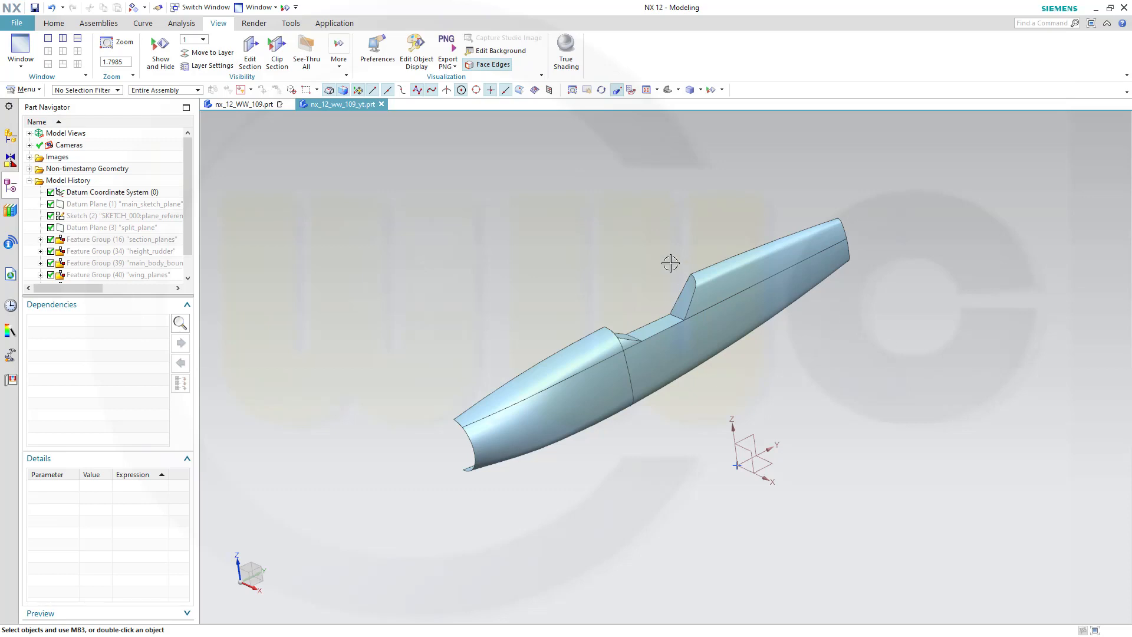
Switch between the two open part files to compare their fuselage models
left_click(244, 104)
middle_click_drag(599, 213, 469, 209)
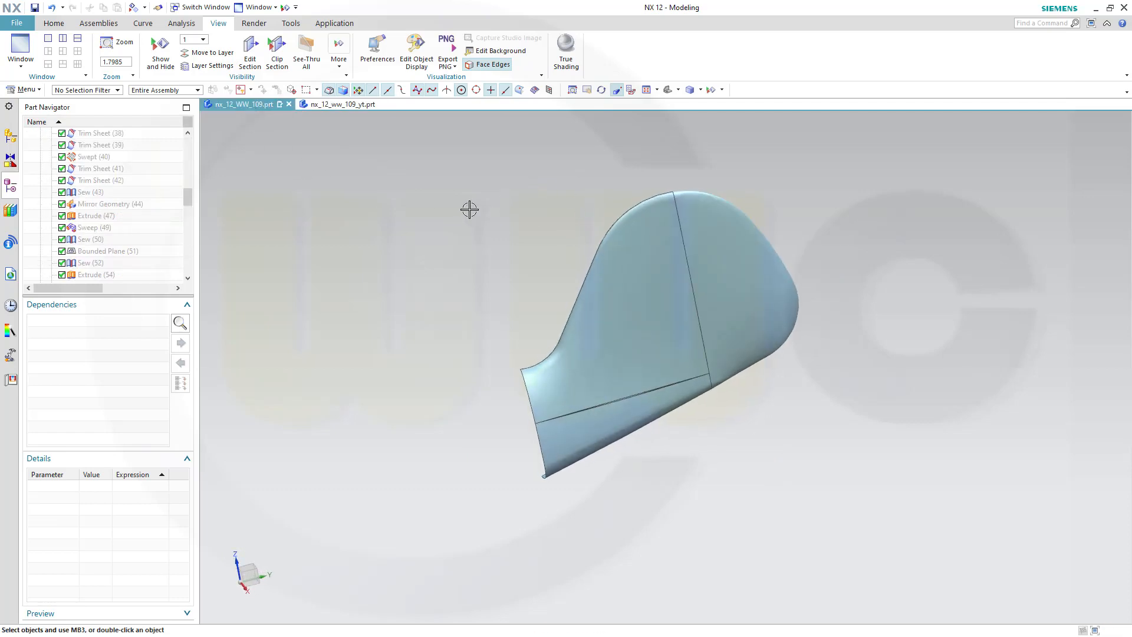
left_click(337, 104)
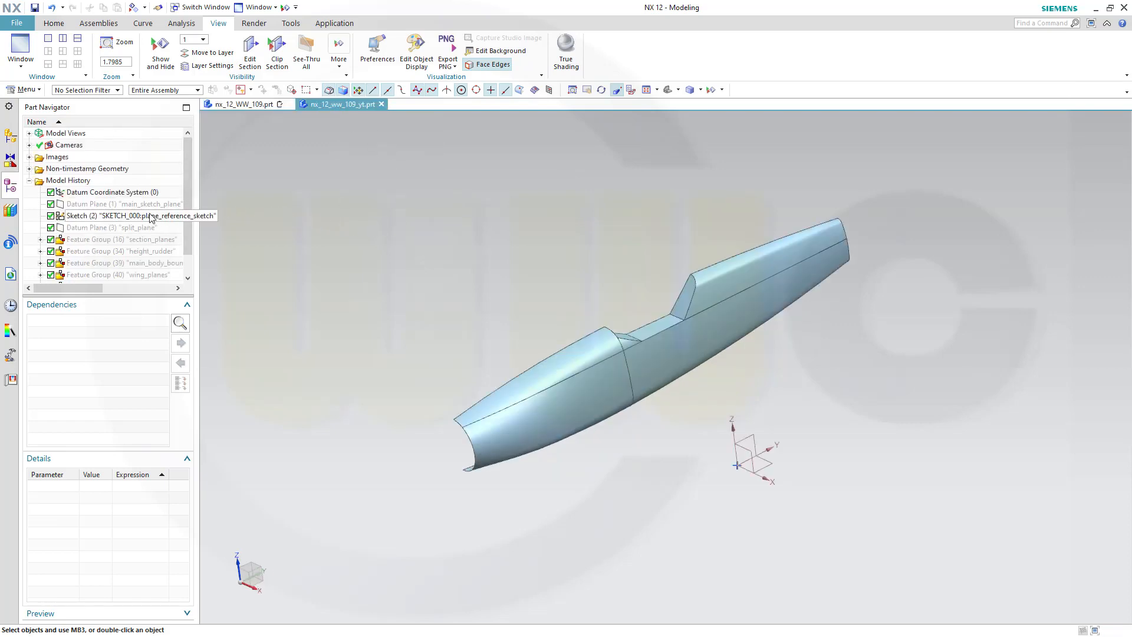
Show the messerschmitt-bf-109g-gustav-4 raster image behind the fuselage model
left_click(29, 157)
left_click(66, 170)
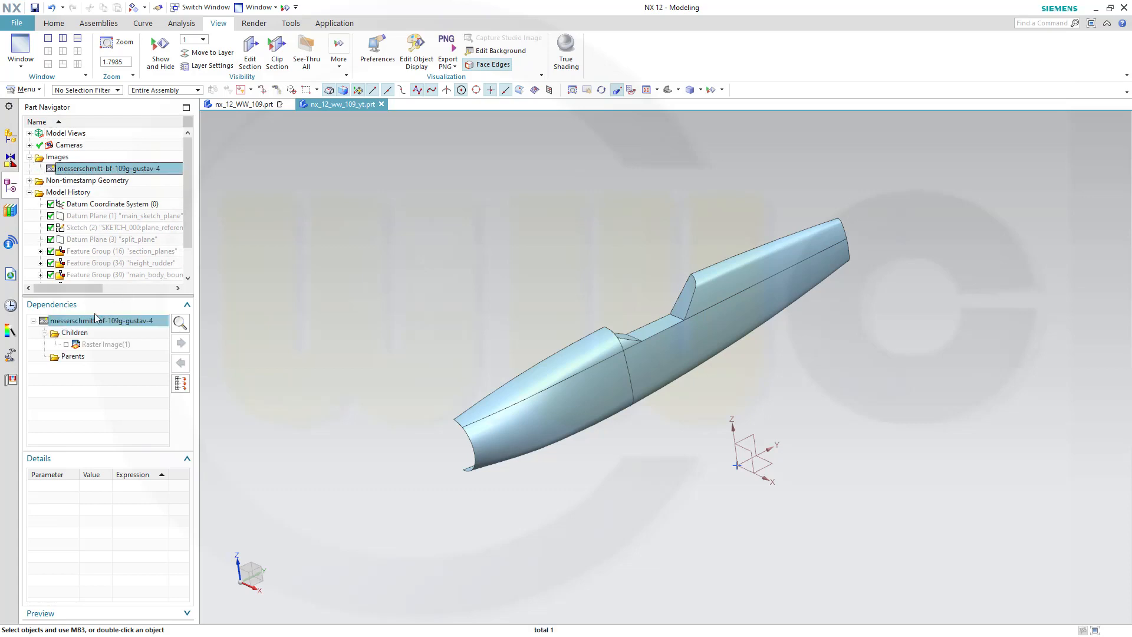
right_click(95, 347)
left_click(112, 354)
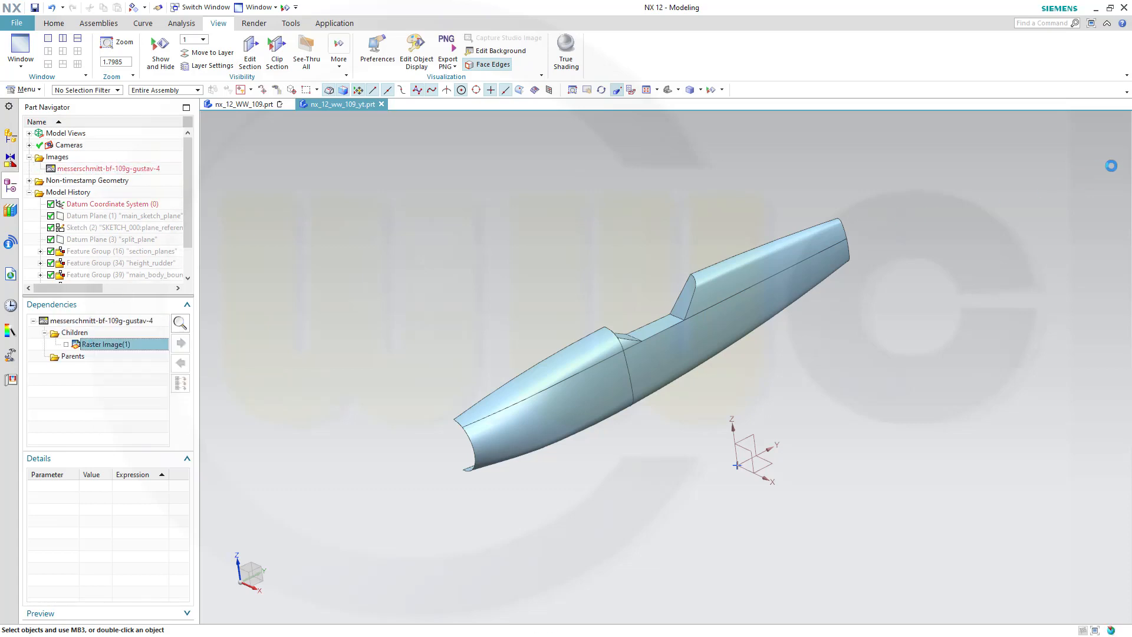
middle_click_drag(676, 269, 657, 254)
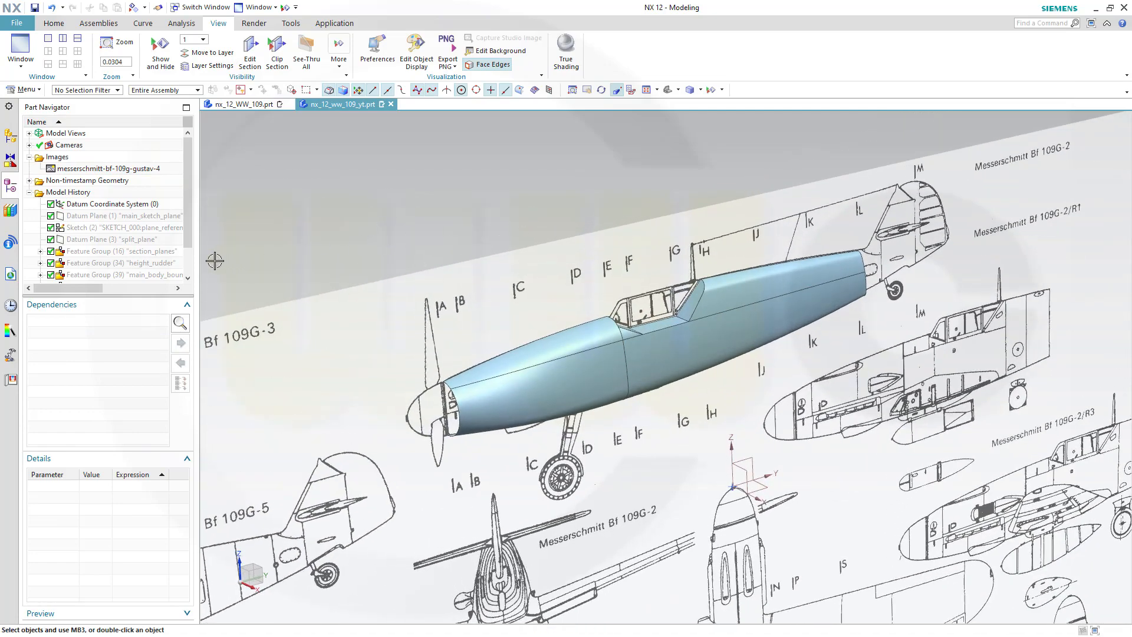
Inspect the main_body_boundary_surfaces feature group against the blueprint around the cockpit
left_click(151, 276)
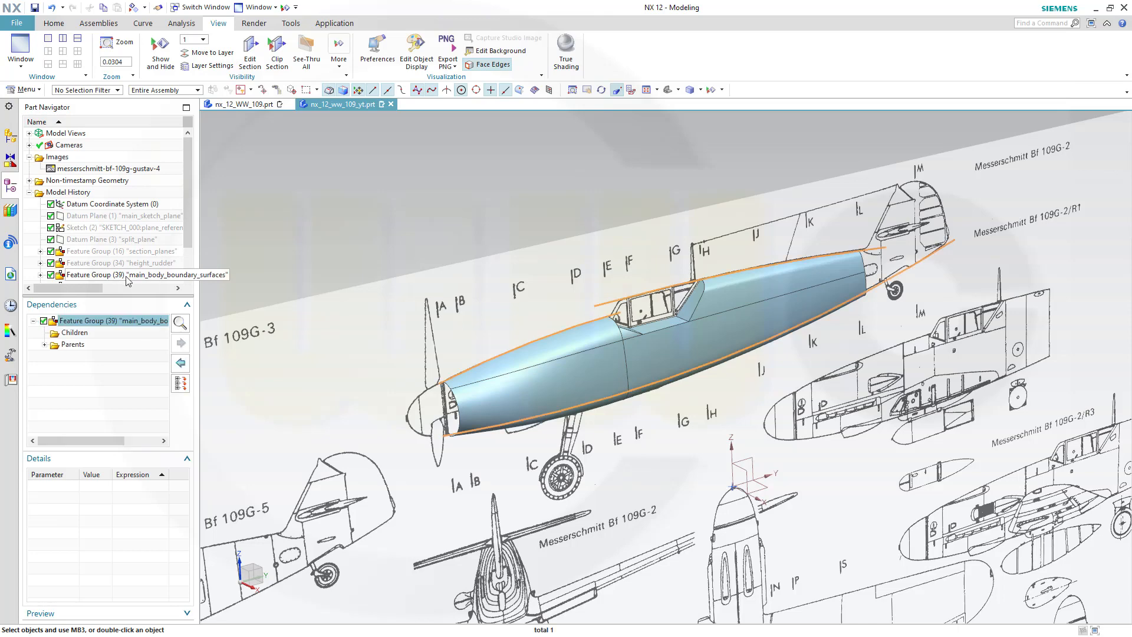
right_click(127, 281)
left_click(297, 204)
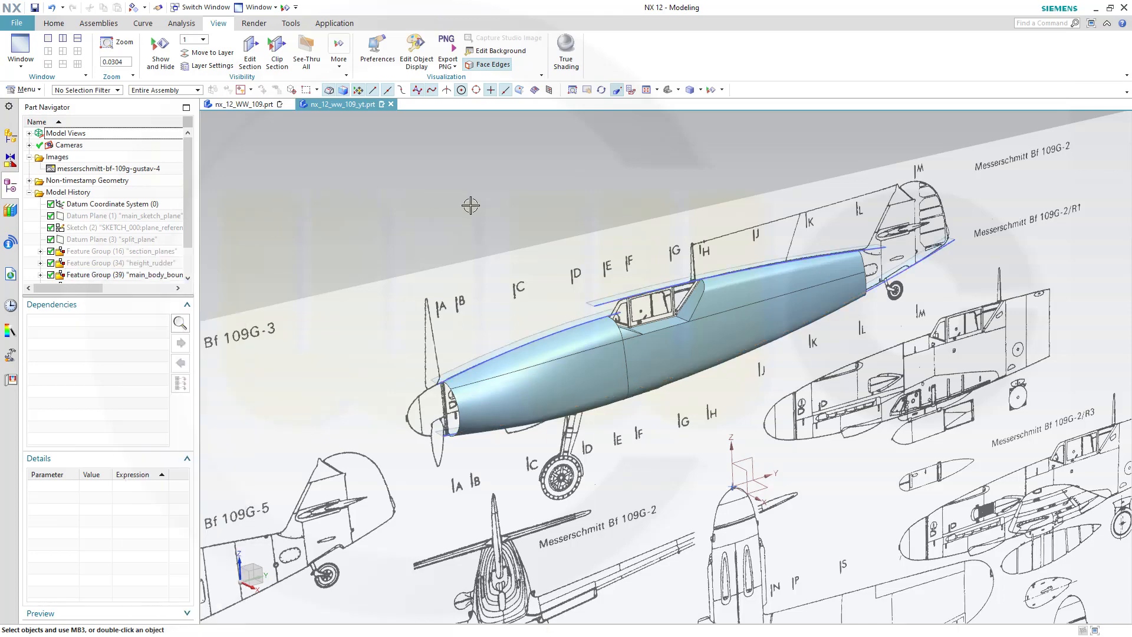
middle_click_drag(471, 205, 592, 191)
scroll(839, 183, "up", 2)
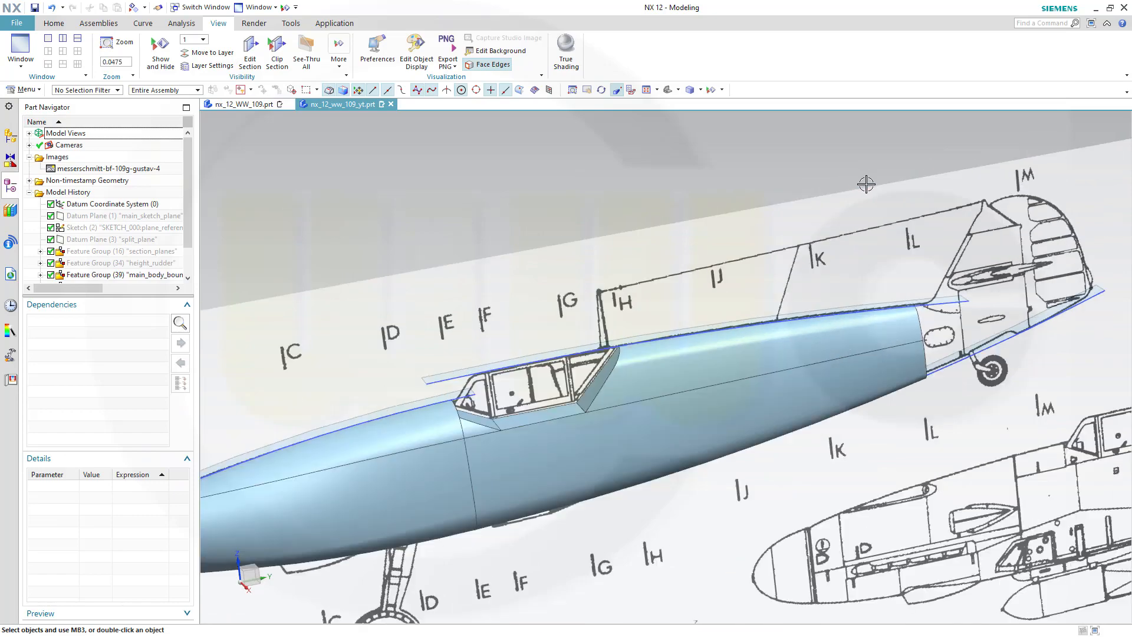
mouse_move(752, 223)
middle_mouse_down()
mouse_move(758, 177)
mouse_move(742, 198)
mouse_move(748, 220)
mouse_move(720, 222)
mouse_move(750, 213)
middle_mouse_up()
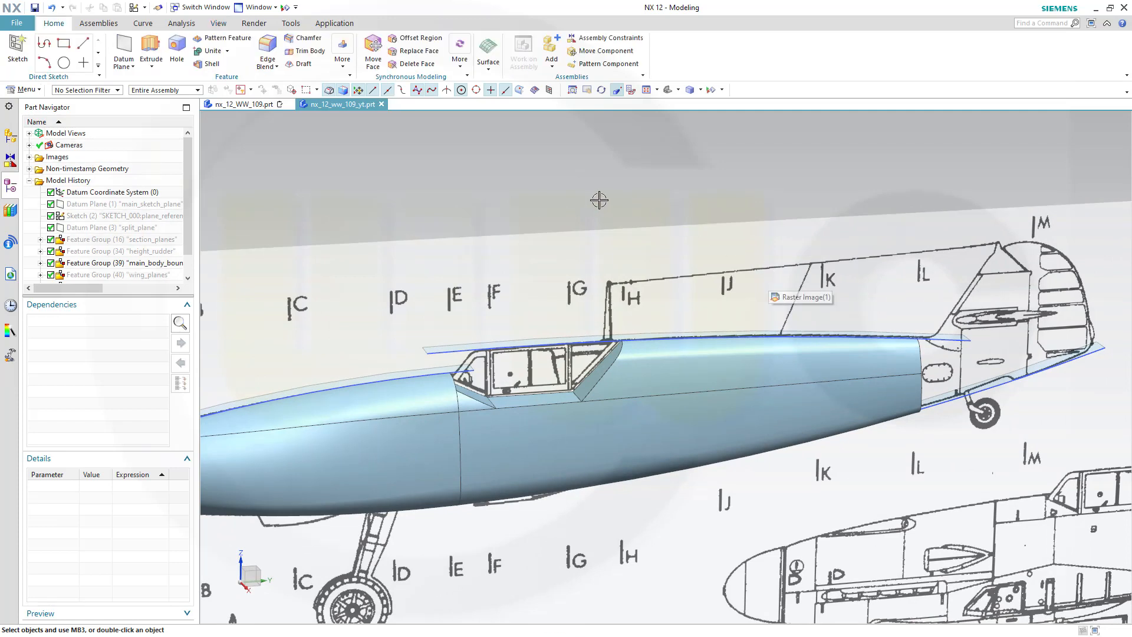
Create a new sketch on the main_sketch_plane datum plane
left_click(17, 50)
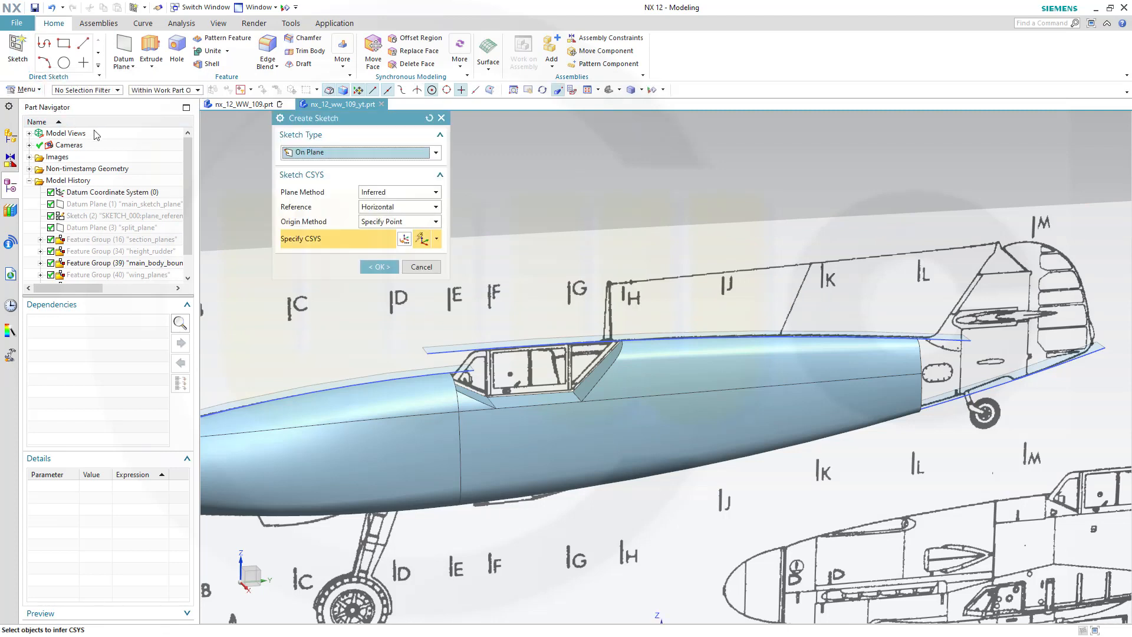
left_click(167, 204)
left_click(379, 267)
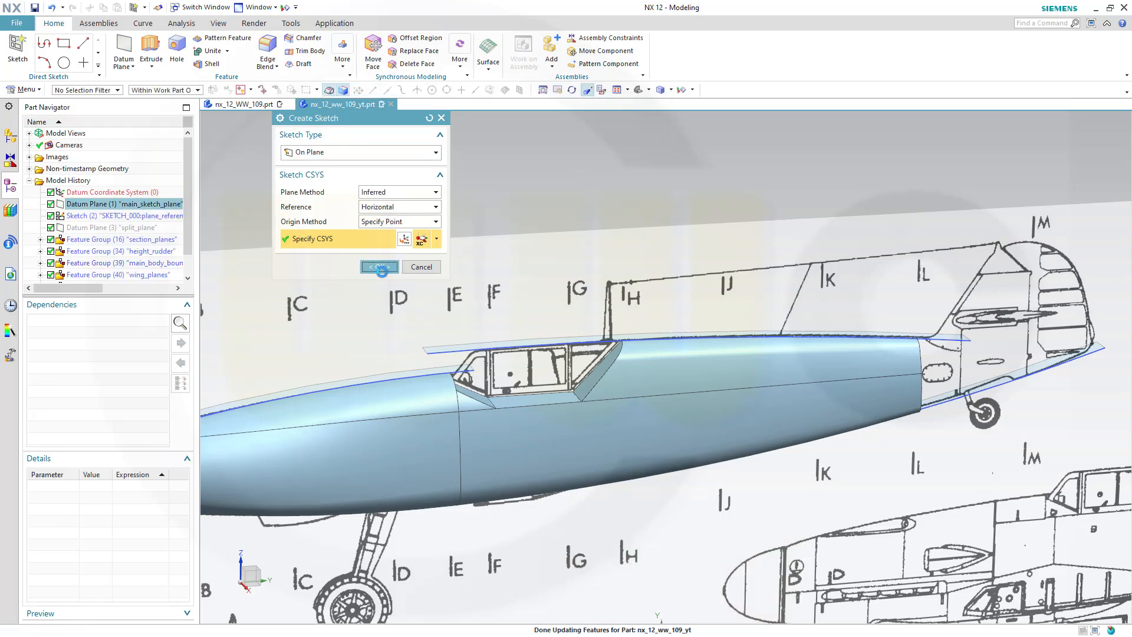
Sketch a profile of three lines tracing the M-M section outline on the blueprint
scroll(723, 430, "down", 4)
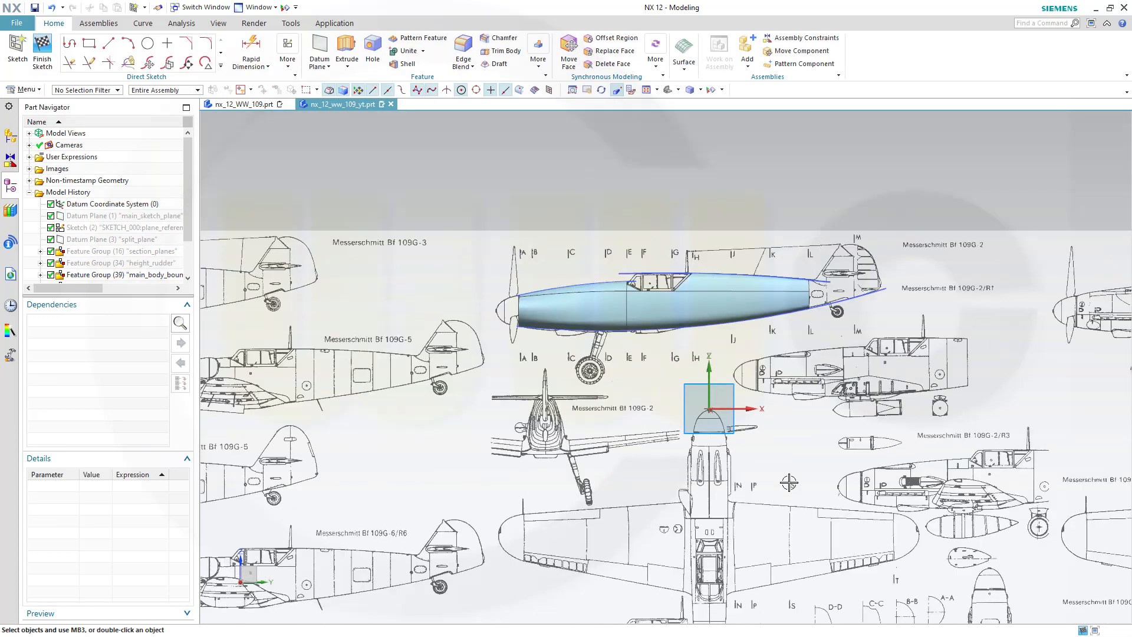
middle_click_drag(805, 582, 572, 183, "shift")
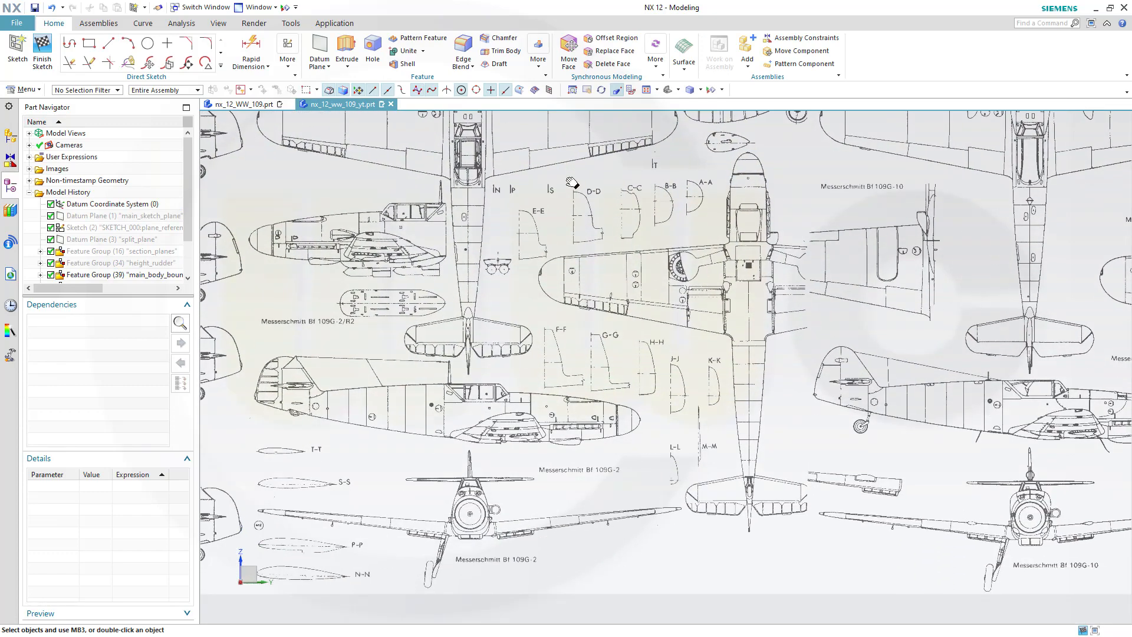
scroll(701, 464, "up", 6)
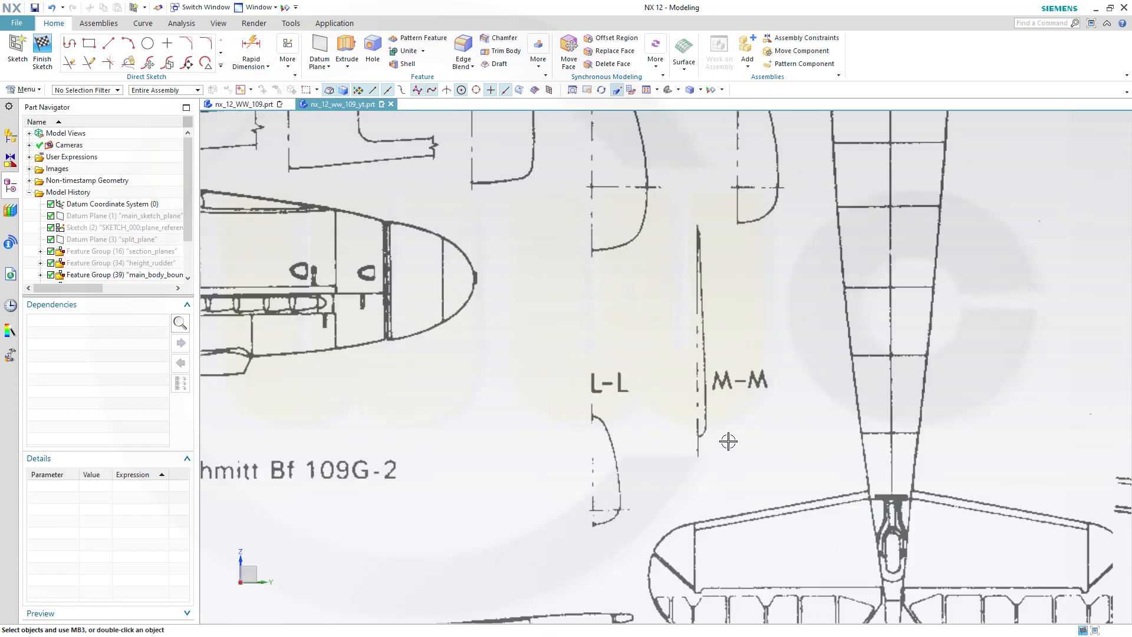
scroll(740, 265, "up", 3)
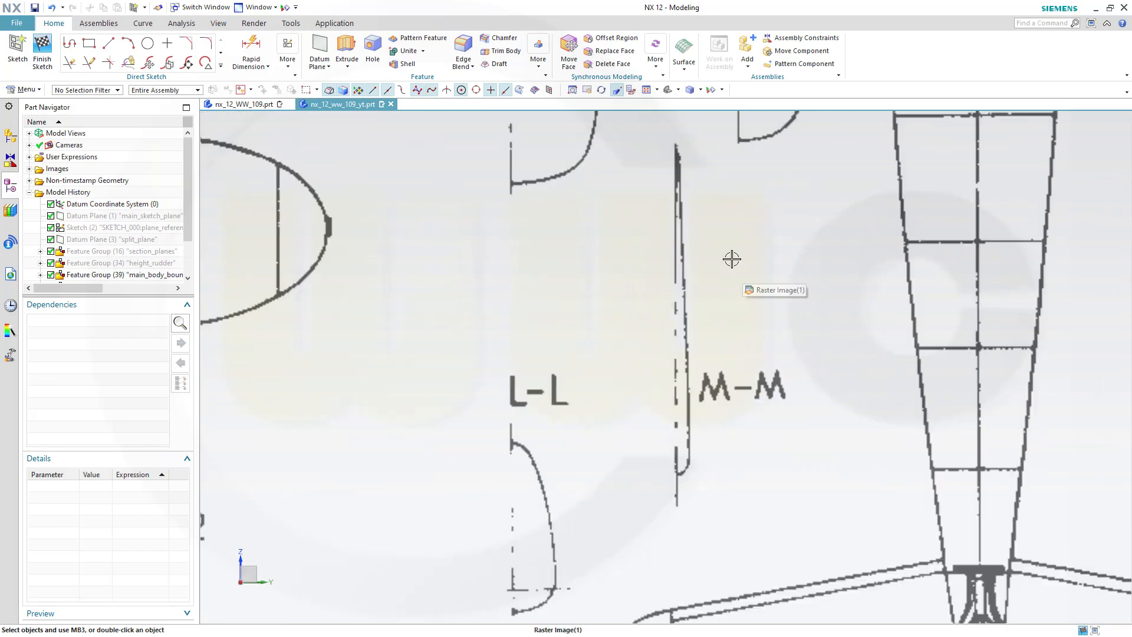
left_click(72, 46)
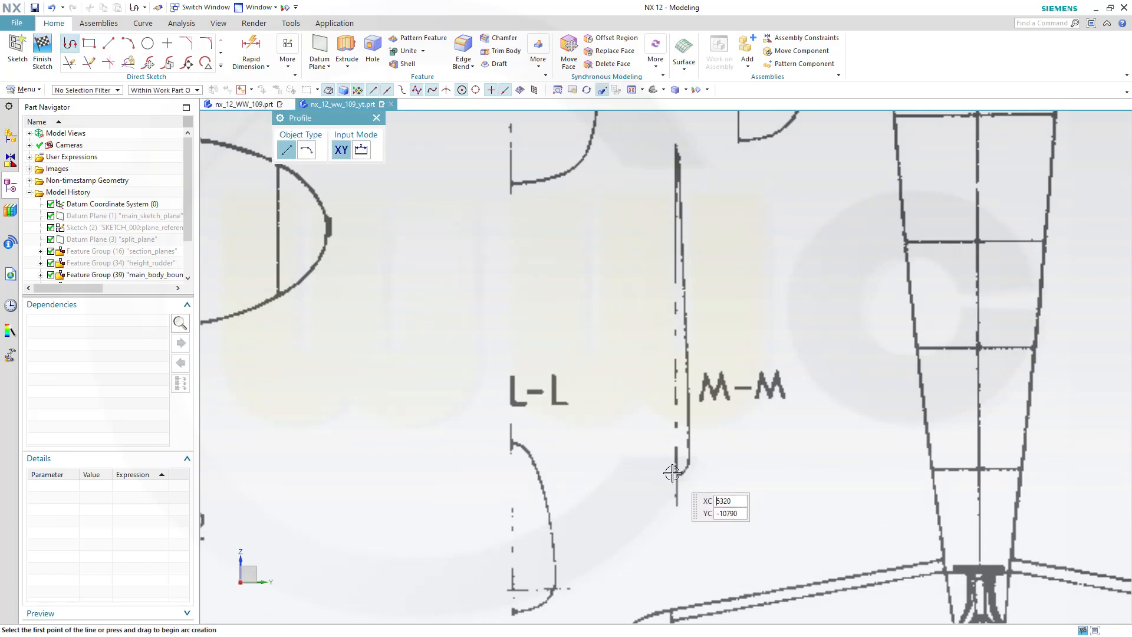
left_click(641, 474)
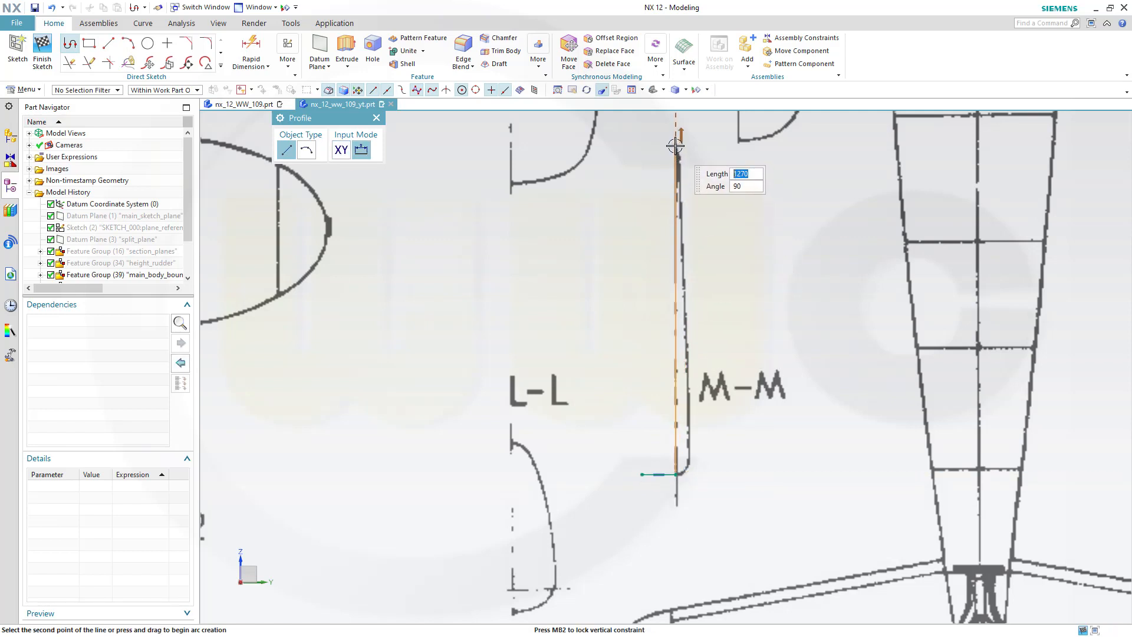
left_click(675, 144)
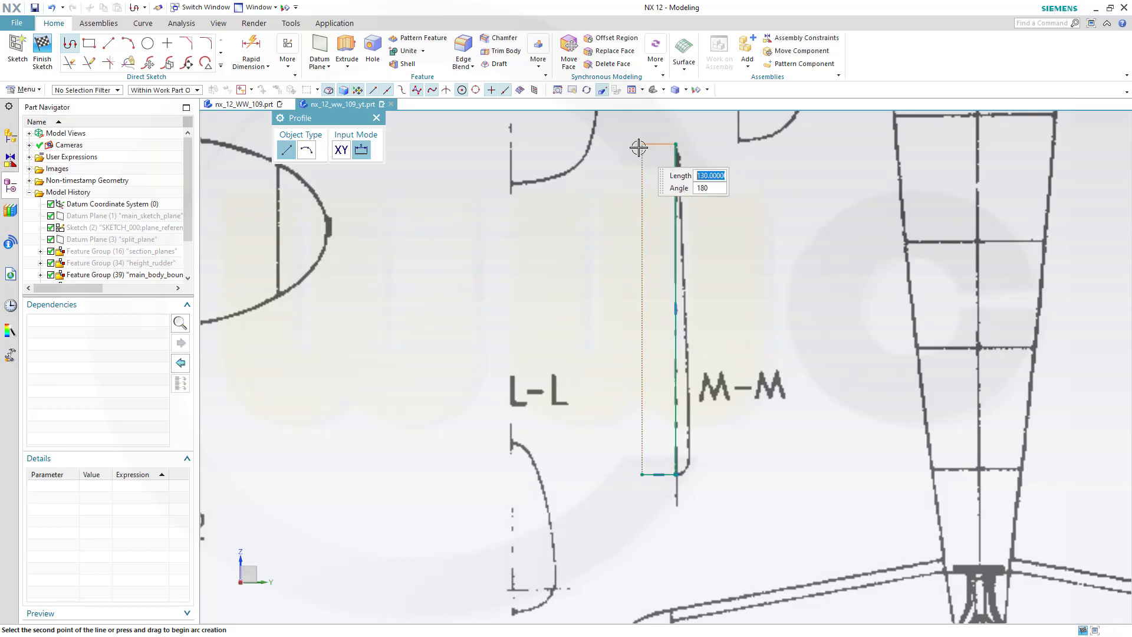
key("Escape")
key("Escape")
Convert the top, vertical and bottom lines of the profile to reference geometry
scroll(712, 122, "up", 3)
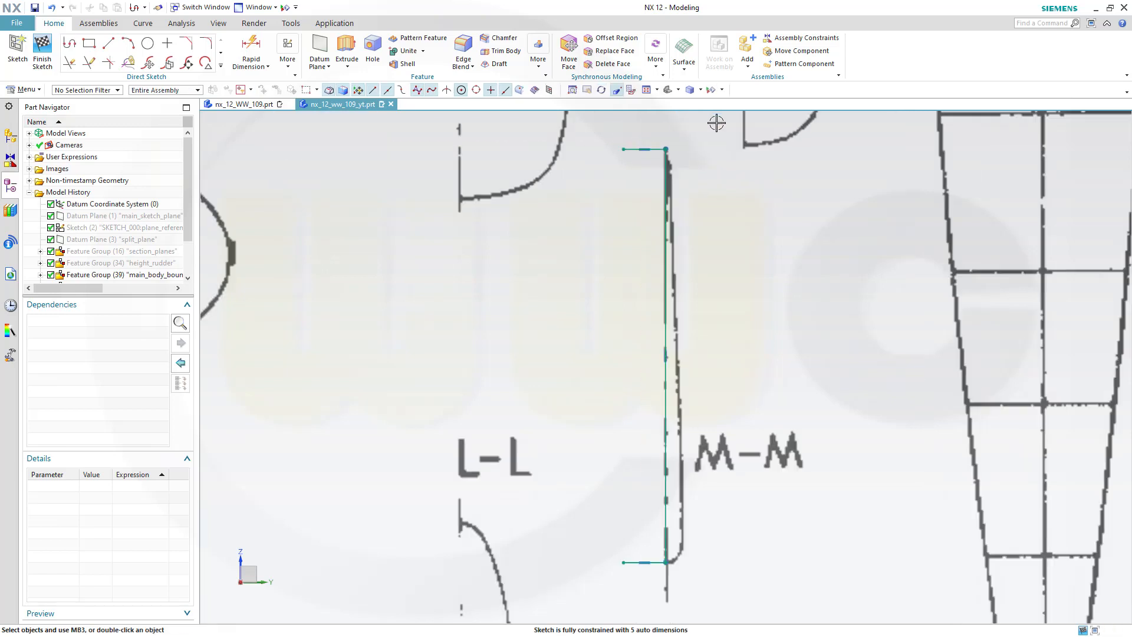
left_click(623, 159)
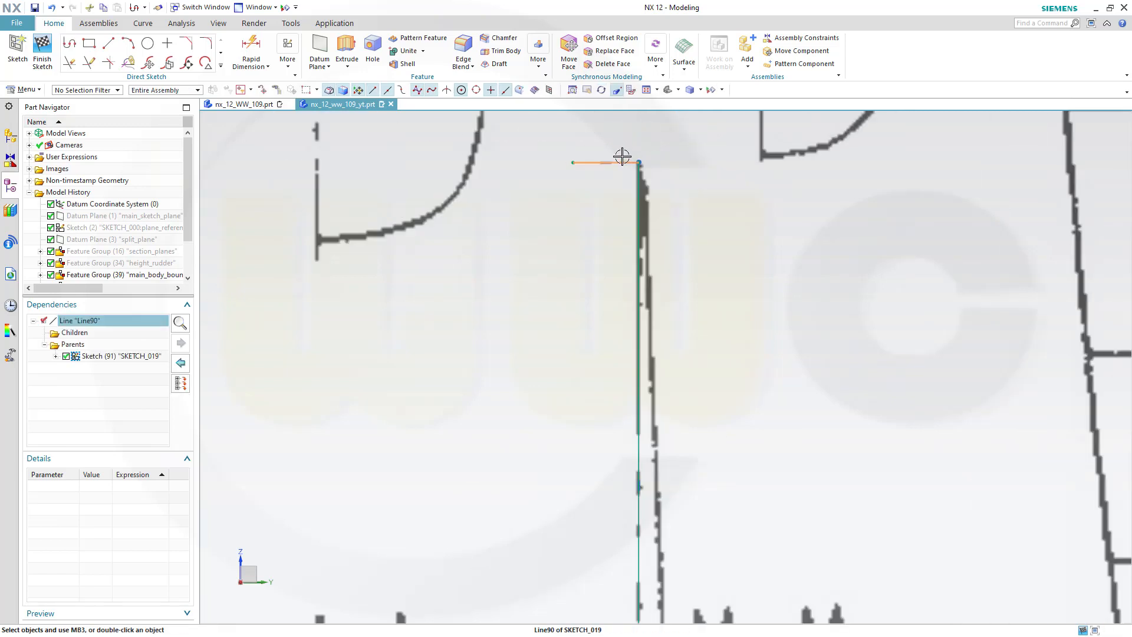
left_click(682, 125)
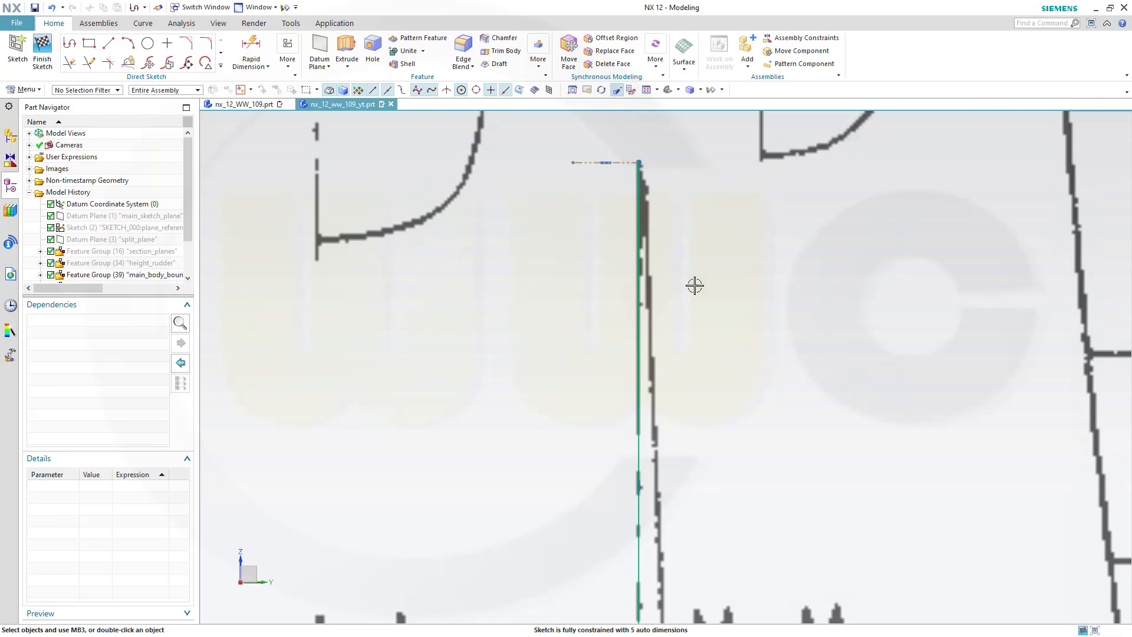
left_click(641, 363)
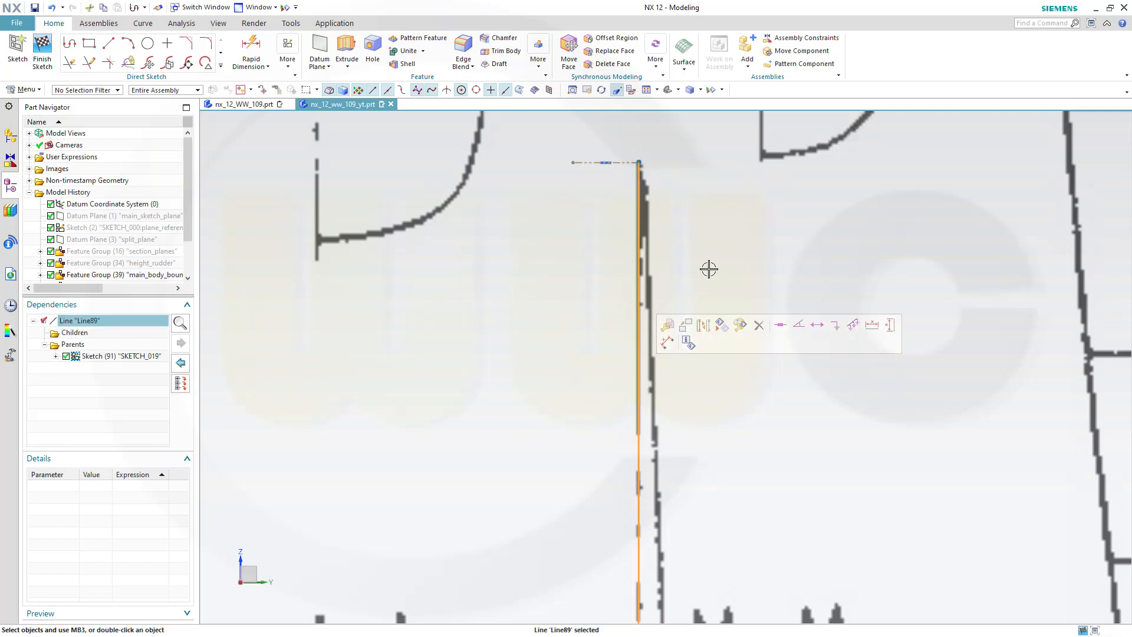
left_click(705, 332)
scroll(750, 403, "down", 2)
middle_click_drag(768, 463, 746, 199, "shift")
scroll(678, 404, "up", 2)
scroll(654, 402, "up", 2)
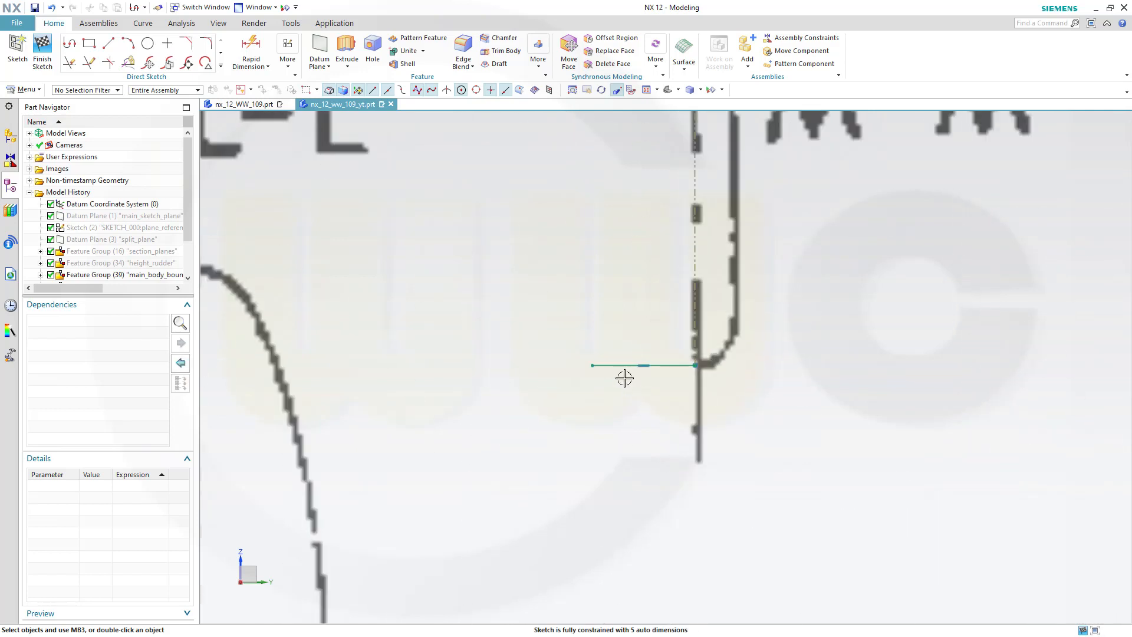
left_click(616, 366)
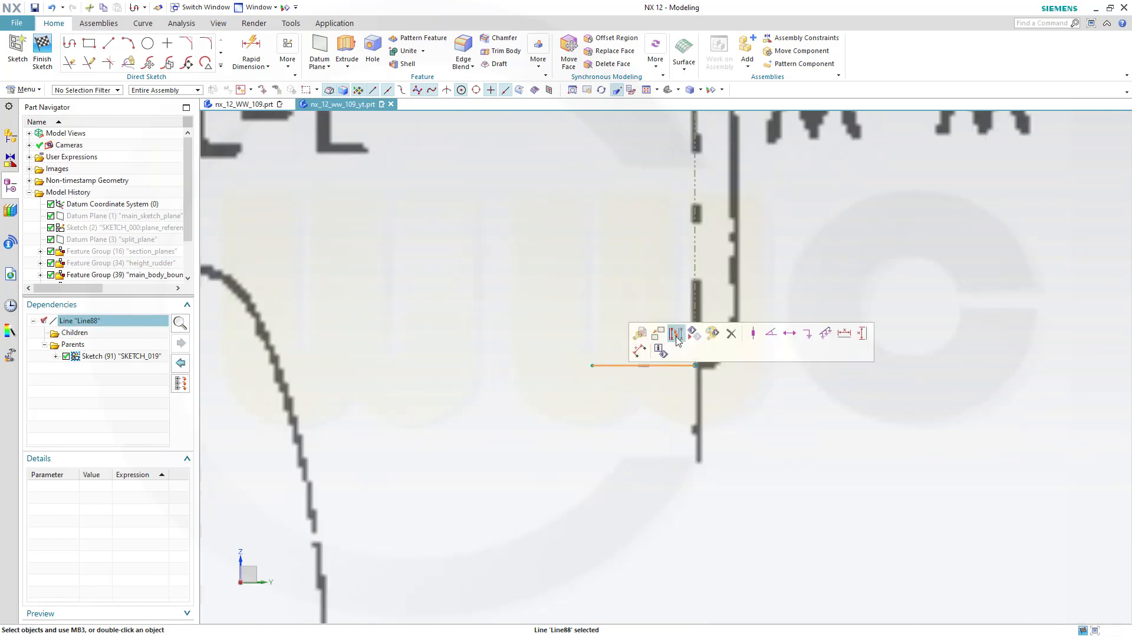
left_click(660, 349)
Sketch a small arc starting at the top end of the vertical reference line, following the section outline
scroll(770, 263, "down", 3)
scroll(832, 194, "down", 2)
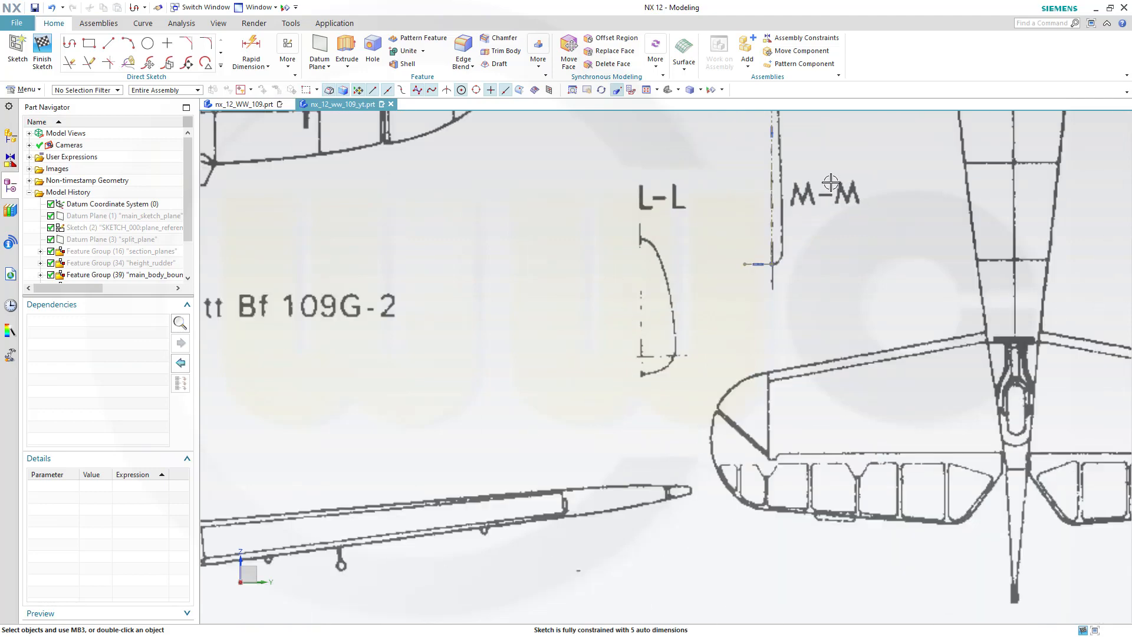
middle_click_drag(830, 173, 692, 356, "shift")
scroll(690, 356, "up", 1)
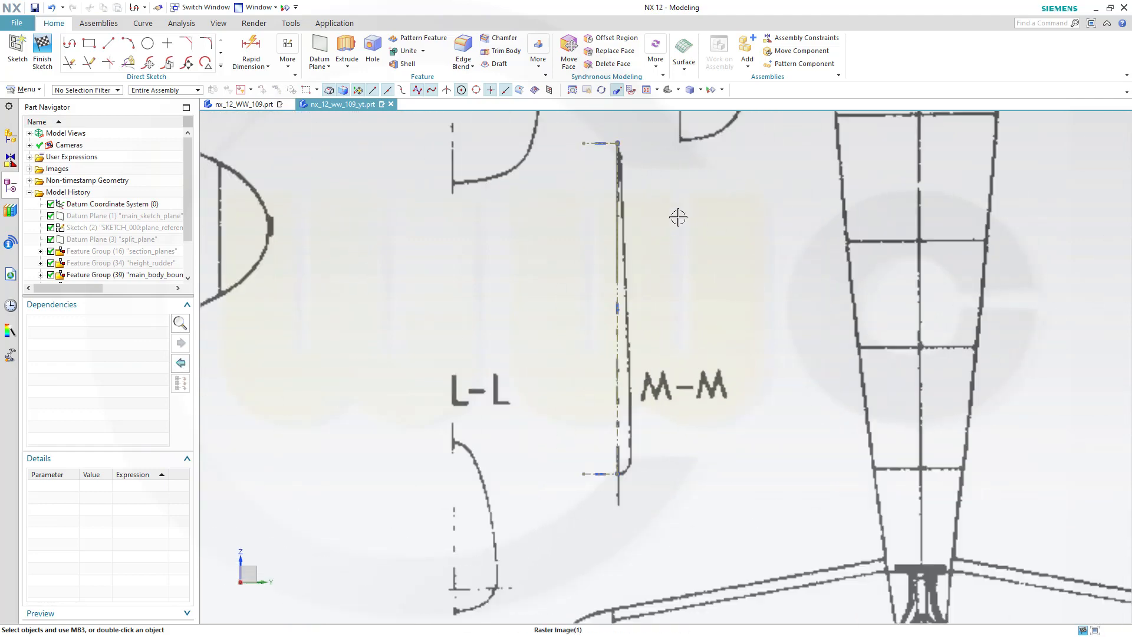
middle_click_drag(635, 167, 633, 369, "shift")
scroll(634, 359, "down", 2)
scroll(634, 356, "up", 8)
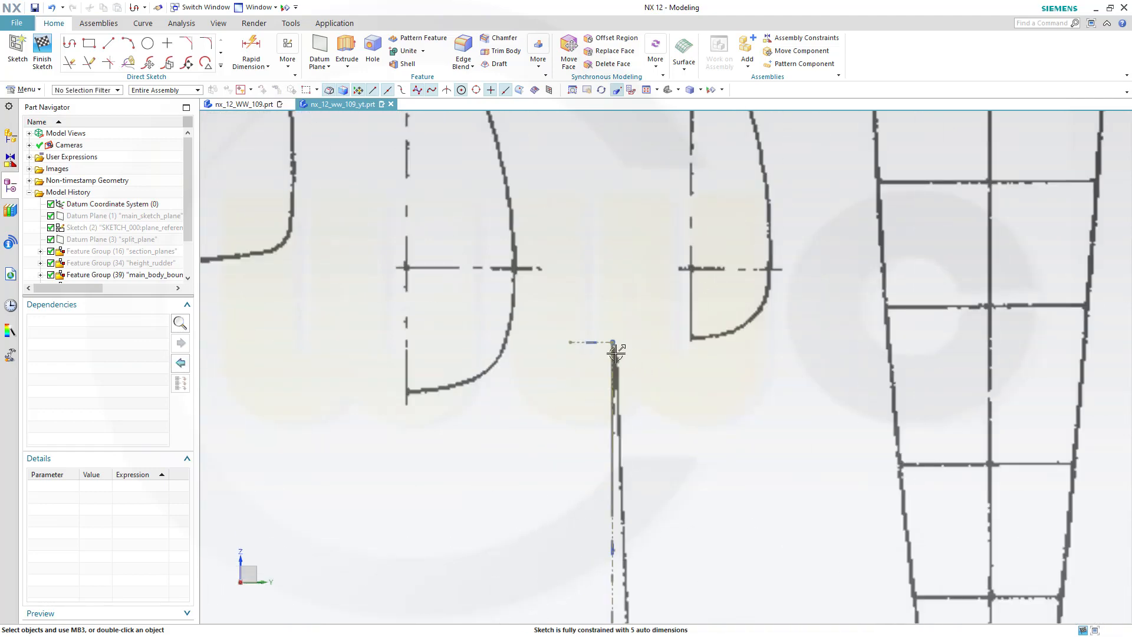
scroll(623, 360, "up", 5)
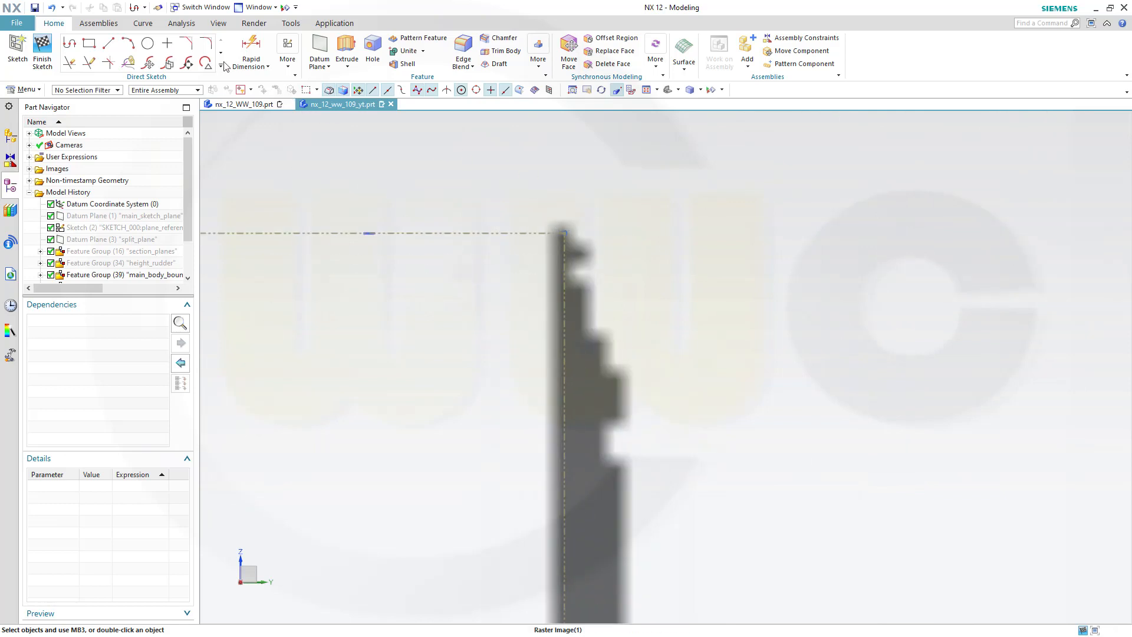
left_click(128, 43)
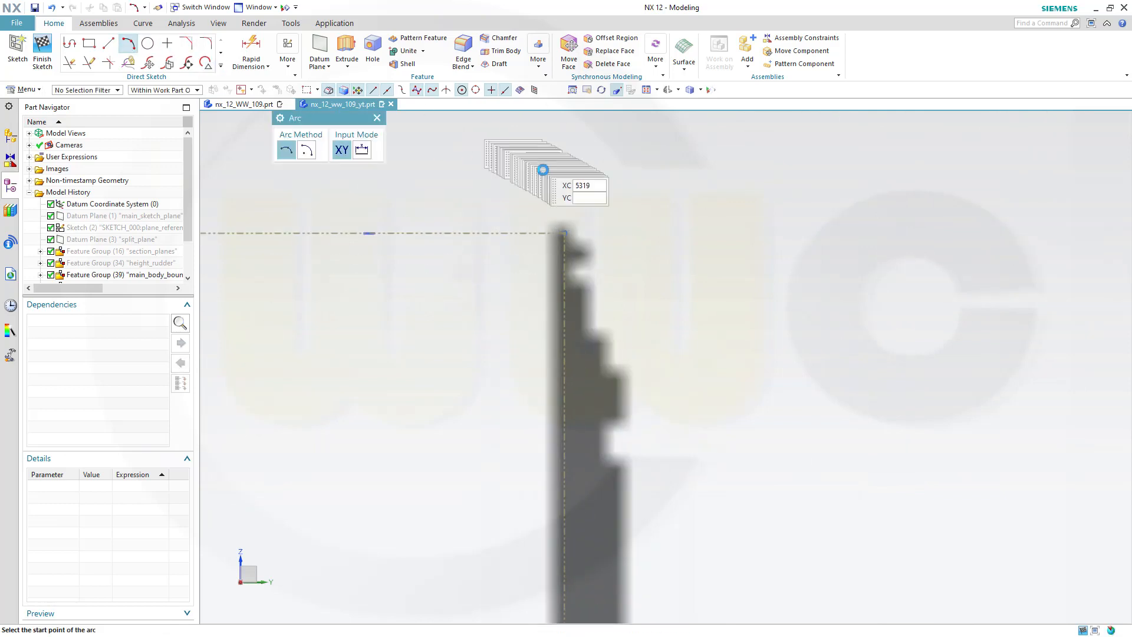
left_click(565, 233)
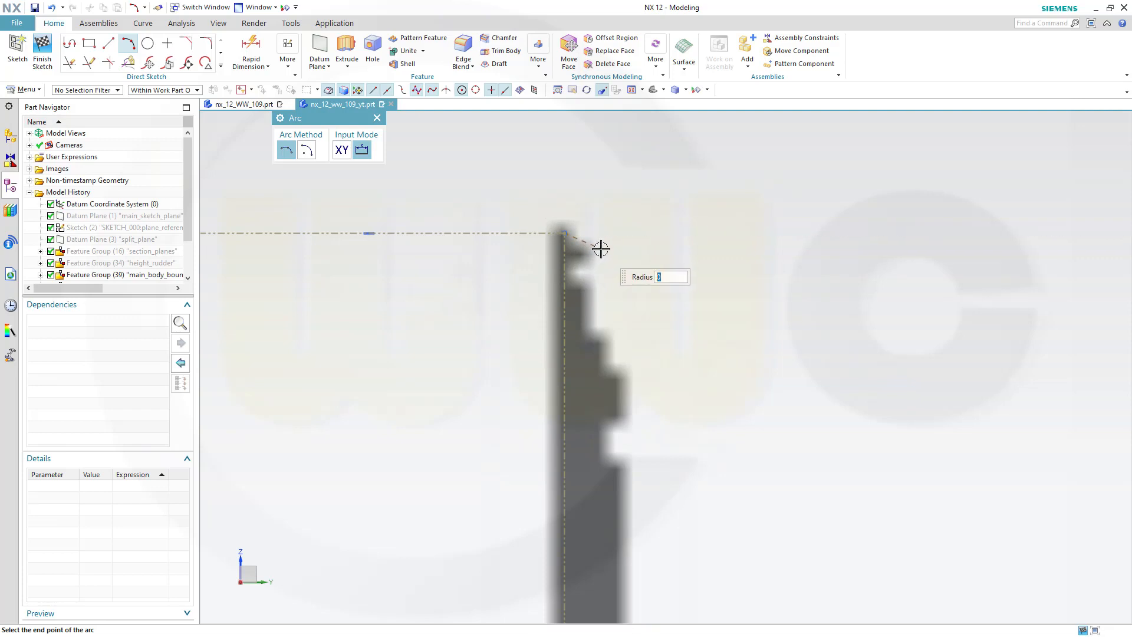
left_click(592, 252)
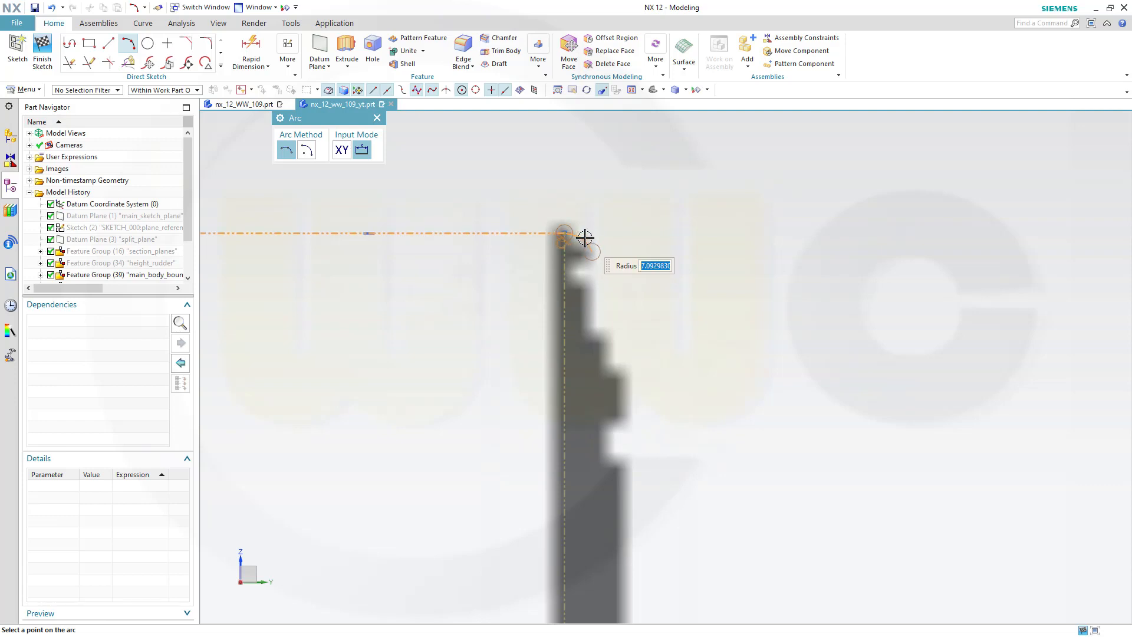
left_click(585, 237)
key("Escape")
Zoom and pan along the vertical section line to inspect the sketch against the blueprint
scroll(662, 336, "down", 3)
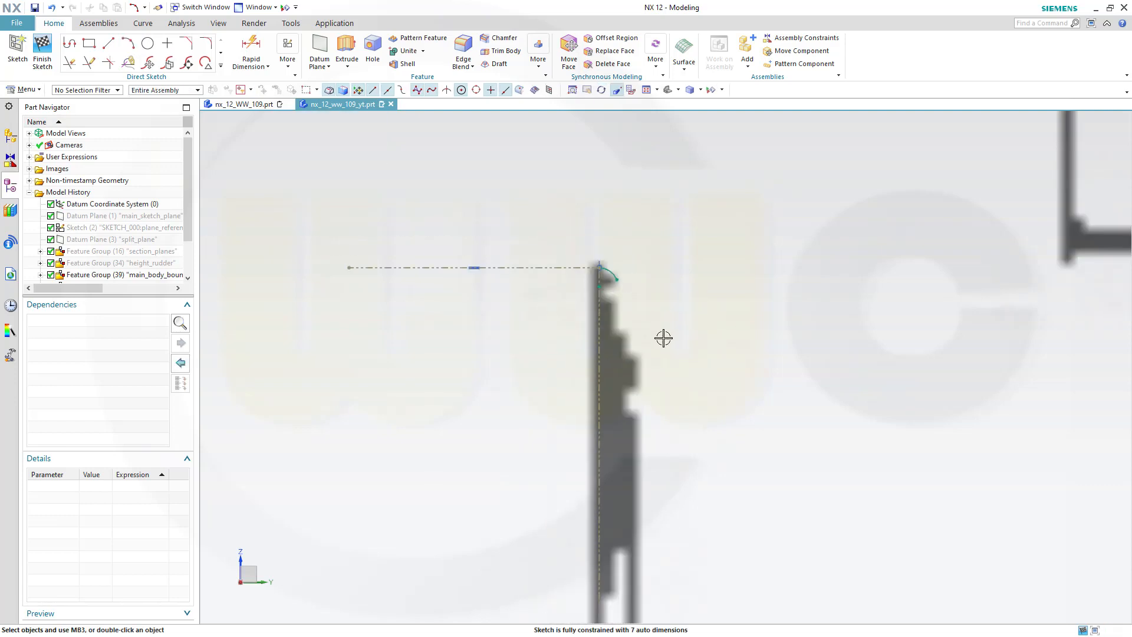
scroll(758, 515, "down", 3)
scroll(767, 549, "up", 5)
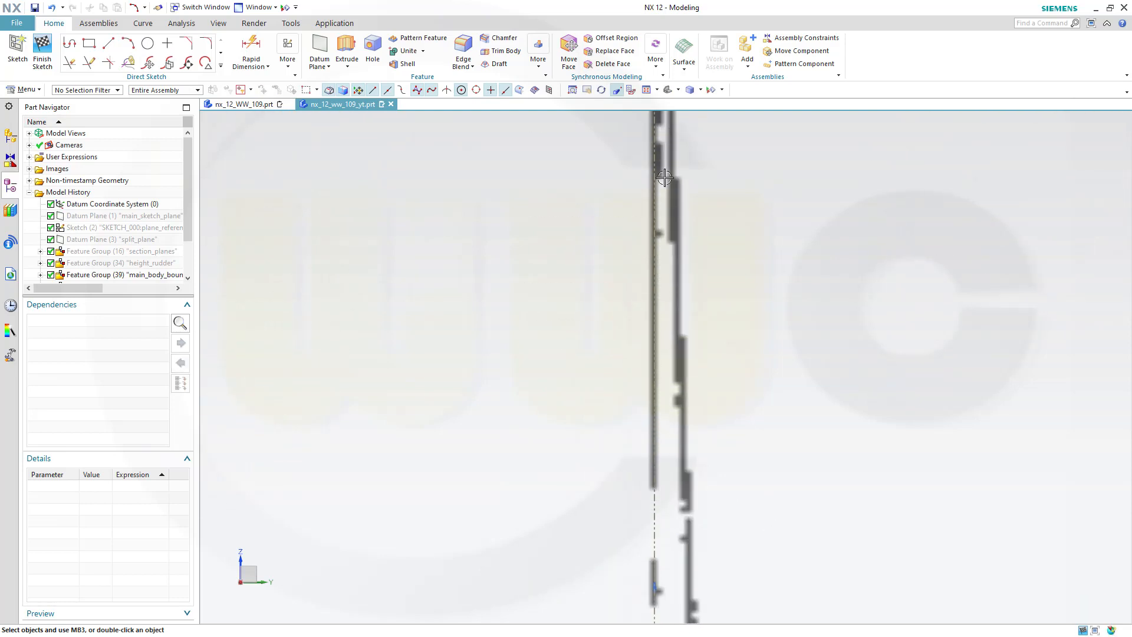
scroll(669, 169, "down", 3)
middle_click_drag(731, 538, 694, 298, "shift")
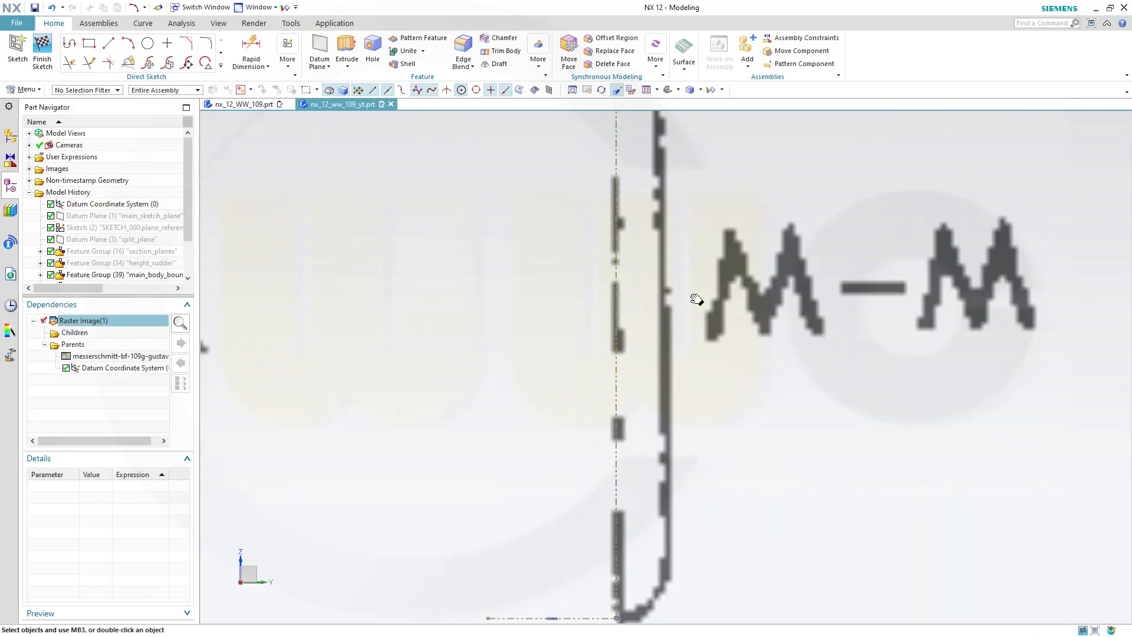
scroll(667, 390, "up", 2)
scroll(638, 391, "up", 4)
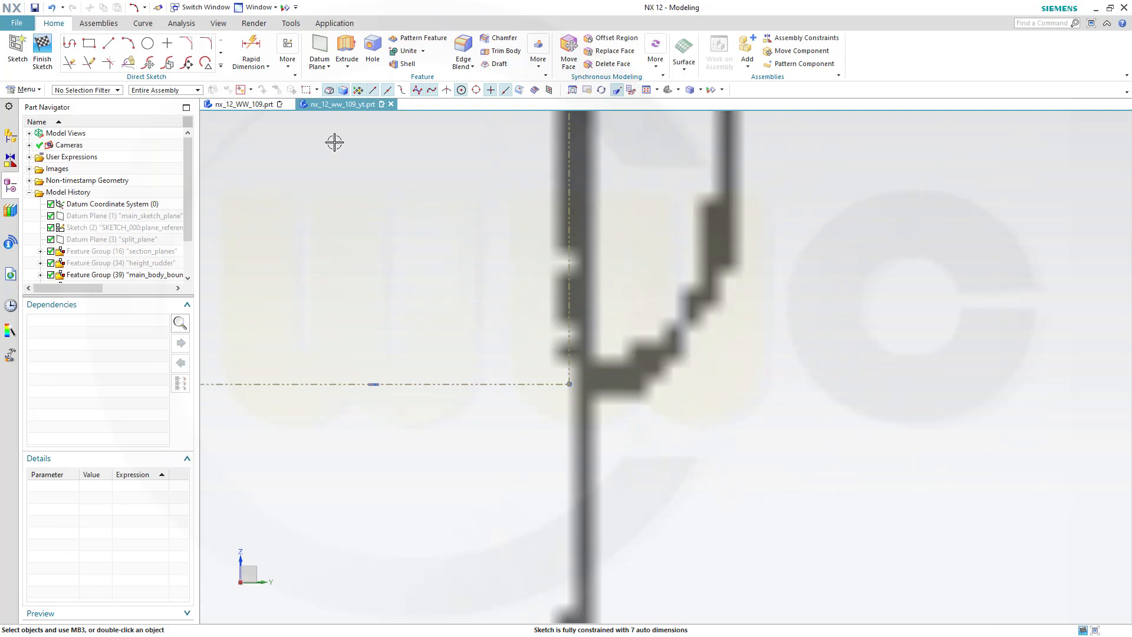
Sketch a small arc at the lower end of the vertical reference line, following the M-M section outline
left_click(128, 43)
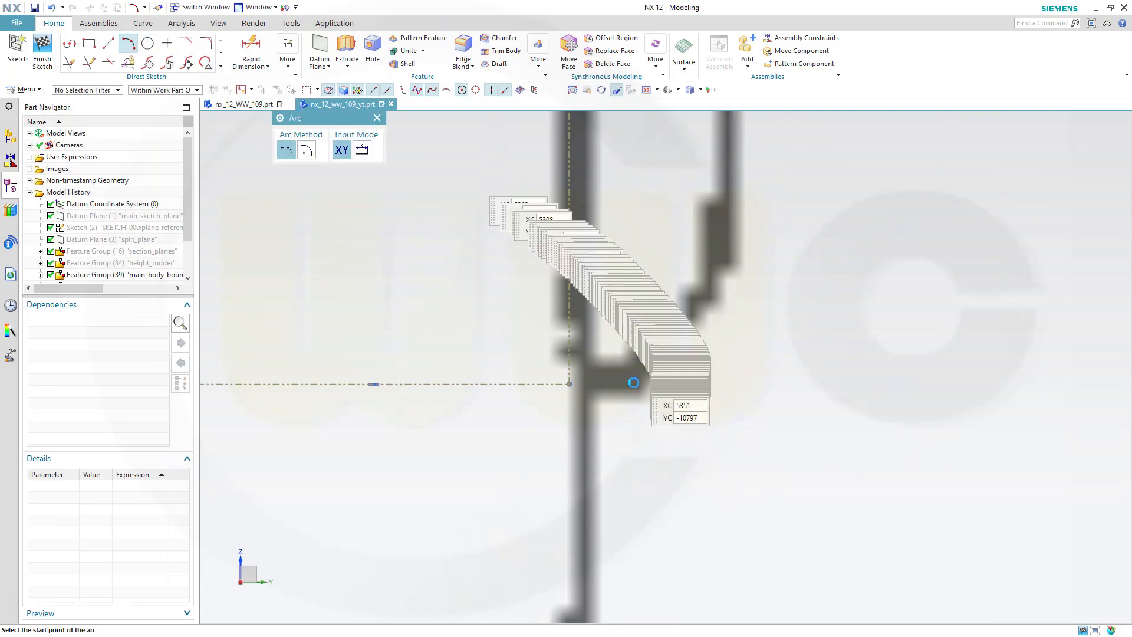
left_click(536, 379)
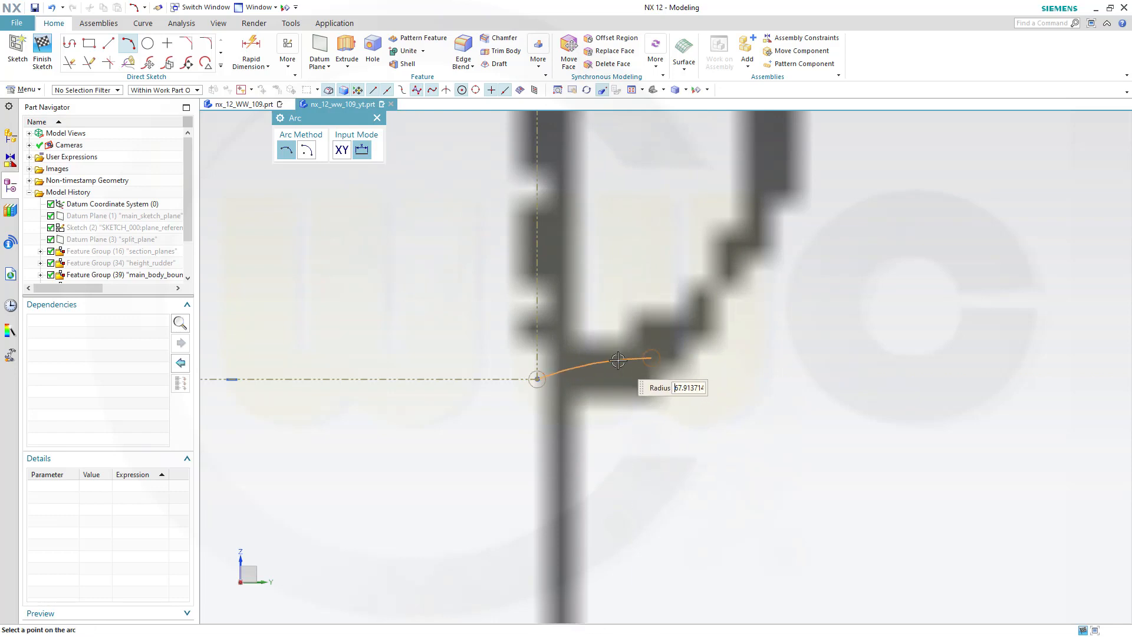
left_click(612, 371)
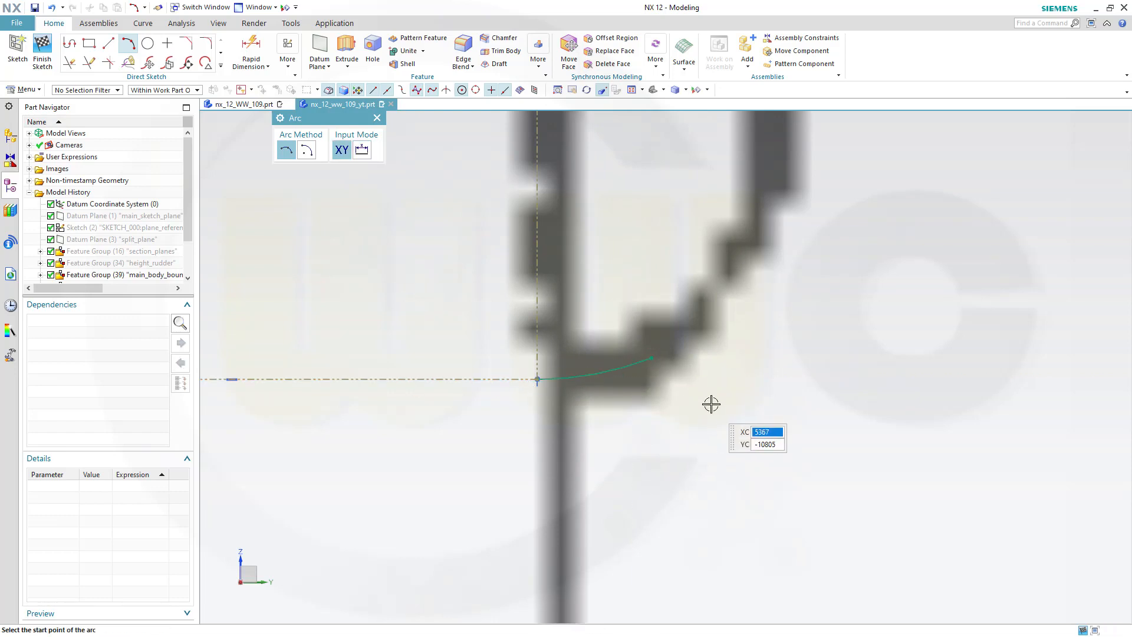
key("Escape")
Sketch a long arc from the small arc's end up along the M-M section outline to its top
scroll(720, 379, "down", 5)
scroll(766, 318, "down", 5)
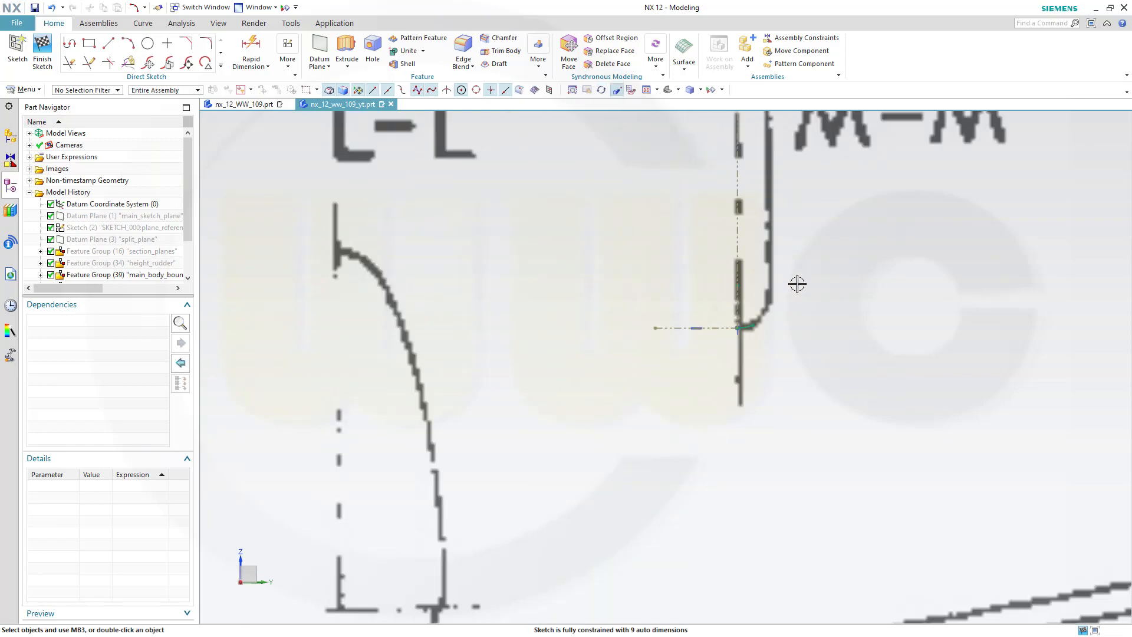
mouse_move(814, 248)
middle_mouse_down("shift")
mouse_move(758, 311)
mouse_move(677, 532)
middle_mouse_up("shift")
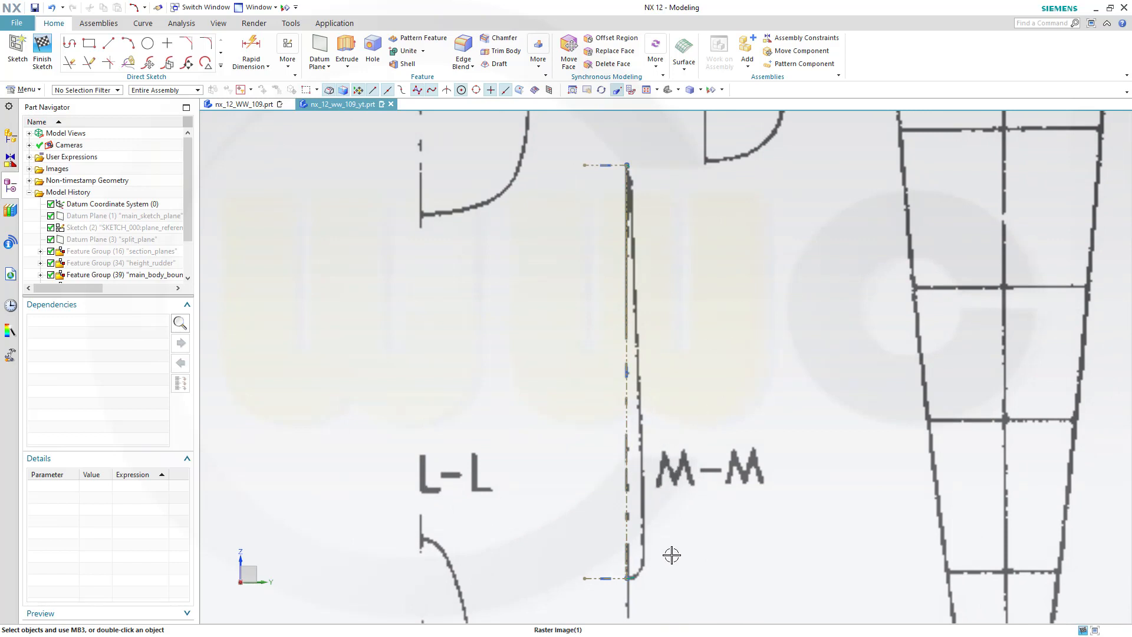
left_click(127, 45)
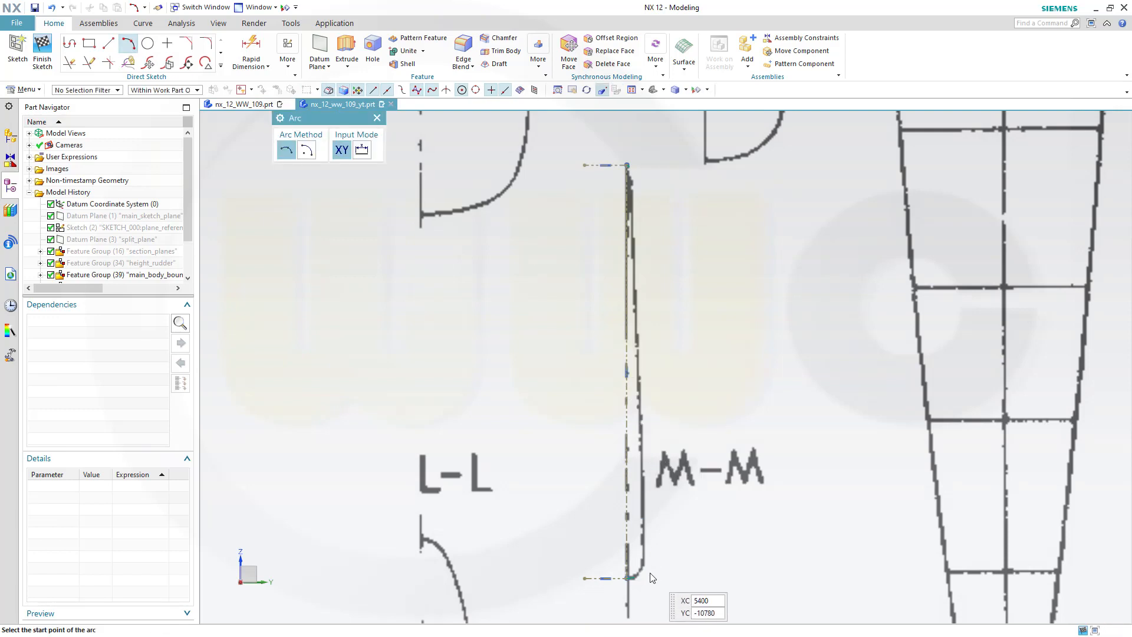
scroll(644, 557, "up", 3)
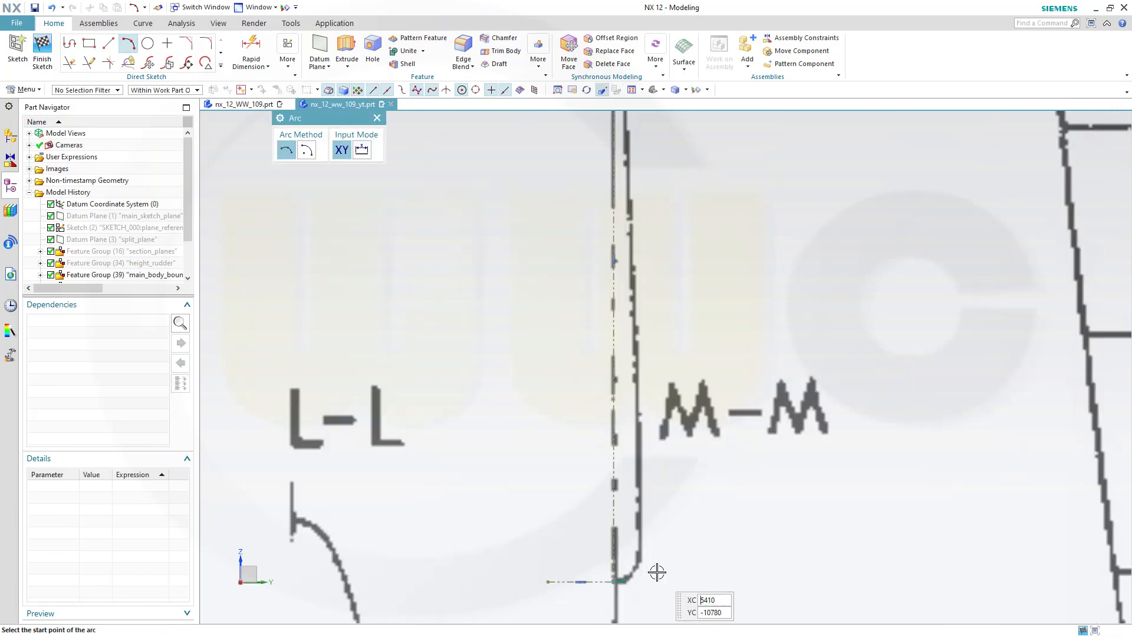
left_click(633, 551)
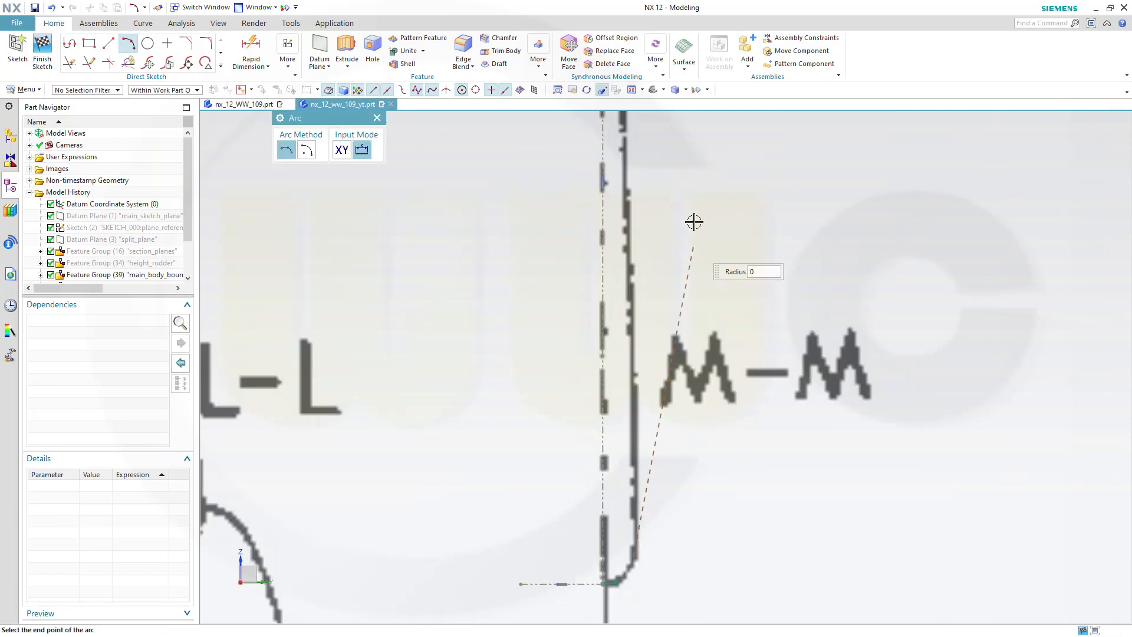
scroll(699, 202, "down", 3)
middle_click_drag(707, 192, 714, 425, "shift")
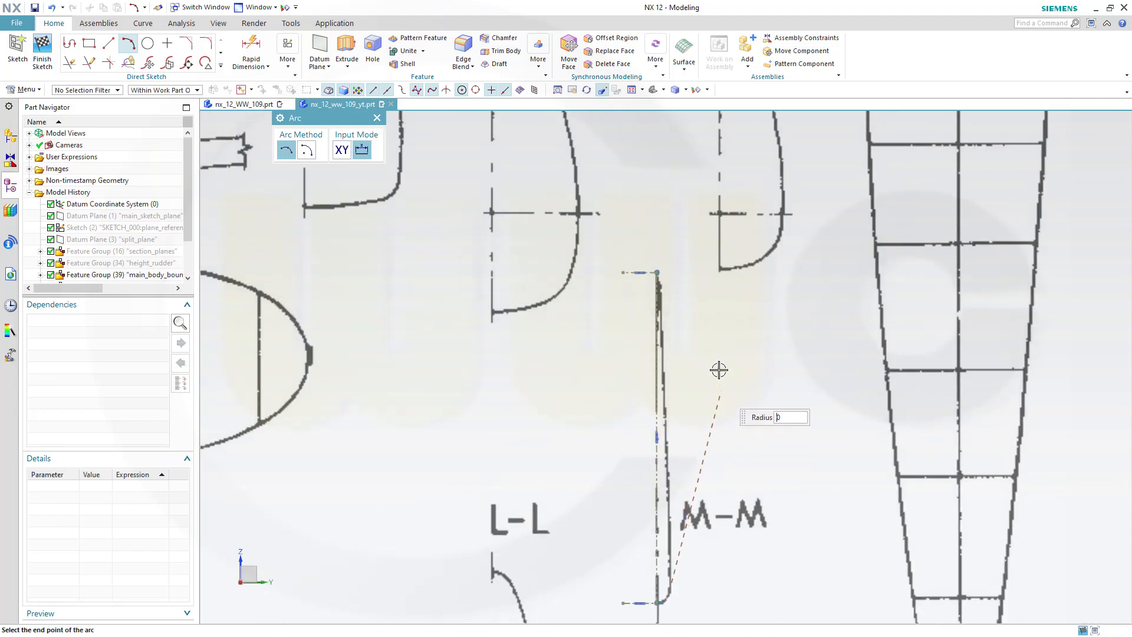
scroll(700, 331, "down", 1)
scroll(699, 326, "down", 1)
scroll(678, 310, "up", 5)
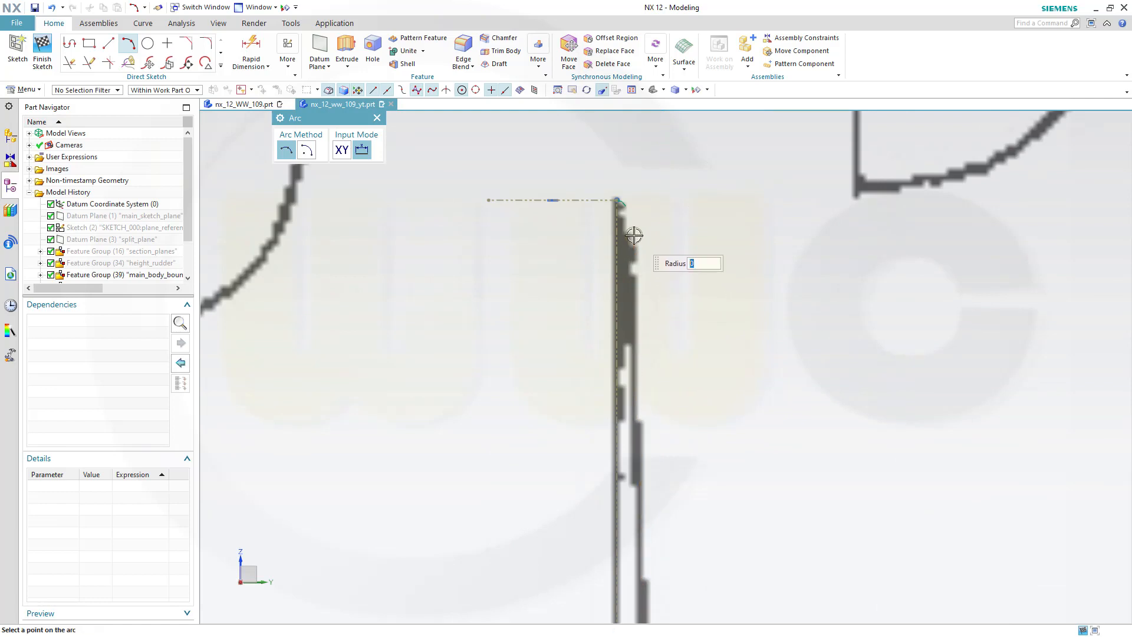
scroll(649, 285, "down", 5)
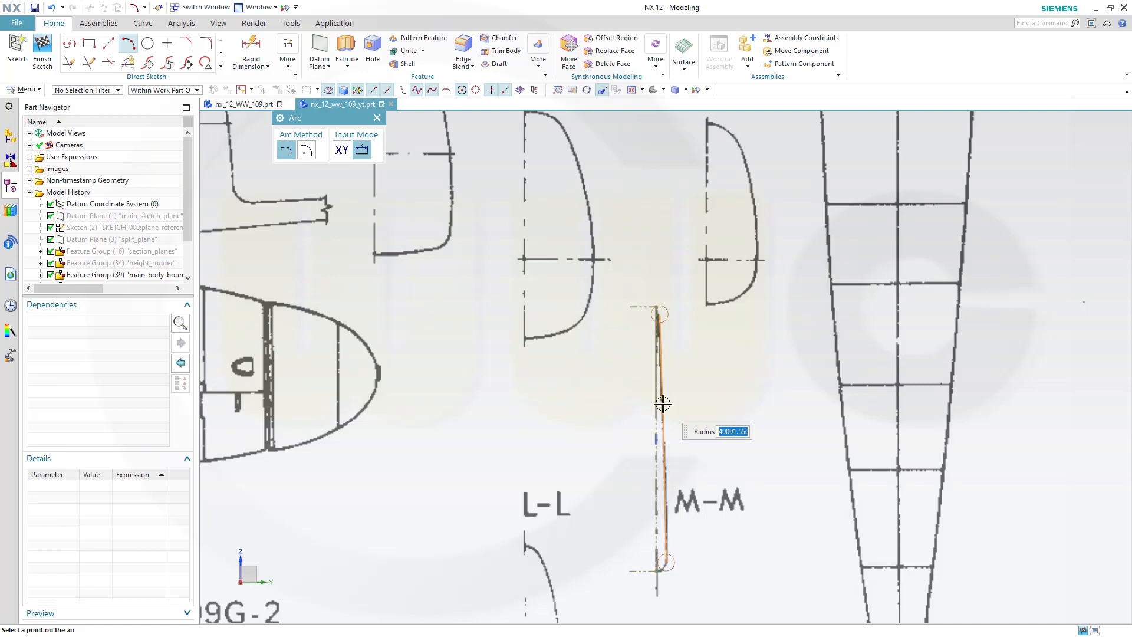
left_click(664, 403)
key("Escape")
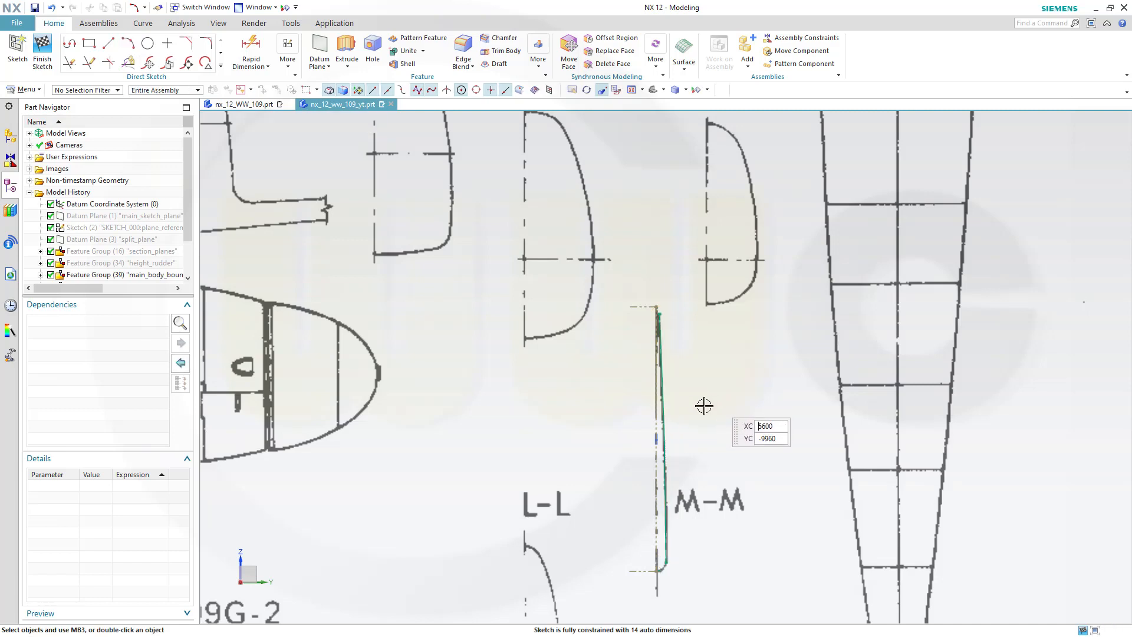
Fillet the corner between the small lower arc and the long arc of the section
scroll(691, 589, "up", 1)
scroll(690, 588, "up", 5)
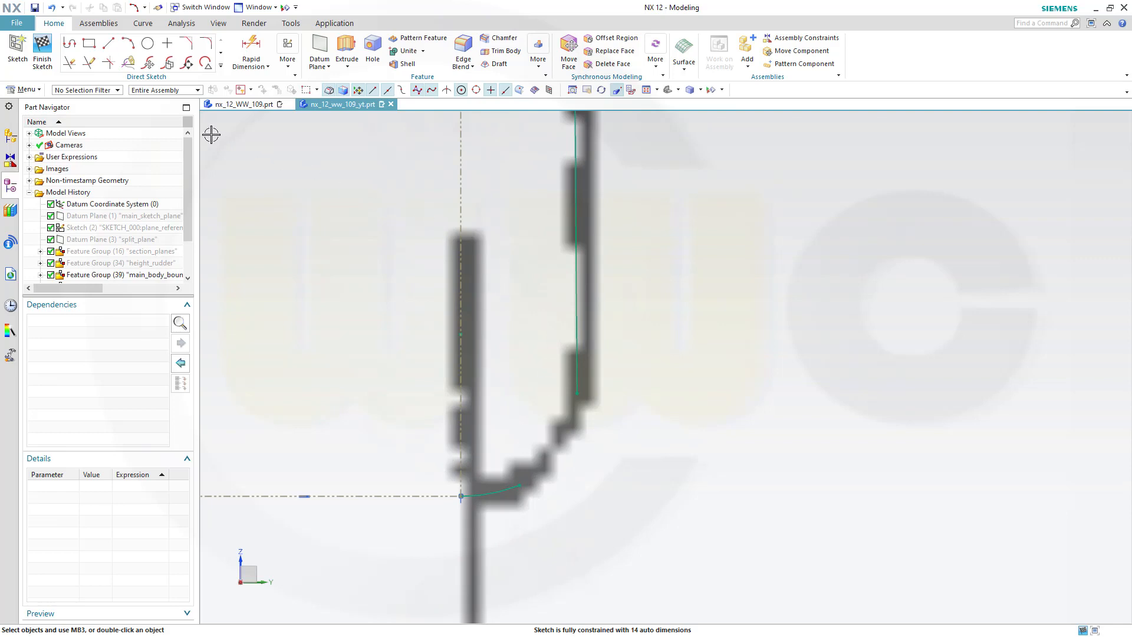
left_click(206, 45)
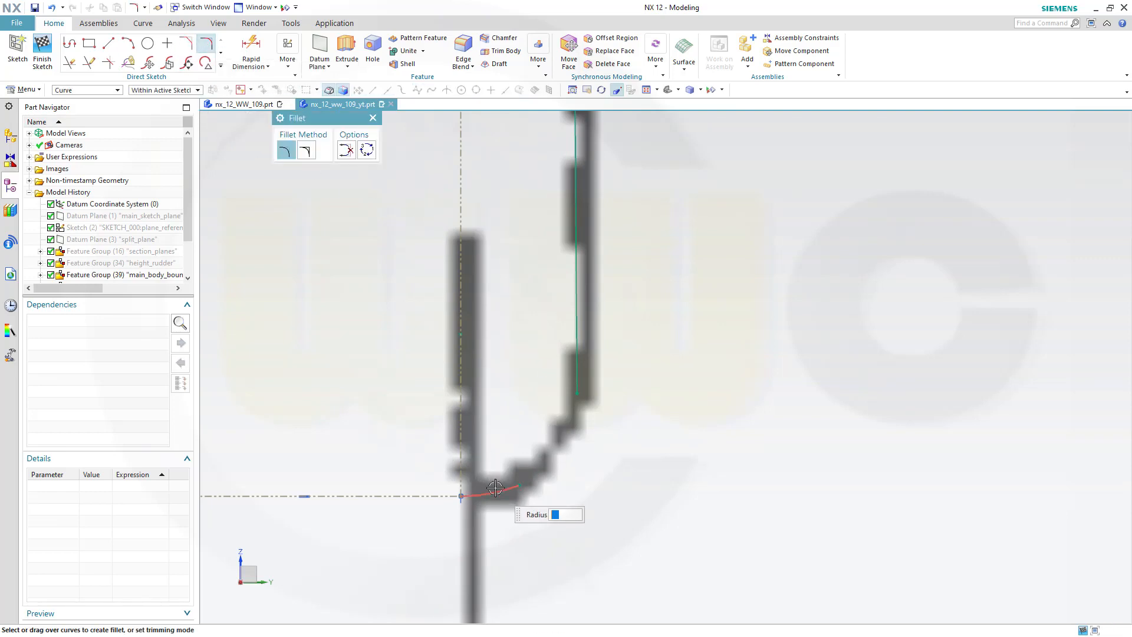
left_click(575, 372)
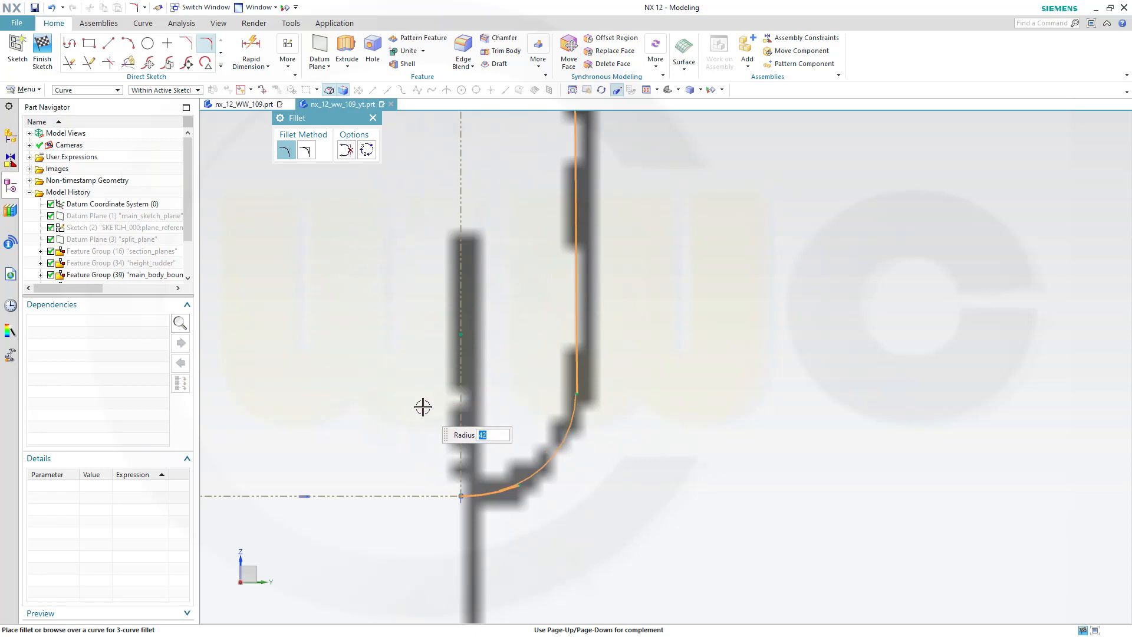
left_click(423, 407)
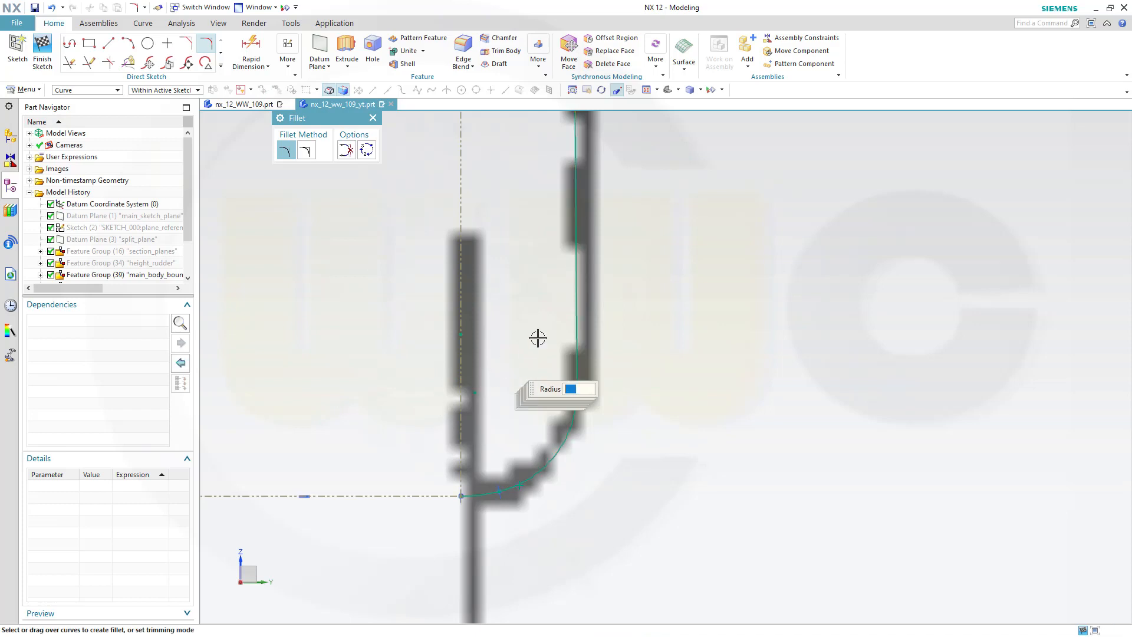
Sketch an arc joining the upper end of the long arc to the short top arc of the section outline
scroll(649, 288, "up", 2)
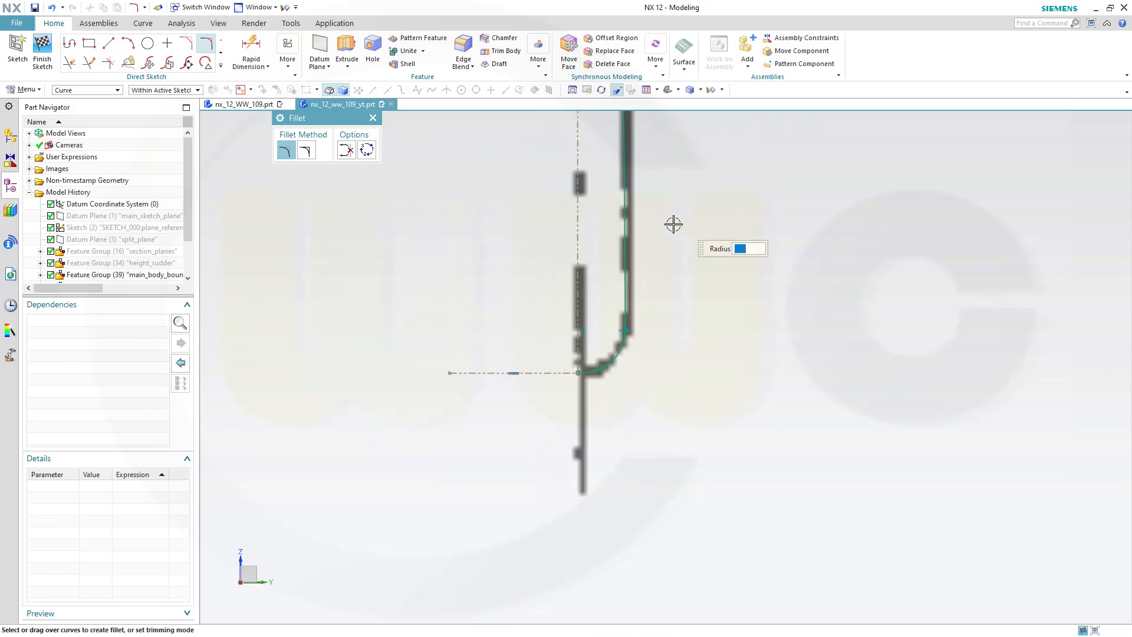
scroll(616, 352, "down", 2)
scroll(622, 348, "up", 5)
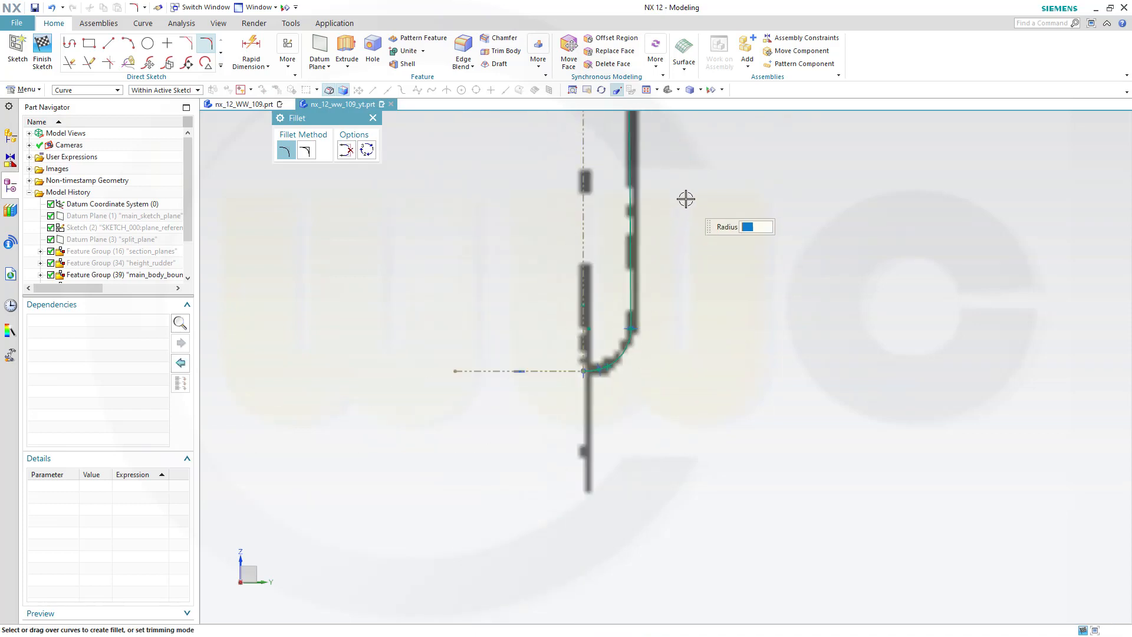
middle_click_drag(685, 200, 698, 518, "shift")
scroll(700, 248, "up", 2)
scroll(701, 248, "up", 2)
middle_click_drag(719, 203, 720, 577, "shift")
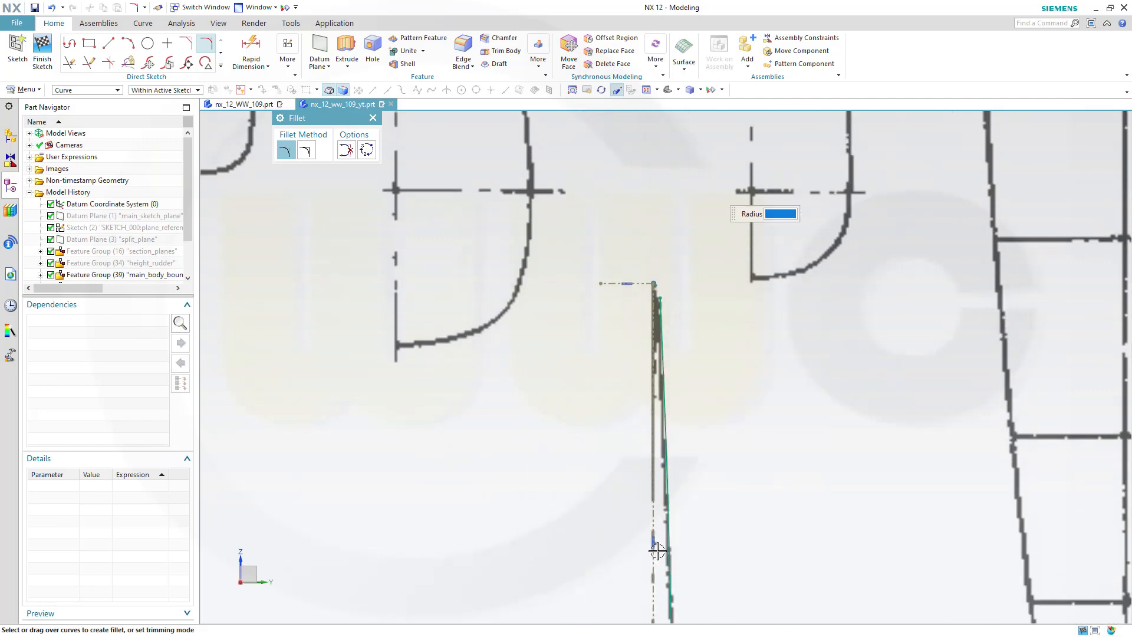
scroll(674, 339, "down", 2)
scroll(669, 304, "down", 3)
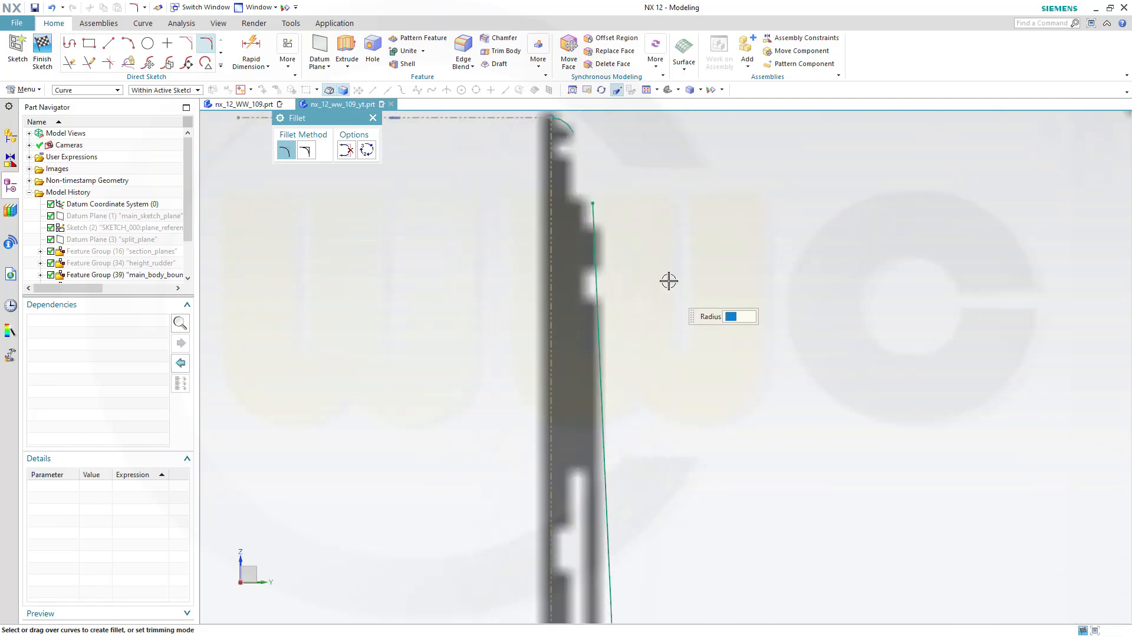
mouse_move(660, 202)
middle_mouse_down("shift")
mouse_move(701, 366)
mouse_move(695, 414)
middle_mouse_up("shift")
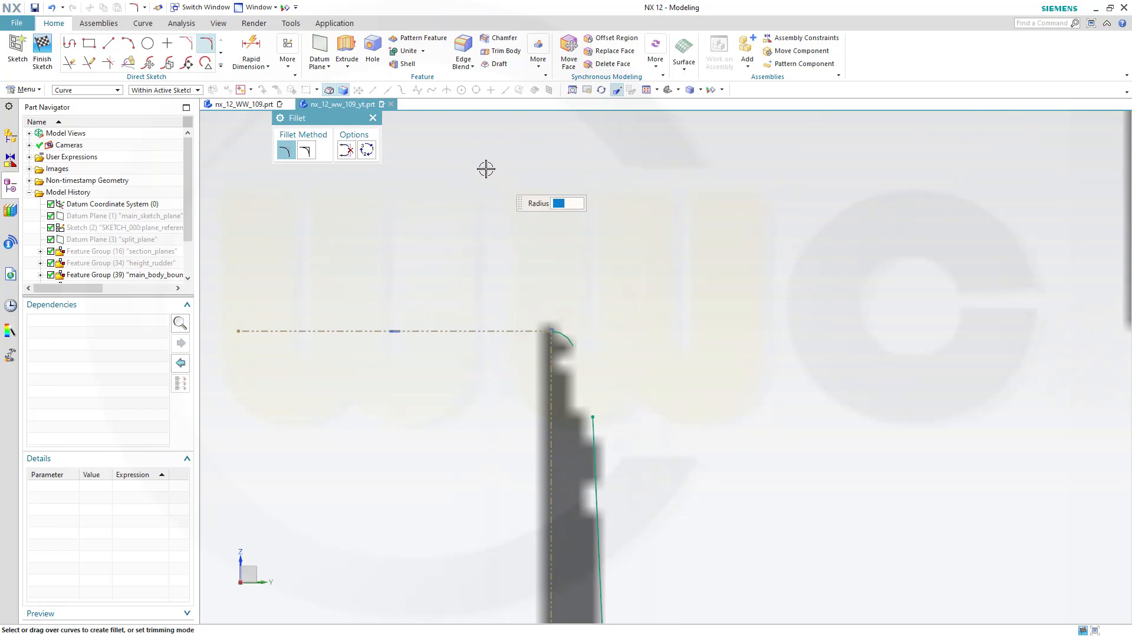
left_click(128, 44)
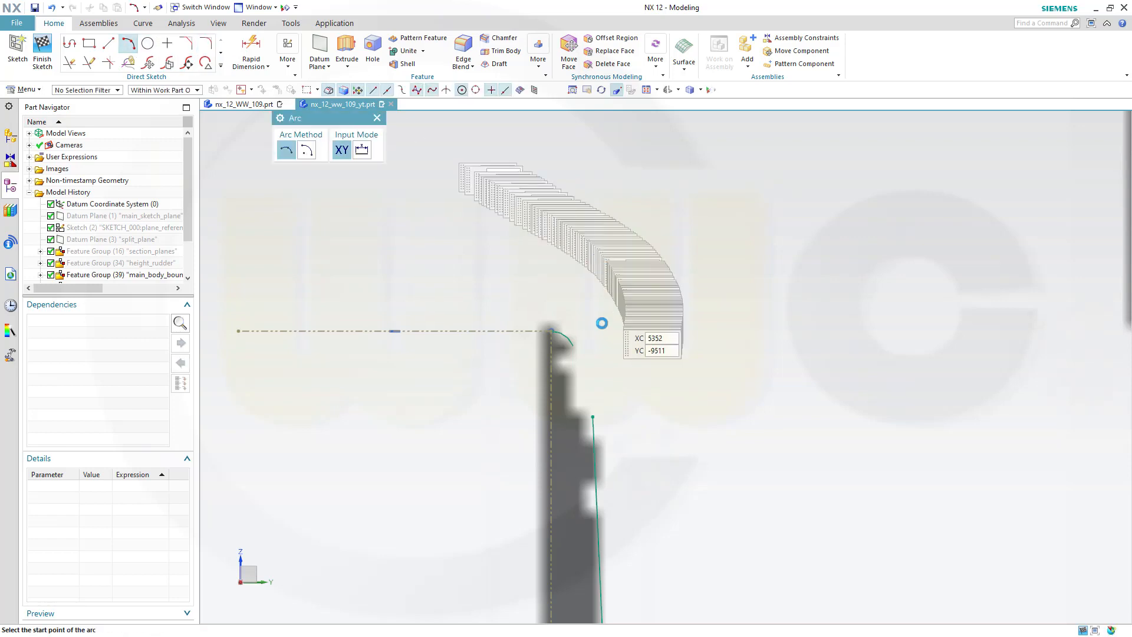
left_click(593, 416)
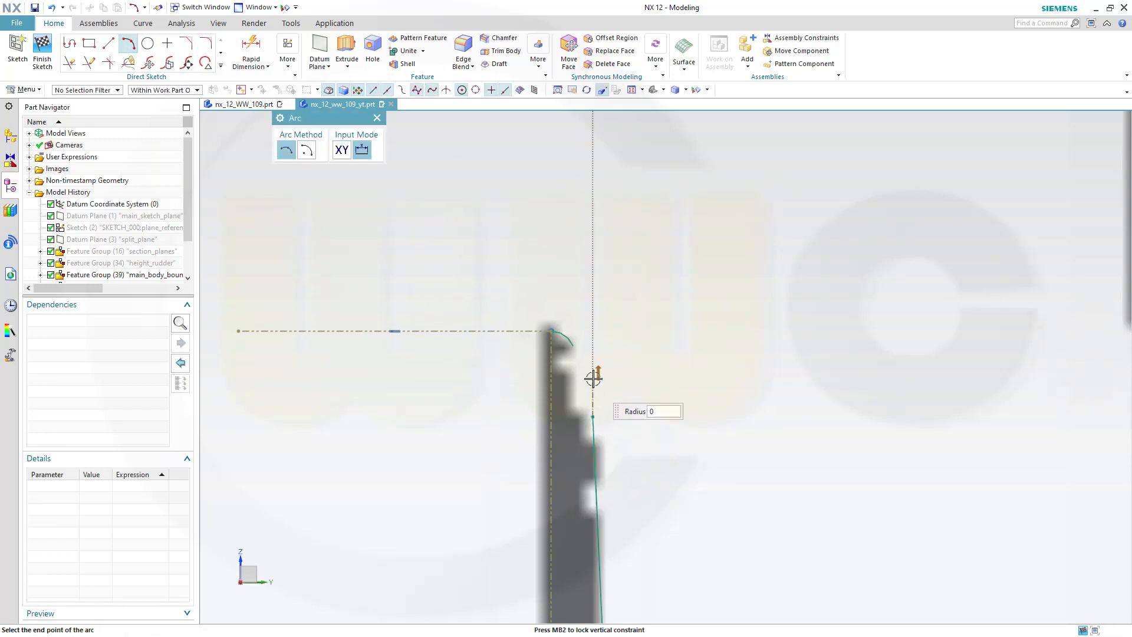
left_click(571, 351)
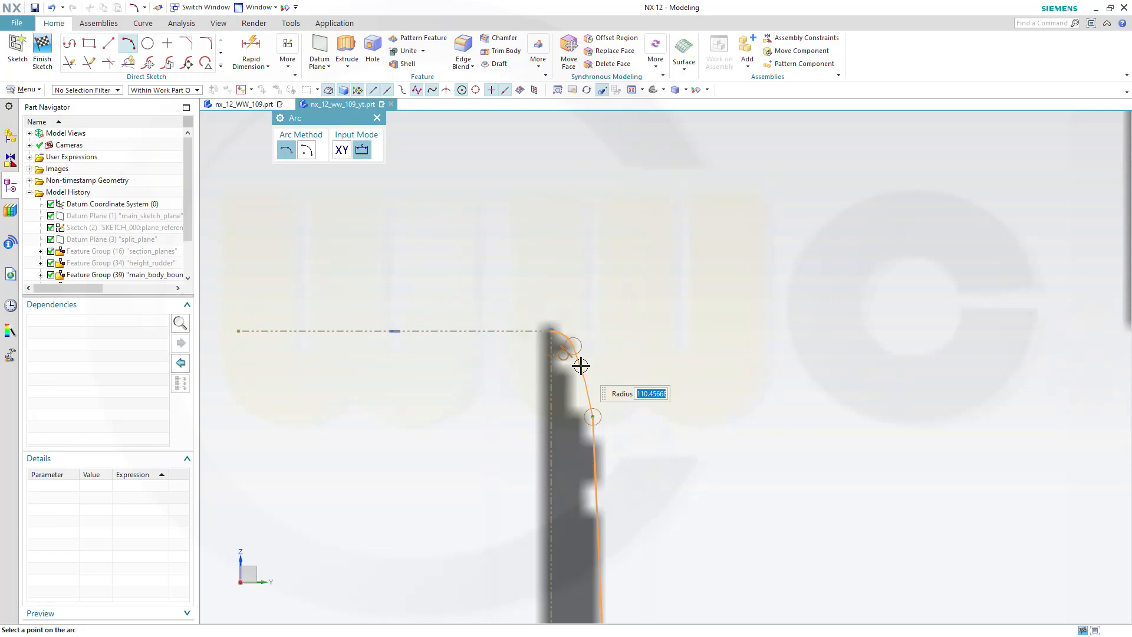
left_click(581, 366)
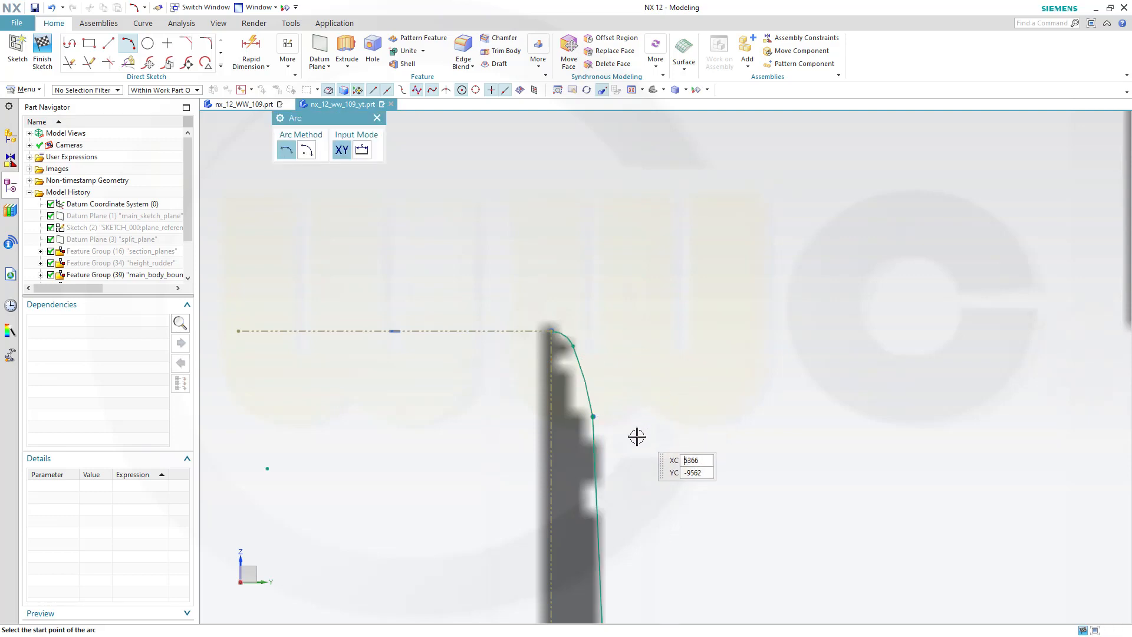
key("Escape")
Inspect the traced arcs along the M-M section outline against the blueprint
scroll(615, 445, "up", 5)
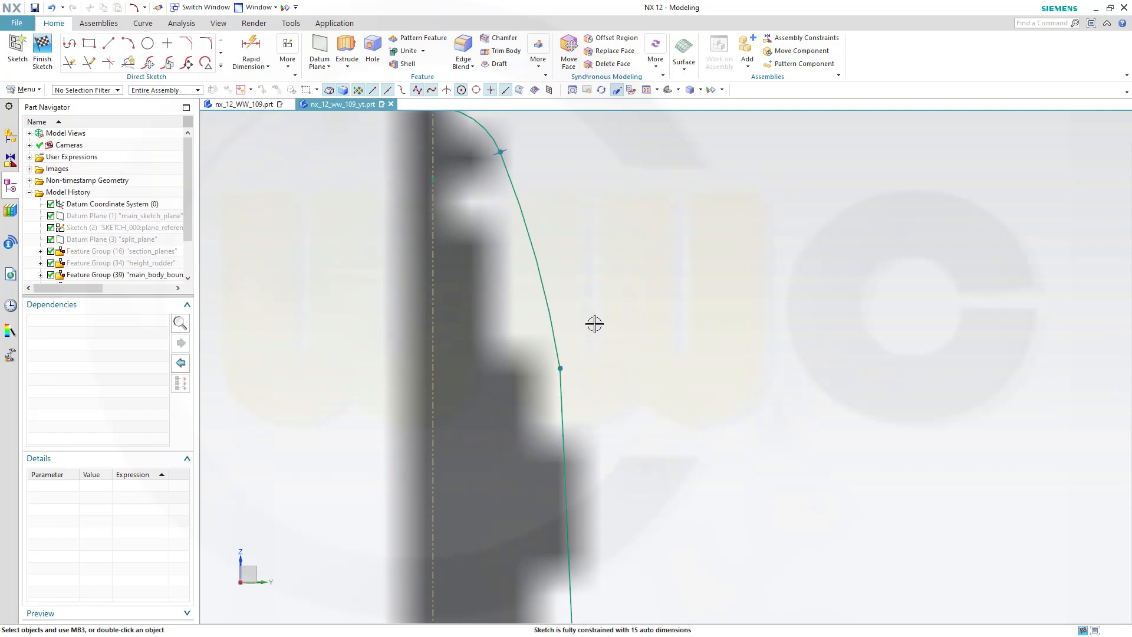
left_click(565, 331)
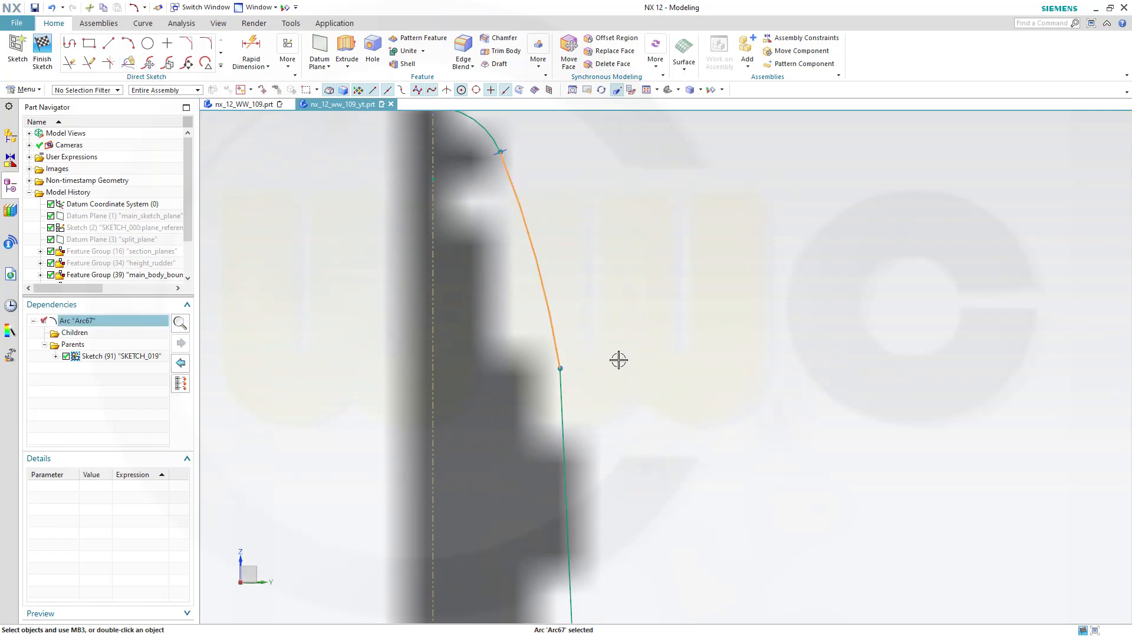
left_click(565, 386)
left_click(684, 349)
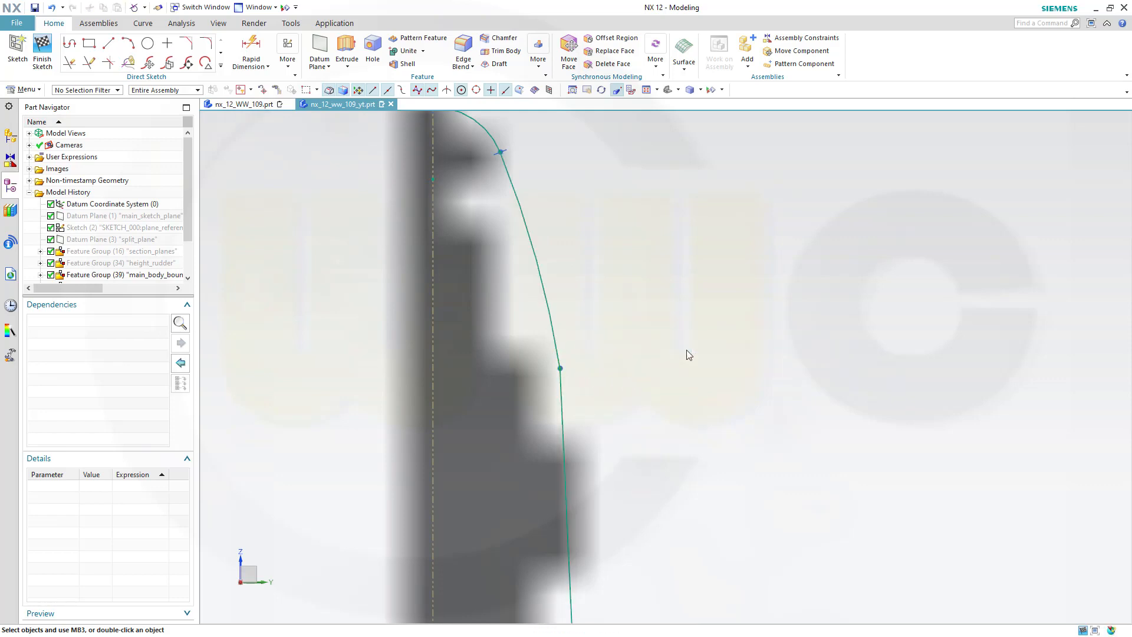
scroll(690, 407, "down", 3)
scroll(719, 433, "down", 7)
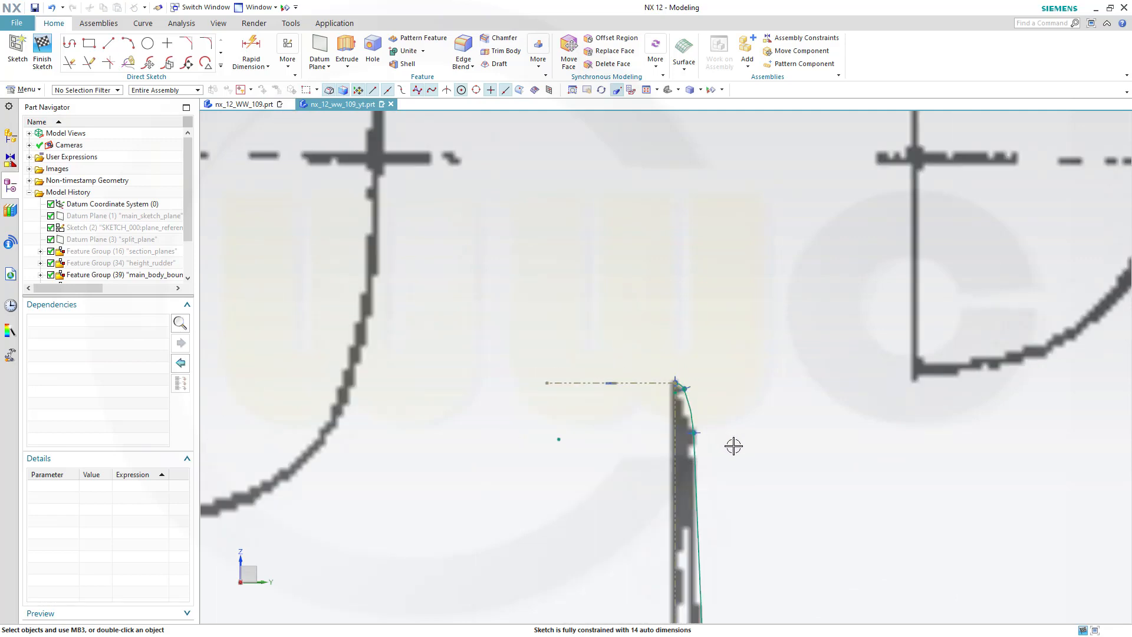
middle_click_drag(789, 526, 705, 122, "shift")
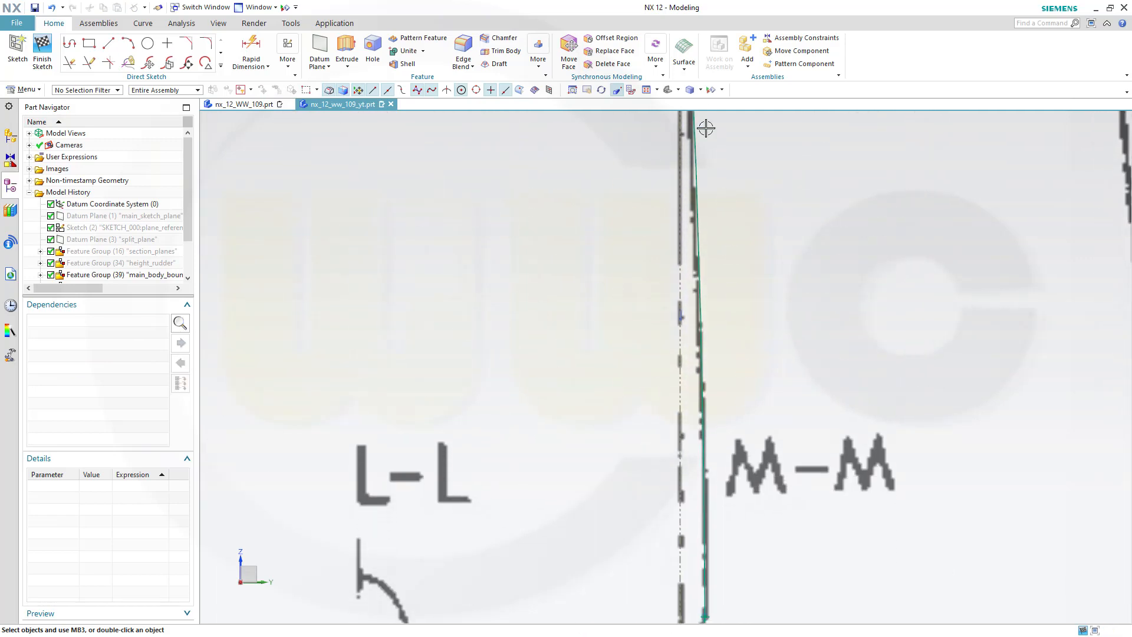
scroll(751, 377, "down", 1)
scroll(763, 395, "up", 2)
scroll(747, 270, "up", 2)
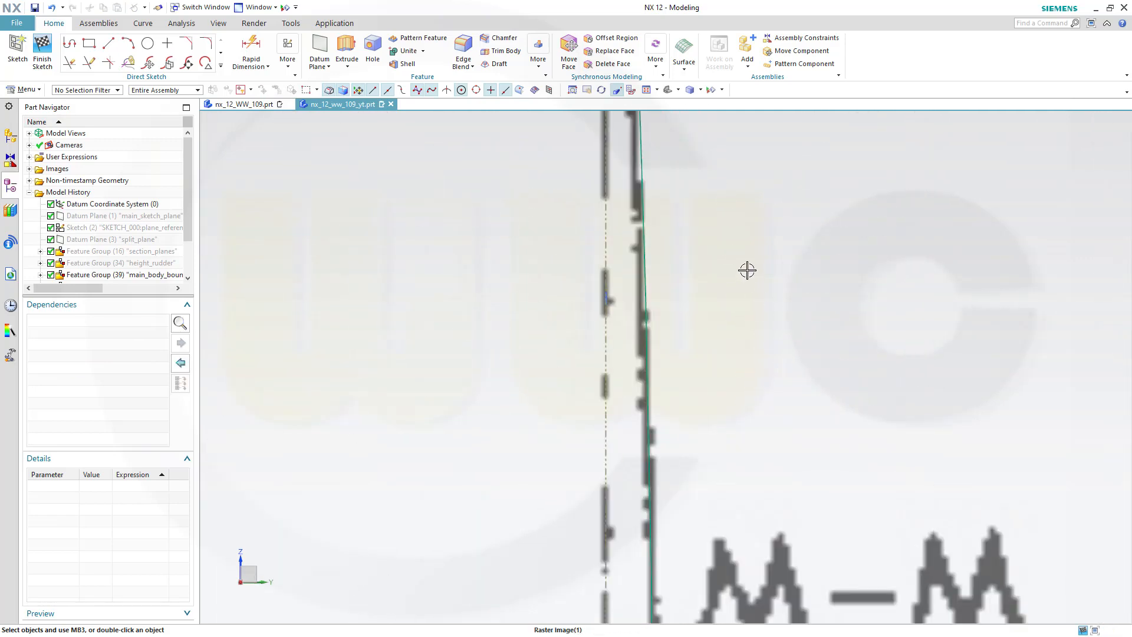
scroll(748, 270, "down", 3)
middle_click_drag(779, 226, 780, 397, "shift")
scroll(756, 280, "down", 1)
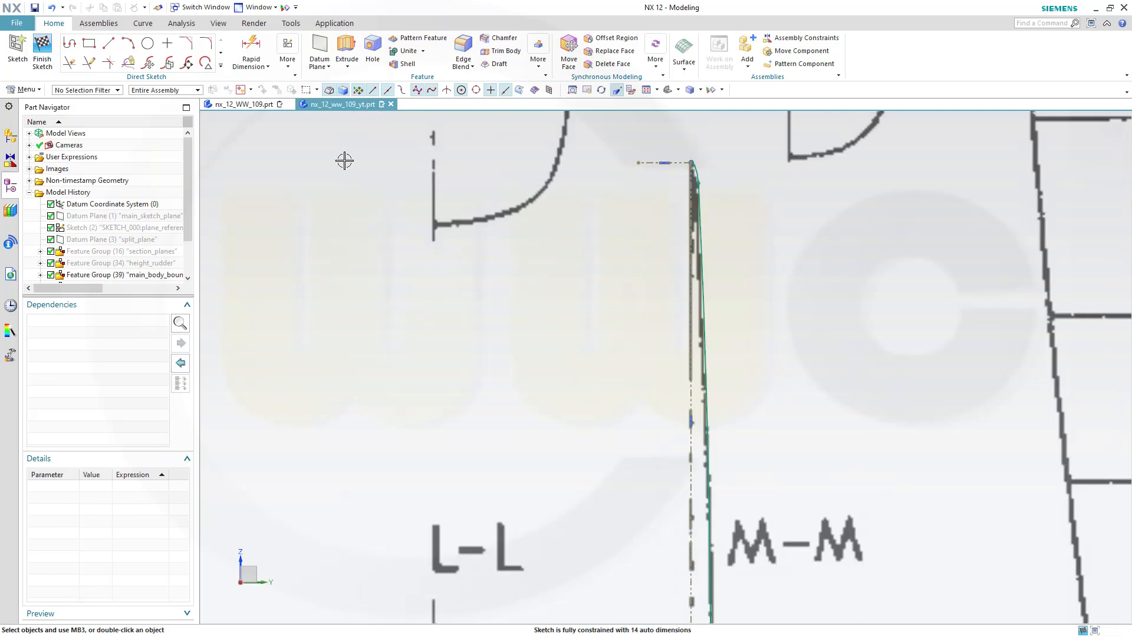
Finish the section sketch and return to the 3D fuselage model
left_click(42, 50)
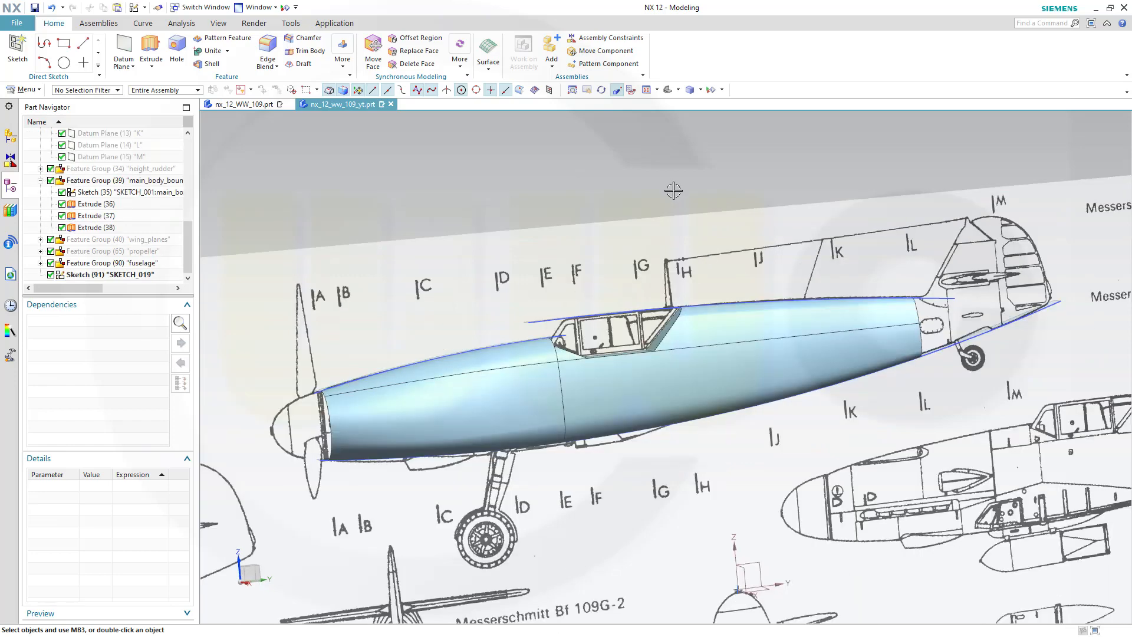
middle_click_drag(676, 182, 687, 189)
scroll(992, 195, "up", 3)
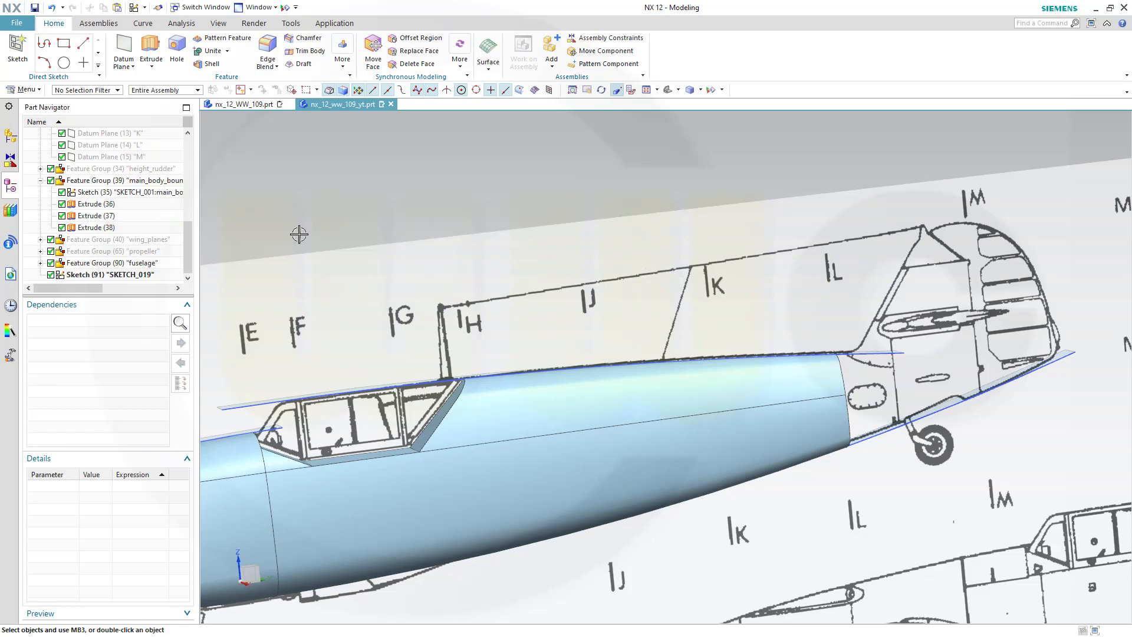
Open the main body reference sketch from the part history for editing
left_click_drag(189, 238, 183, 158)
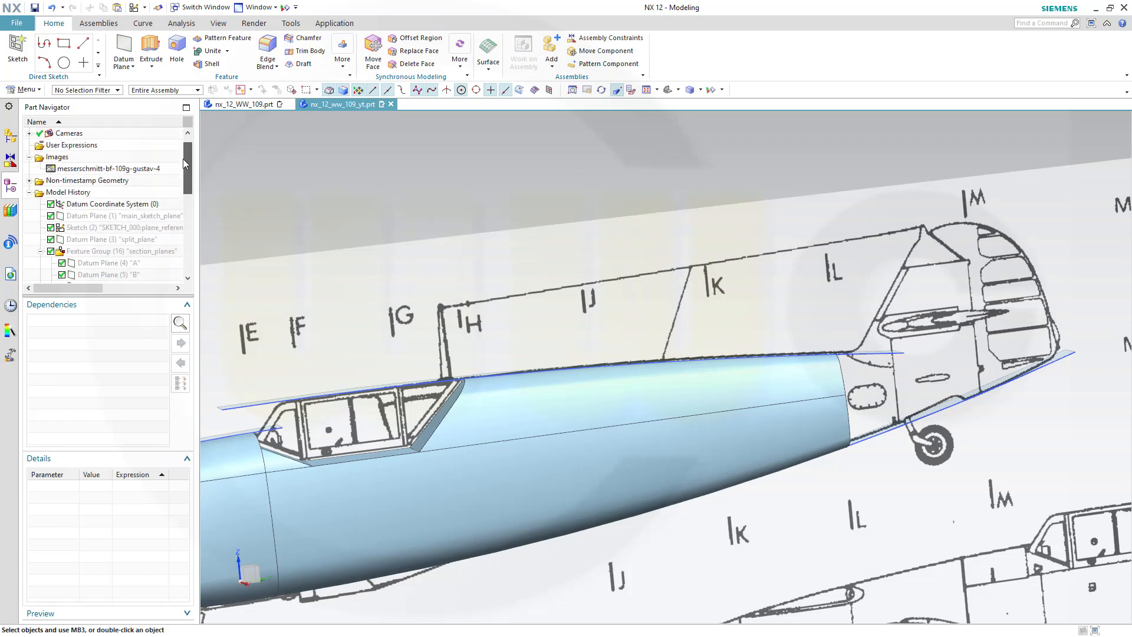
mouse_move(183, 158)
left_mouse_down()
mouse_move(191, 242)
mouse_move(191, 187)
left_mouse_up()
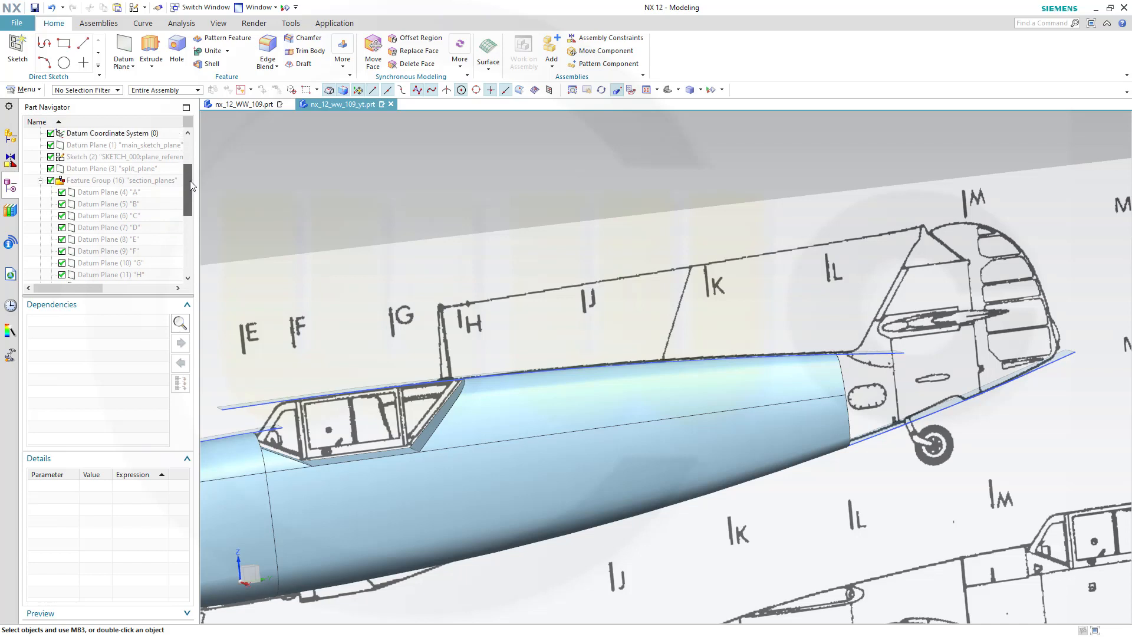
scroll(167, 187, "down", 1)
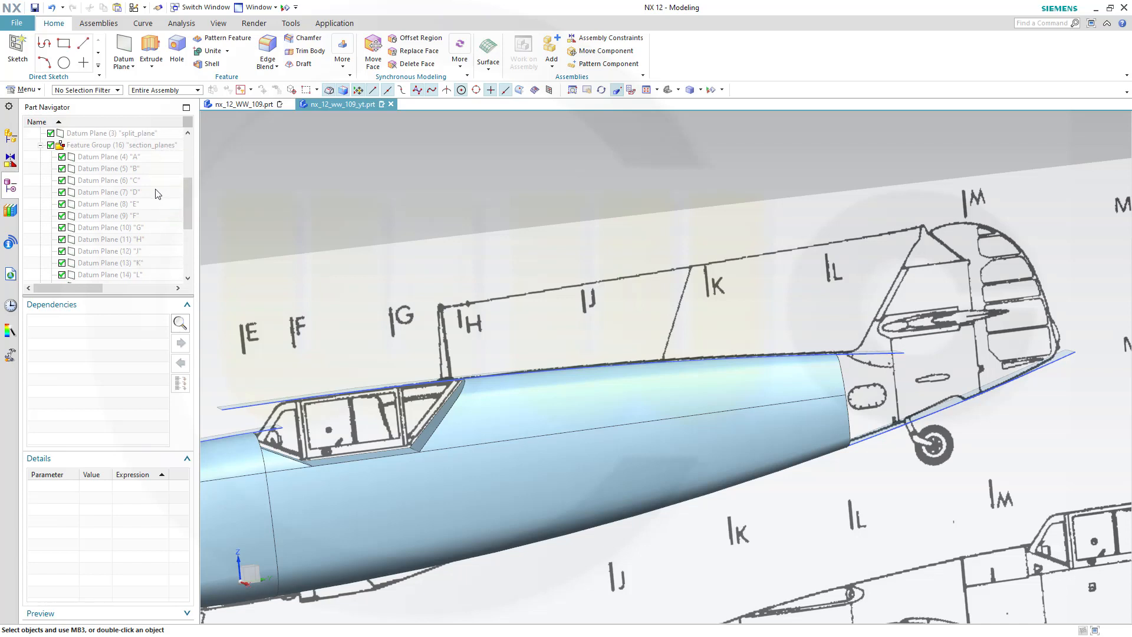
scroll(153, 177, "down", 3)
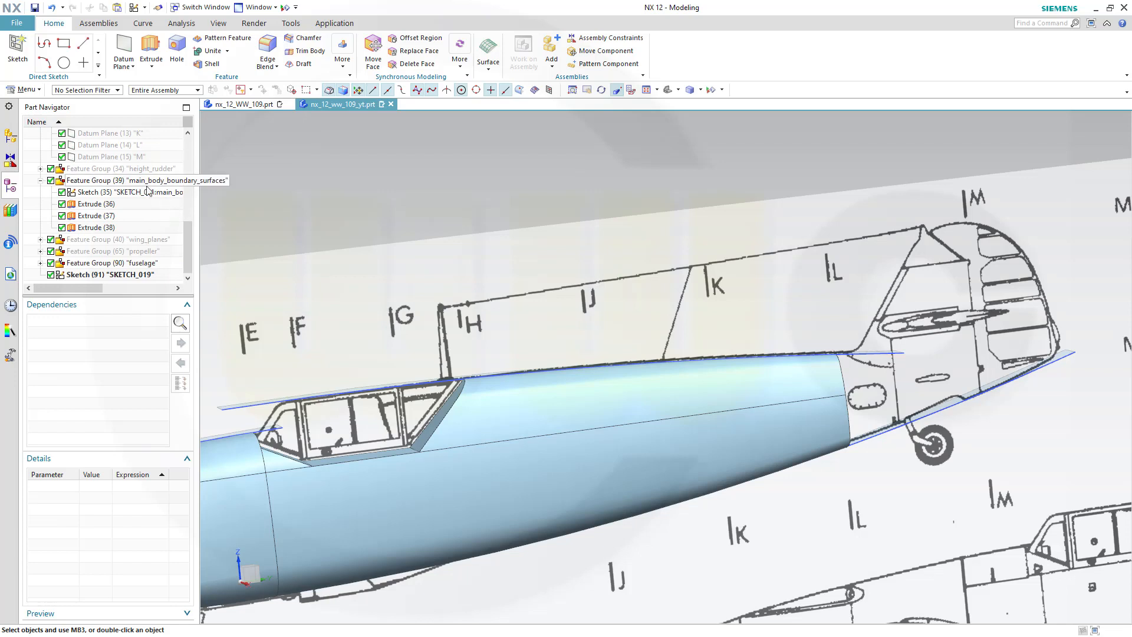
left_click(110, 192)
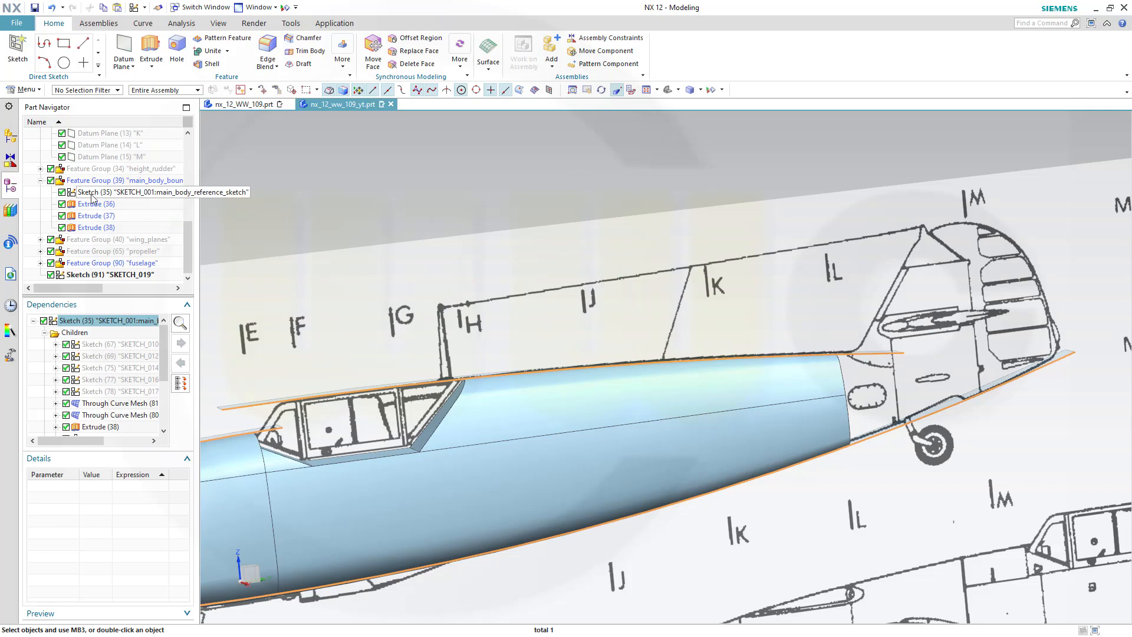
double_click(91, 194)
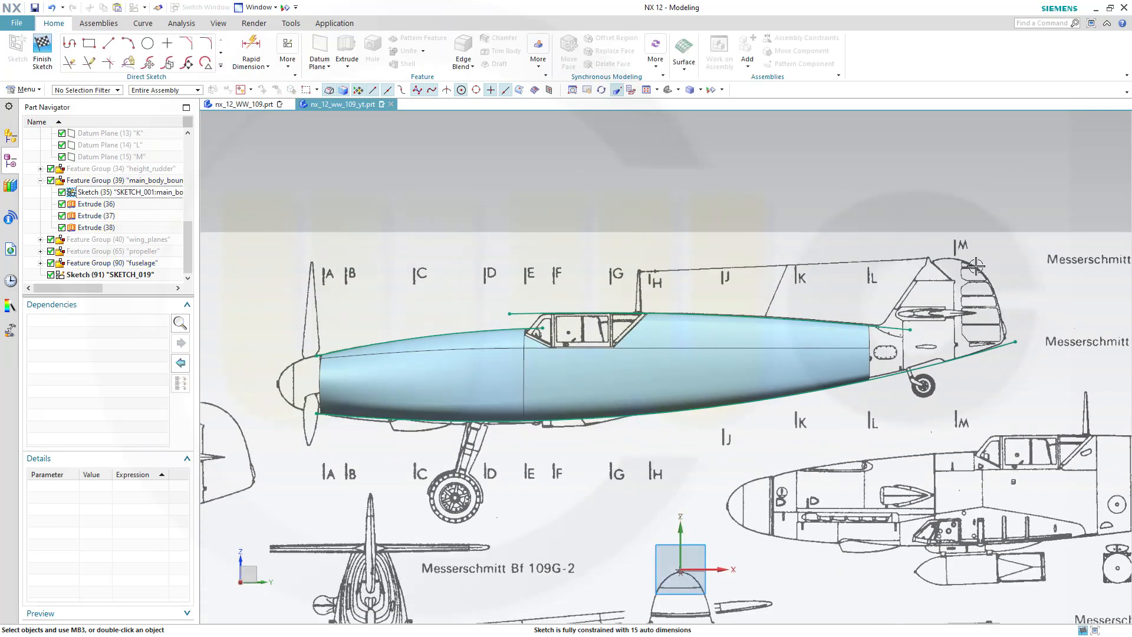
Draw a line from the fuselage's upper edge up along the fin's leading edge on the blueprint
scroll(1079, 259, "up", 3)
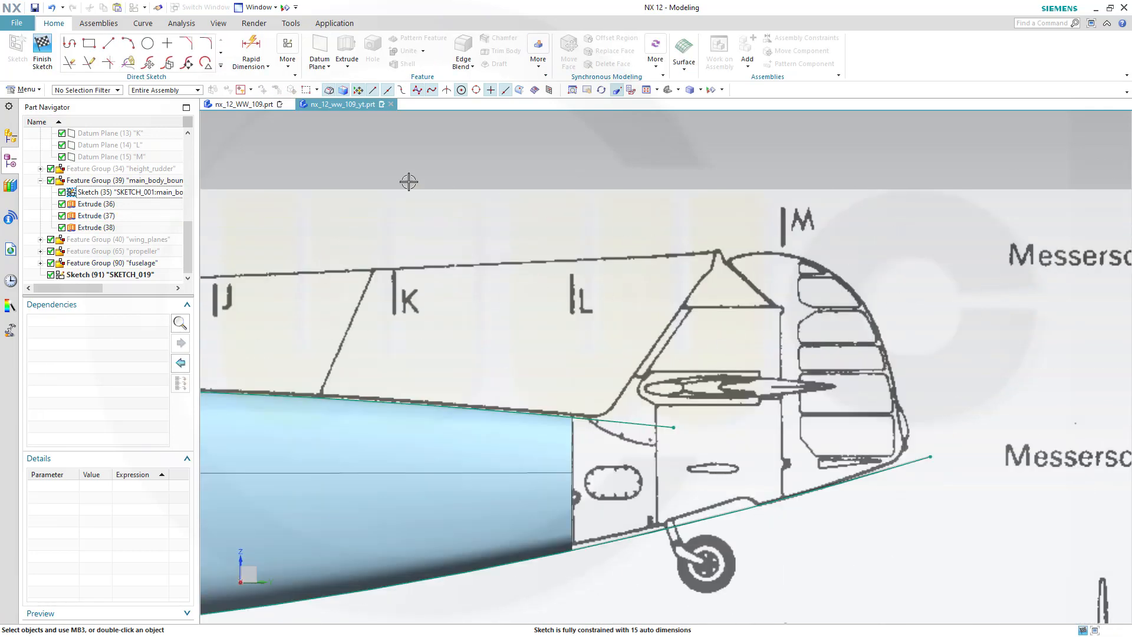
left_click(108, 46)
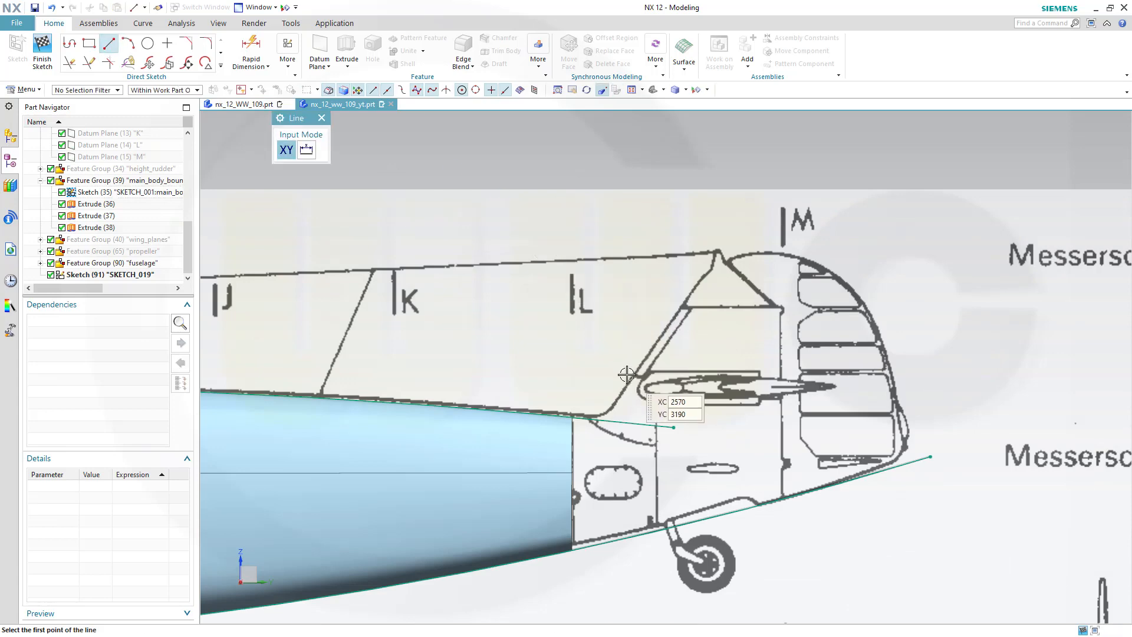
scroll(628, 374, "up", 2)
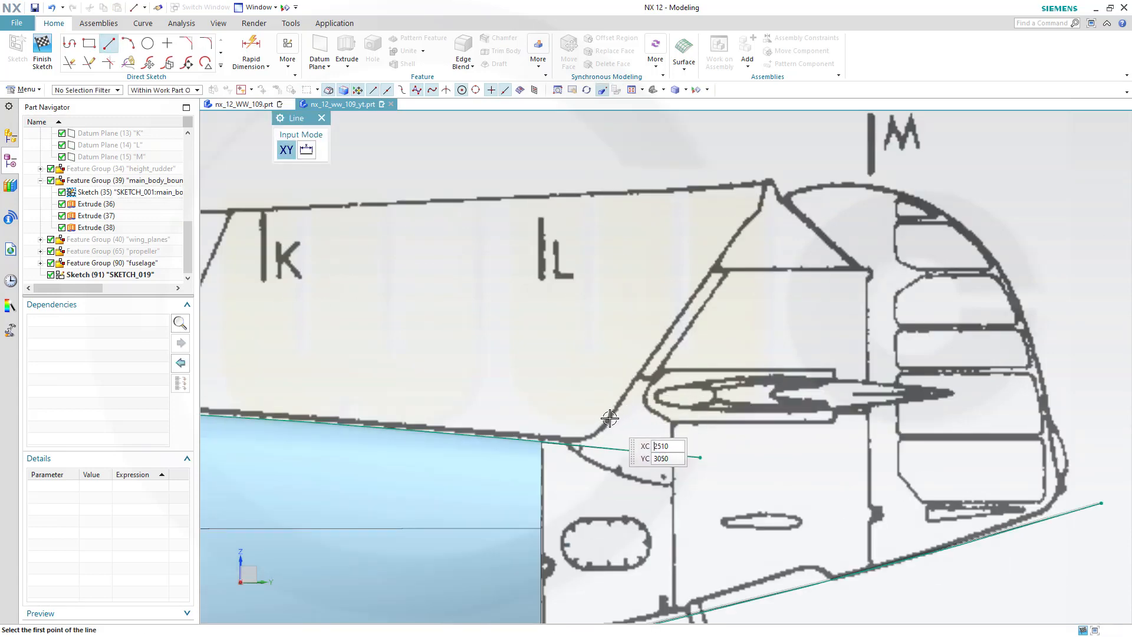
left_click(610, 415)
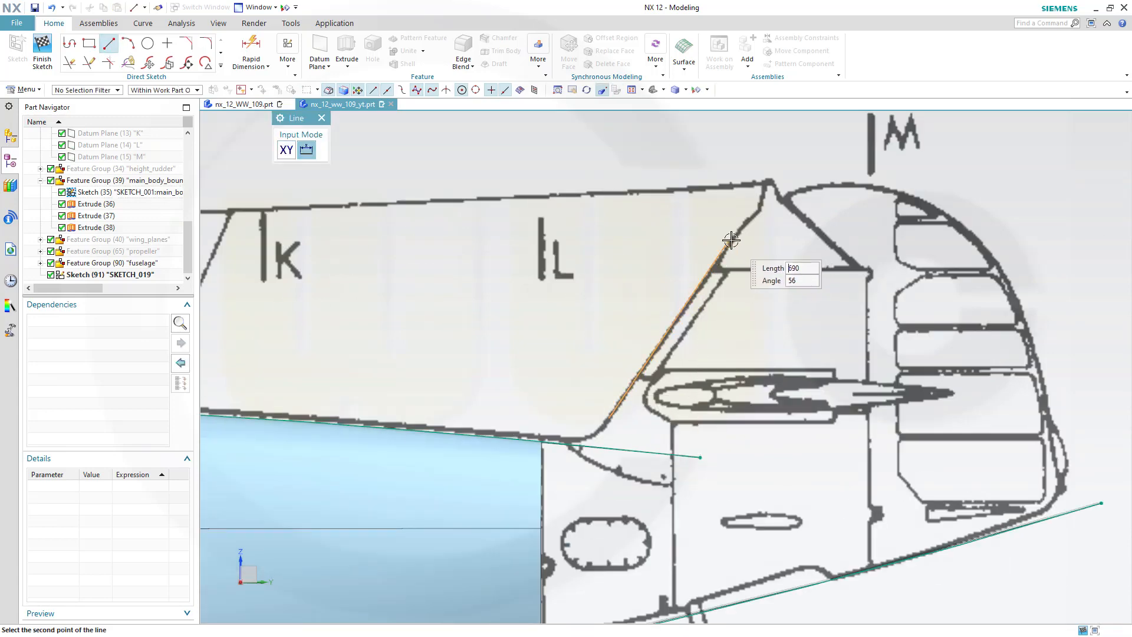
left_click(731, 240)
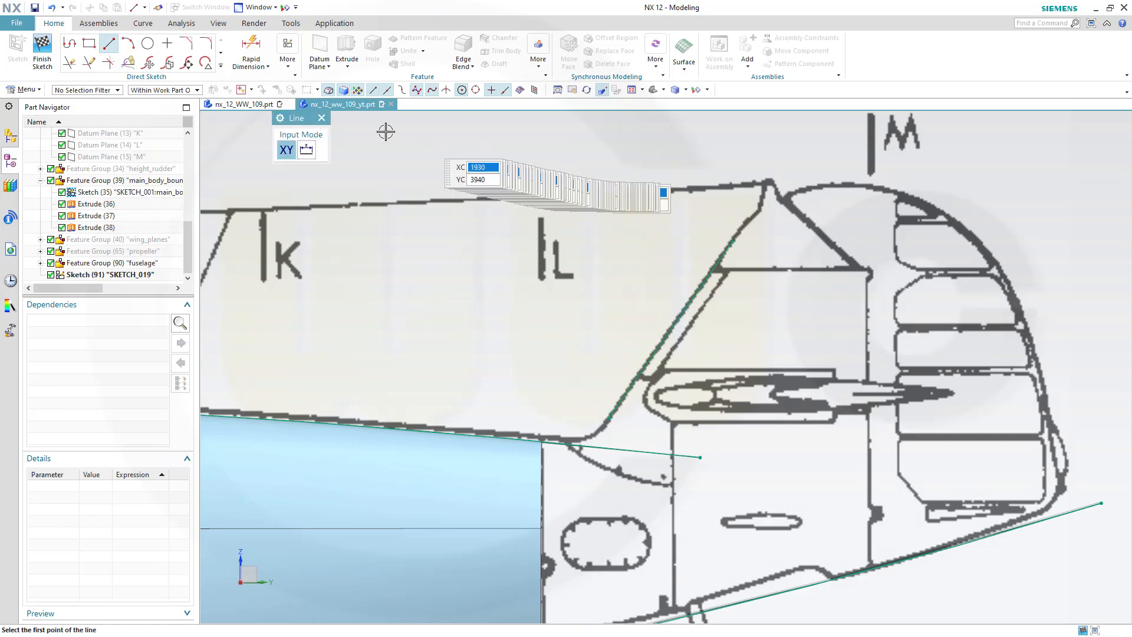
Sketch a three-point arc over the fin top from the leading-edge line's end, then drag its rear endpoint onto the rudder outline
left_click(130, 44)
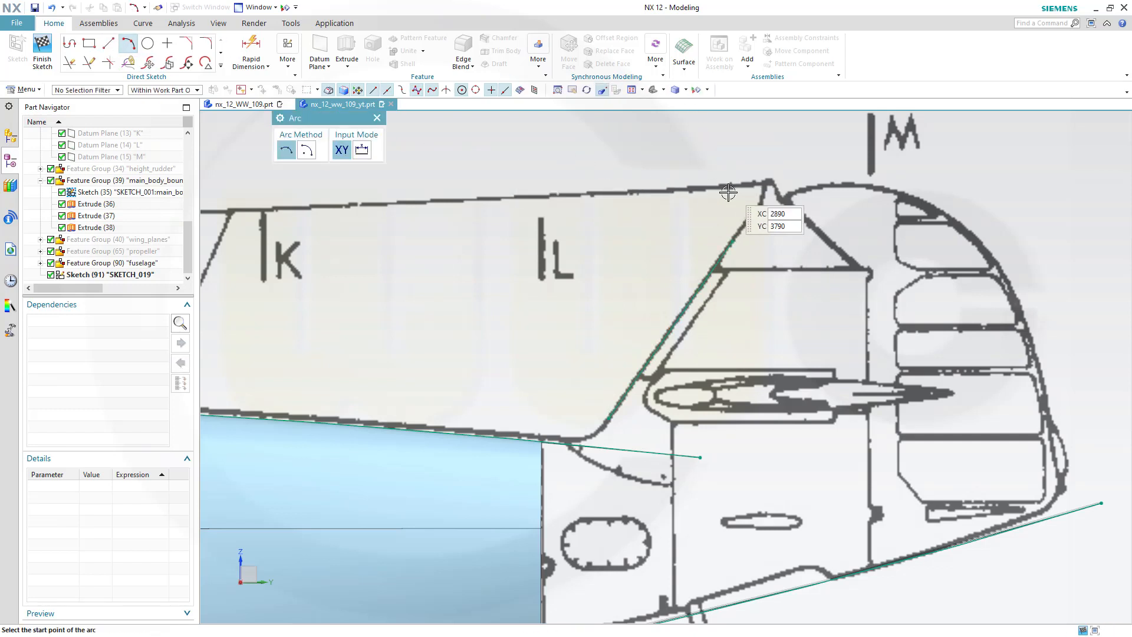
left_click(733, 240)
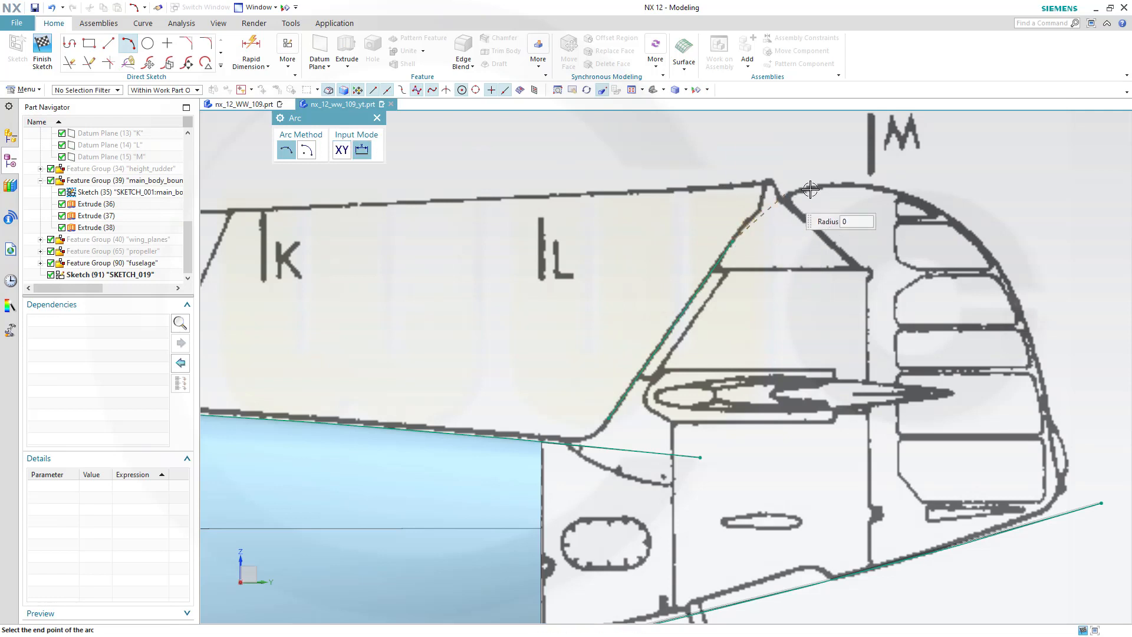
left_click(1007, 277)
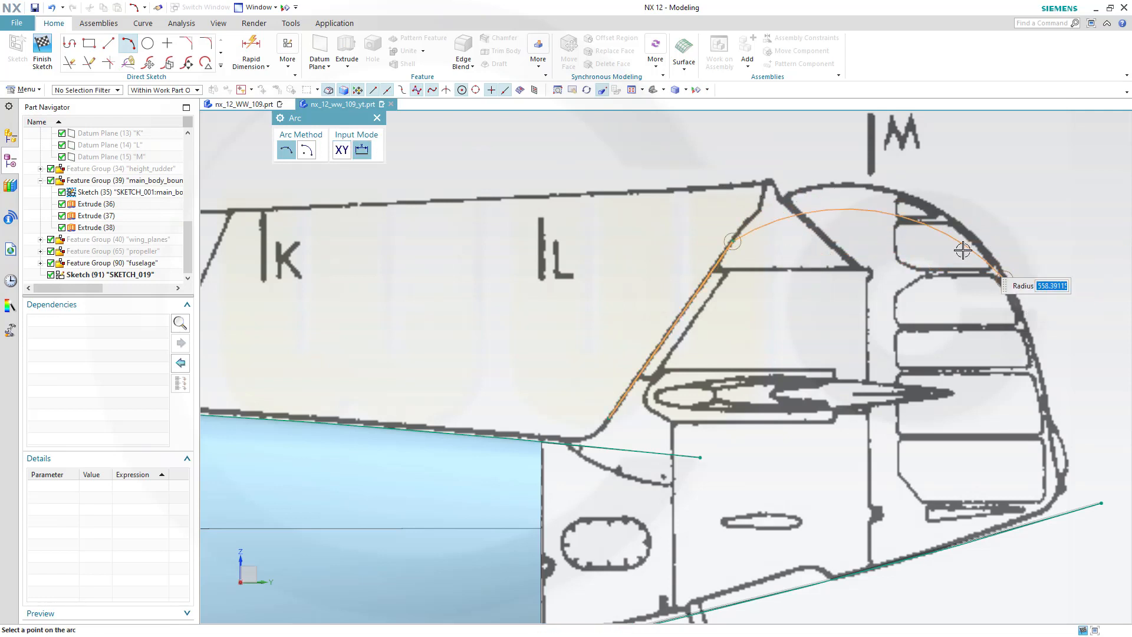
left_click(859, 195)
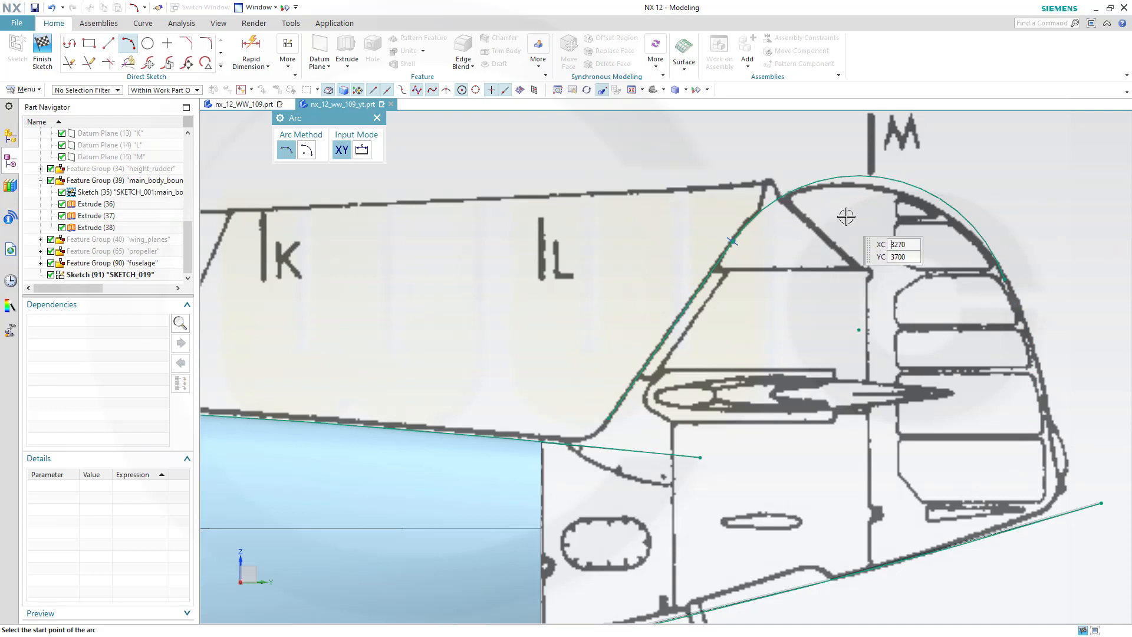
key("Escape")
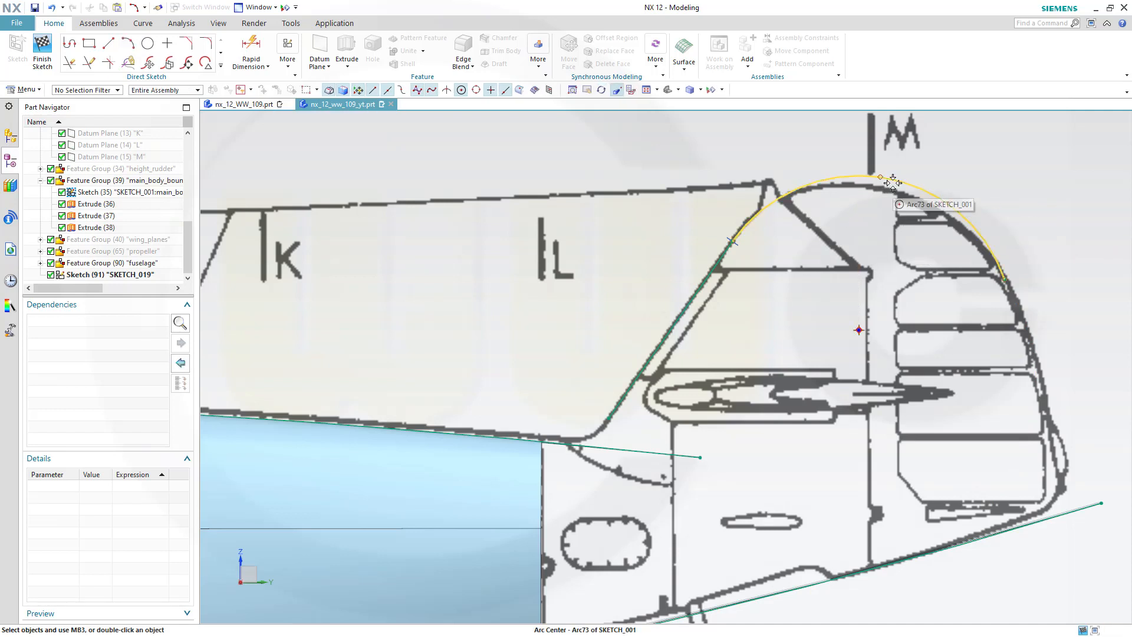
left_click_drag(877, 180, 876, 185)
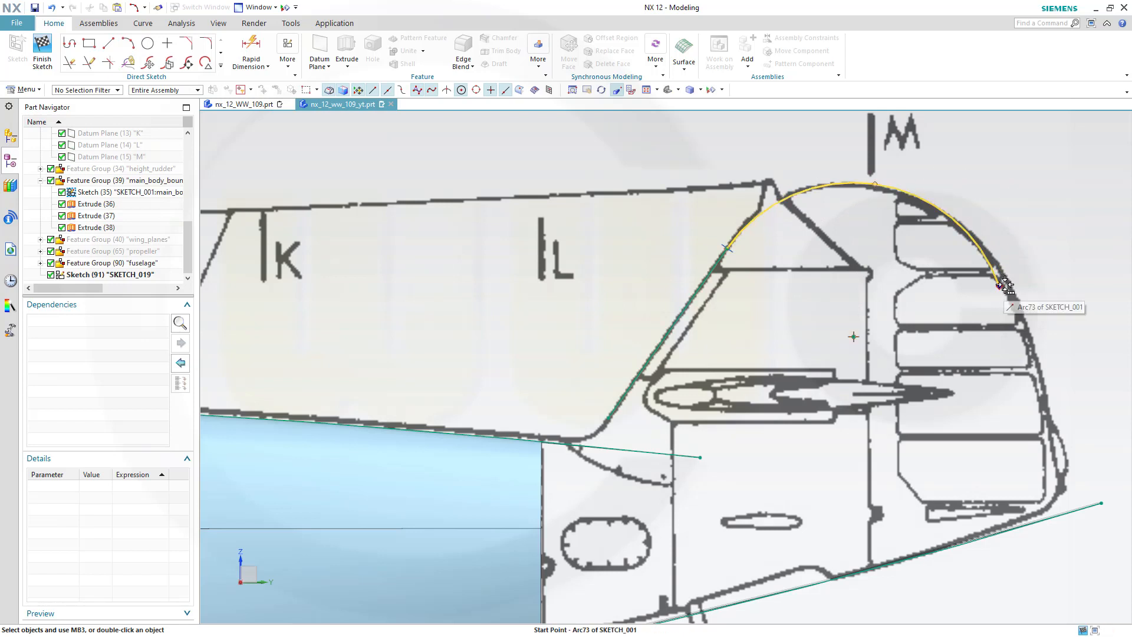
left_click_drag(1001, 287, 993, 269)
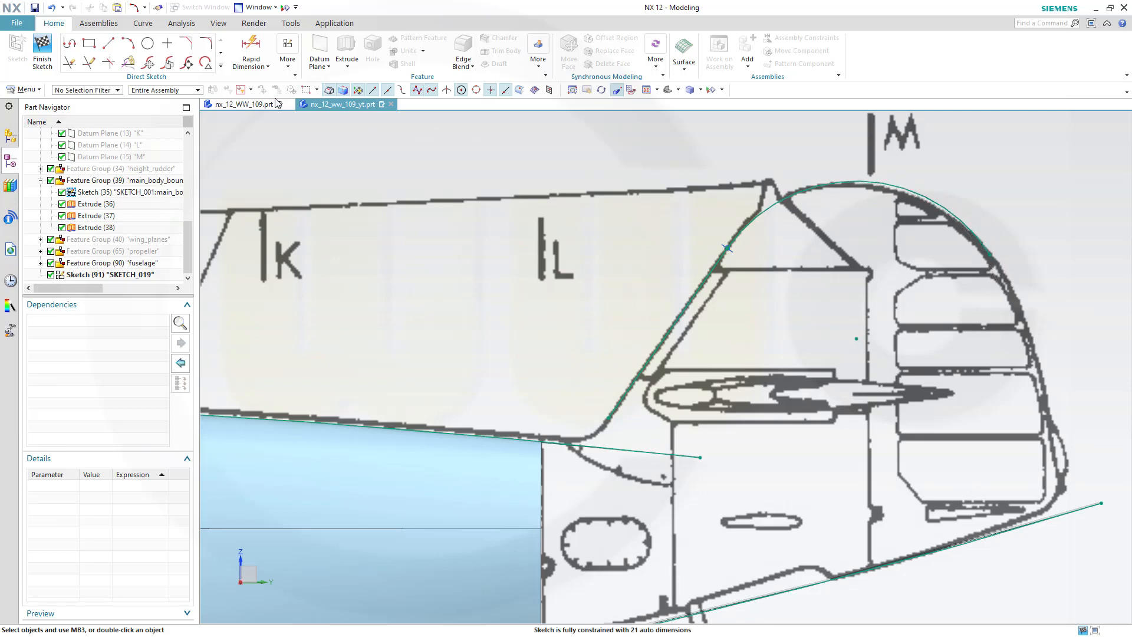
Sketch an arc down the rudder's trailing edge from the end of the fin-top arc
left_click(128, 44)
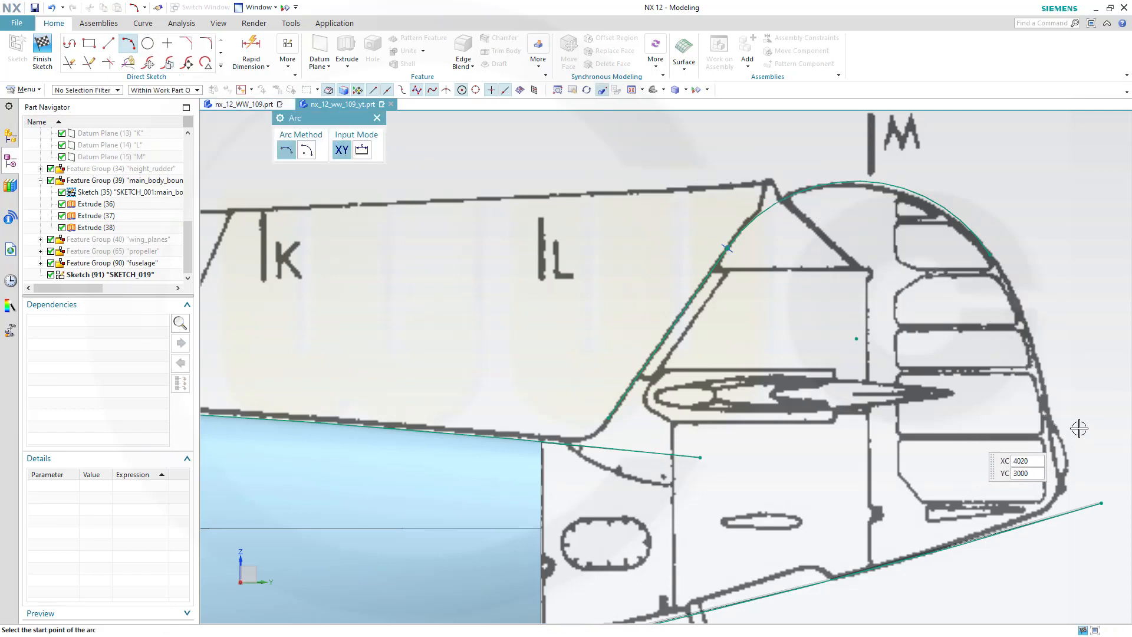
left_click(999, 268)
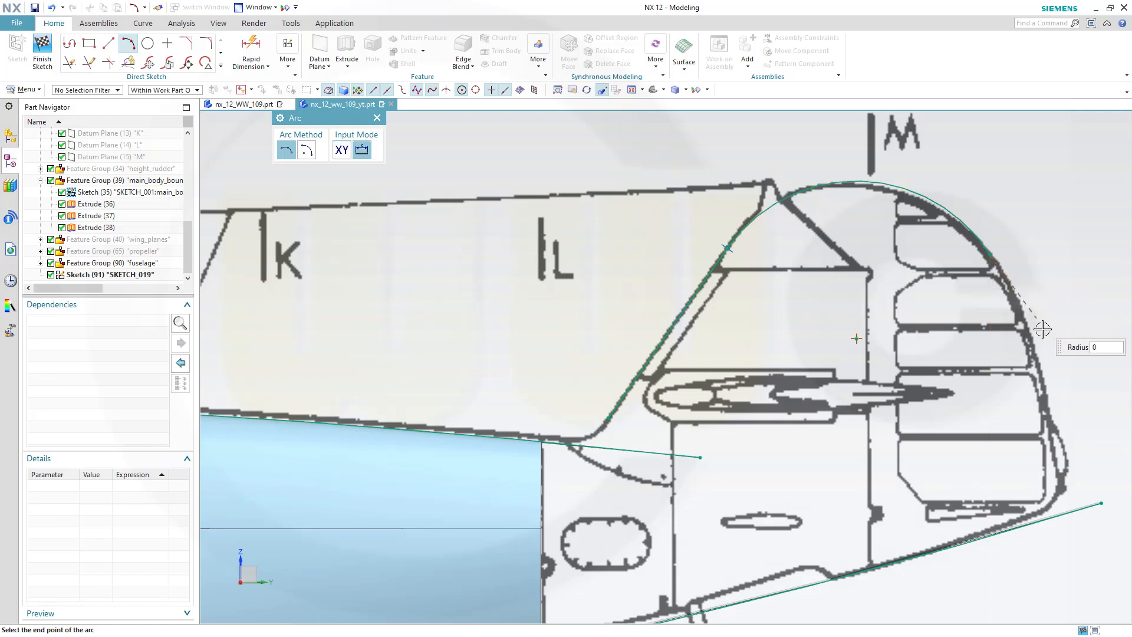
left_click(1060, 481)
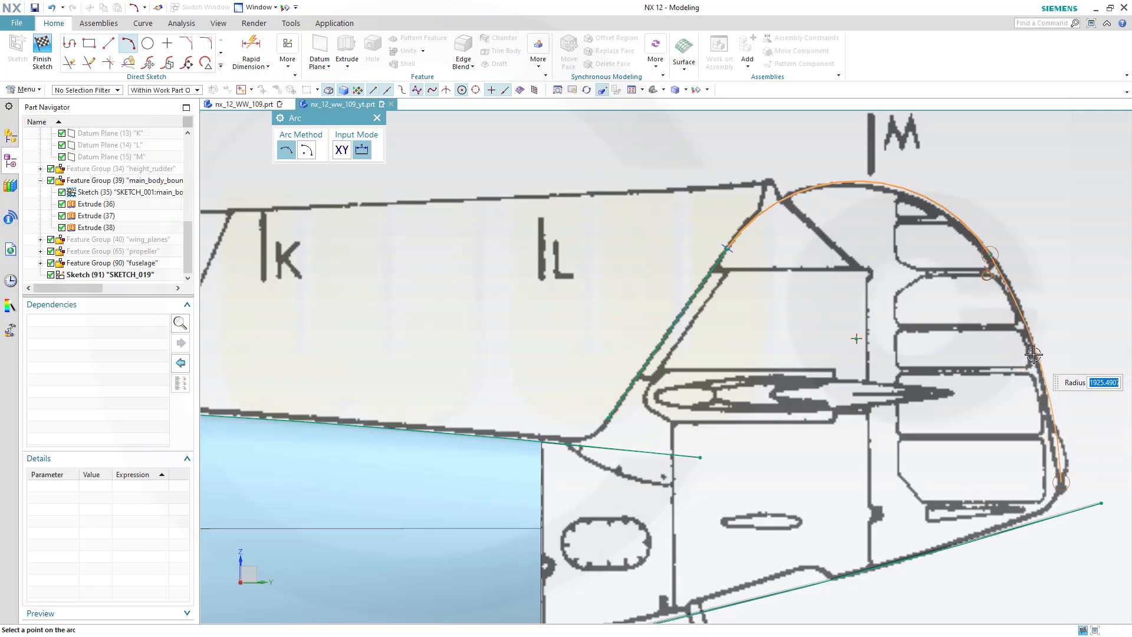
left_click(1034, 354)
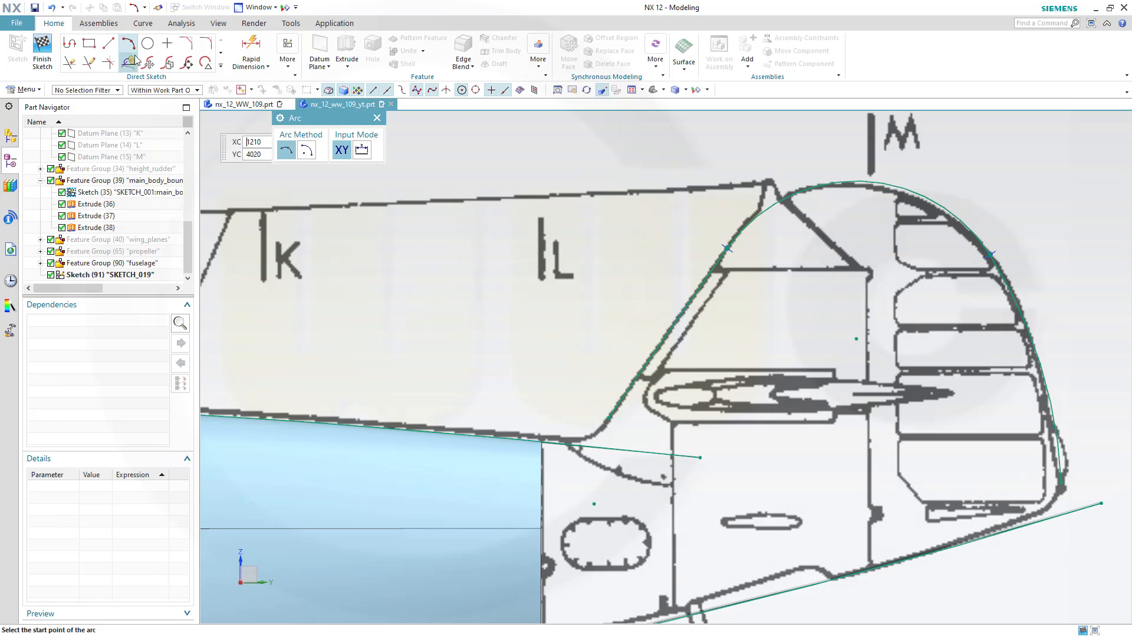
Sketch a small arc joining the rudder arc's lower end to the lower tail line
left_click(1061, 484)
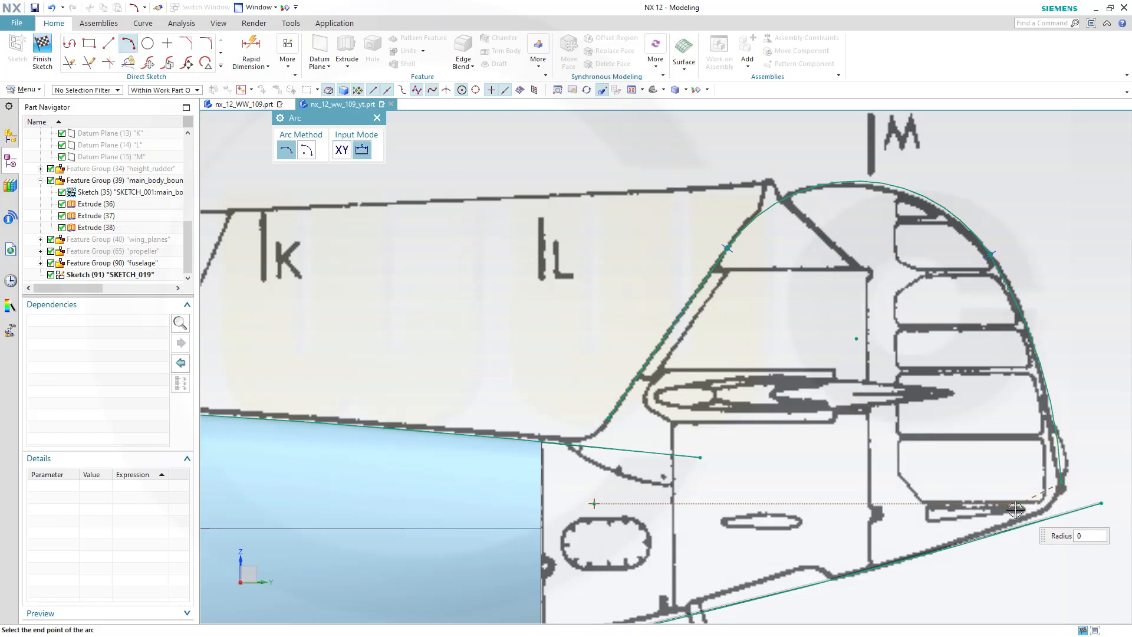
left_click(957, 545)
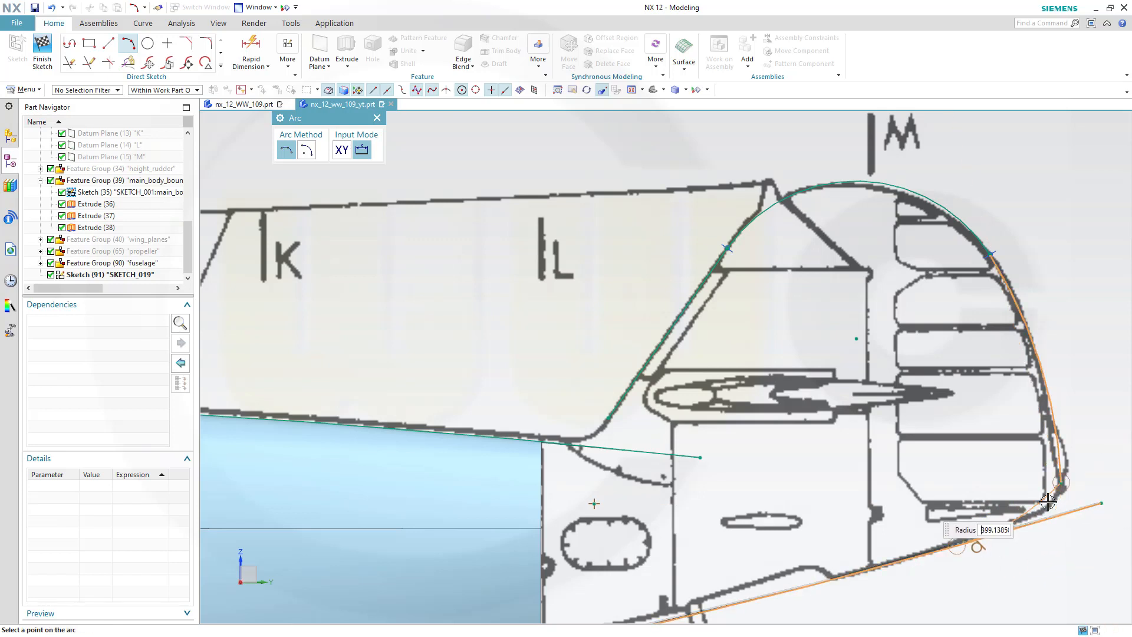
left_click(1048, 501)
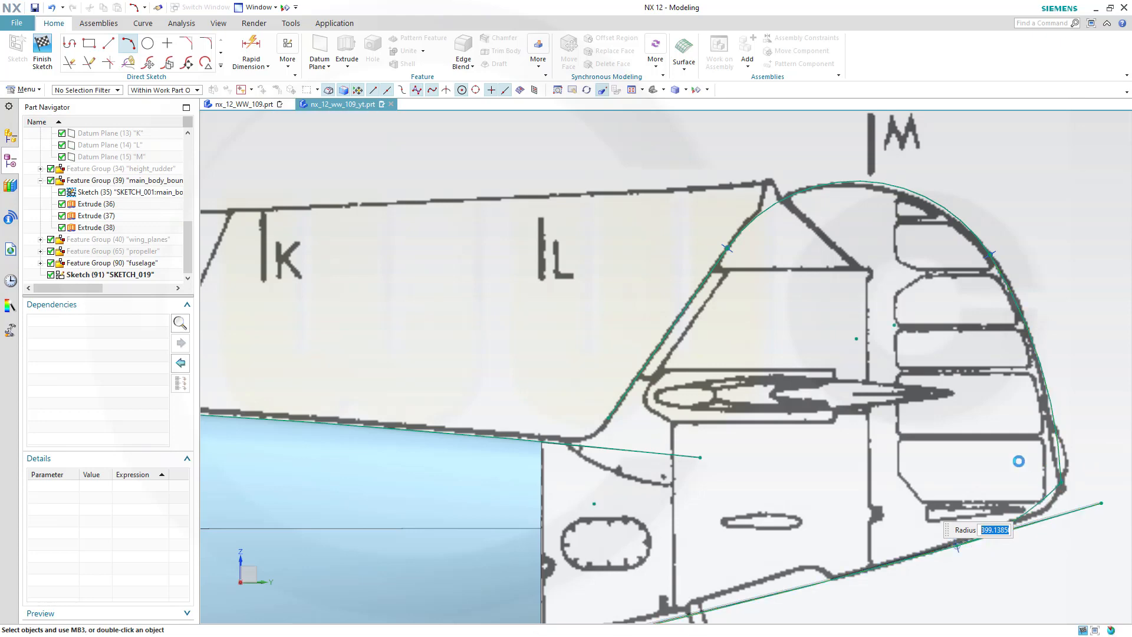
key("Escape")
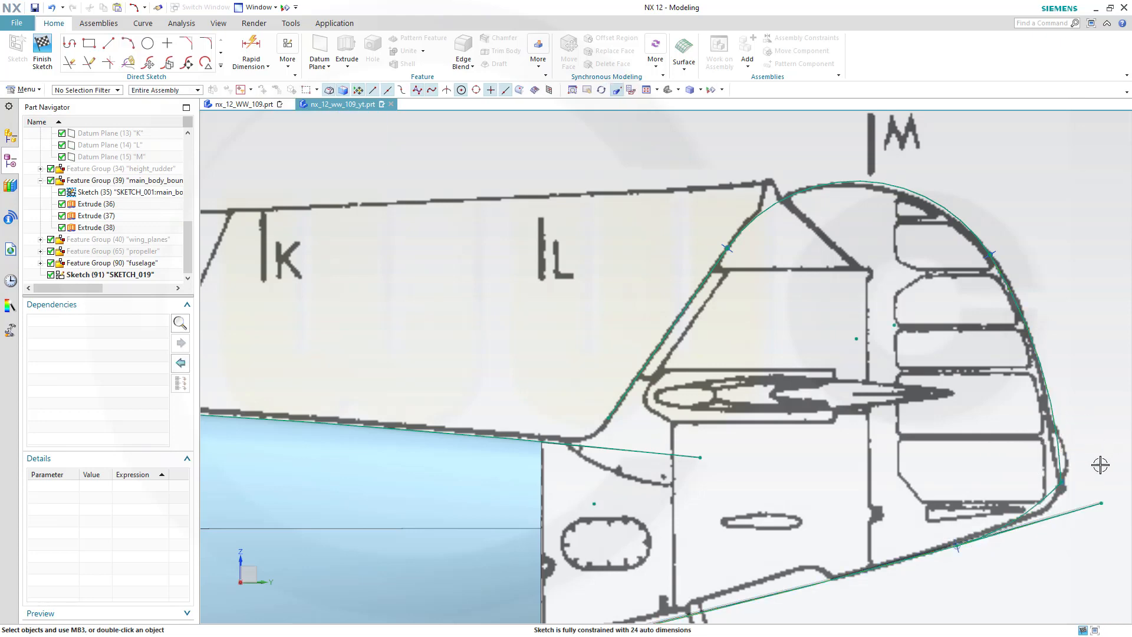
Try to constrain the rudder arc tangent to the small lower arc, and undo the change
scroll(1100, 463, "up", 4)
middle_click_drag(1071, 500, 985, 361, "shift")
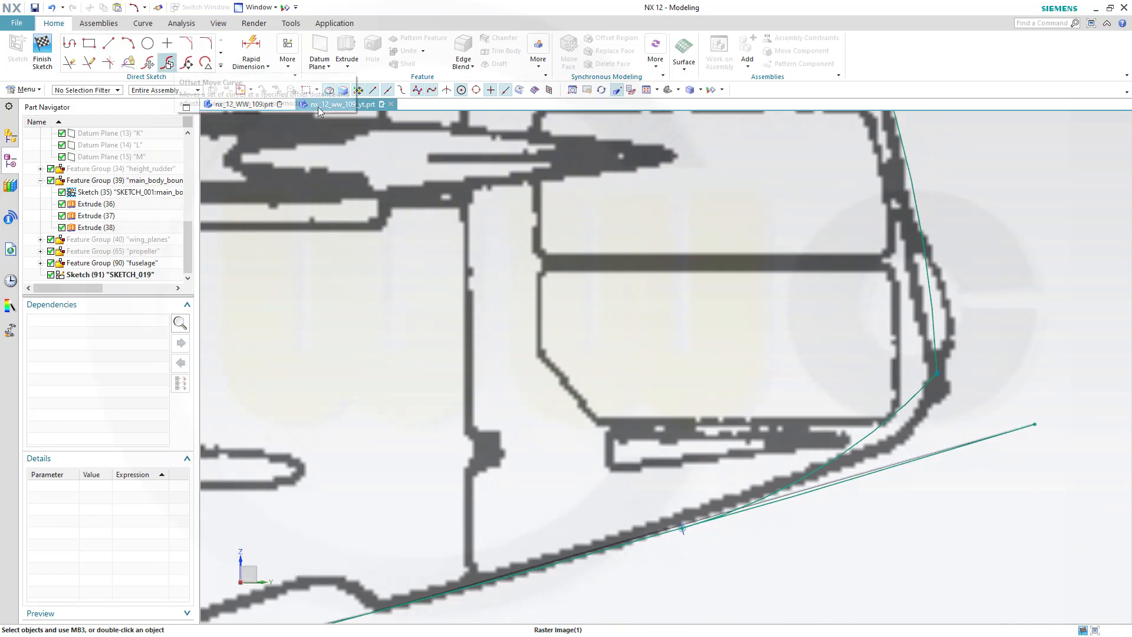
left_click(932, 338)
left_click(942, 334)
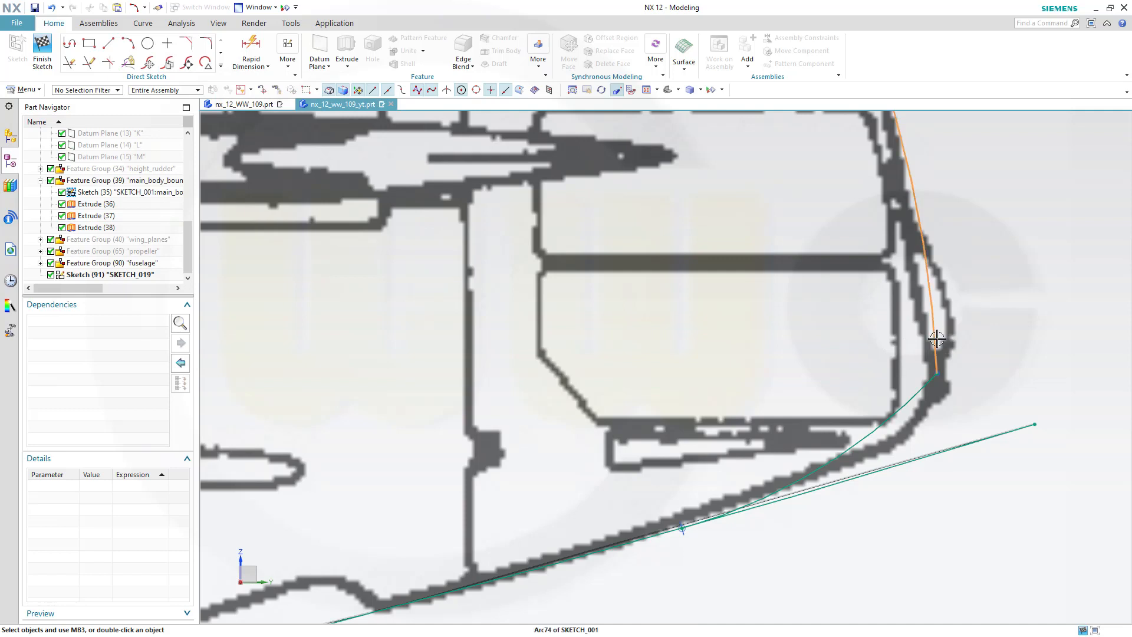
left_click(919, 396)
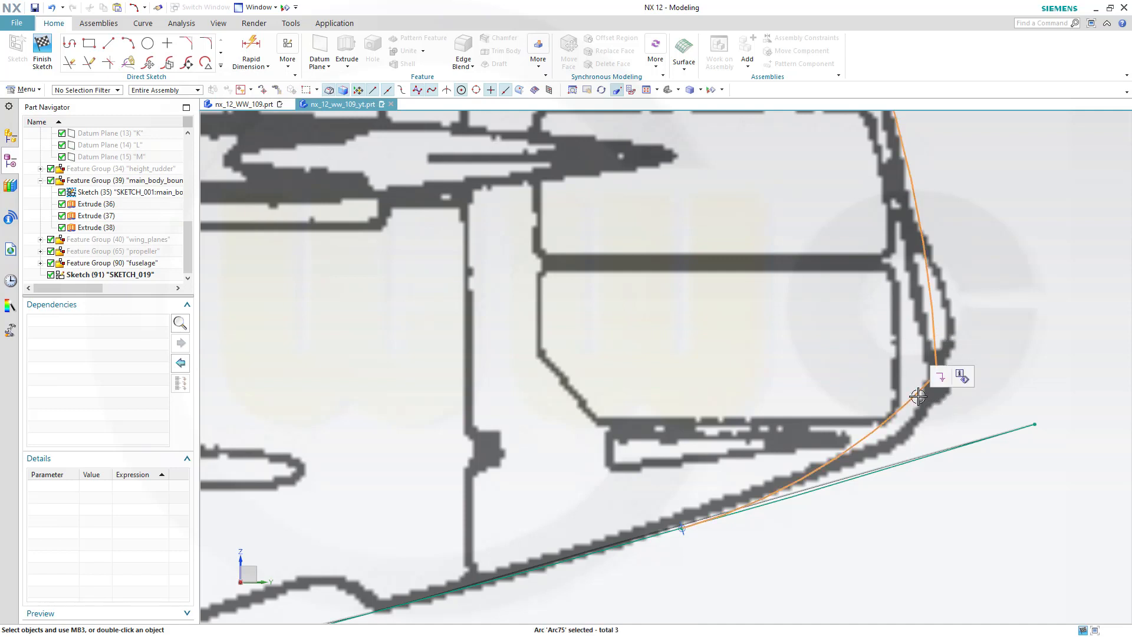
key("Escape")
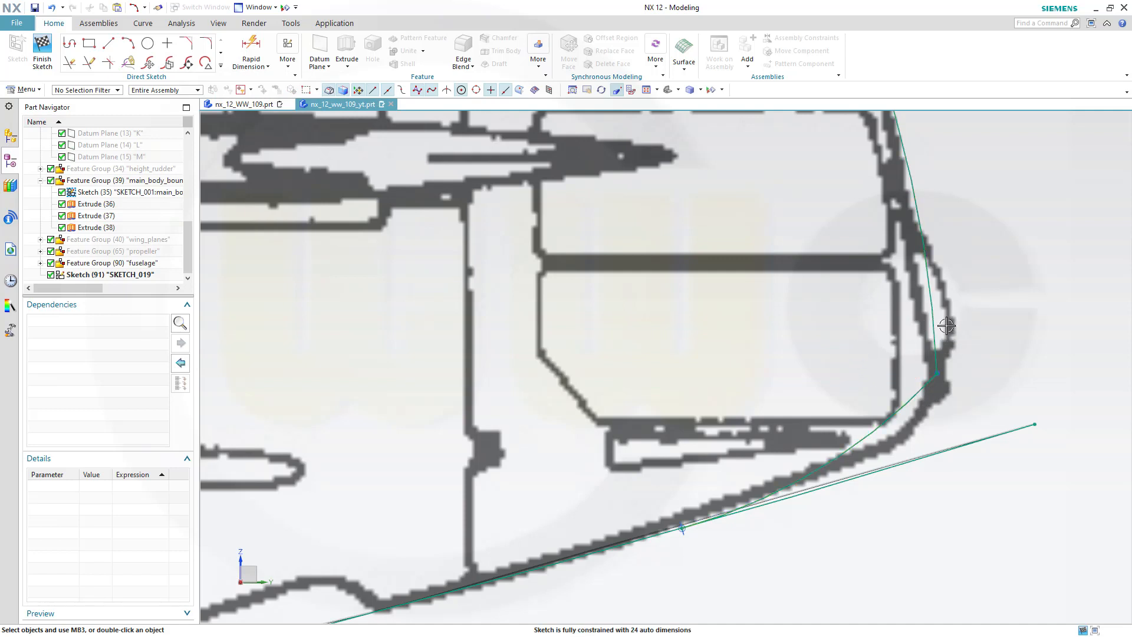
left_click(934, 324)
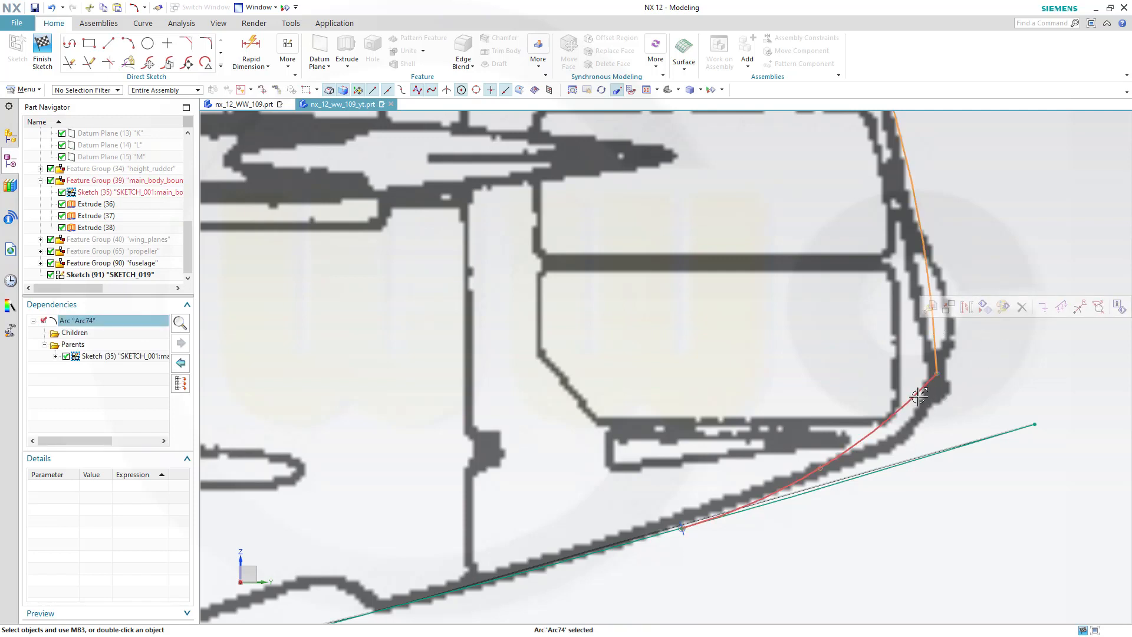
left_click(919, 396)
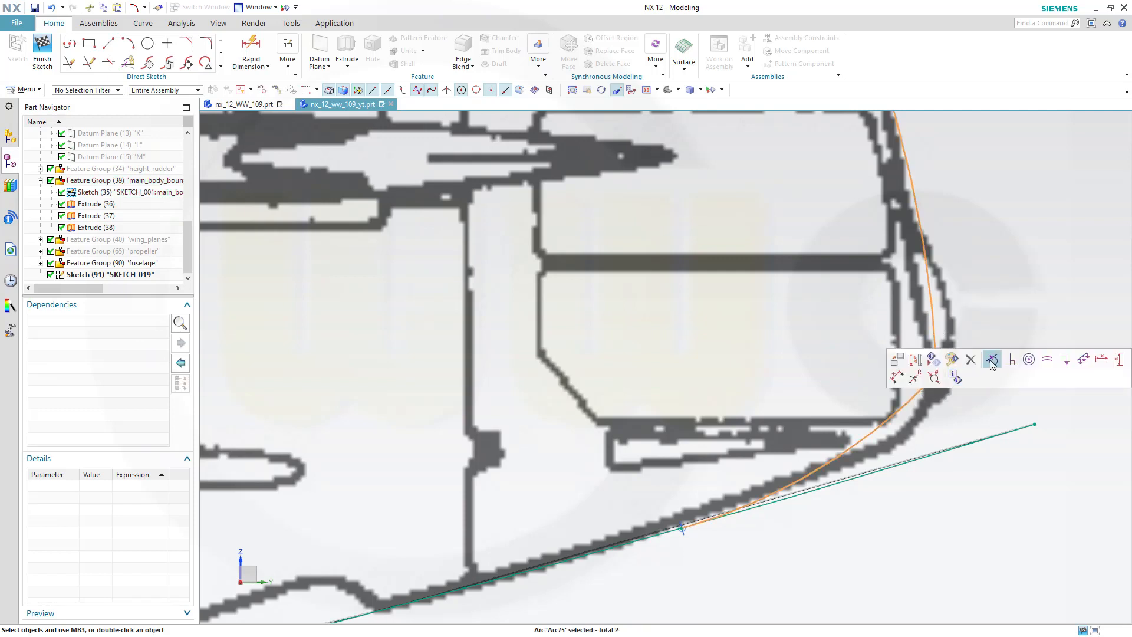
left_click(991, 360)
scroll(986, 351, "up", 2)
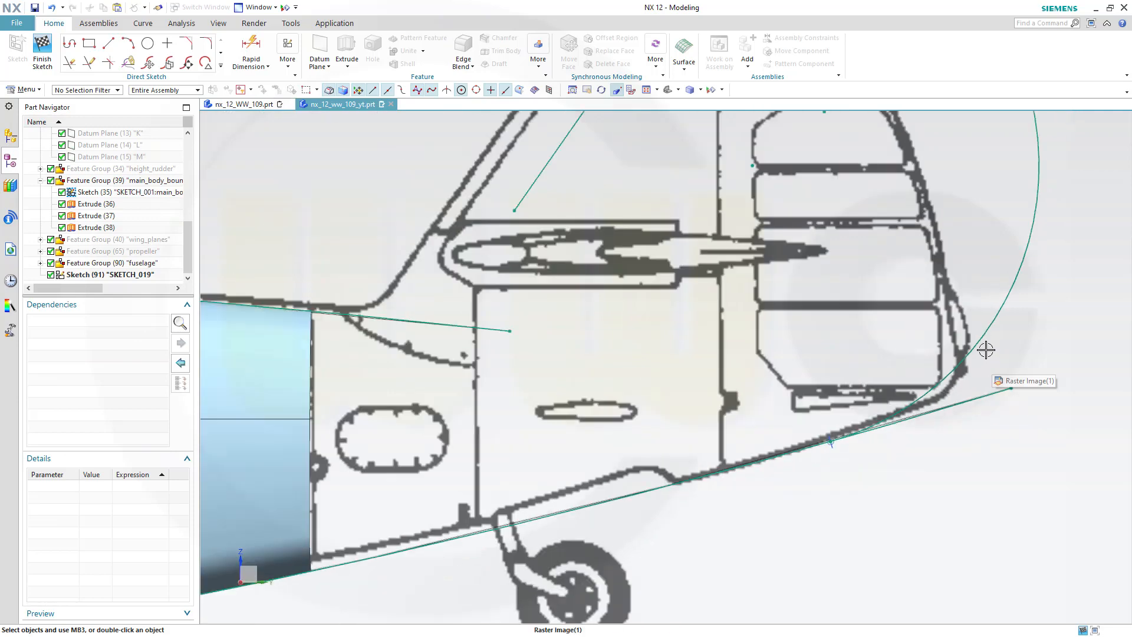
key("ctrl+z")
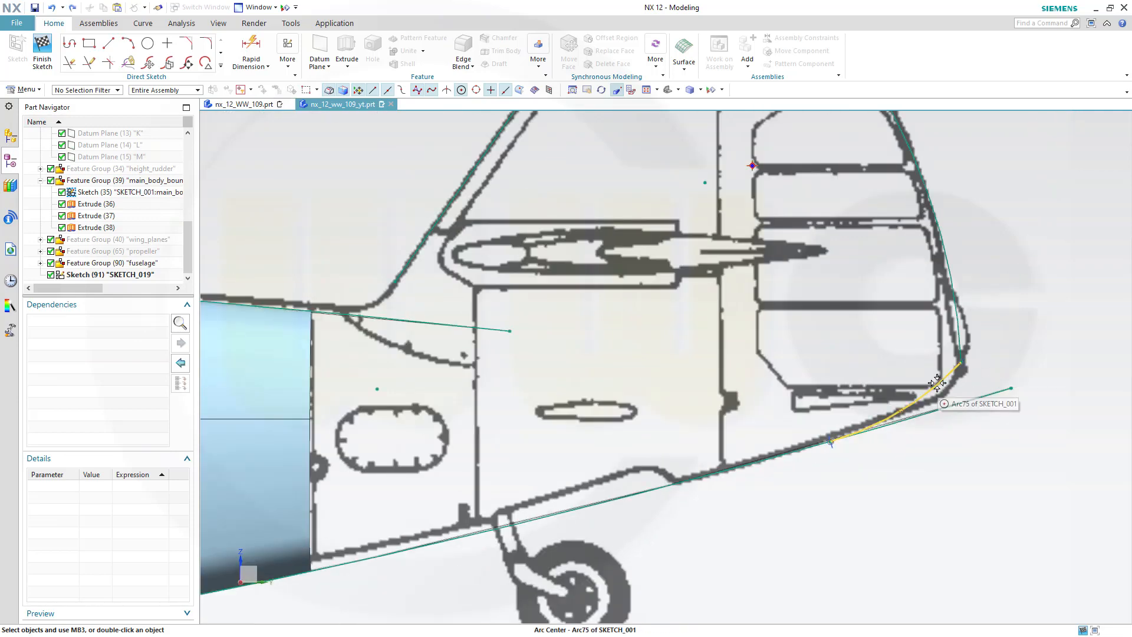
Delete the small arc joining the rudder arc to the lower tail line
key("ctrl+d")
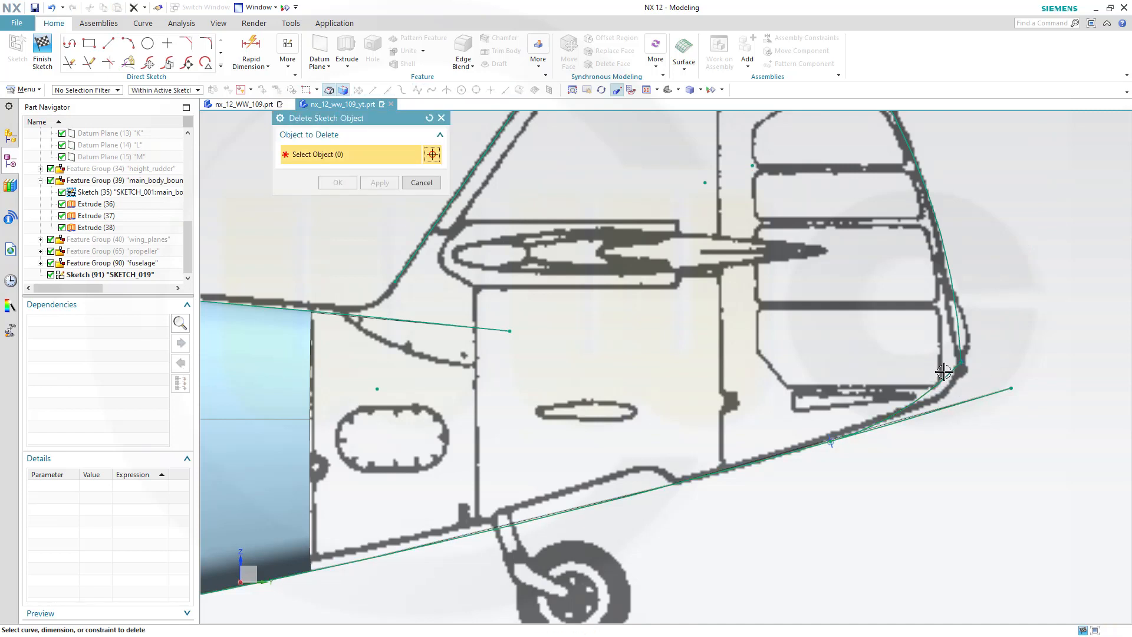
key("Escape")
left_click(939, 386)
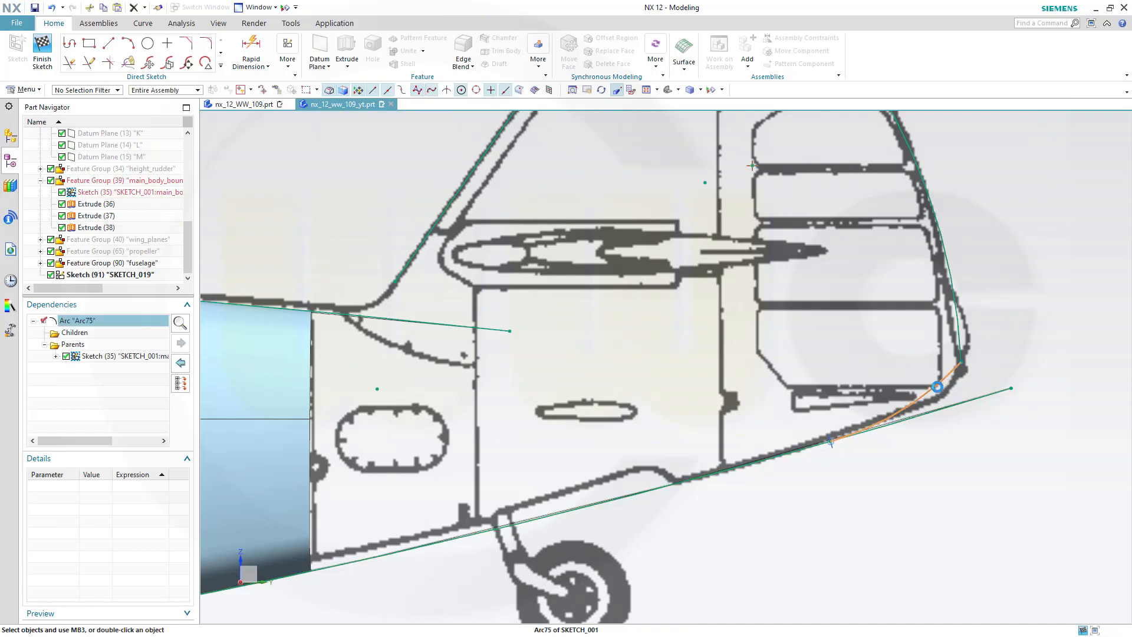
key("Delete")
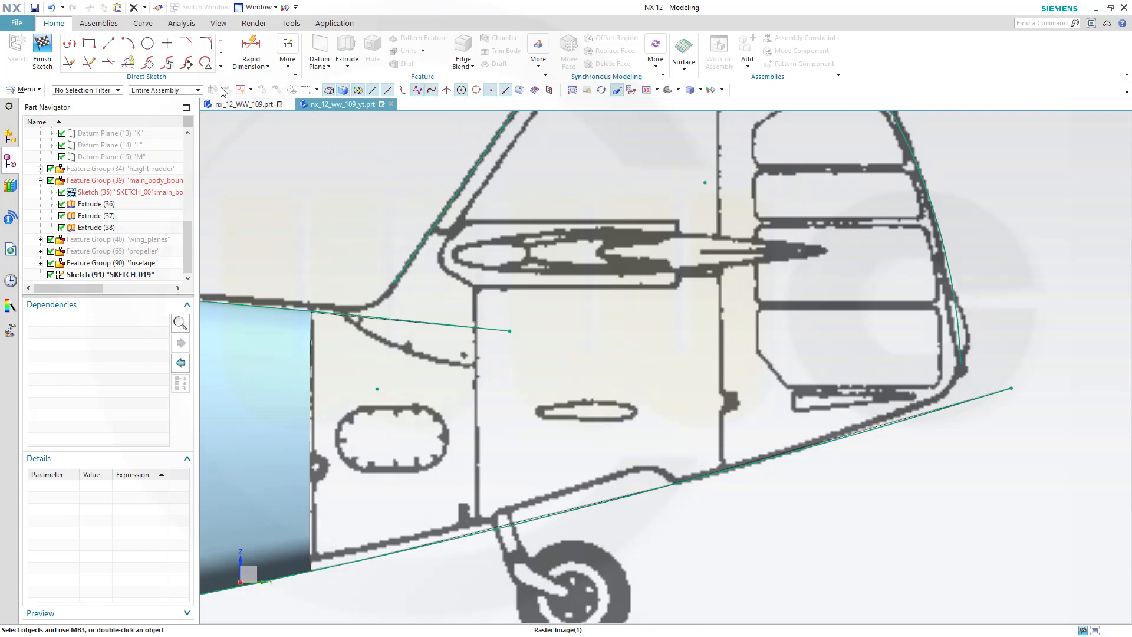
Fillet the rudder trailing-edge arc with the lower tail line to round the corner beneath the rudder
left_click(206, 45)
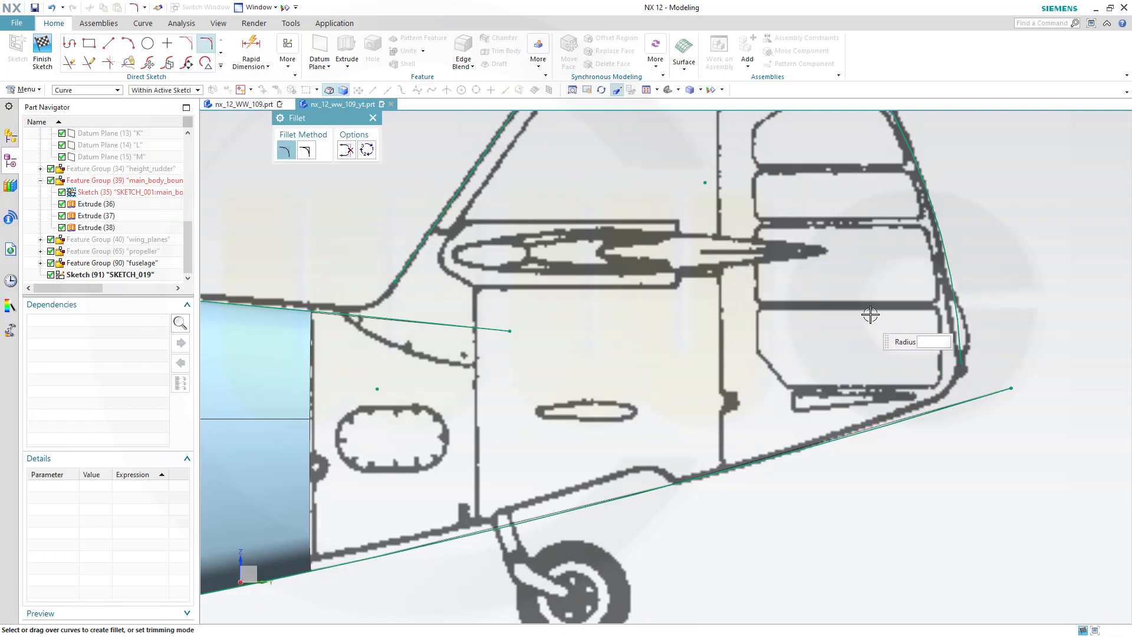
left_click(962, 324)
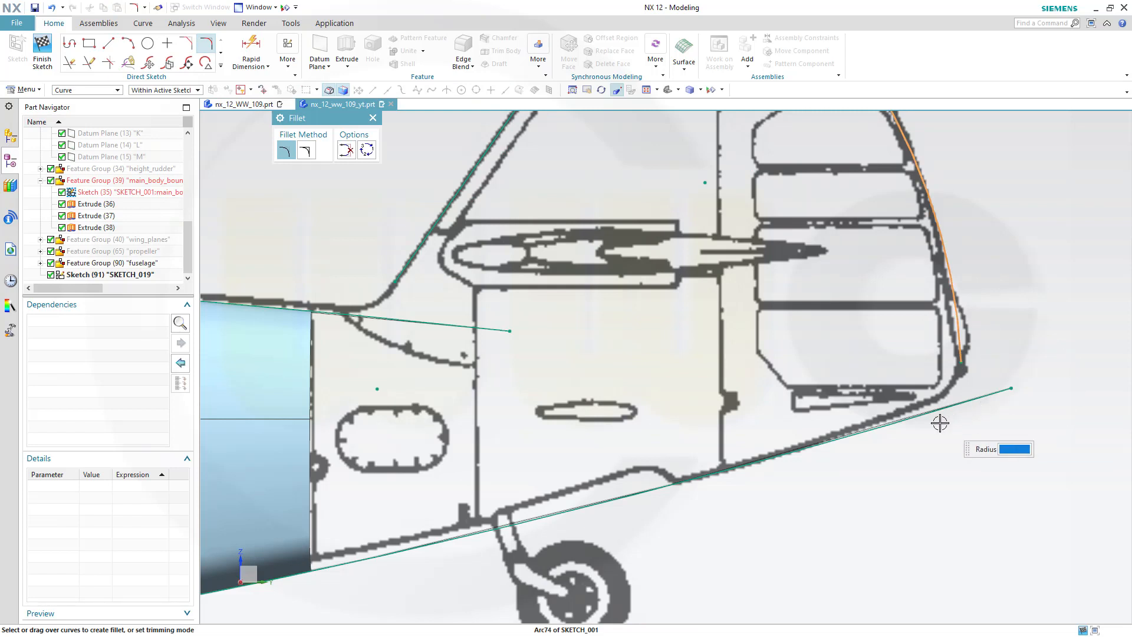
left_click(904, 423)
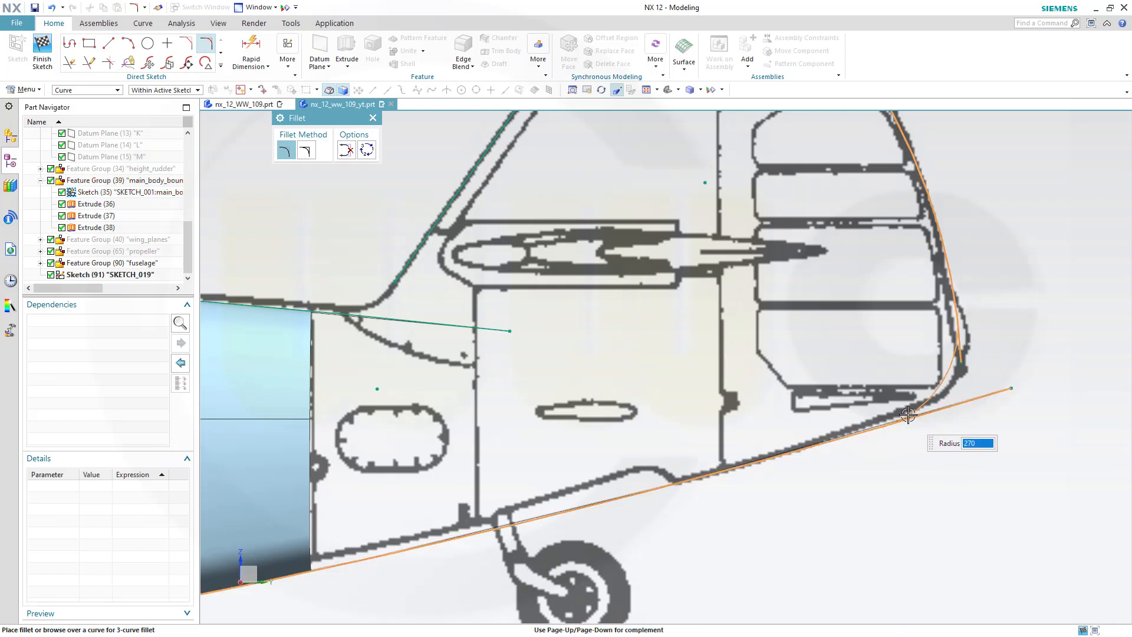
left_click(938, 399)
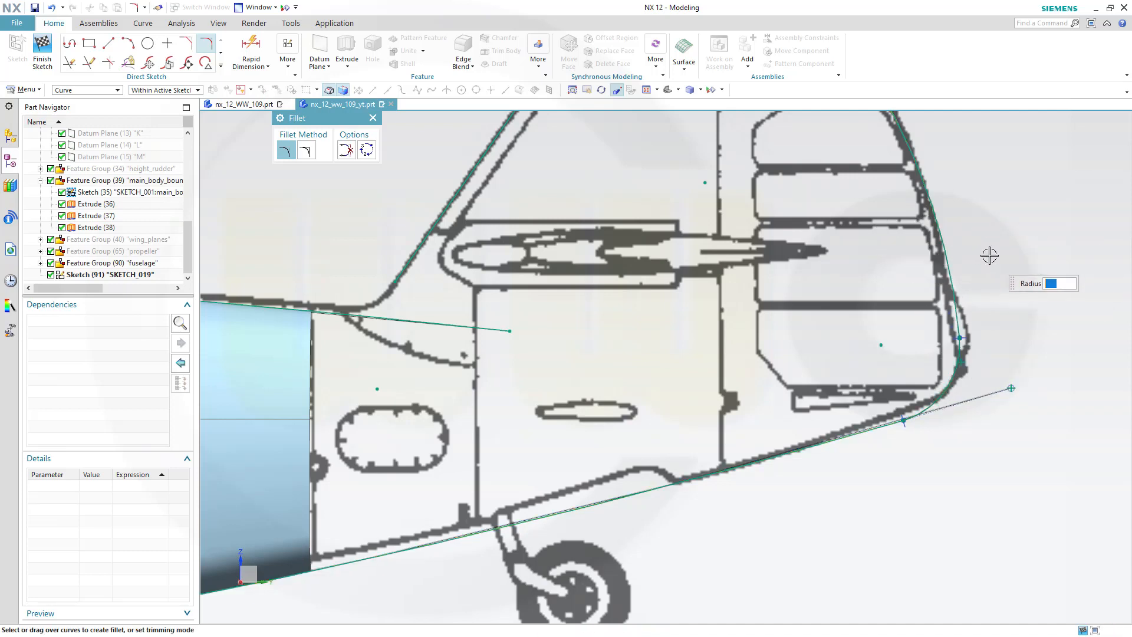
key("Escape")
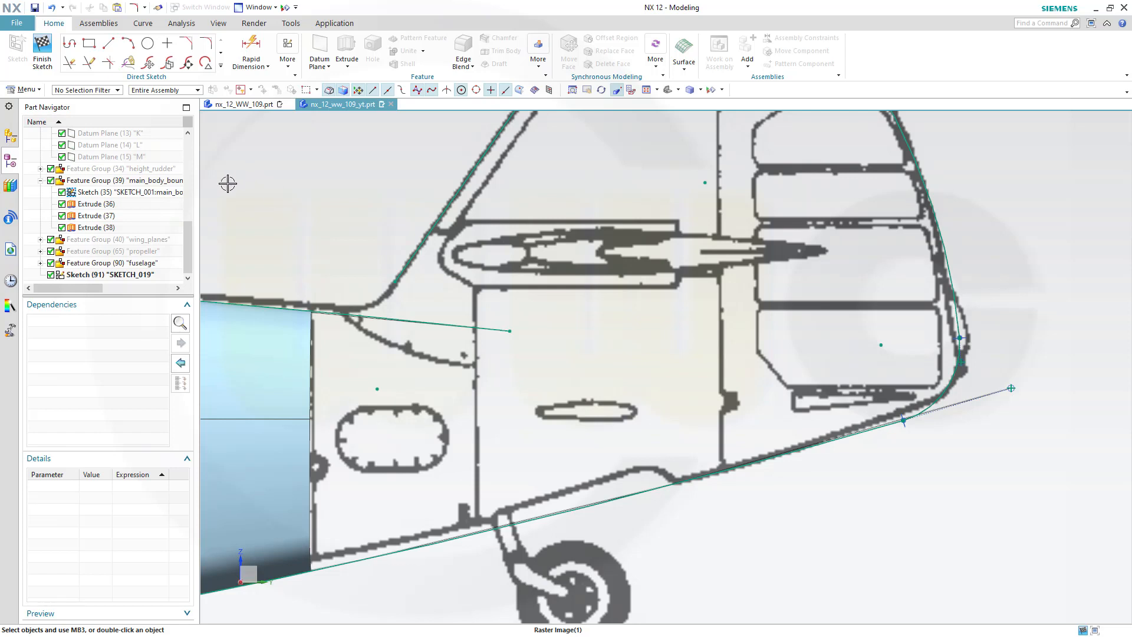
Sketch a three-point arc joining the fin's leading-edge line to the upper fuselage line at the fin root
scroll(299, 245, "down", 1)
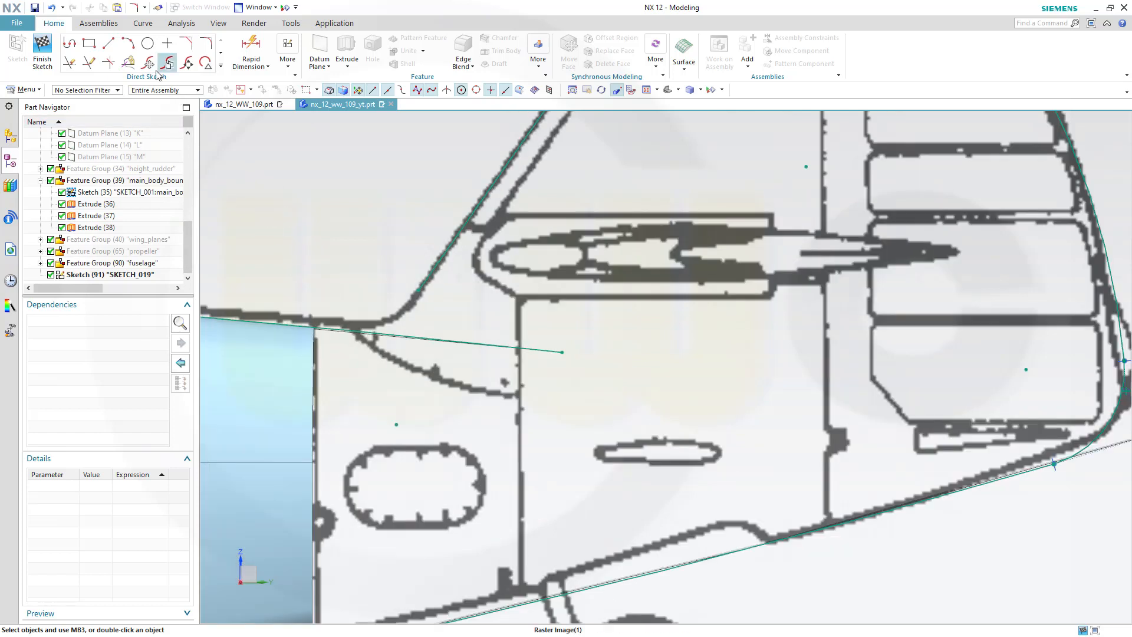
left_click(127, 43)
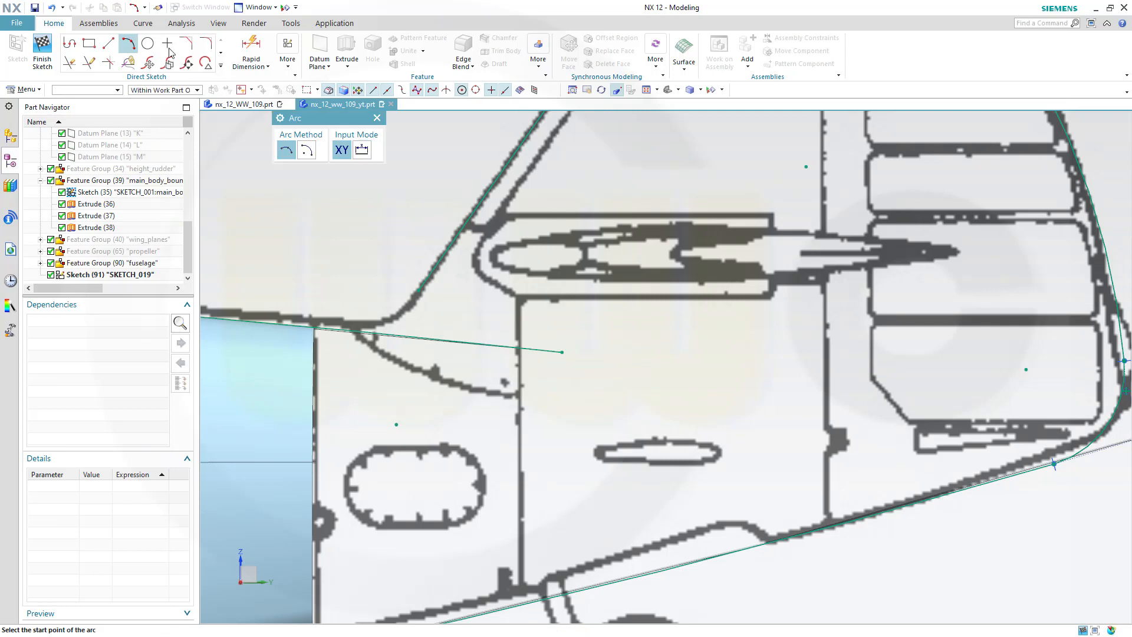
left_click(418, 290)
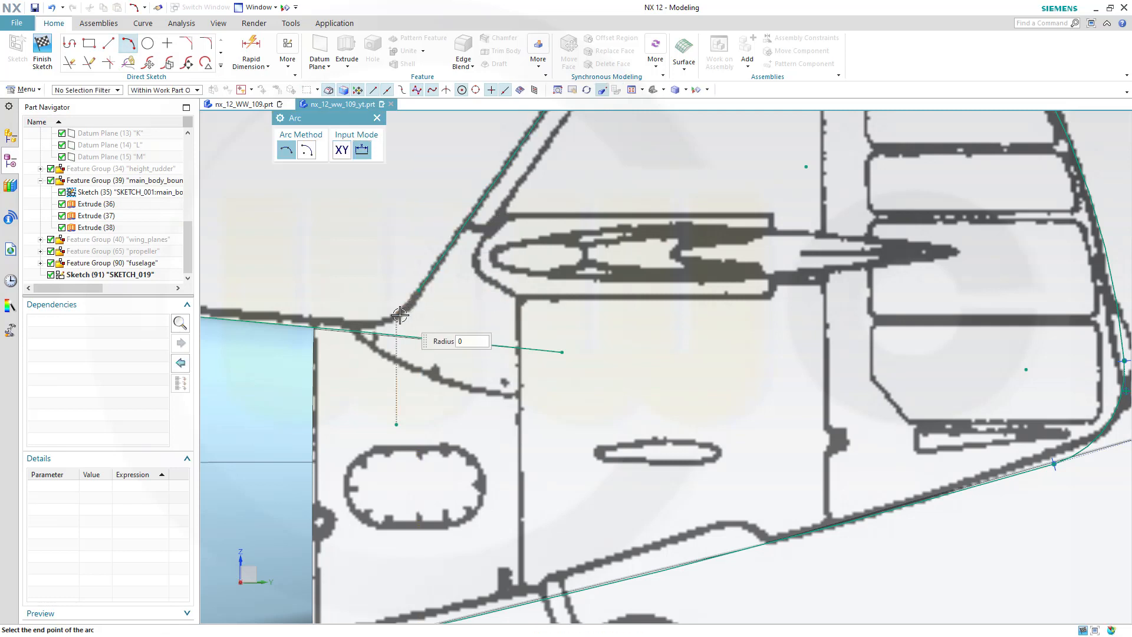
left_click(347, 328)
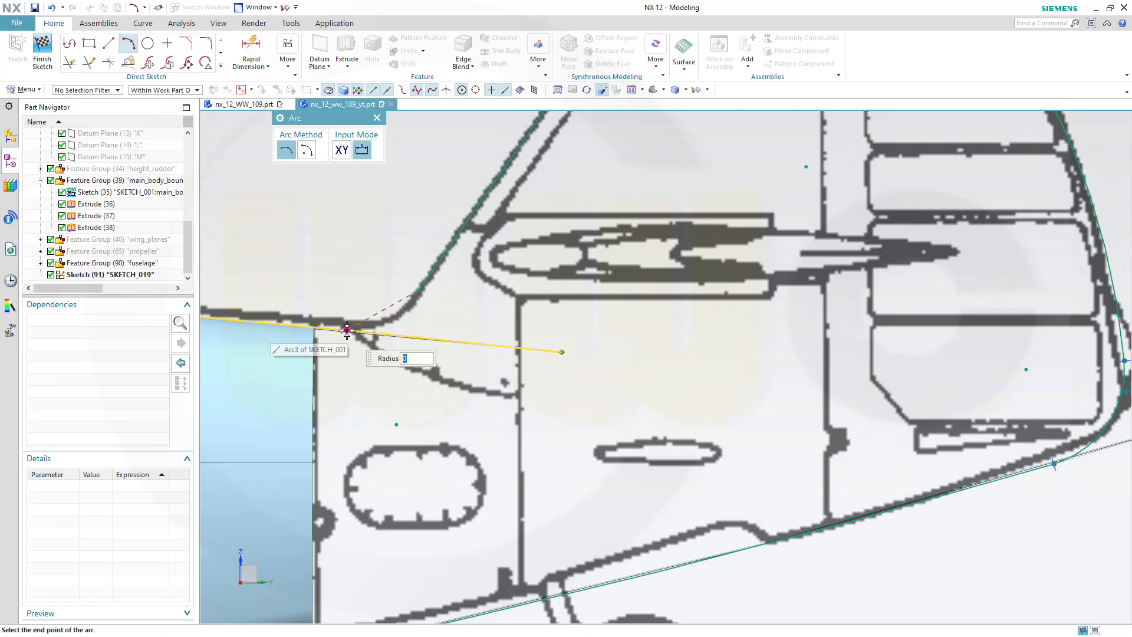
left_click(386, 322)
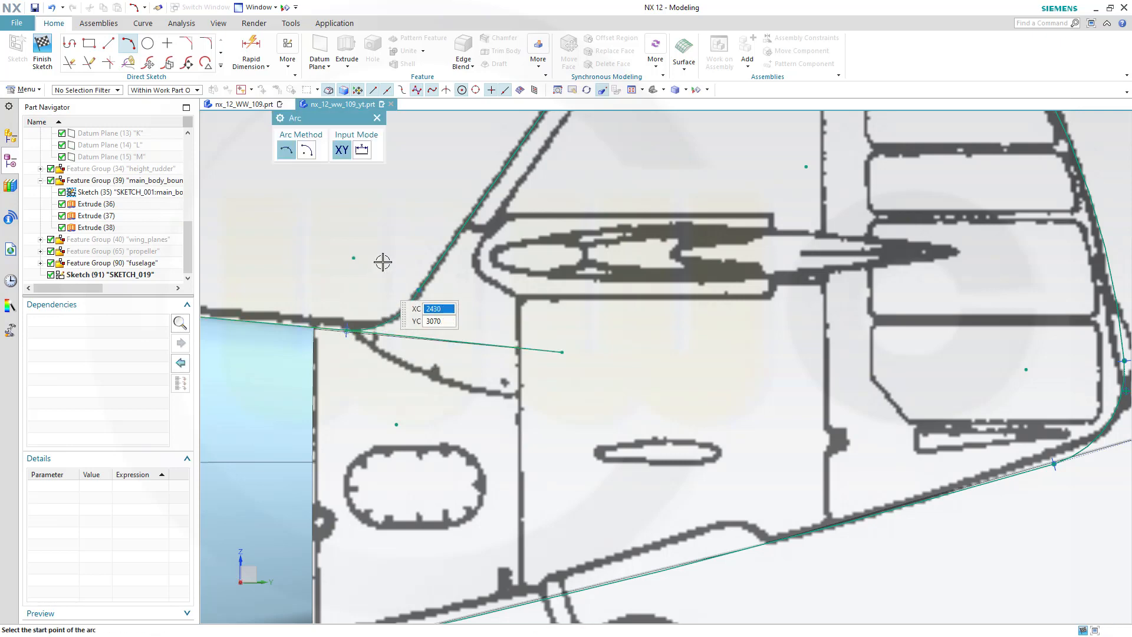
key("Escape")
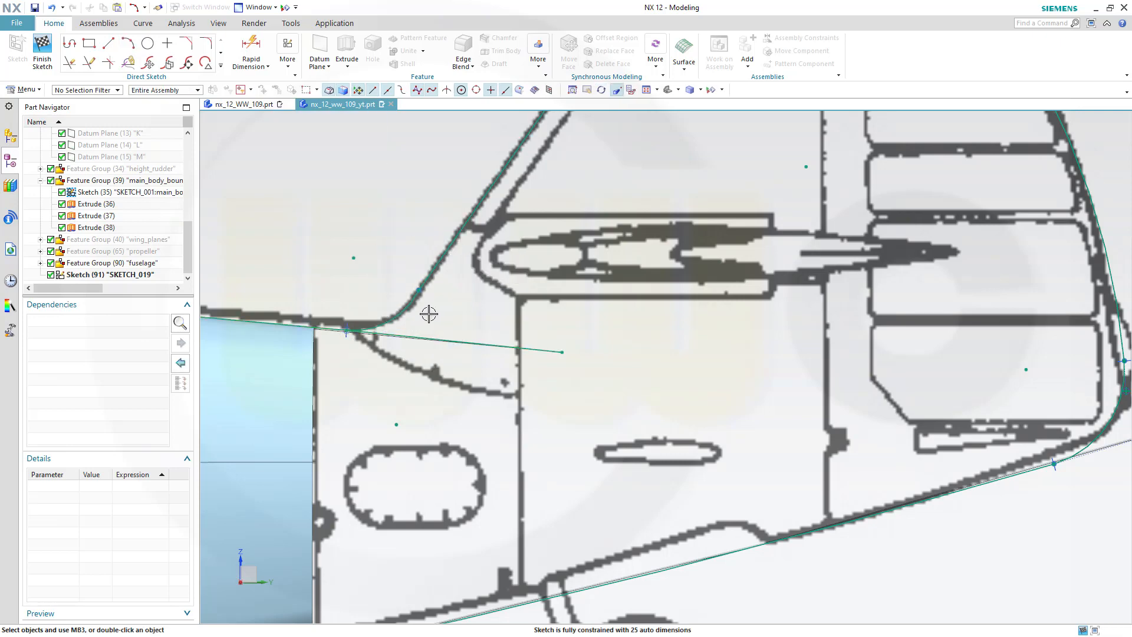
Constrain the fin-root arc tangent to the fin's leading-edge line
scroll(430, 312, "down", 4)
left_click(399, 275)
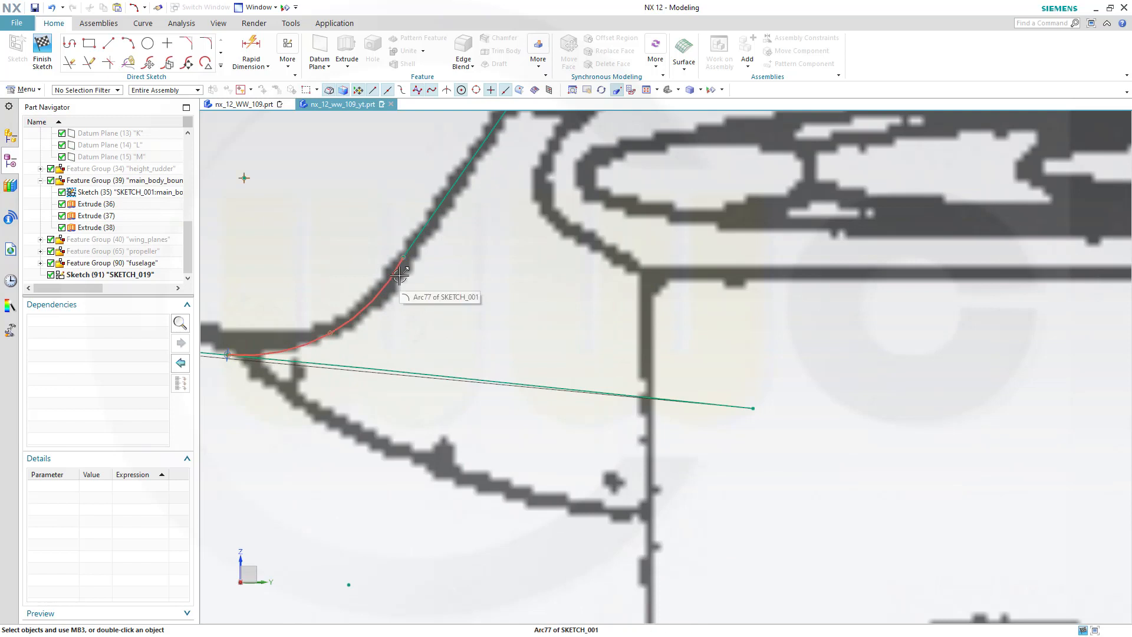
left_click(425, 228)
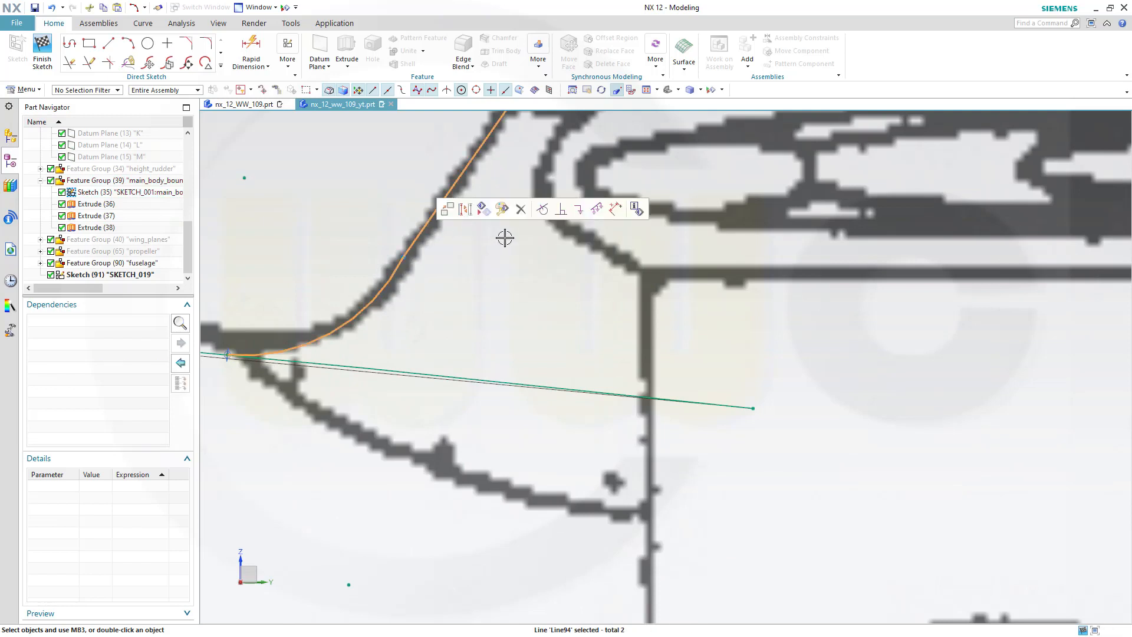
left_click(542, 210)
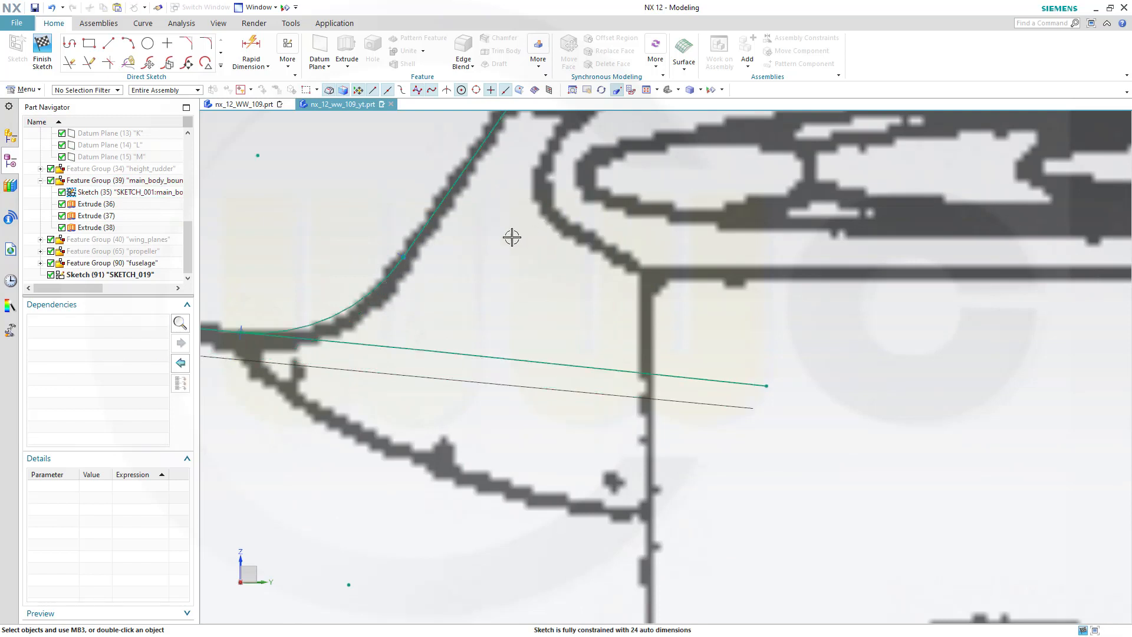
Zoom around the fin and tail outline to inspect the traced curves against the blueprint
scroll(484, 267, "up", 1)
scroll(495, 270, "up", 6)
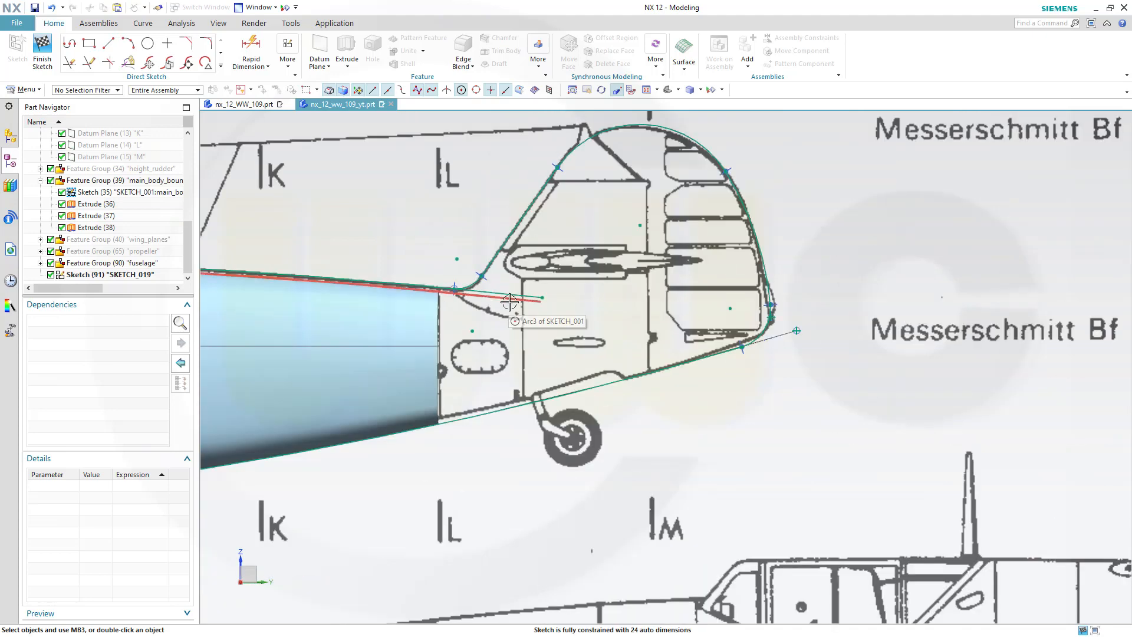
scroll(500, 260, "down", 5)
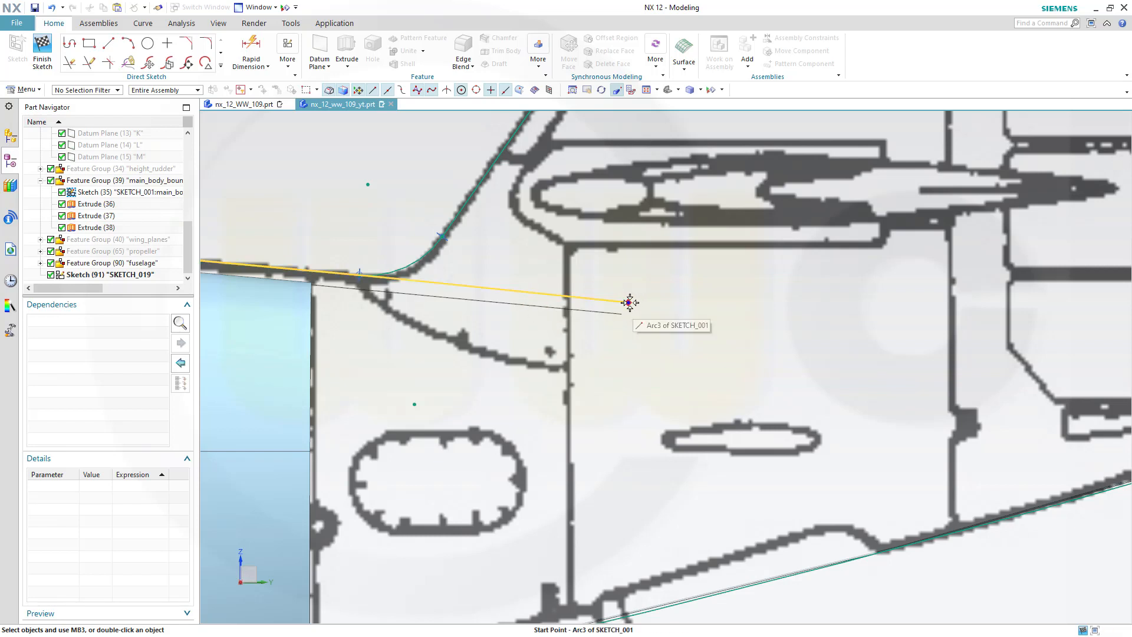
mouse_move(629, 302)
left_mouse_down()
mouse_move(624, 313)
mouse_move(629, 302)
left_mouse_up()
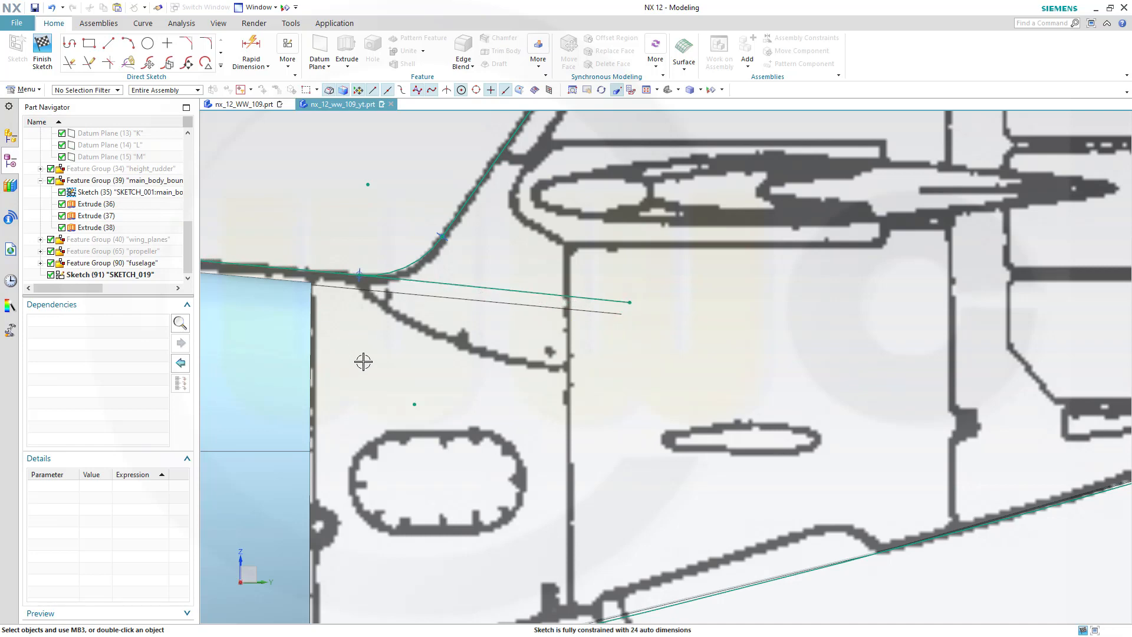
middle_click_drag(355, 349, 709, 346, "shift")
scroll(699, 348, "up", 2)
scroll(699, 349, "down", 4)
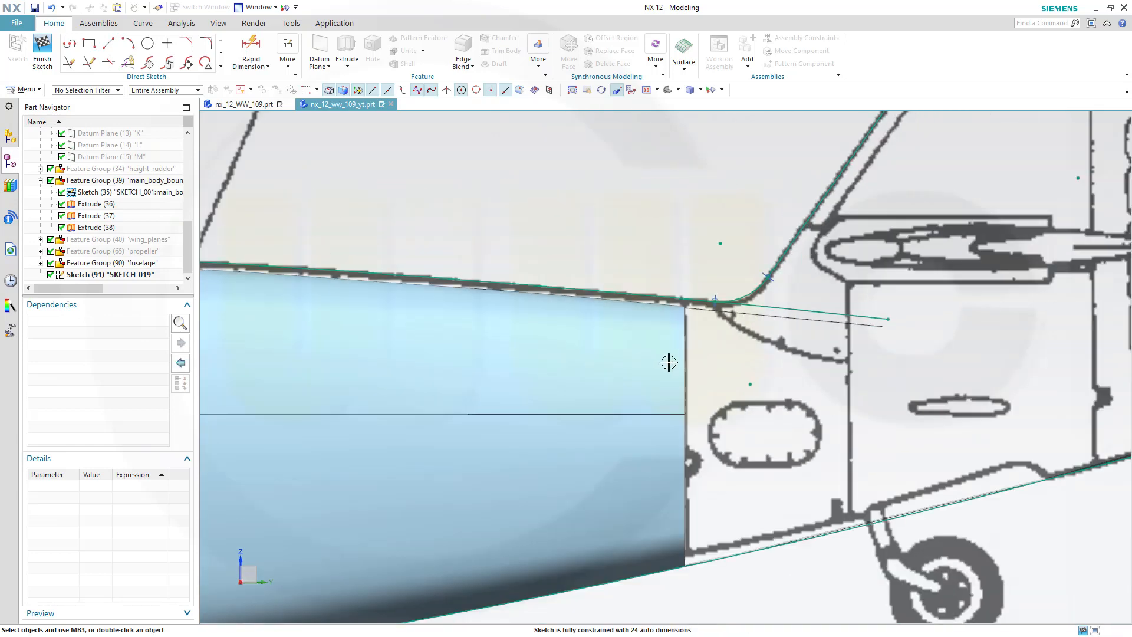
scroll(669, 362, "down", 4)
scroll(548, 369, "up", 2)
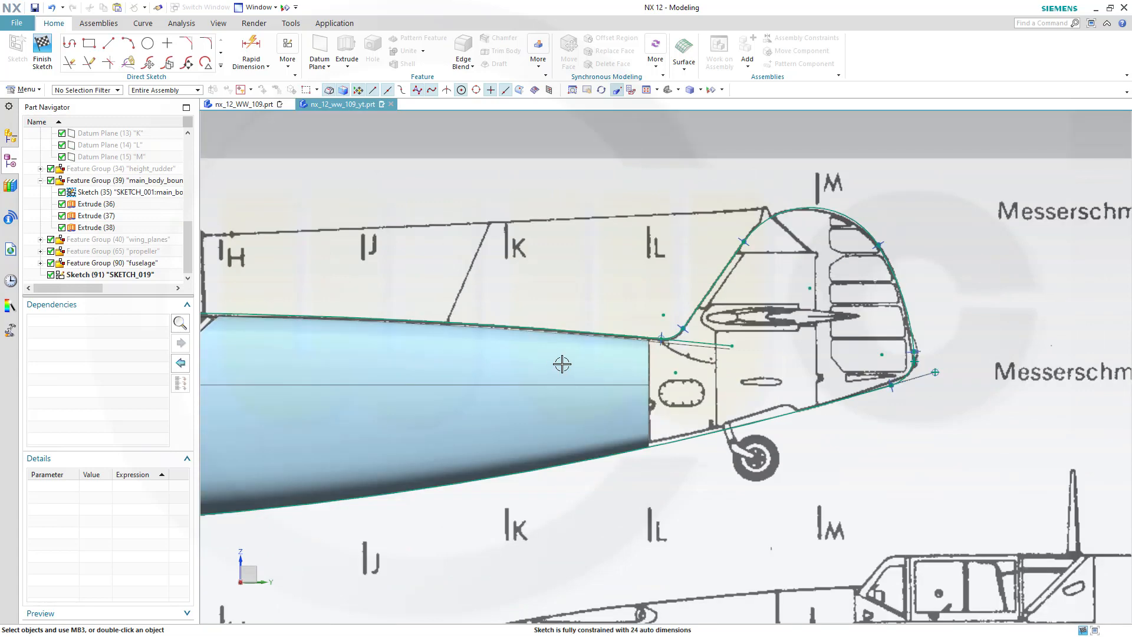
scroll(562, 364, "up", 2)
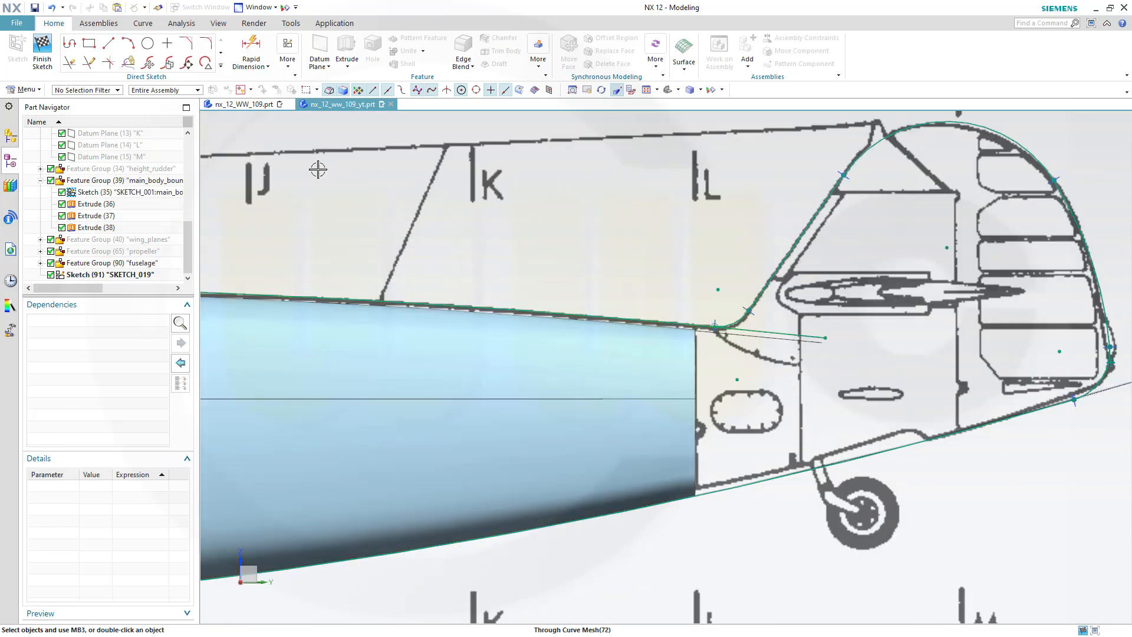
Finish the sketch and orbit the model to view the fuselage and tail outline
left_click(47, 52)
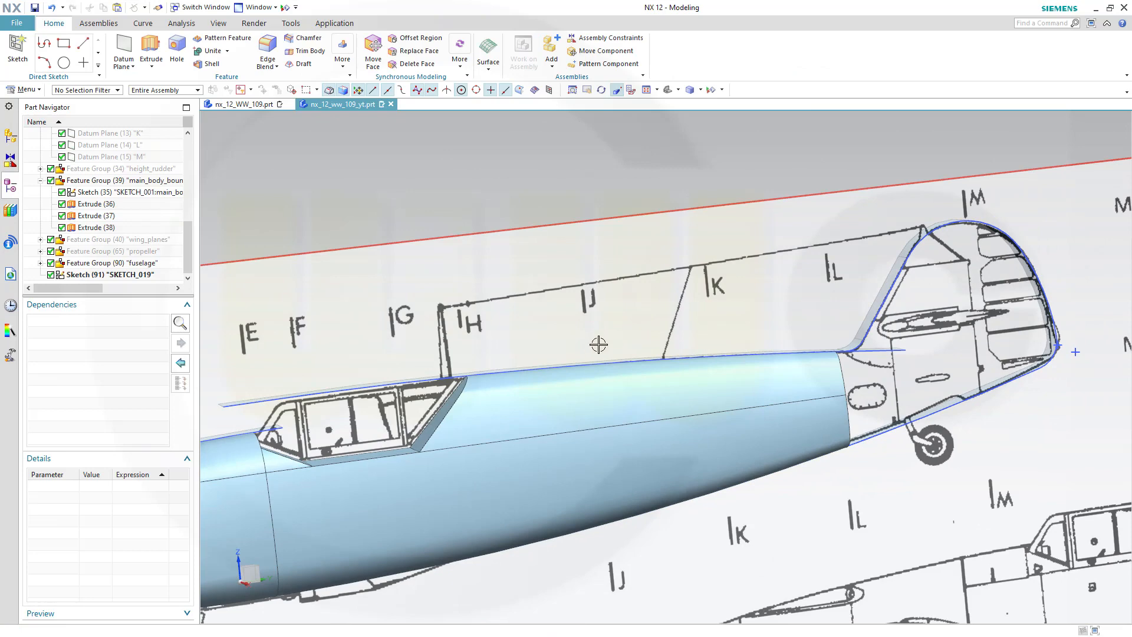
scroll(560, 356, "down", 4)
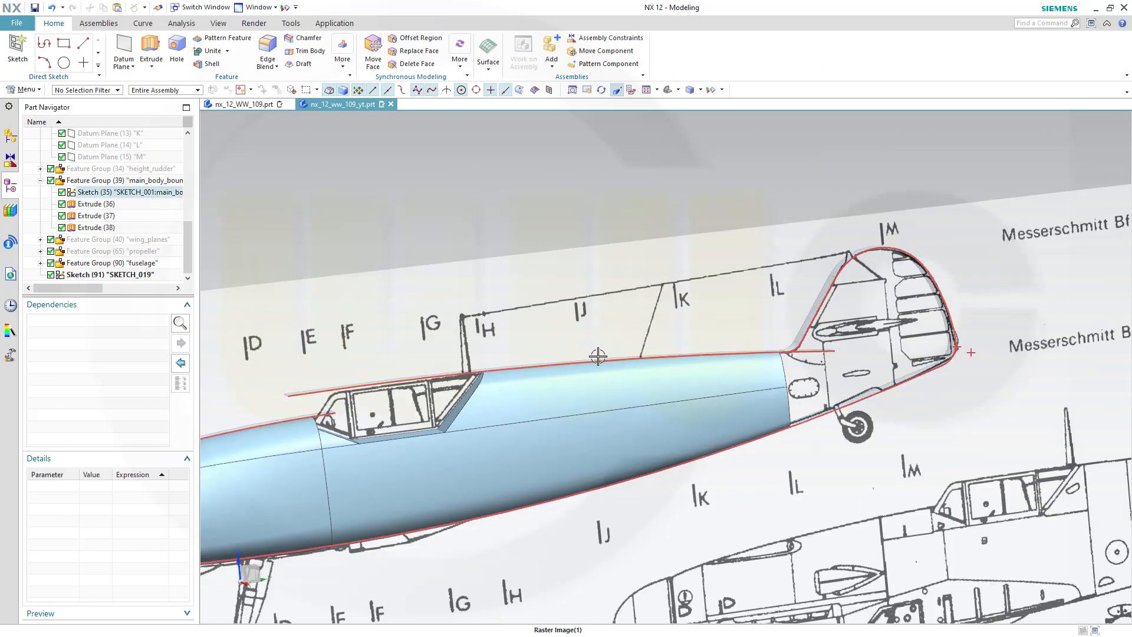
middle_click_drag(602, 338, 619, 331)
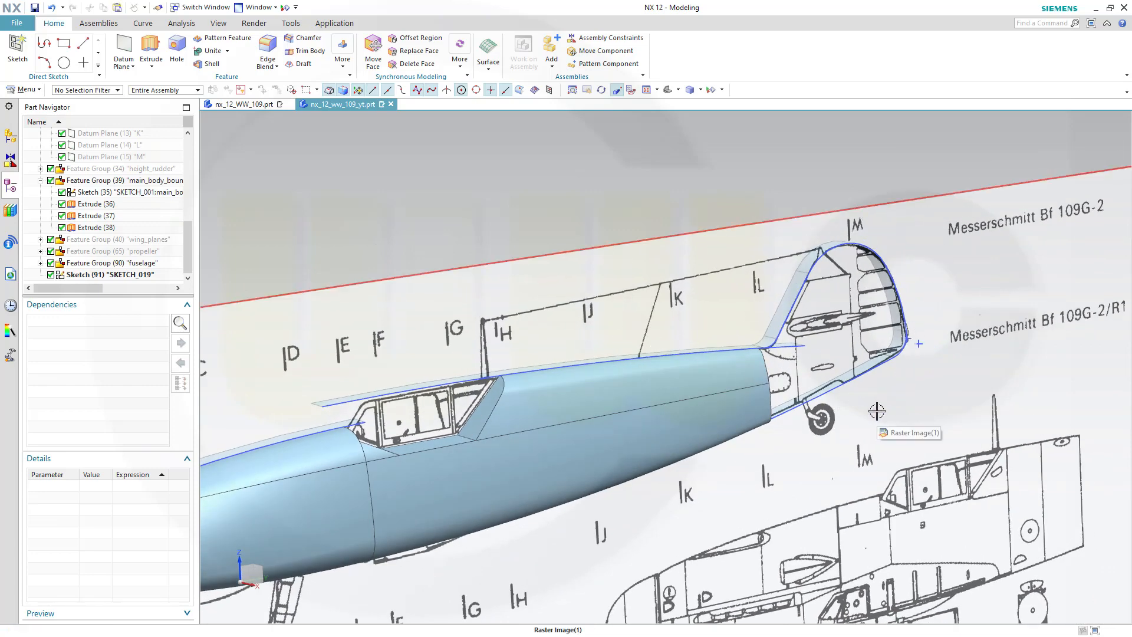
mouse_move(568, 215)
middle_mouse_down()
mouse_move(589, 197)
mouse_move(582, 215)
mouse_move(555, 222)
middle_mouse_up()
Delete the blueprint raster image from the model
left_click(132, 182)
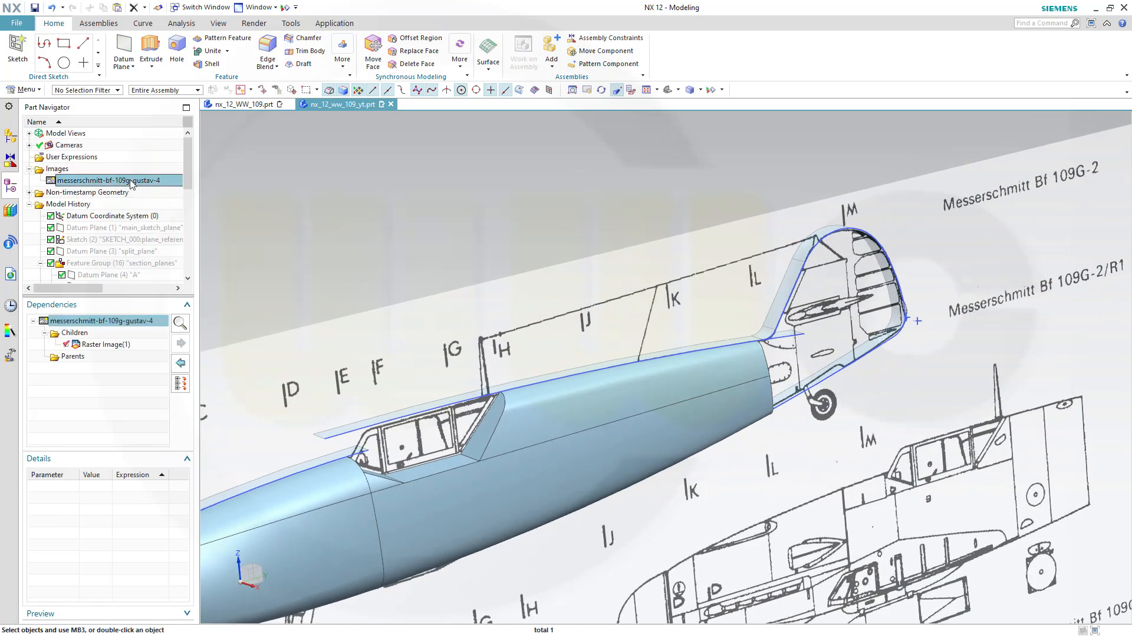
right_click(107, 348)
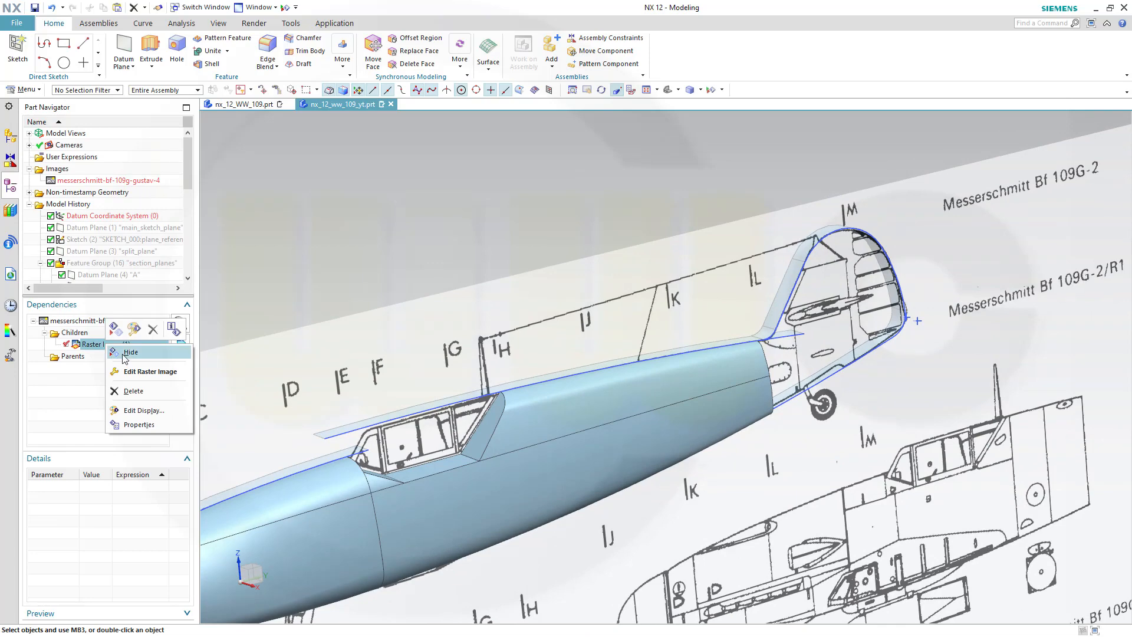
left_click(122, 389)
Open SKETCH_019 to examine its curves, then finish the sketch again
left_click_drag(191, 187, 200, 282)
double_click(89, 276)
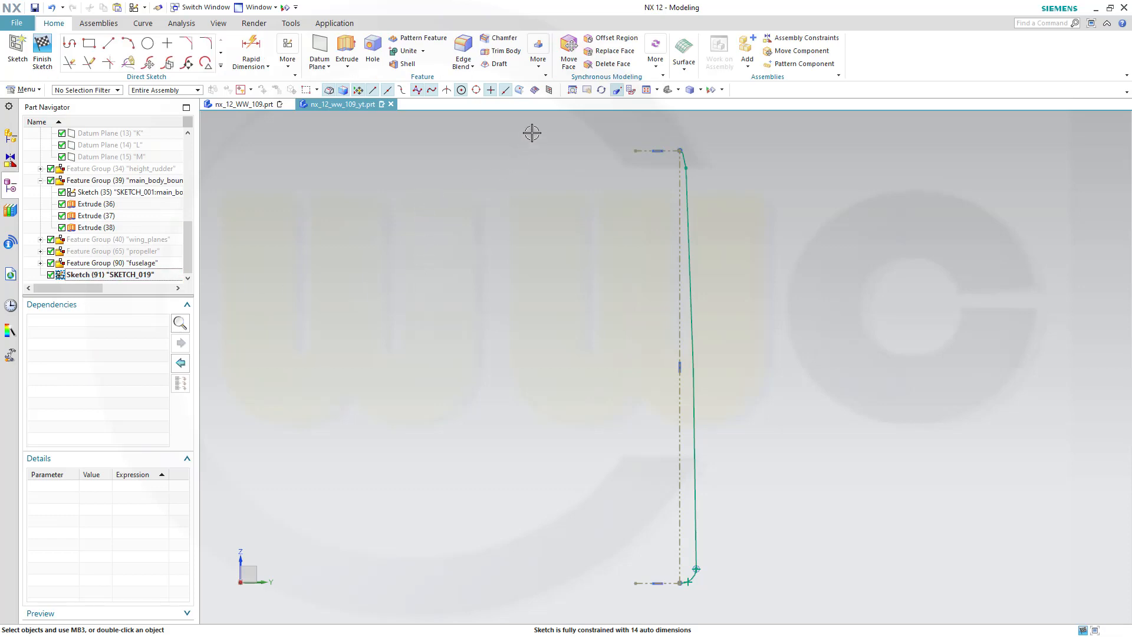
mouse_move(532, 133)
left_mouse_down()
mouse_move(764, 486)
mouse_move(799, 606)
left_mouse_up()
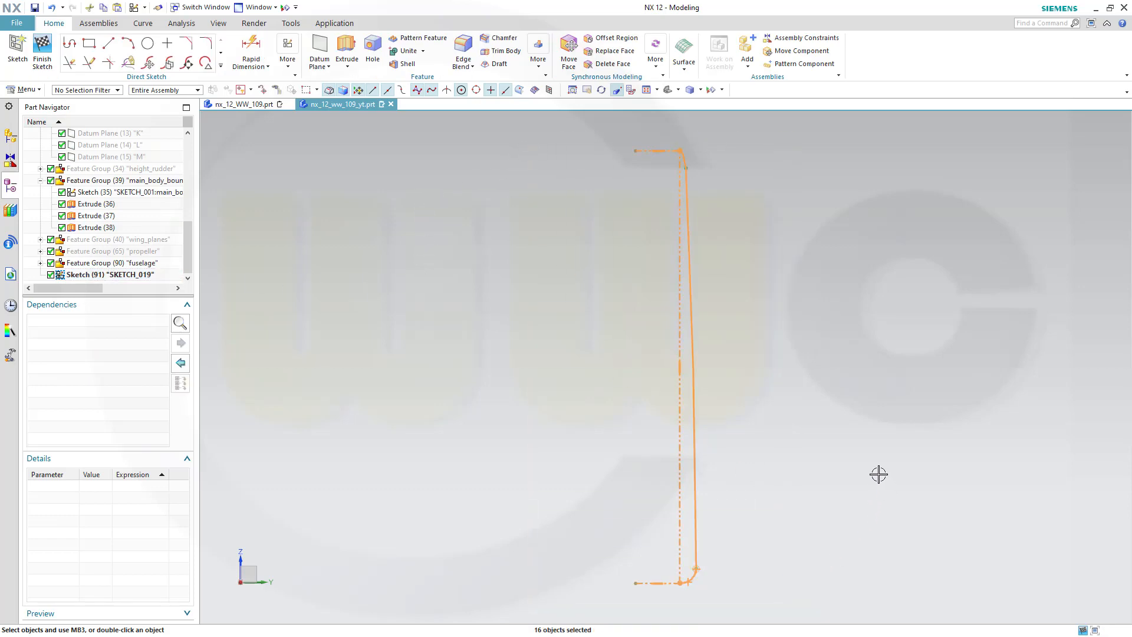
key("Escape")
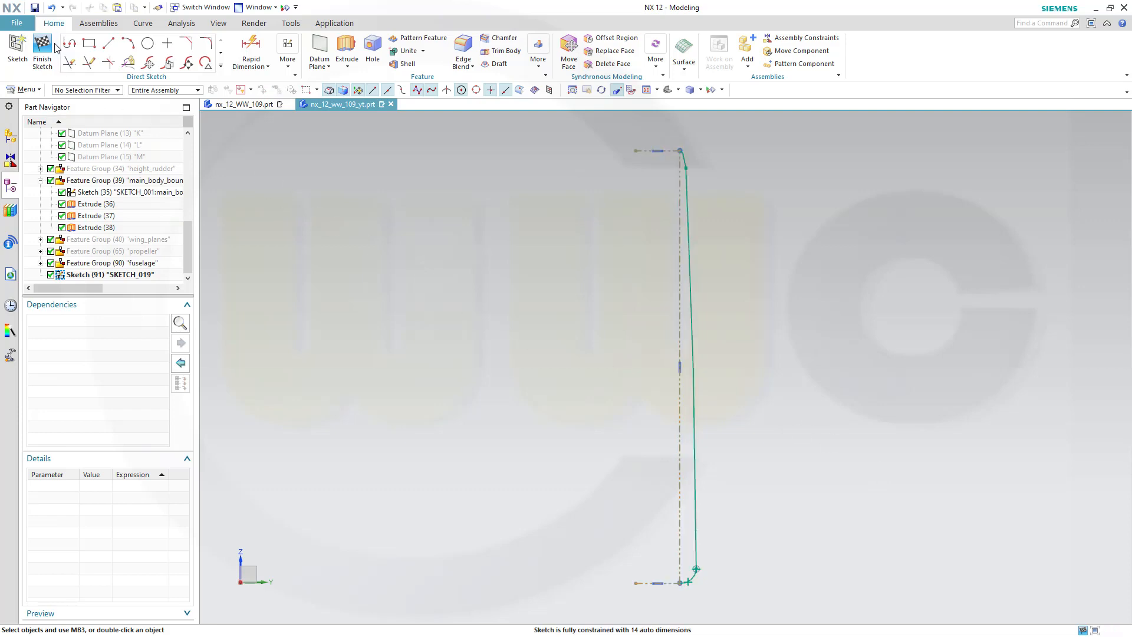
left_click(43, 49)
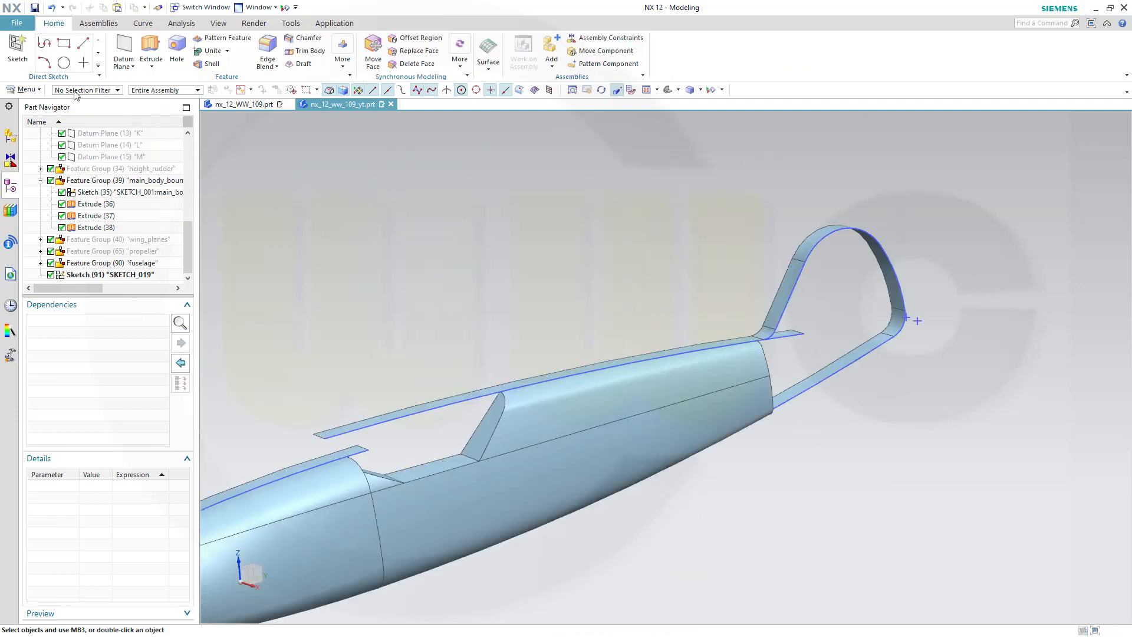
Create a new sketch on datum plane M
left_click(17, 49)
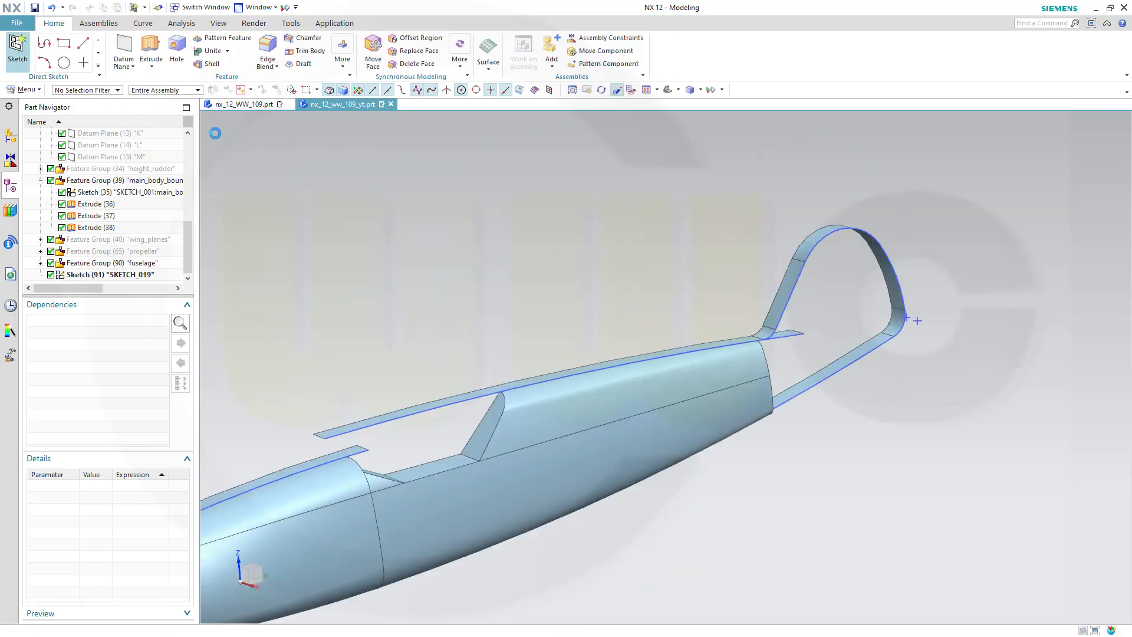
left_click(145, 156)
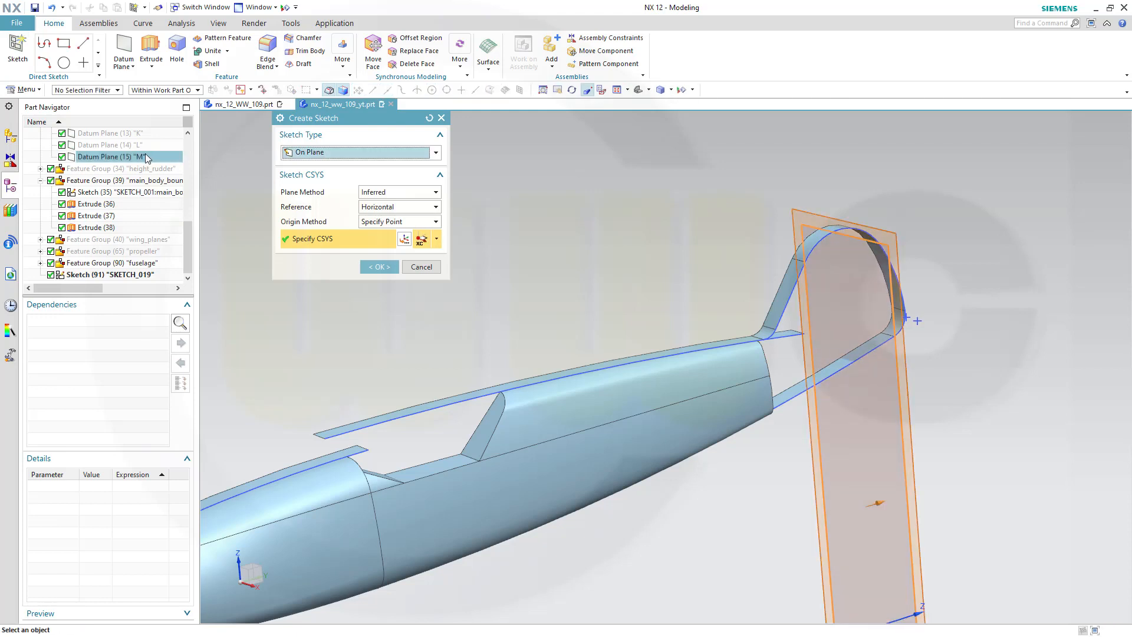
double_click(890, 500)
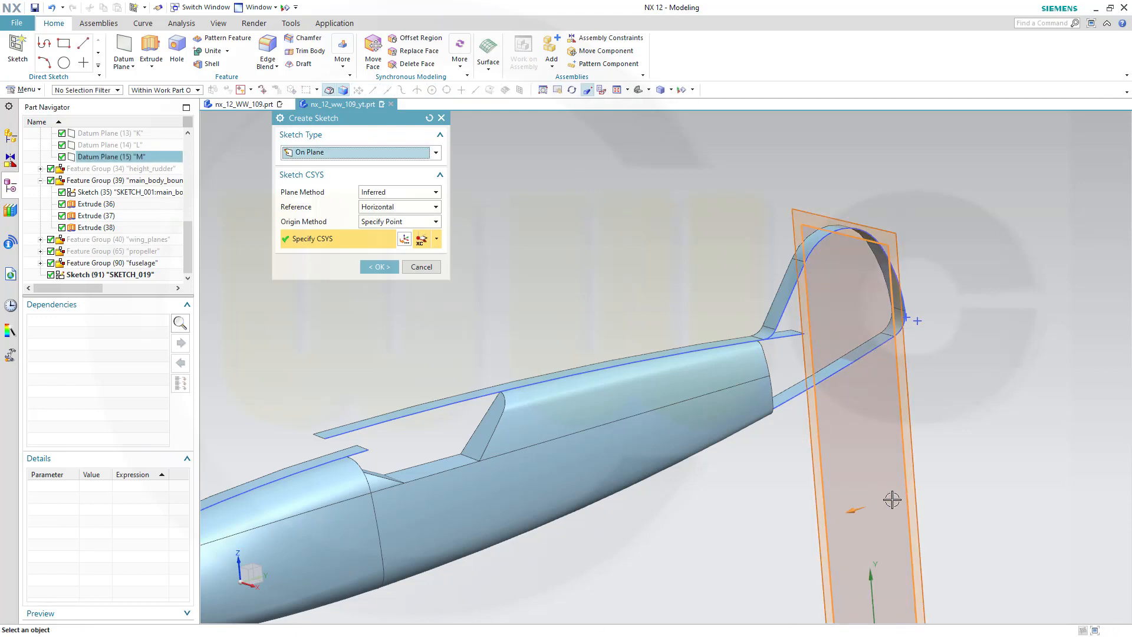
left_click(375, 266)
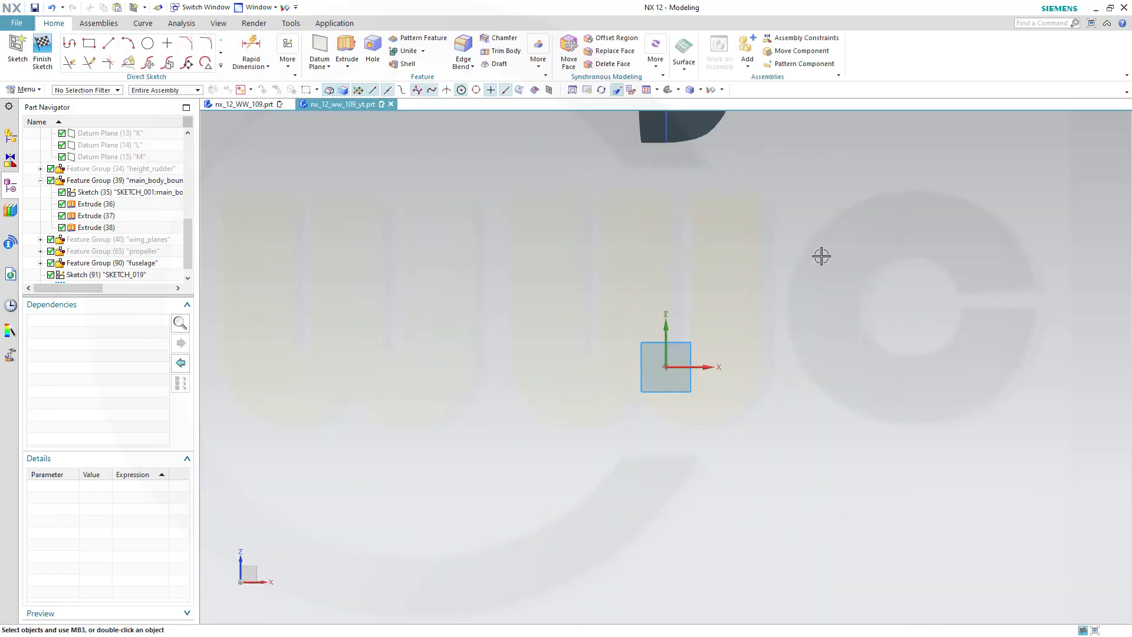
Paste the copied profile curves into the sketch and drag them into place beside the model
scroll(821, 255, "down", 2)
scroll(863, 206, "down", 3)
mouse_move(895, 174)
middle_mouse_down("shift")
mouse_move(863, 219)
mouse_move(732, 293)
mouse_move(624, 336)
mouse_move(645, 347)
middle_mouse_up("shift")
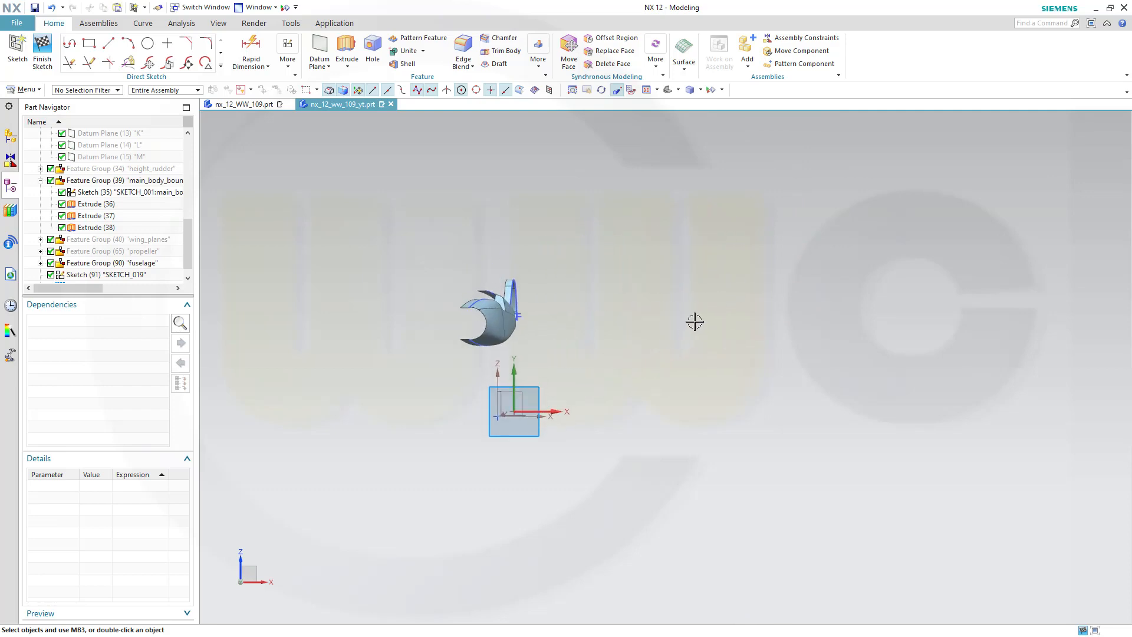
key("ctrl+v")
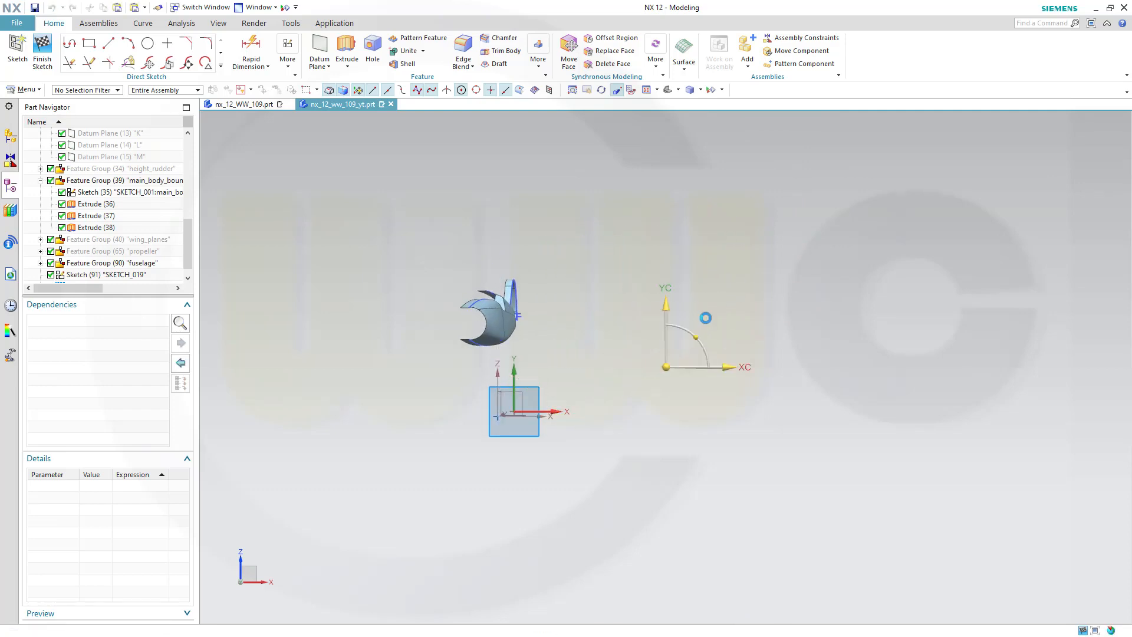
scroll(797, 357, "down", 3)
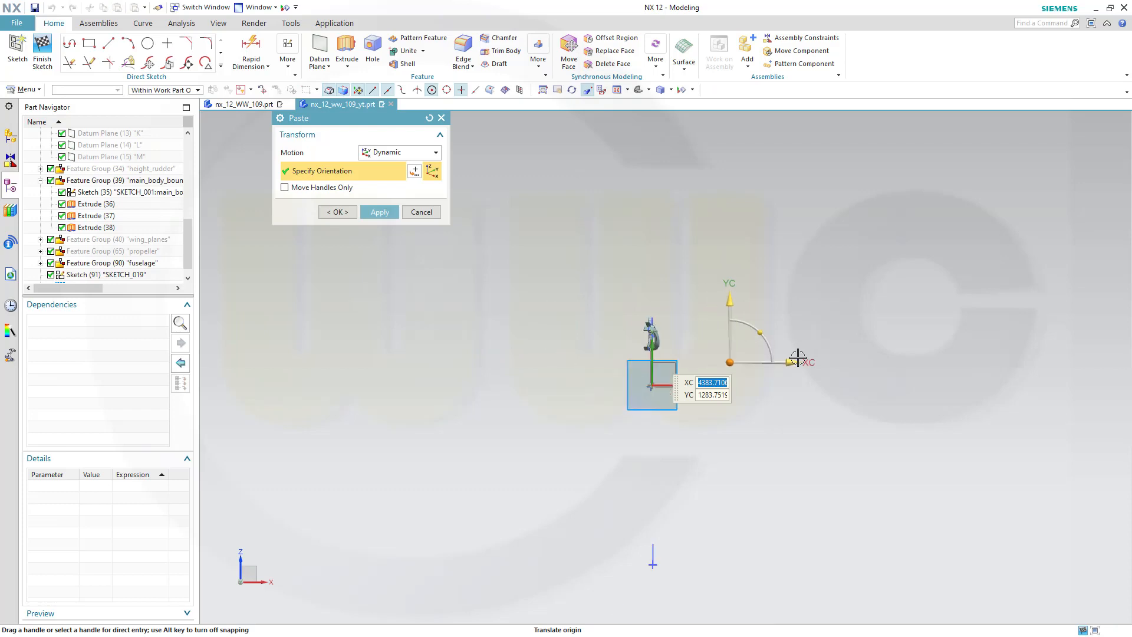
middle_click_drag(890, 362, 648, 372, "shift")
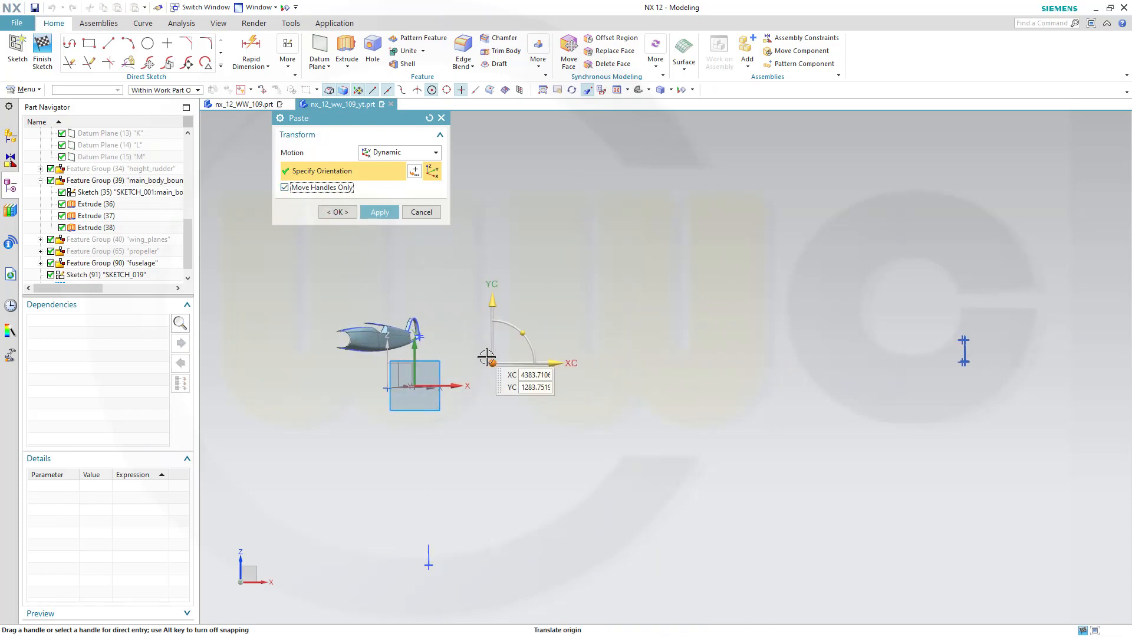
left_click_drag(489, 360, 939, 366)
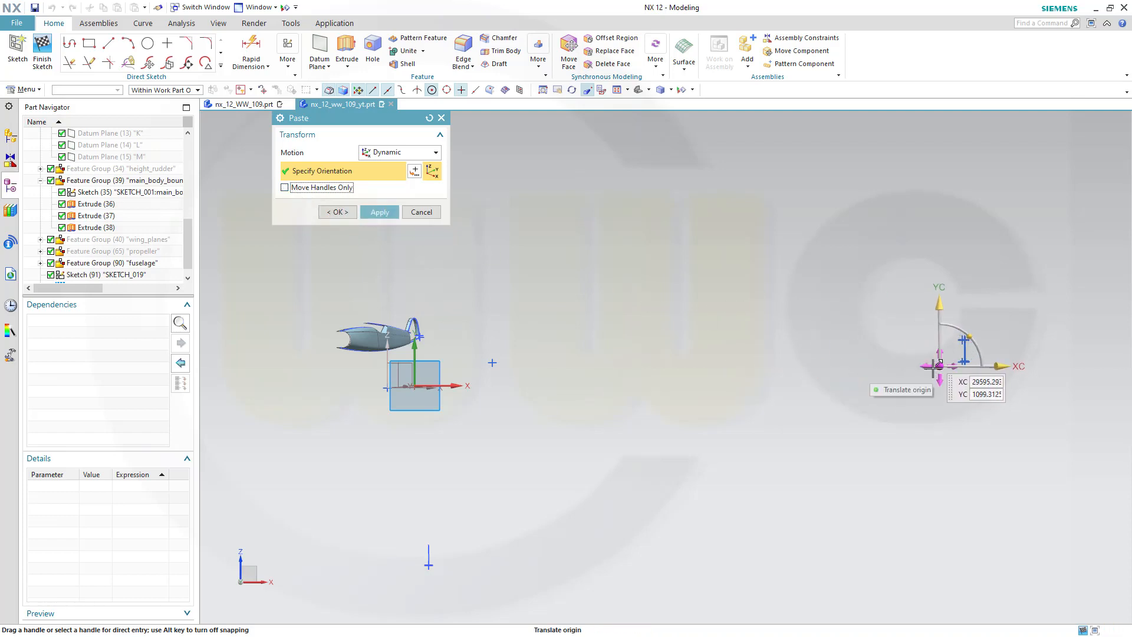
left_click_drag(928, 364, 437, 339)
left_click(338, 212)
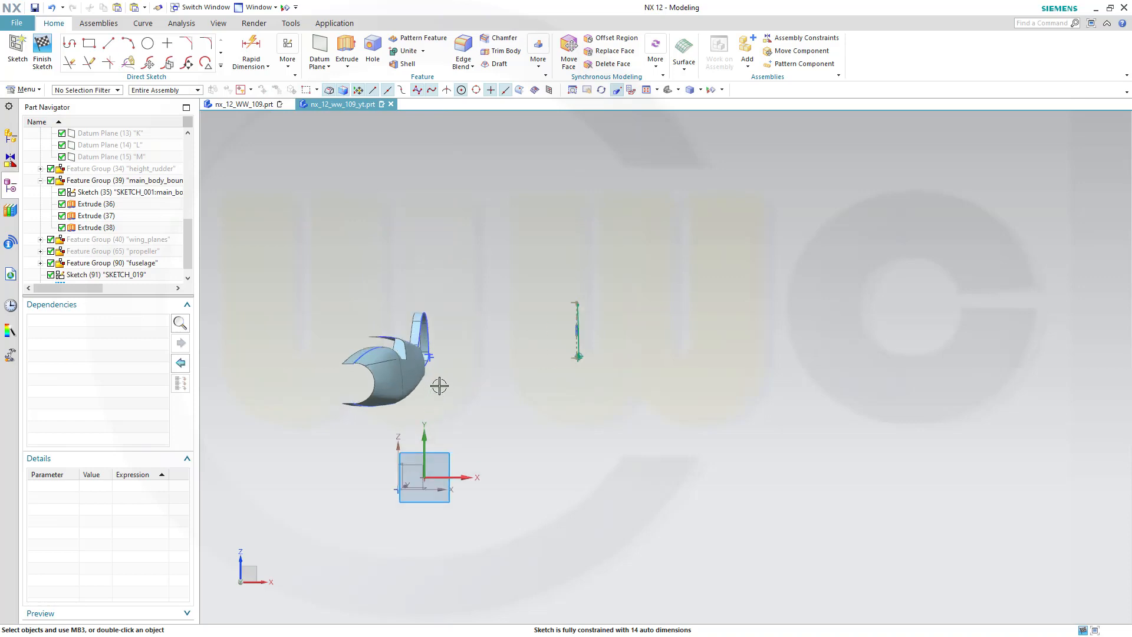
Create intersection points where the sketch plane crosses the fin's top arc and the lower fuselage arc
scroll(449, 381, "up", 8)
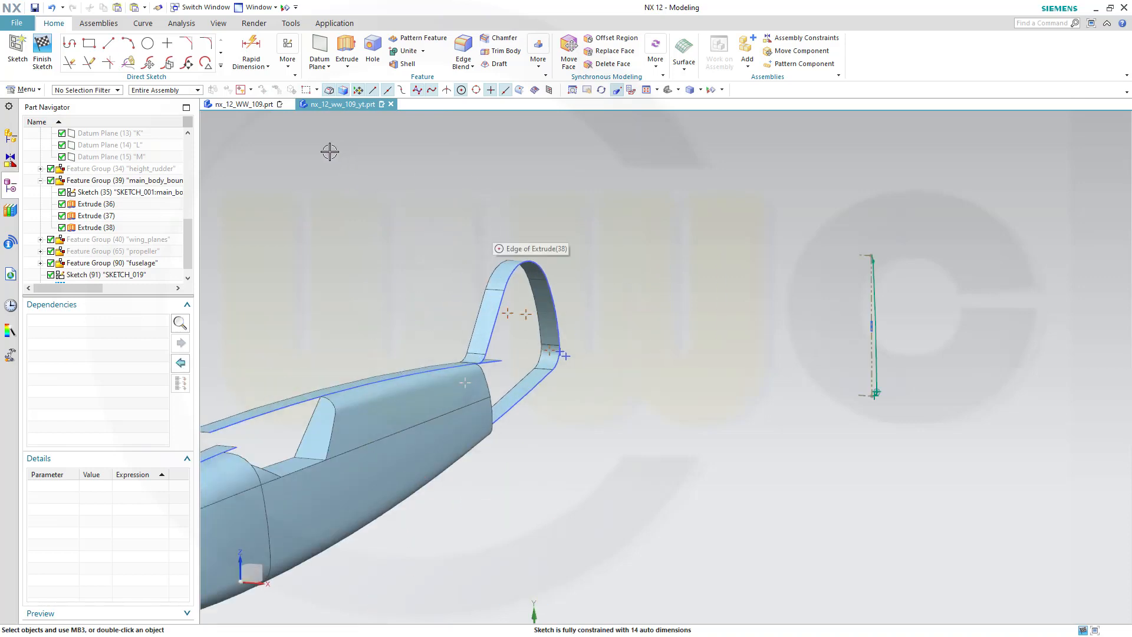
left_click(221, 67)
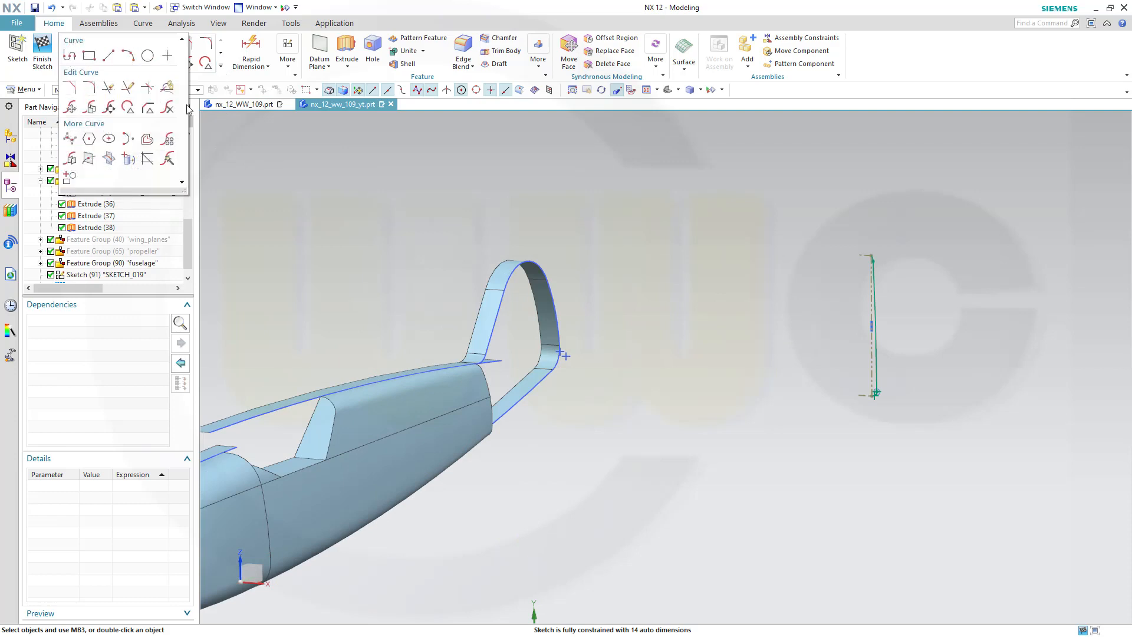
left_click(89, 157)
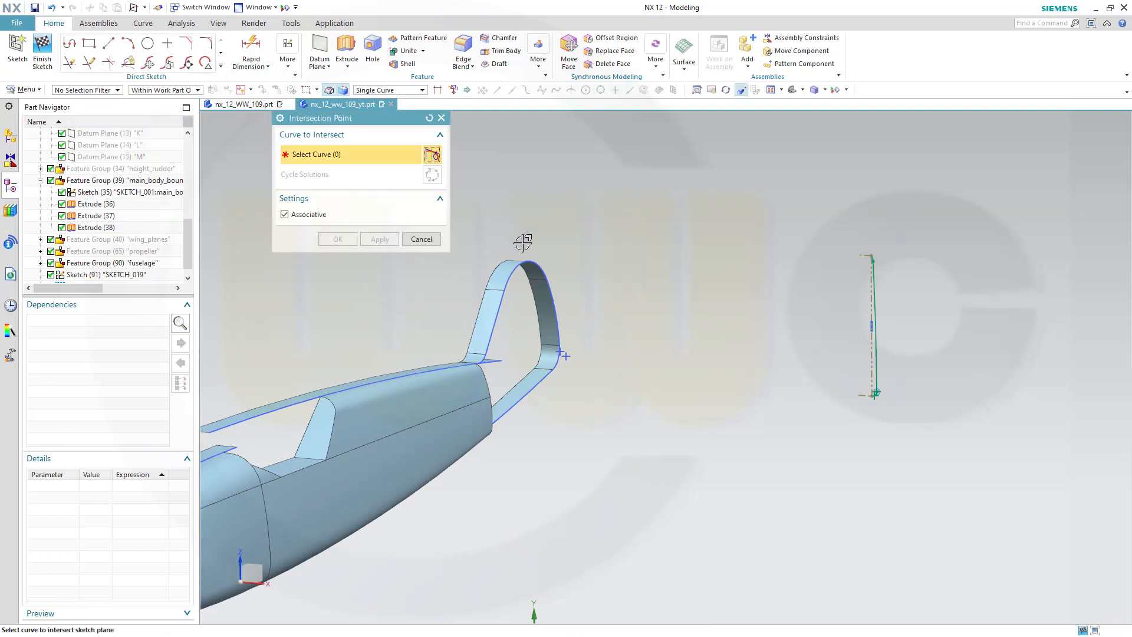
left_click(510, 278)
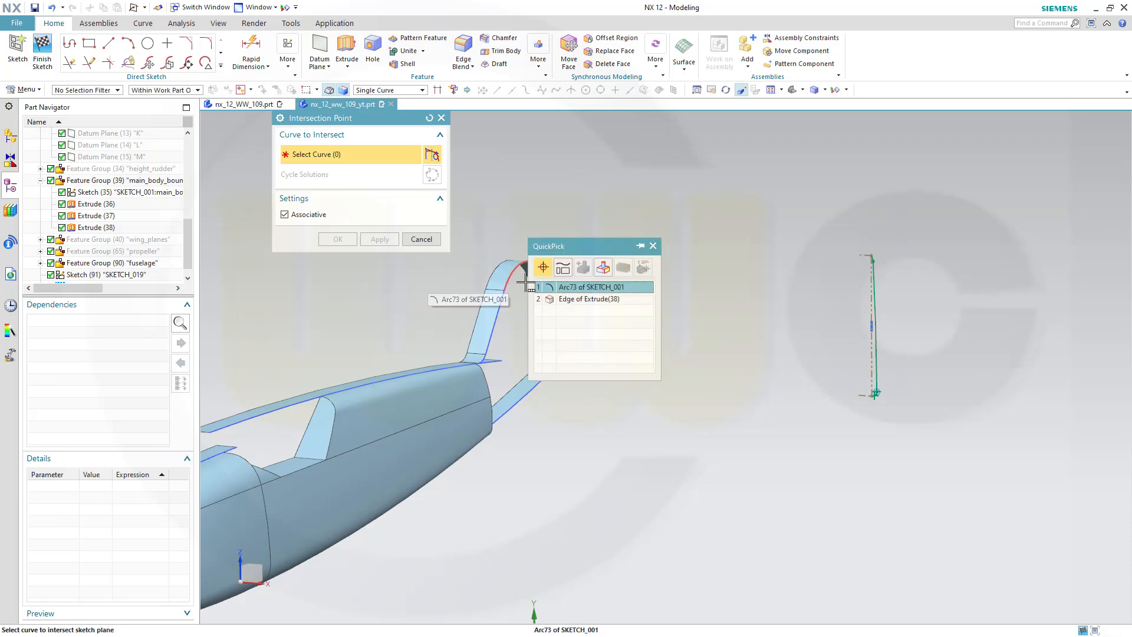
left_click(604, 287)
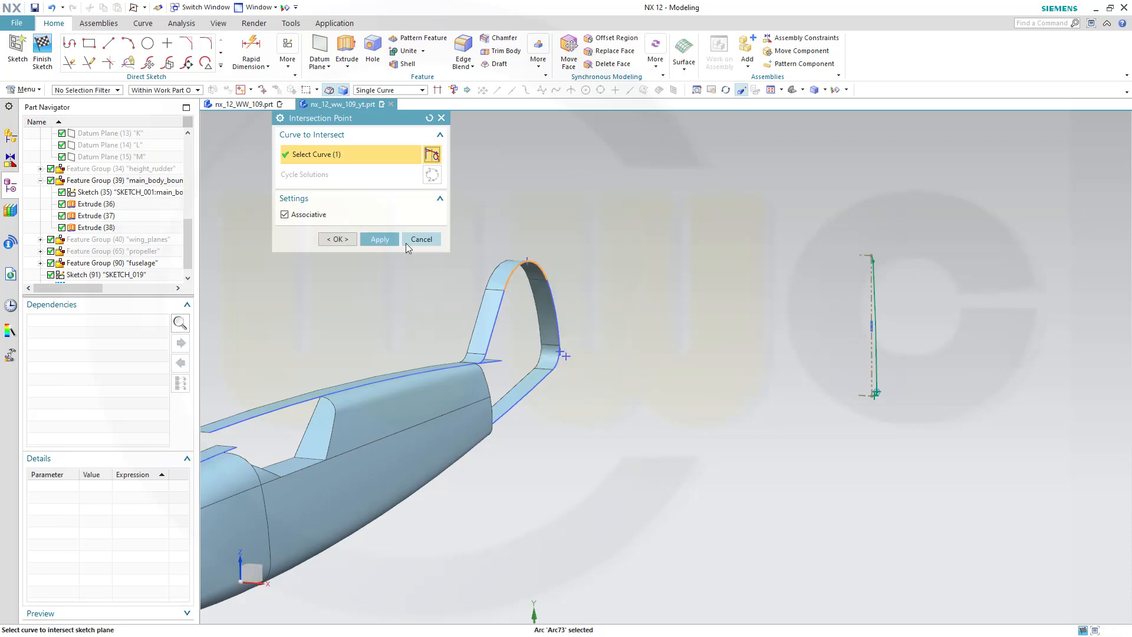
left_click(380, 239)
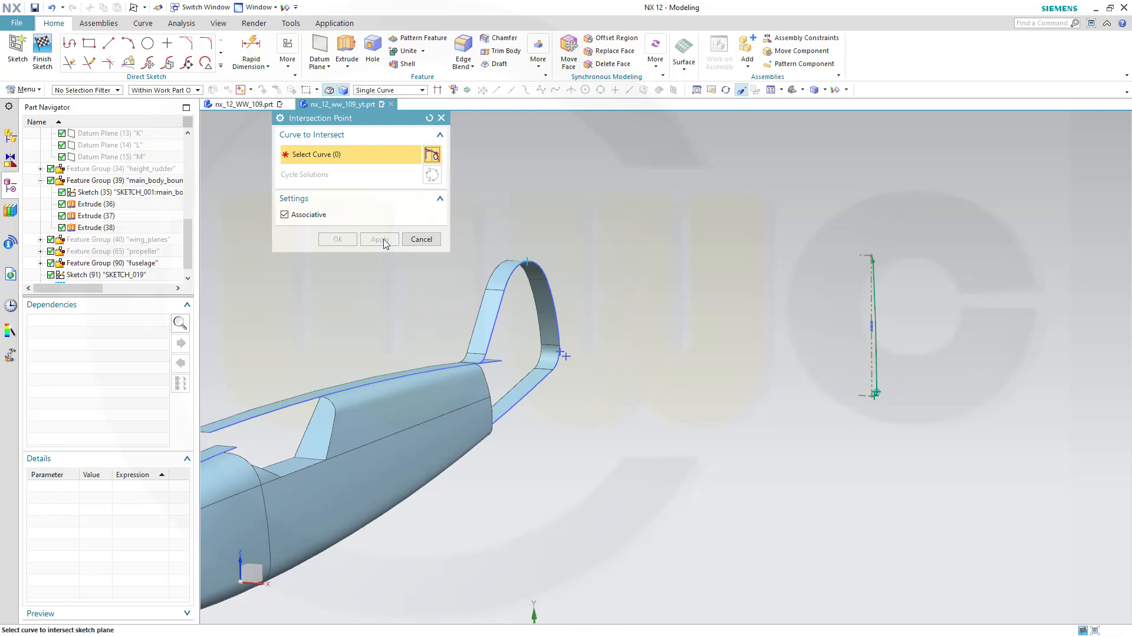
left_click(536, 390)
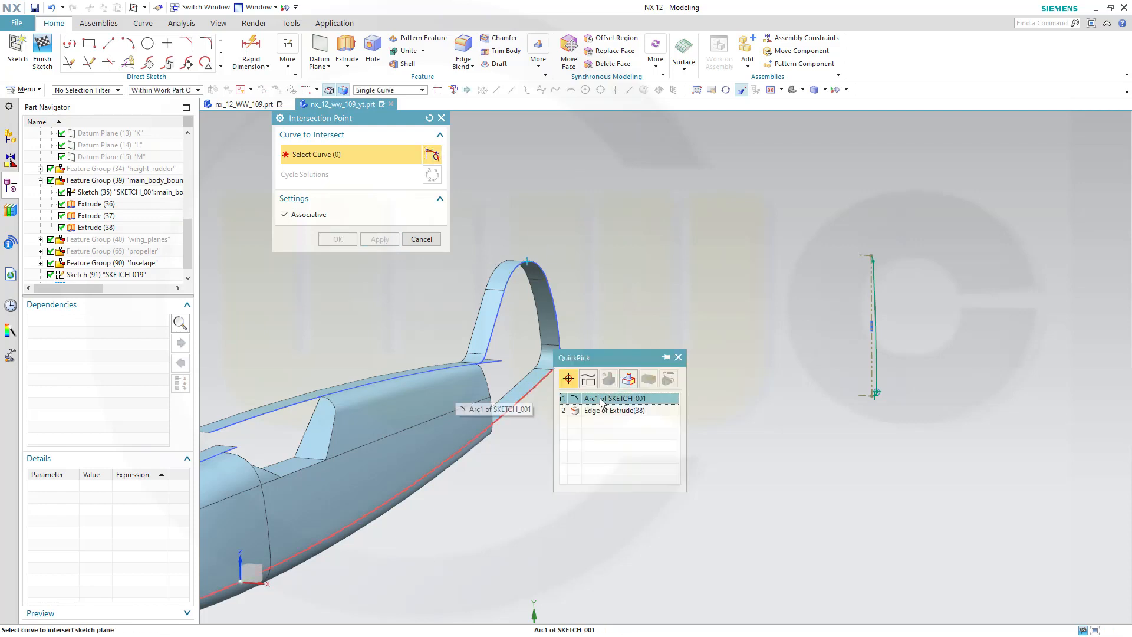
left_click(603, 394)
left_click(338, 239)
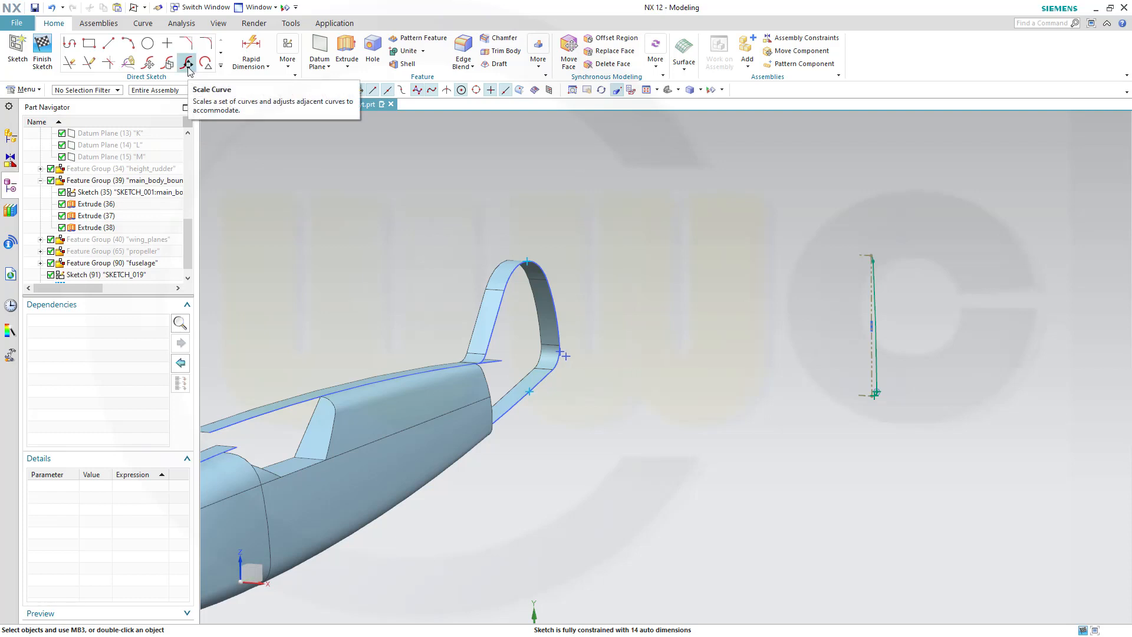
Move the pasted profile curves dynamically toward the tail fin with Move Curve
left_click(150, 64)
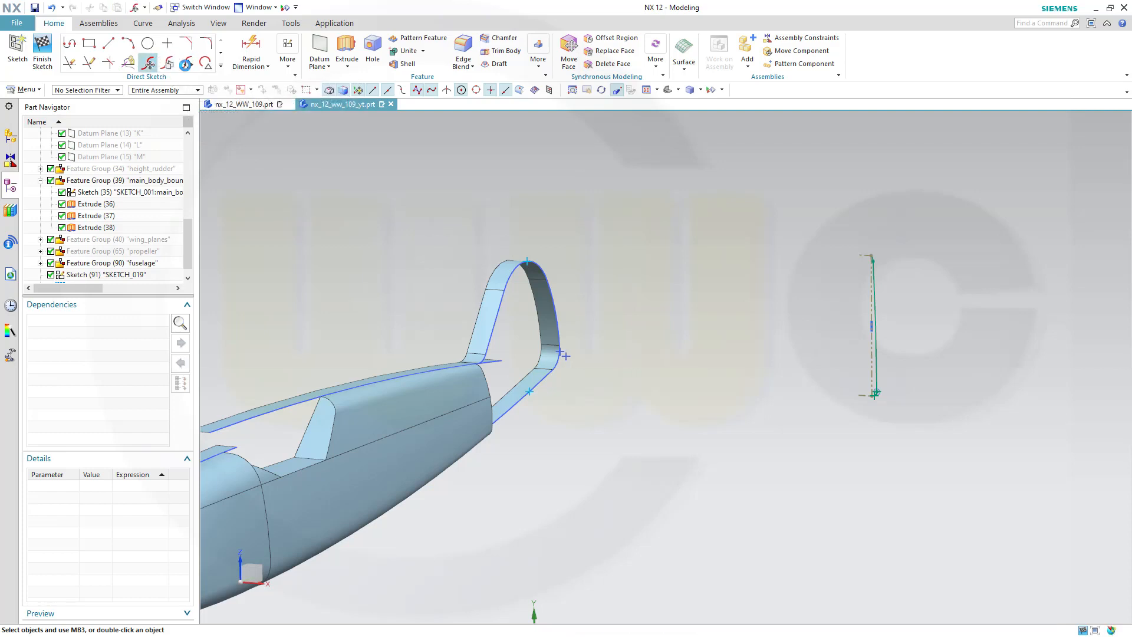
left_click_drag(736, 202, 943, 444)
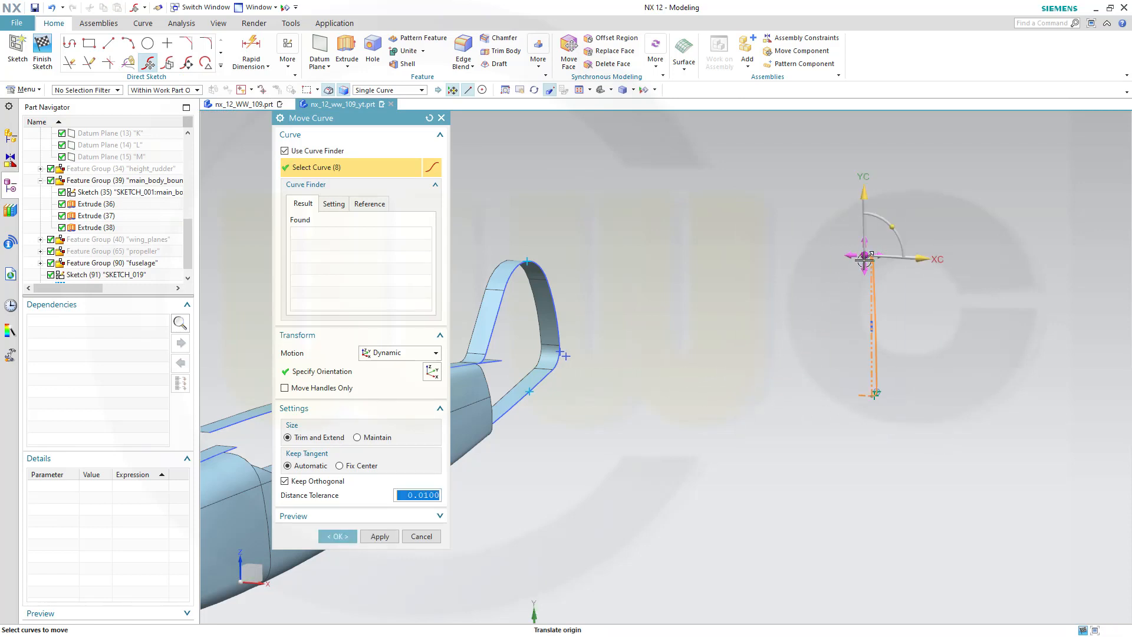
mouse_move(865, 256)
left_mouse_down()
mouse_move(533, 260)
mouse_move(584, 255)
mouse_move(552, 257)
left_mouse_up()
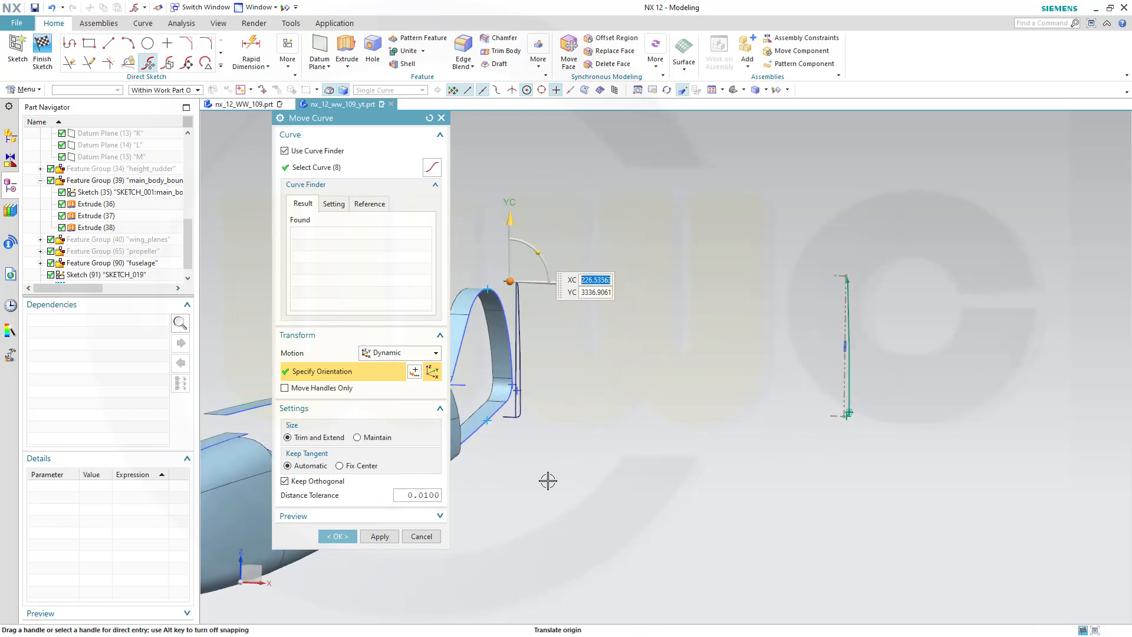
middle_click_drag(545, 478, 889, 375, "shift")
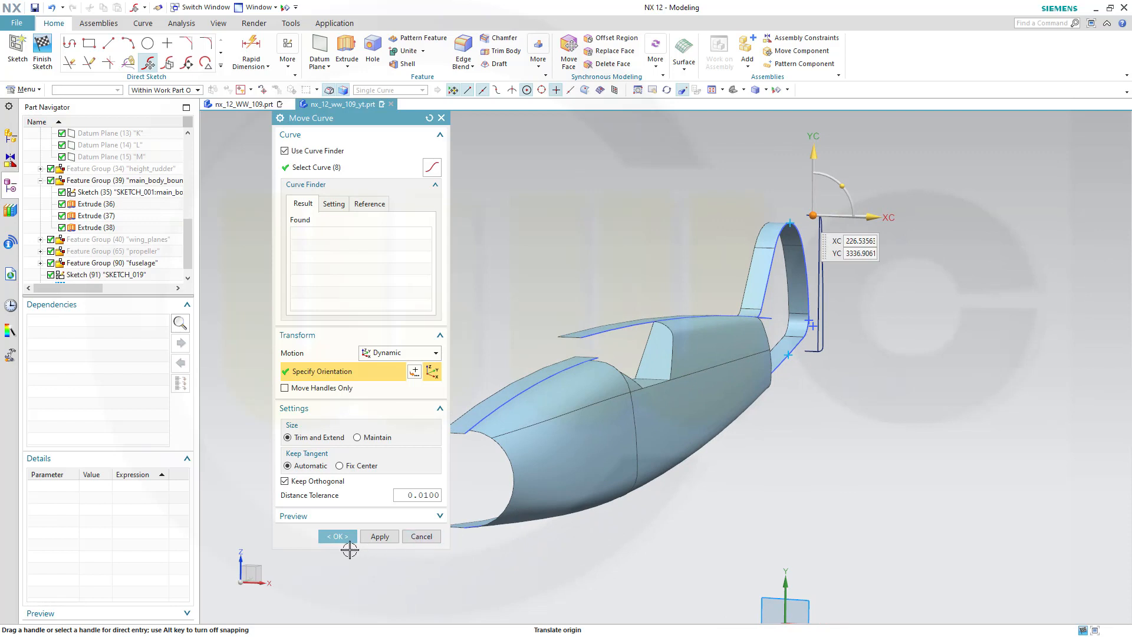
left_click(337, 536)
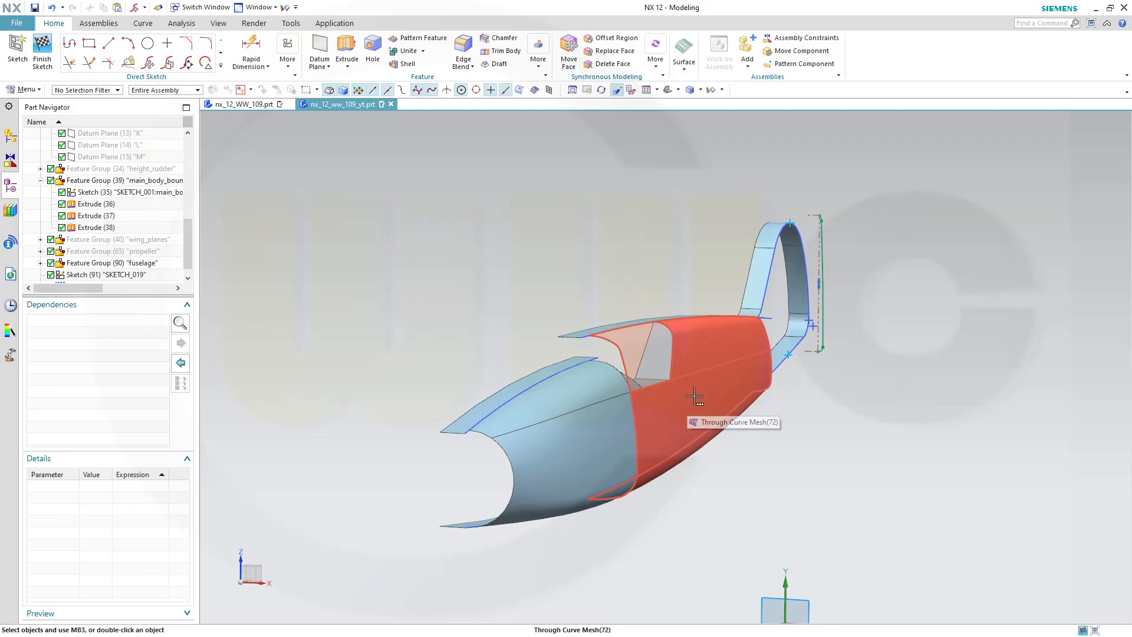
Move the profile curves point to point from their lower end onto the lower intersection point
scroll(875, 316, "up", 1)
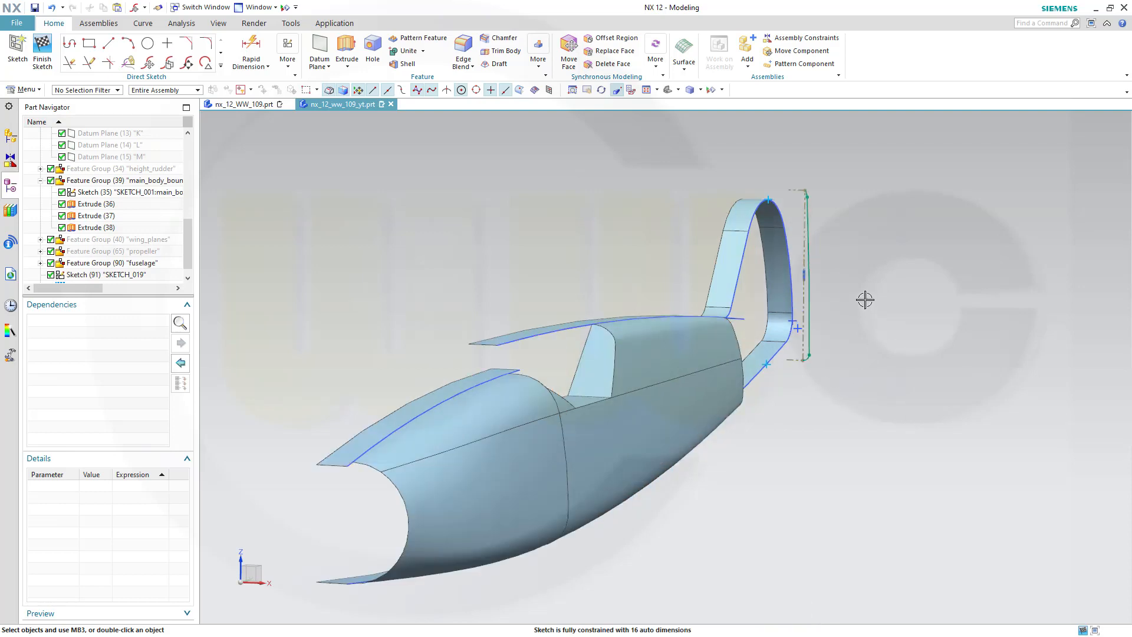
middle_click_drag(865, 300, 861, 298)
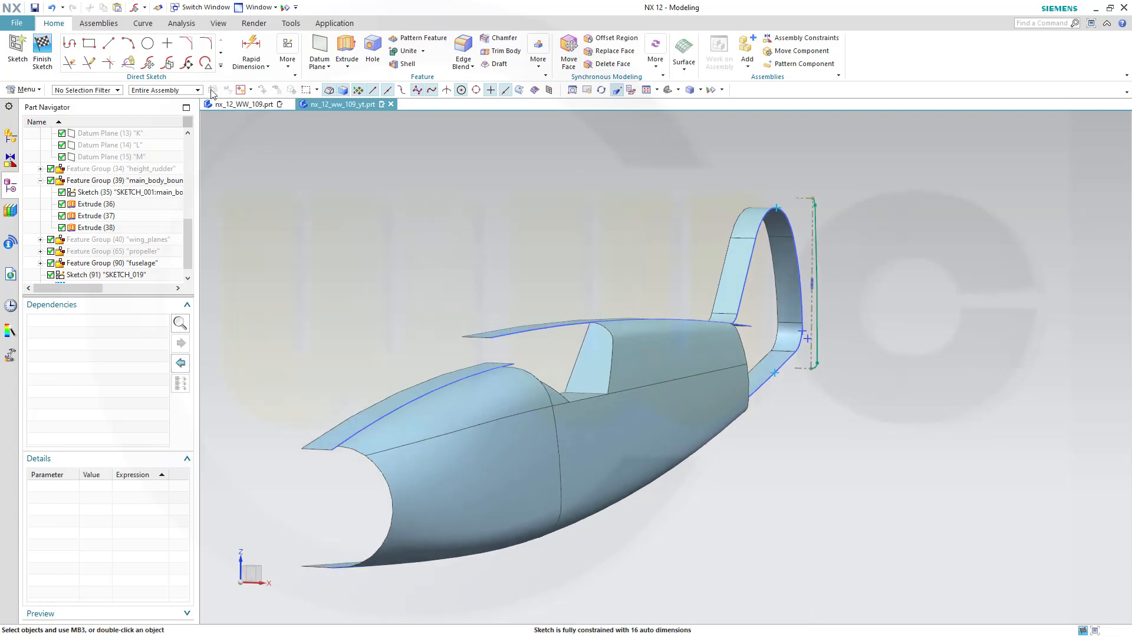
left_click(148, 63)
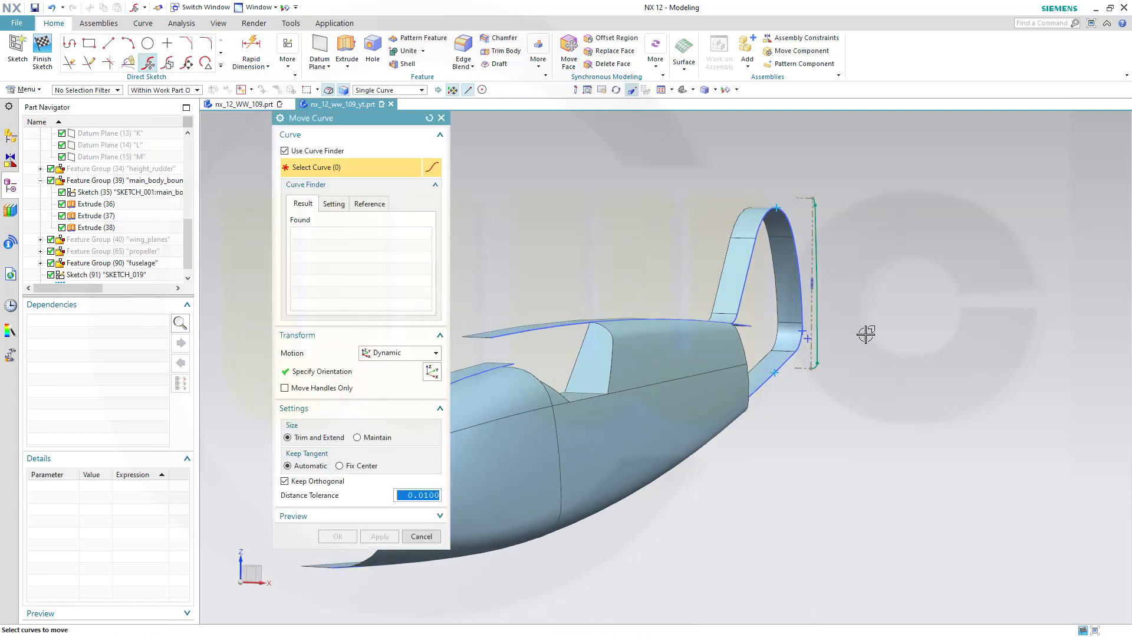
left_click_drag(870, 395, 795, 184)
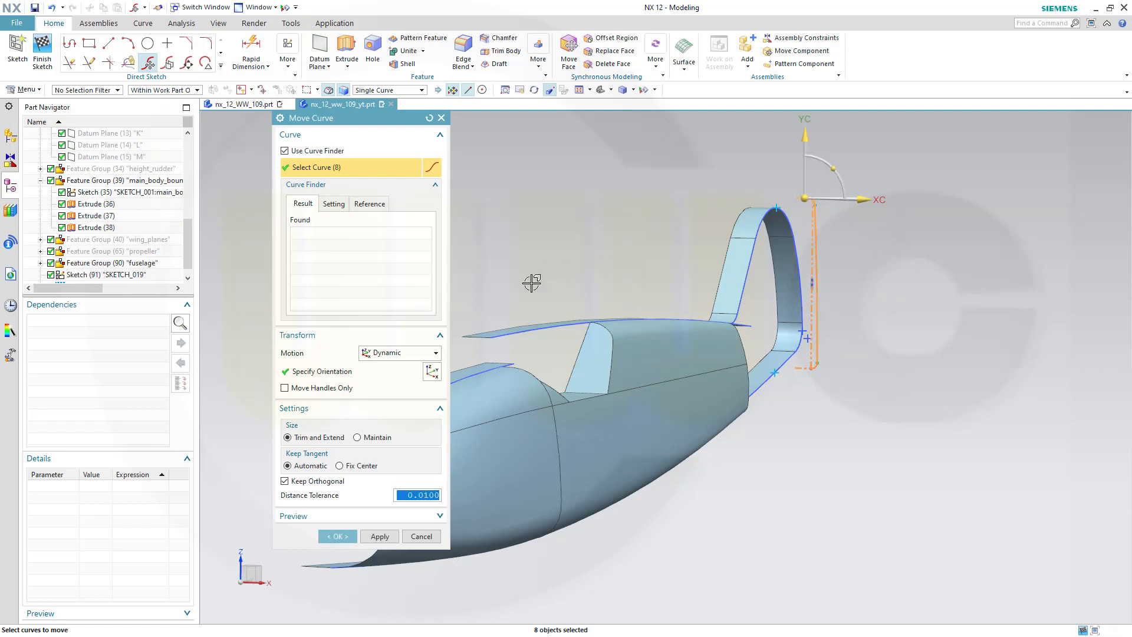
left_click(435, 354)
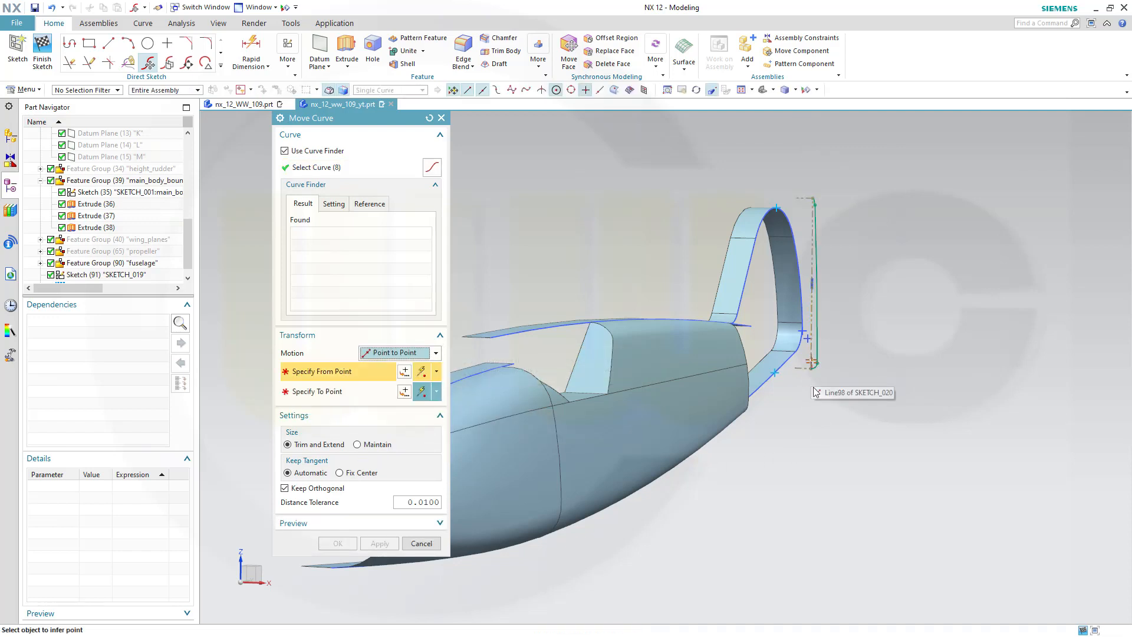
scroll(816, 397, "up", 2)
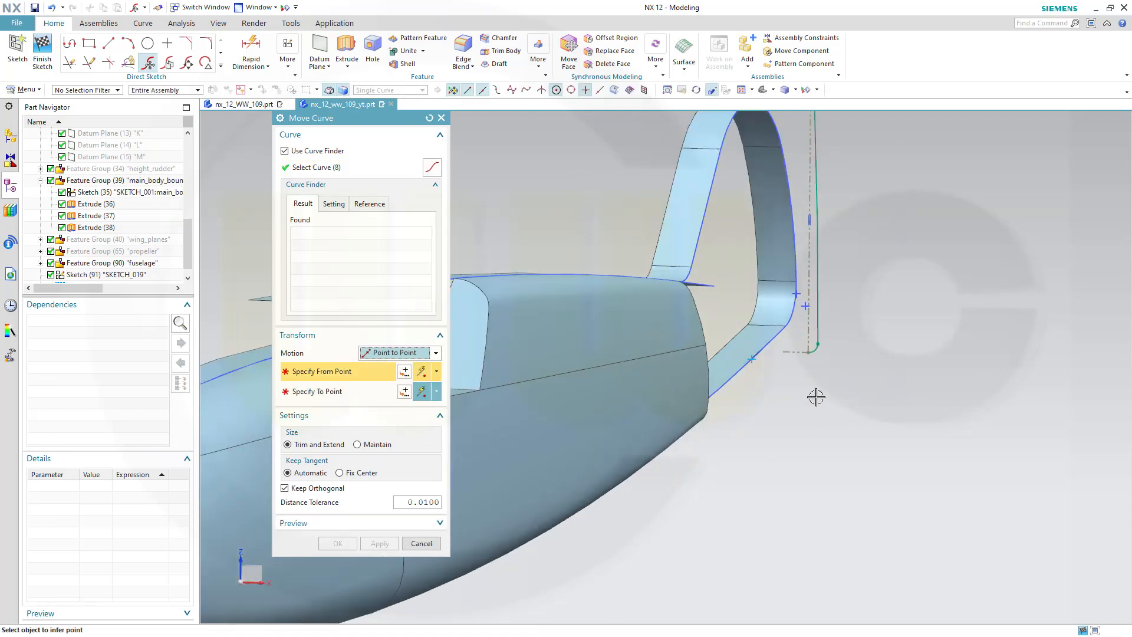
left_click(808, 353)
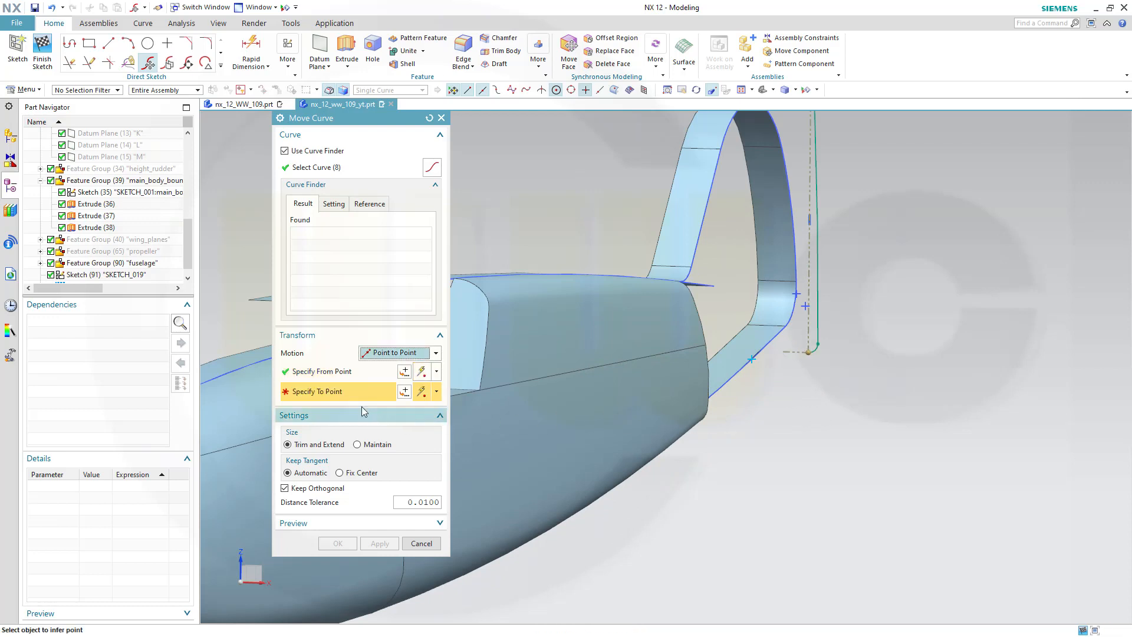
left_click(752, 358)
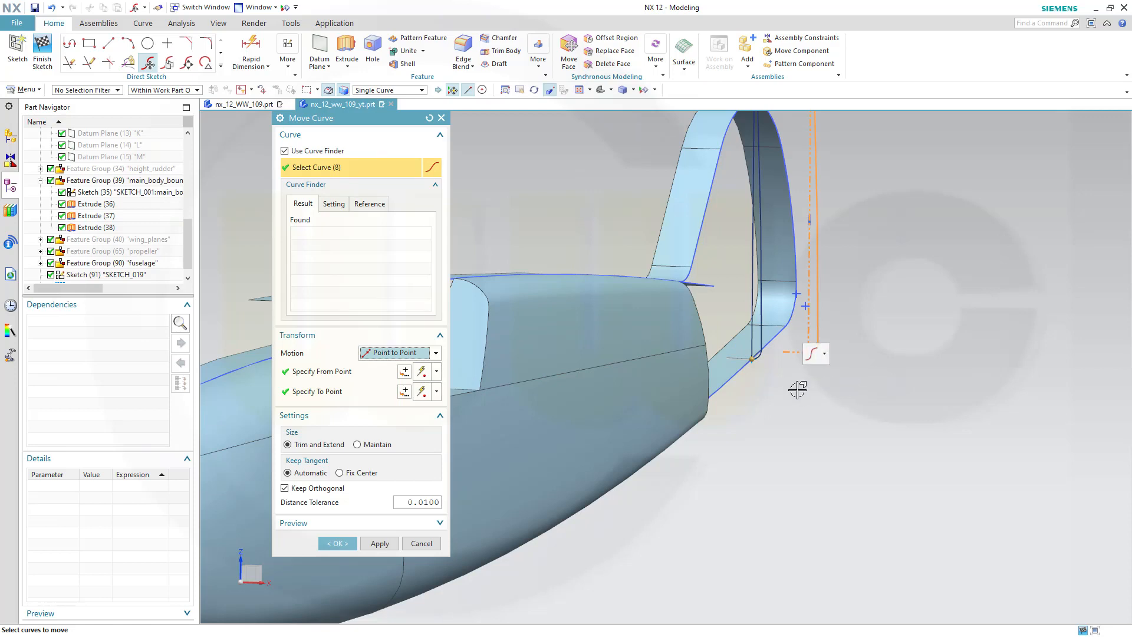
left_click(339, 543)
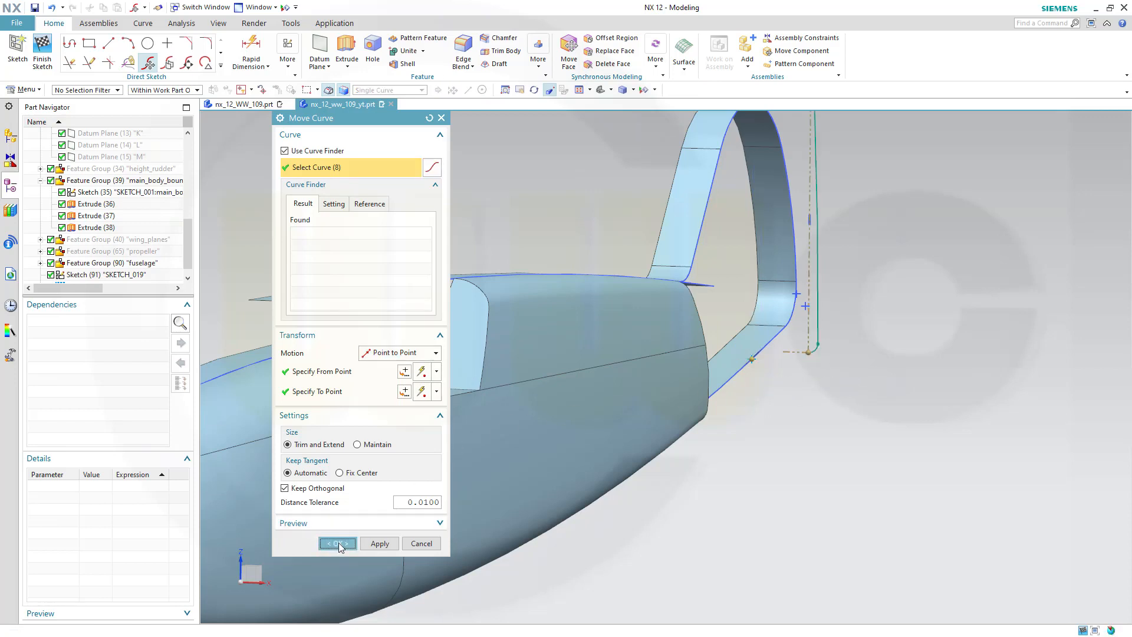
Orbit and zoom in on the tail to check the moved profile against the fin
middle_click_drag(852, 353, 854, 477, "shift")
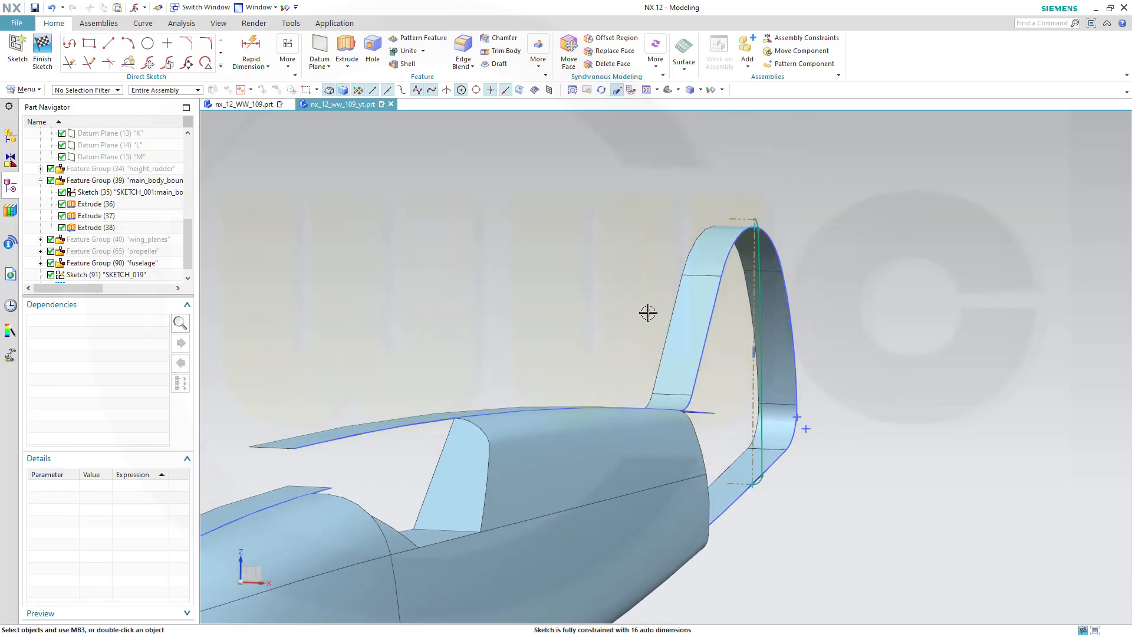
middle_click_drag(648, 313, 649, 297)
scroll(769, 528, "up", 3)
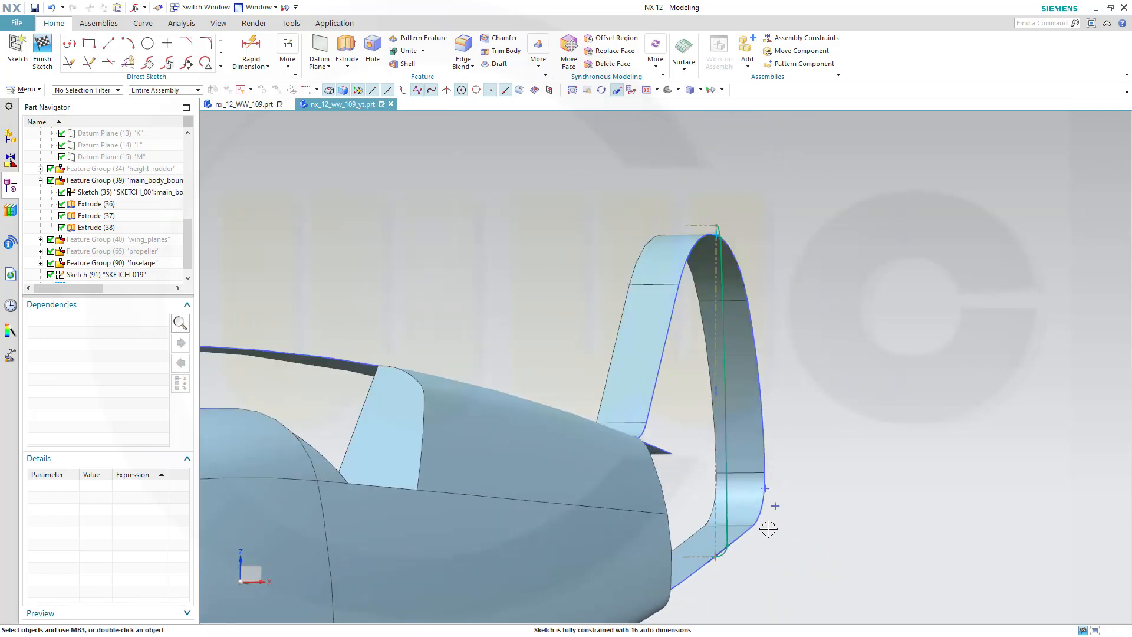
scroll(825, 425, "up", 4)
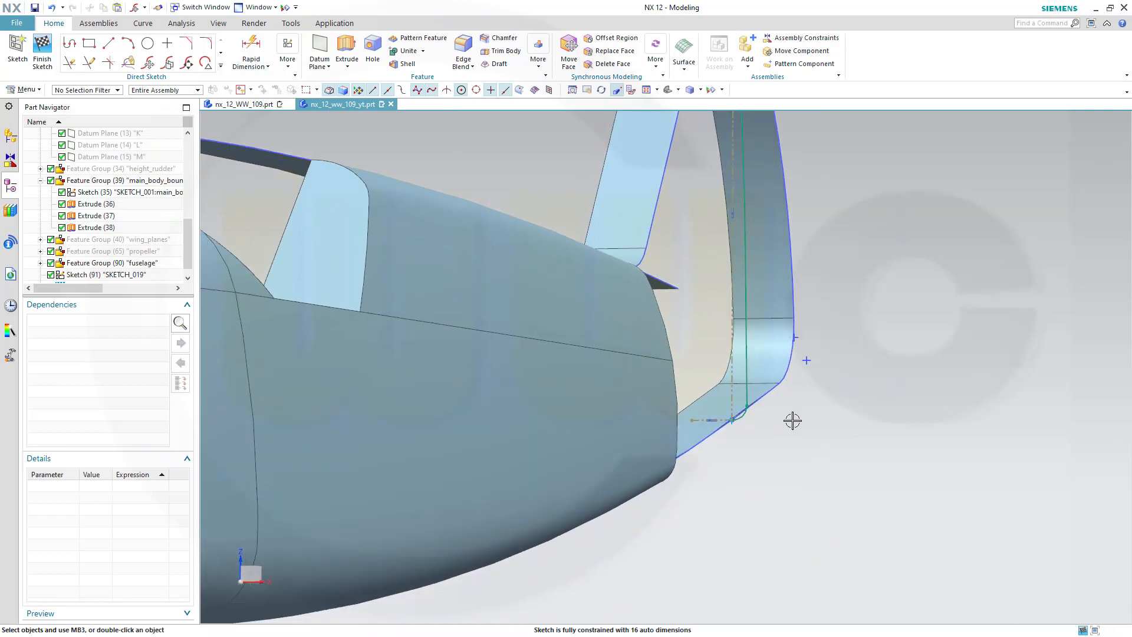
Constrain the profile's lower end point coincident with the lower intersection point on the fuselage arc
scroll(720, 435, "up", 6)
scroll(673, 415, "up", 4)
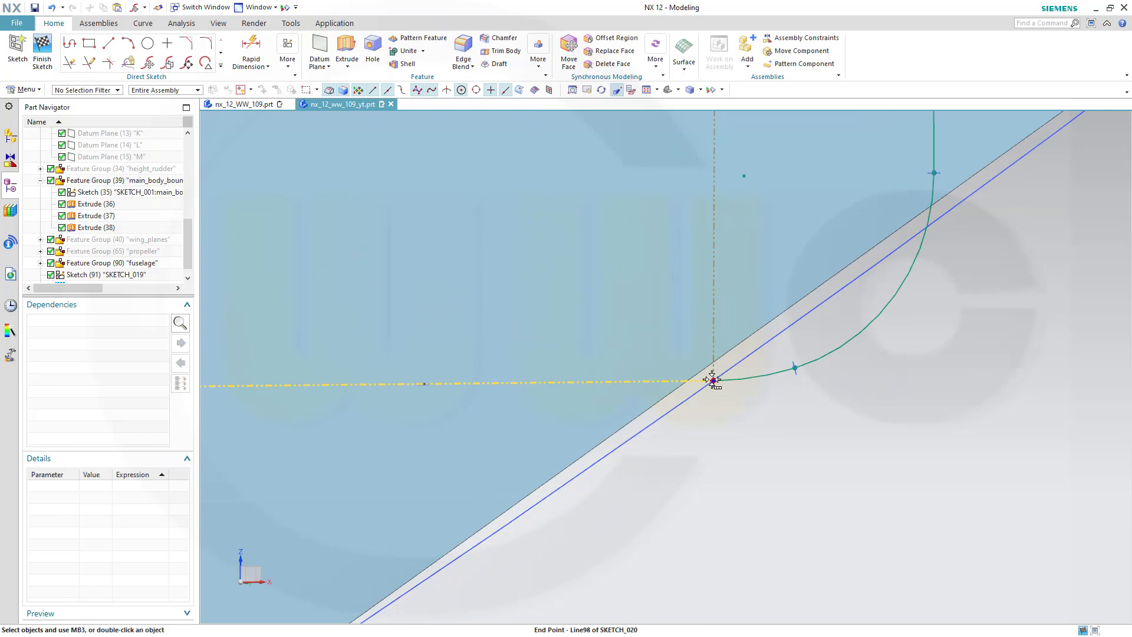
left_click(712, 380)
left_click(768, 392)
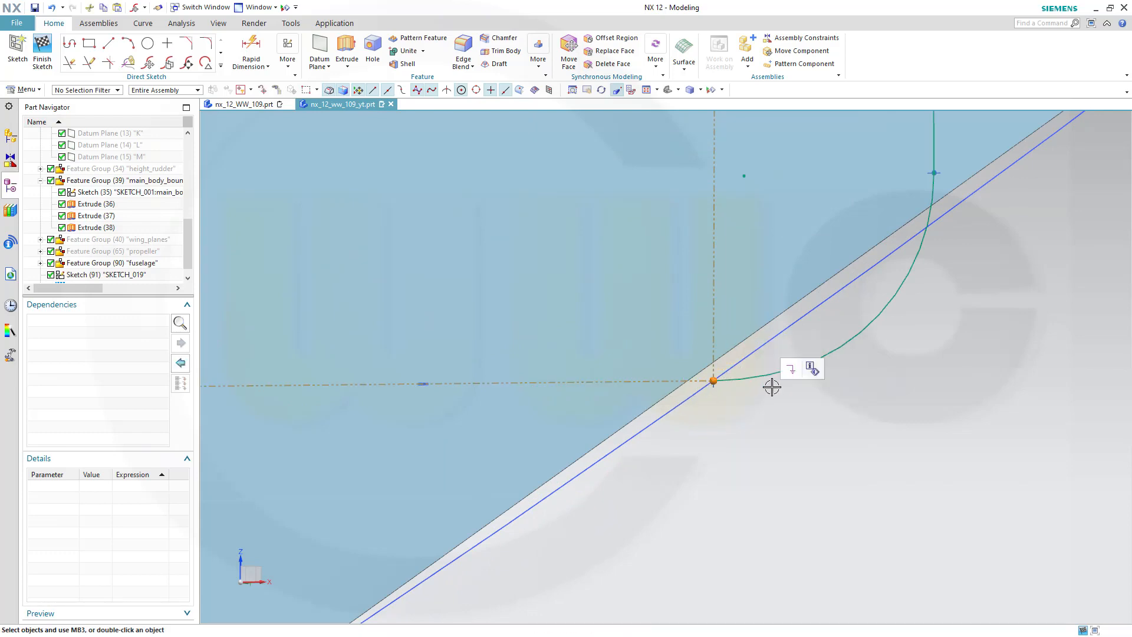
left_click(710, 381)
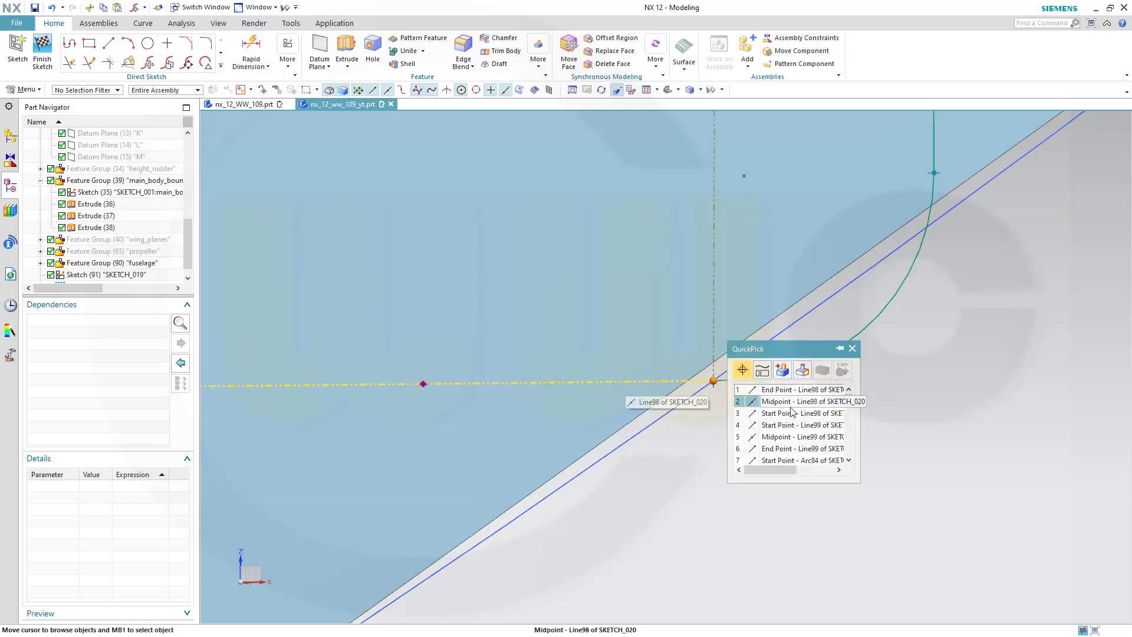
scroll(796, 412, "down", 7)
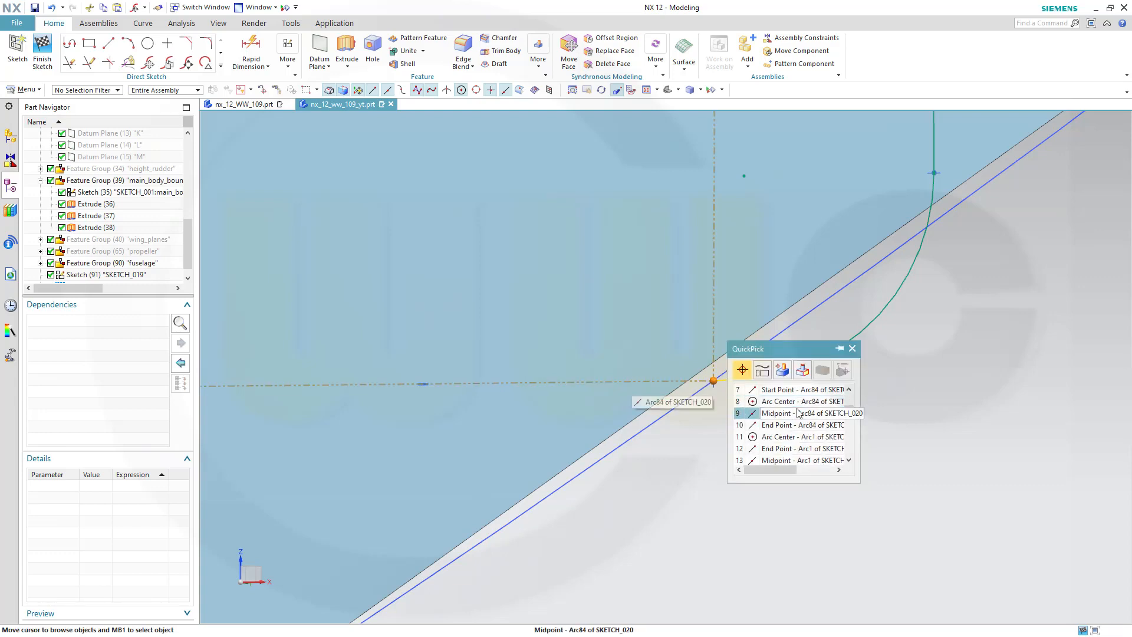
scroll(797, 410, "down", 5)
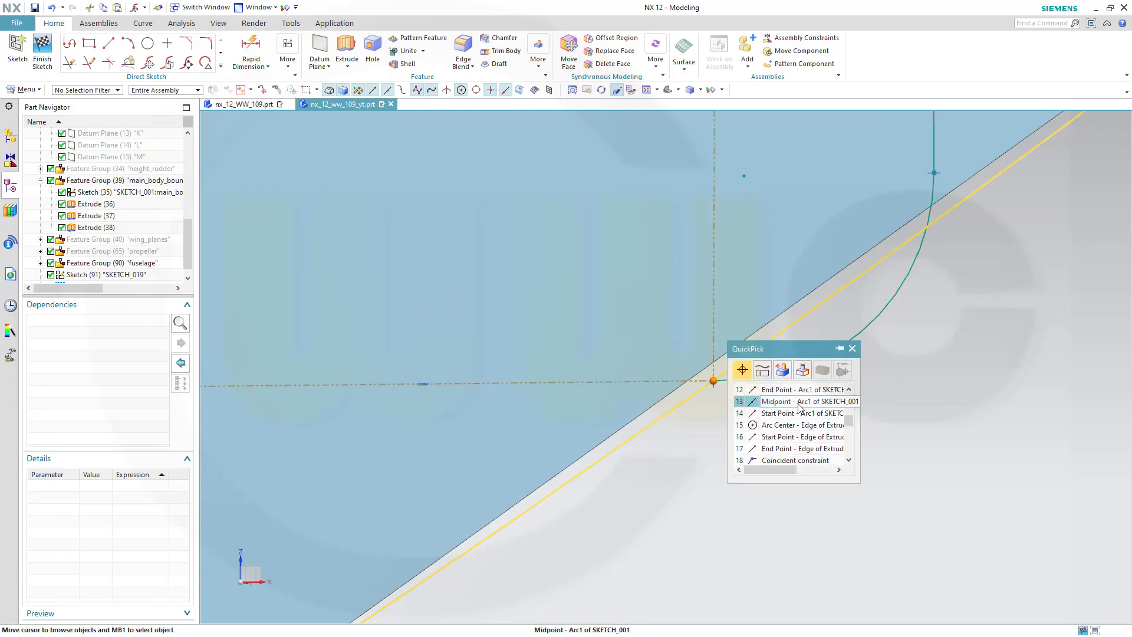
scroll(799, 407, "down", 3)
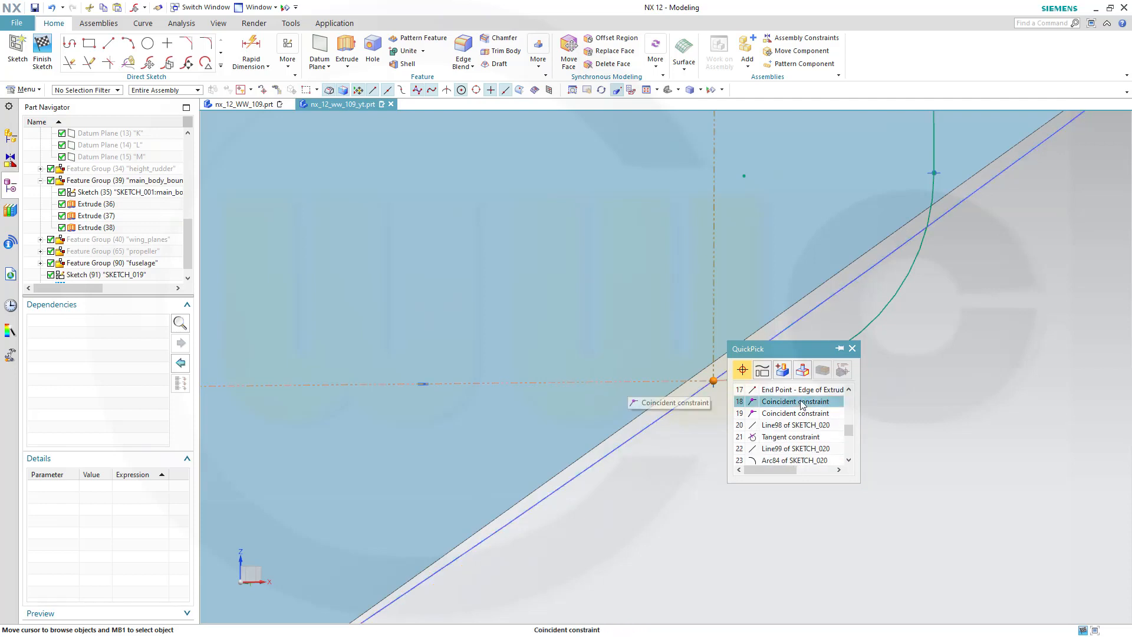
scroll(803, 405, "down", 1)
scroll(803, 405, "down", 1)
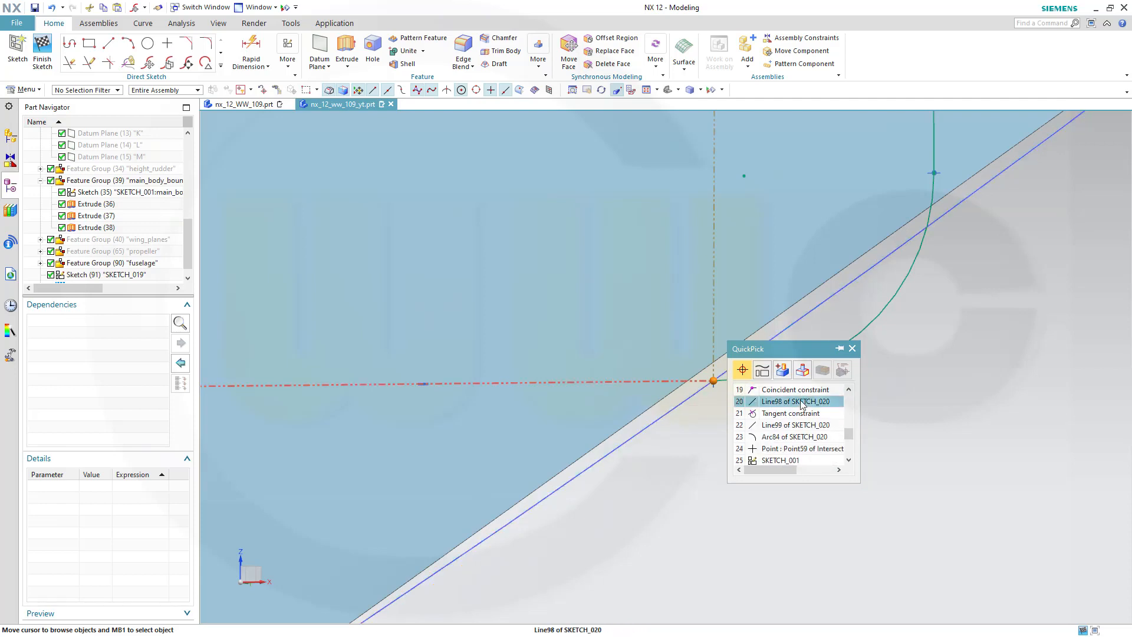
left_click(794, 449)
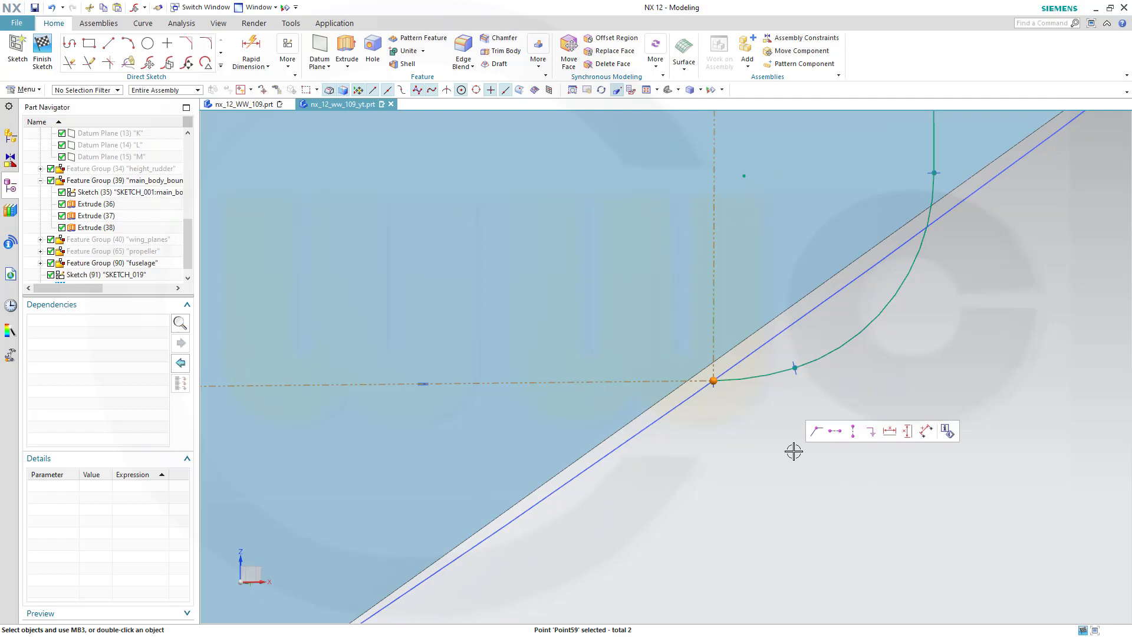
left_click(817, 432)
Orbit and zoom around the top of the fin to inspect the profile's upper end
scroll(821, 418, "up", 4)
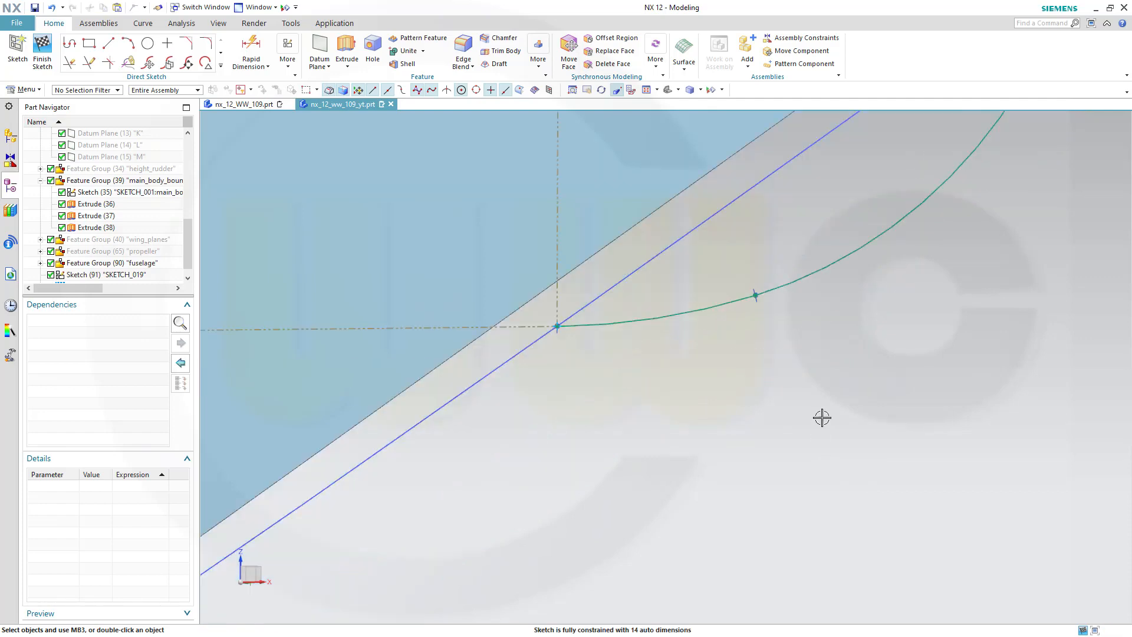
scroll(827, 407, "down", 5)
middle_click_drag(827, 392, 876, 277)
mouse_move(910, 209)
middle_mouse_down()
mouse_move(892, 585)
mouse_move(887, 212)
mouse_move(867, 515)
mouse_move(846, 329)
middle_mouse_up()
middle_click_drag(862, 234, 872, 205)
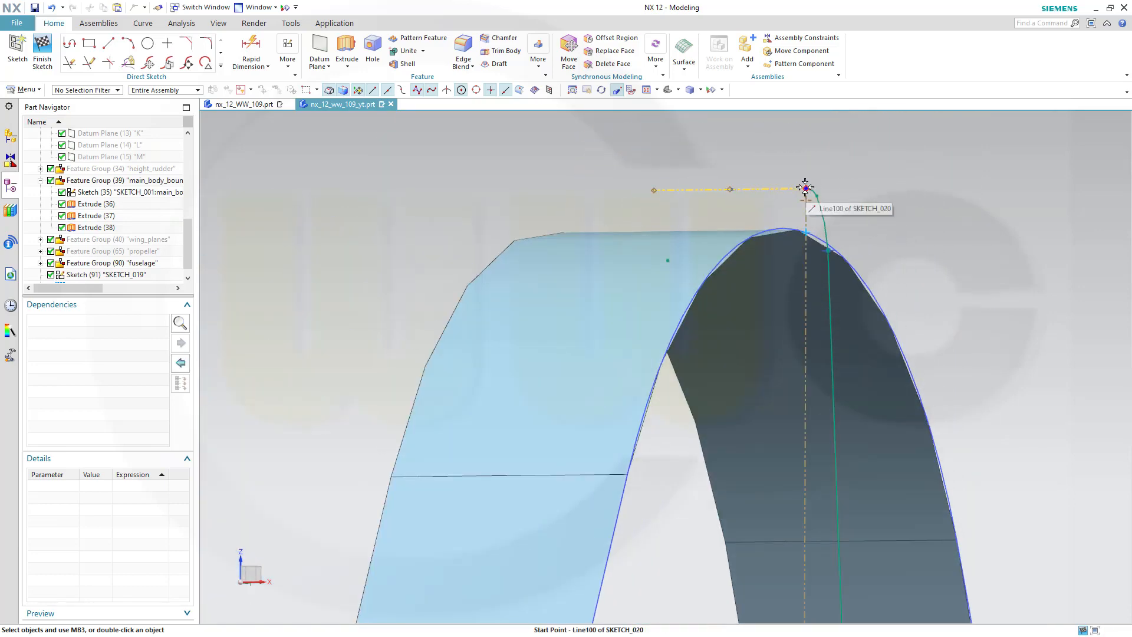
left_click_drag(805, 189, 807, 211)
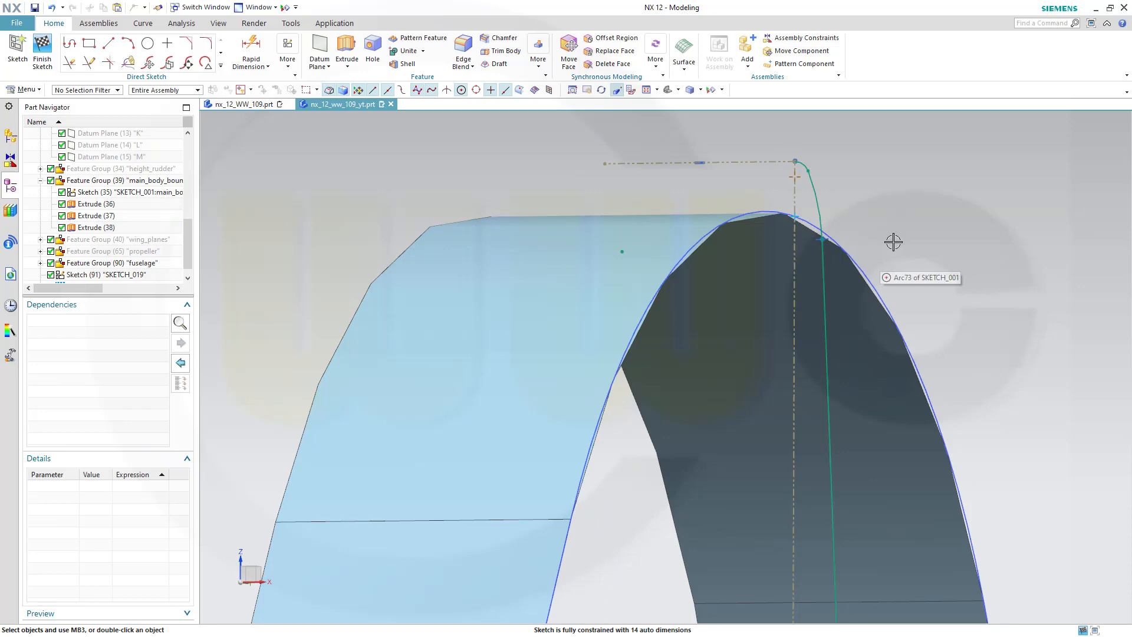
mouse_move(892, 242)
middle_mouse_down()
mouse_move(899, 264)
mouse_move(907, 244)
middle_mouse_up()
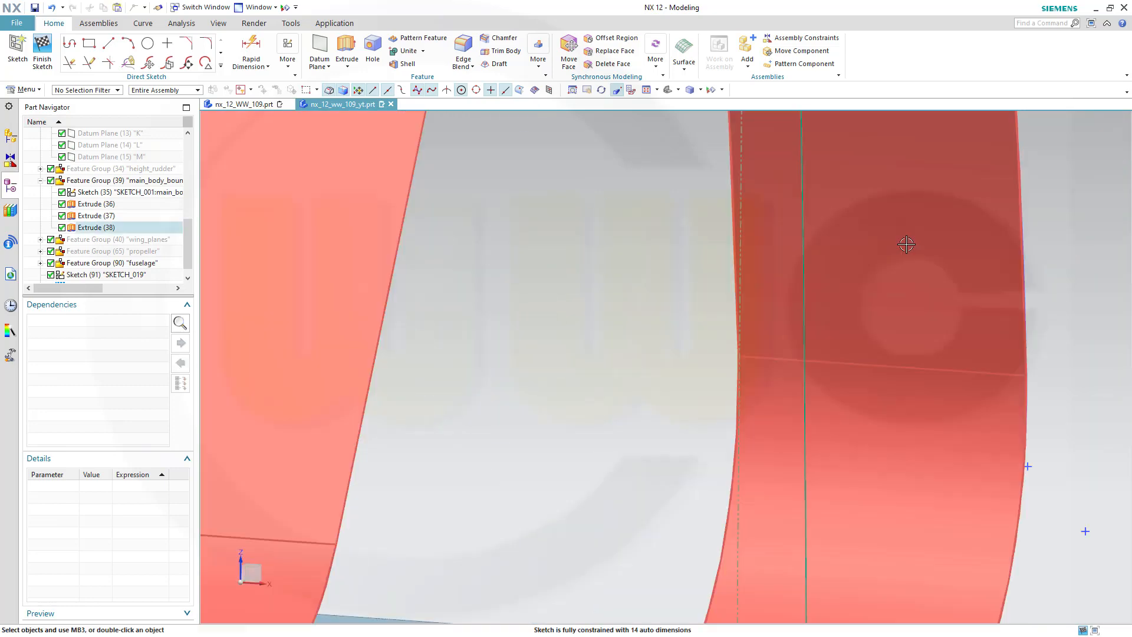
scroll(903, 245, "up", 3)
scroll(898, 246, "down", 8)
scroll(891, 240, "down", 3)
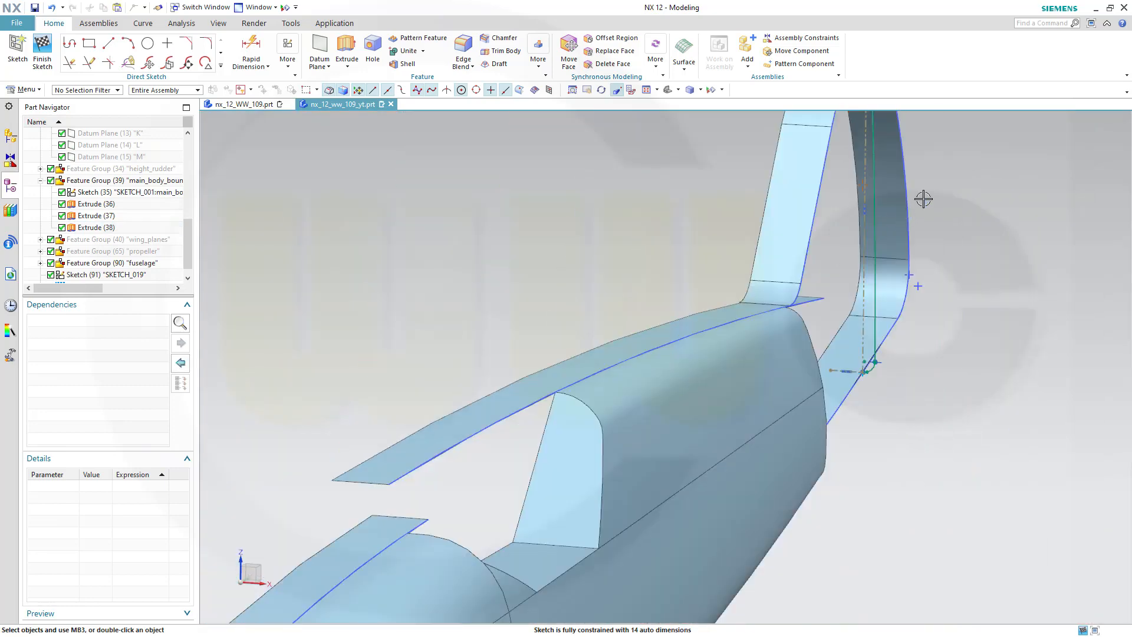
middle_click_drag(946, 197, 934, 457, "shift")
scroll(876, 362, "down", 1)
scroll(875, 362, "up", 4)
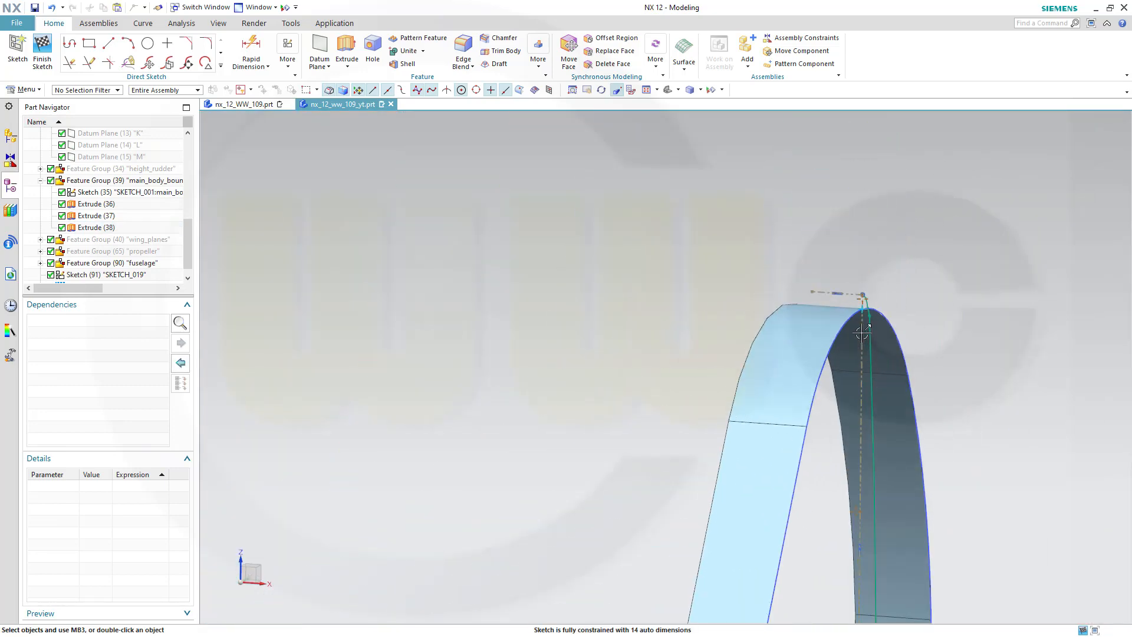
middle_click_drag(834, 241, 832, 234)
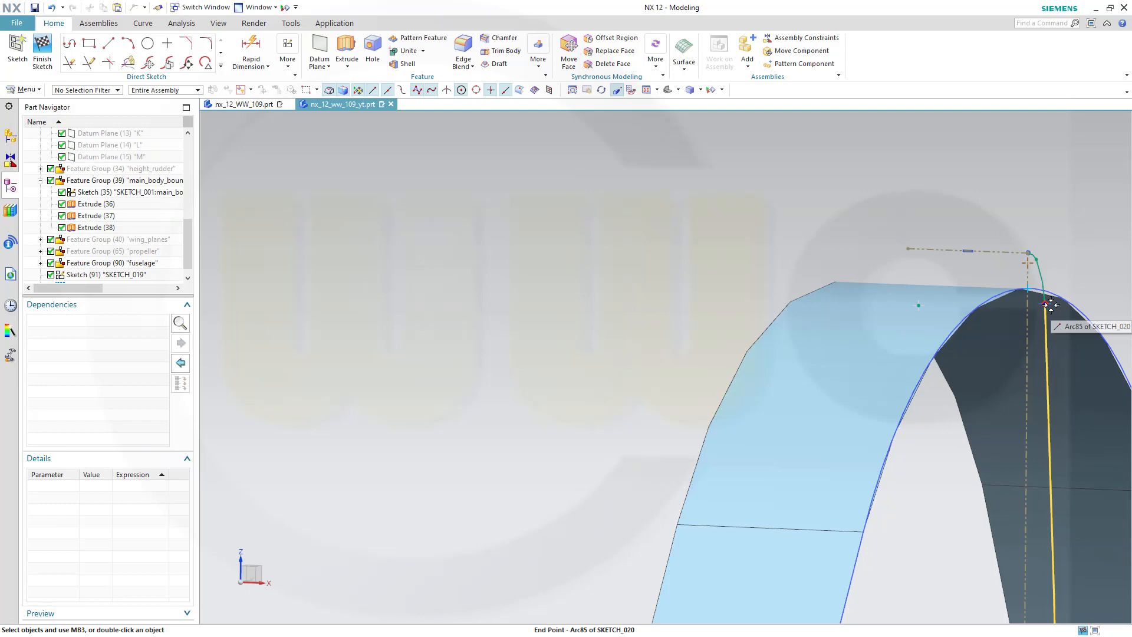
left_click(1051, 303)
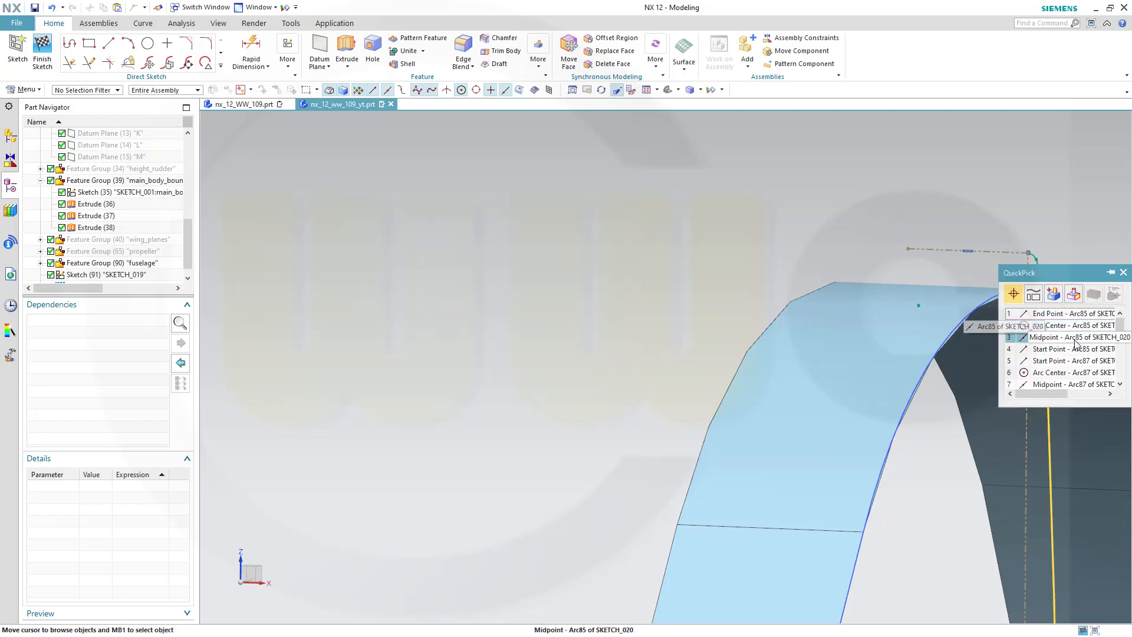
scroll(1079, 345, "down", 1)
scroll(1081, 348, "down", 4)
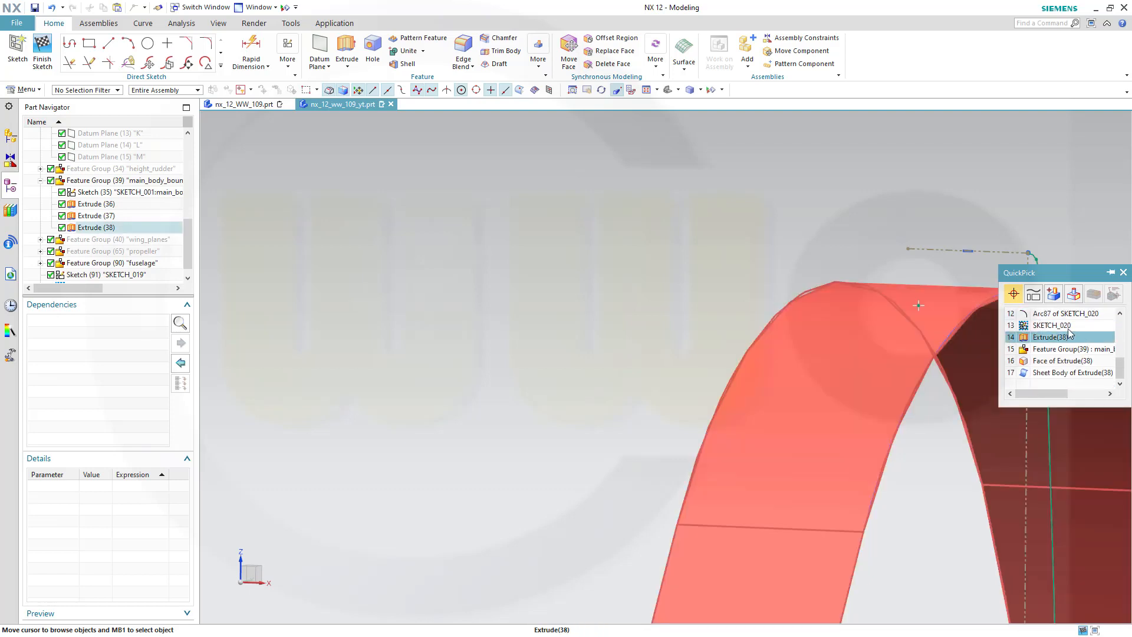
left_click(903, 211)
key("Escape")
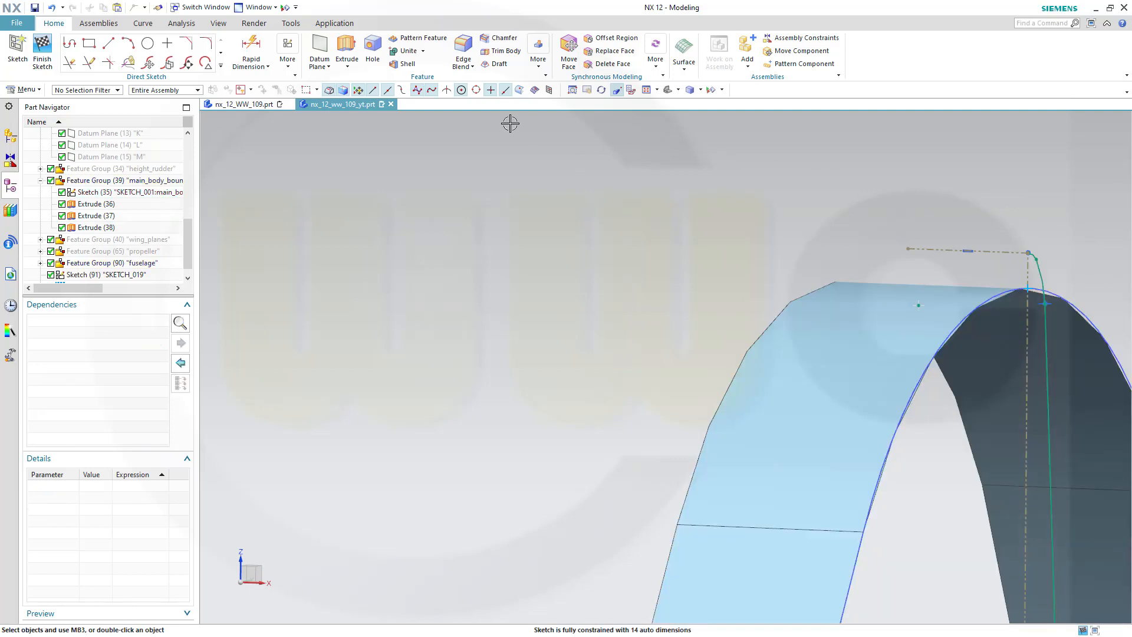
left_click(1028, 252)
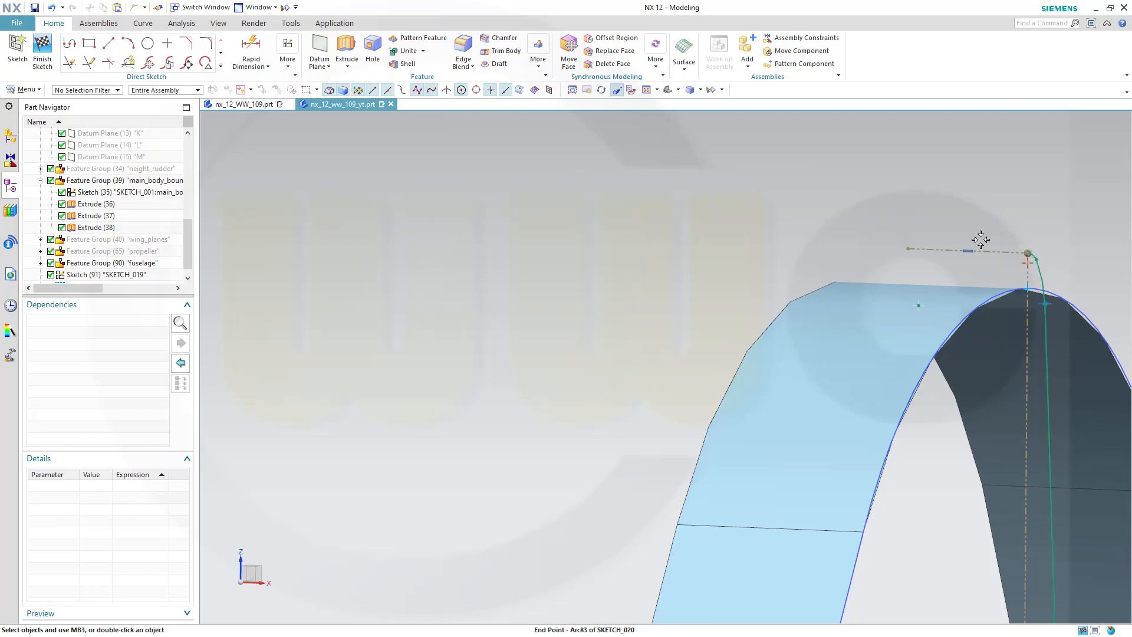
left_click(1028, 289)
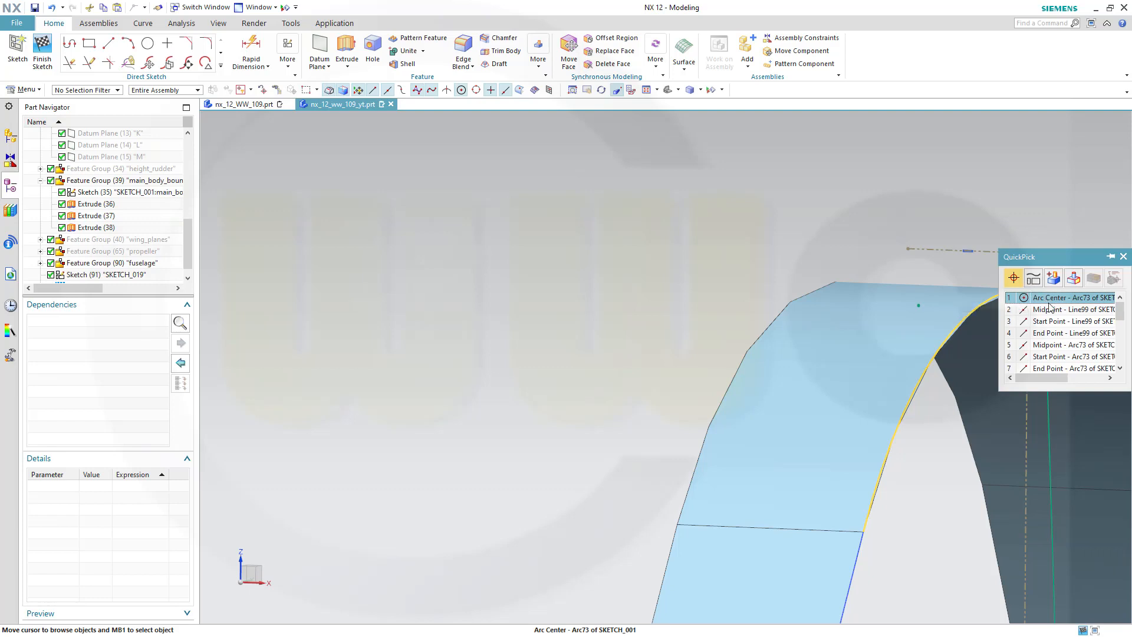
scroll(1053, 337, "down", 3)
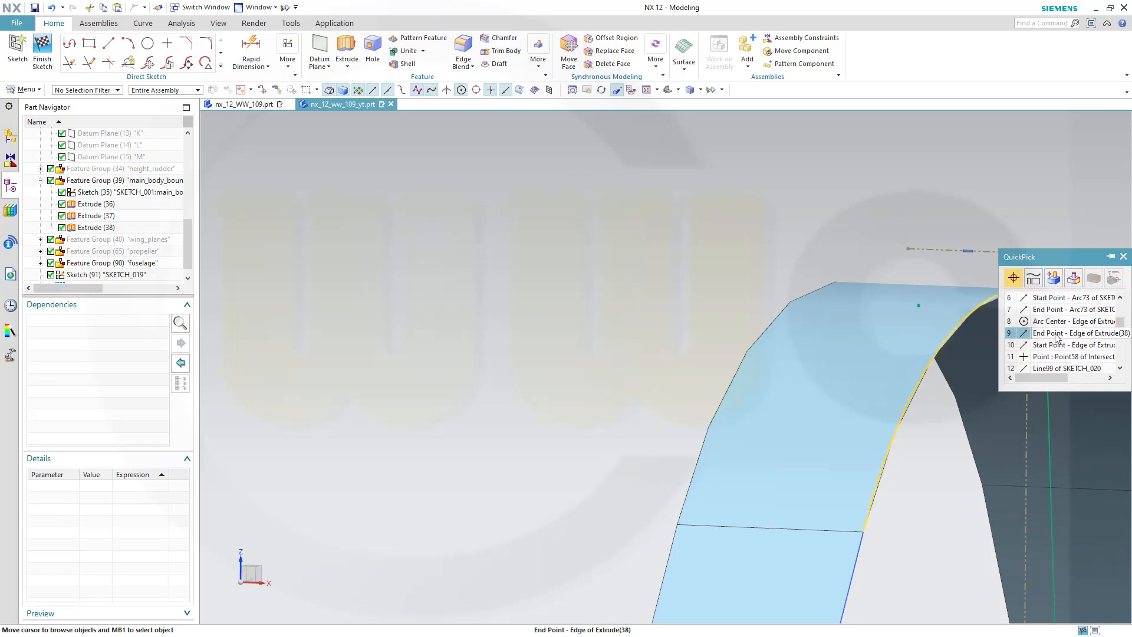
scroll(1057, 336, "down", 3)
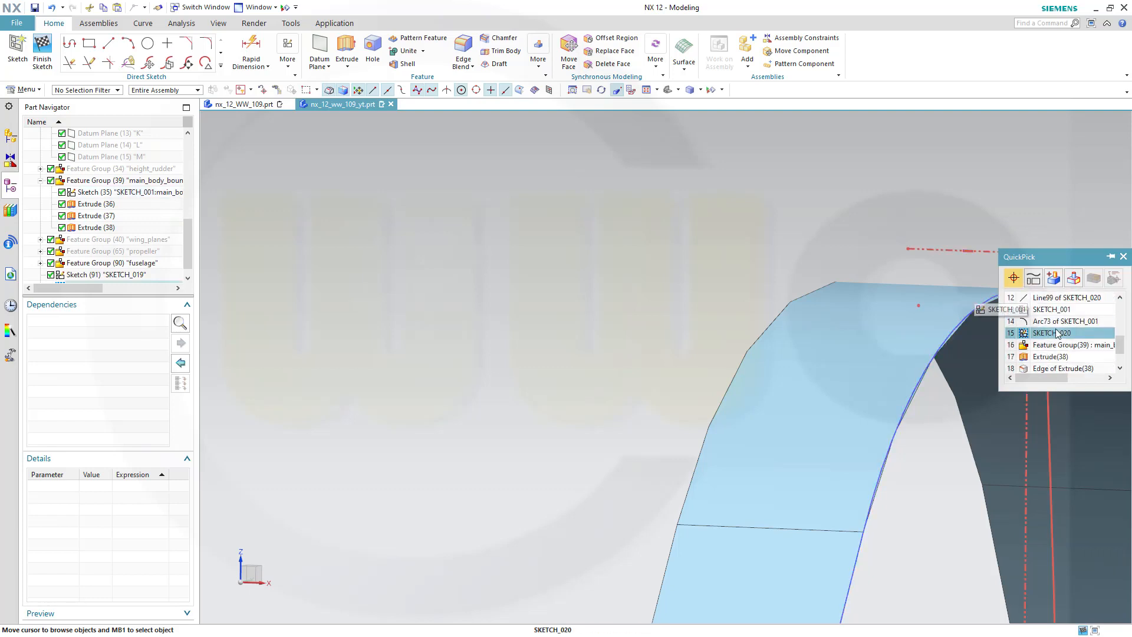
scroll(1058, 333, "up", 2)
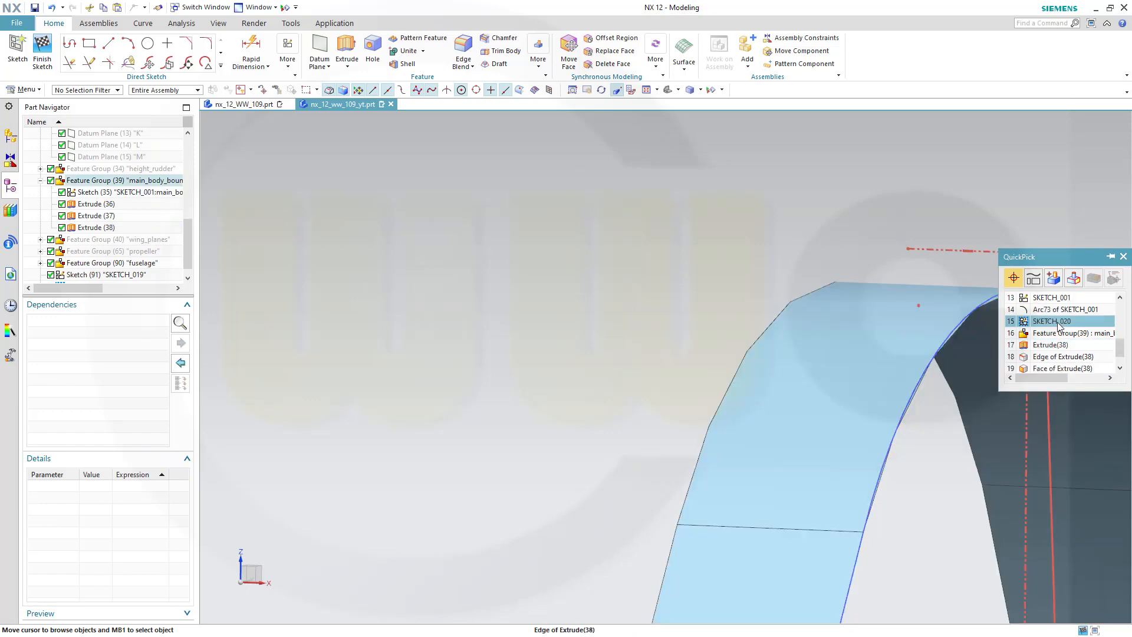
left_click(950, 235)
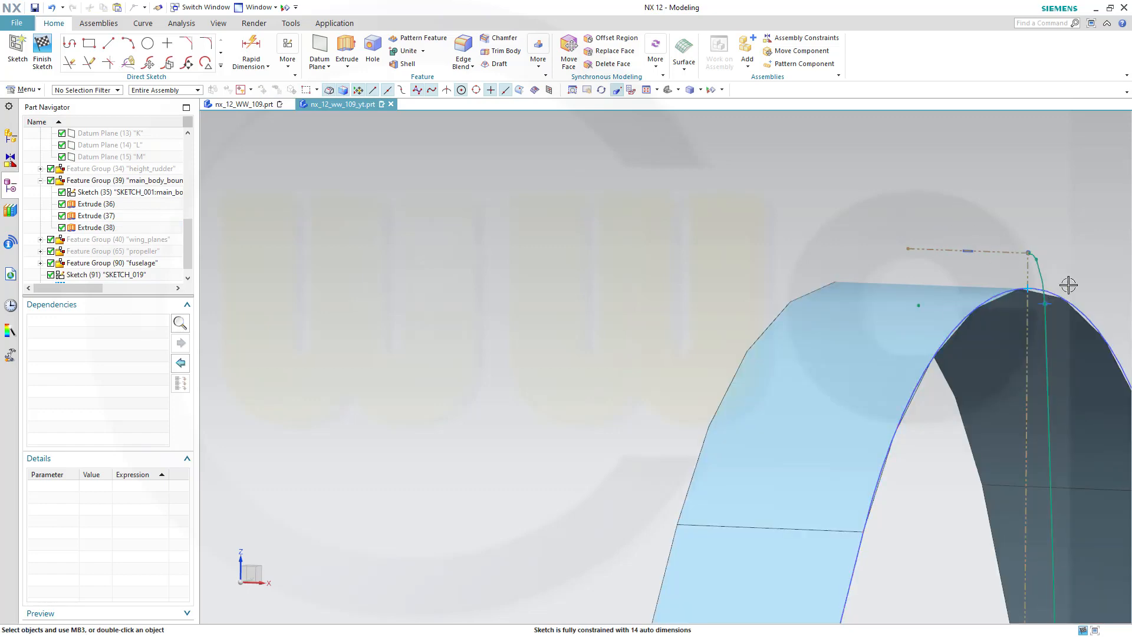
Make the profile's upper end point coincident with the intersection point on the fin's top arc
scroll(1078, 310, "up", 4)
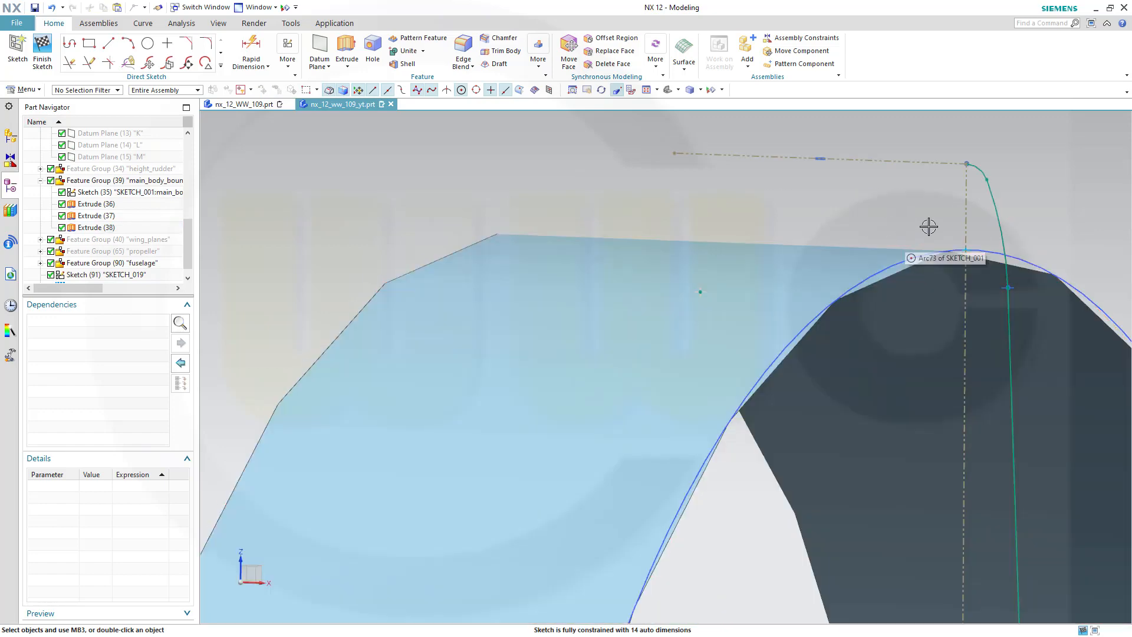
left_click(967, 251)
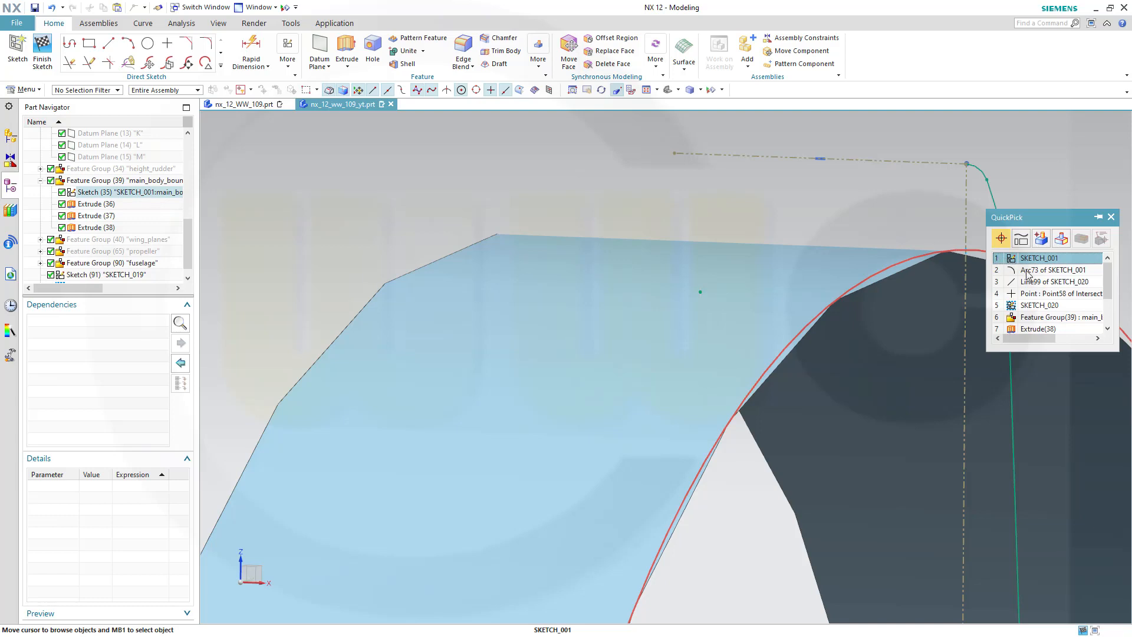
left_click(1035, 293)
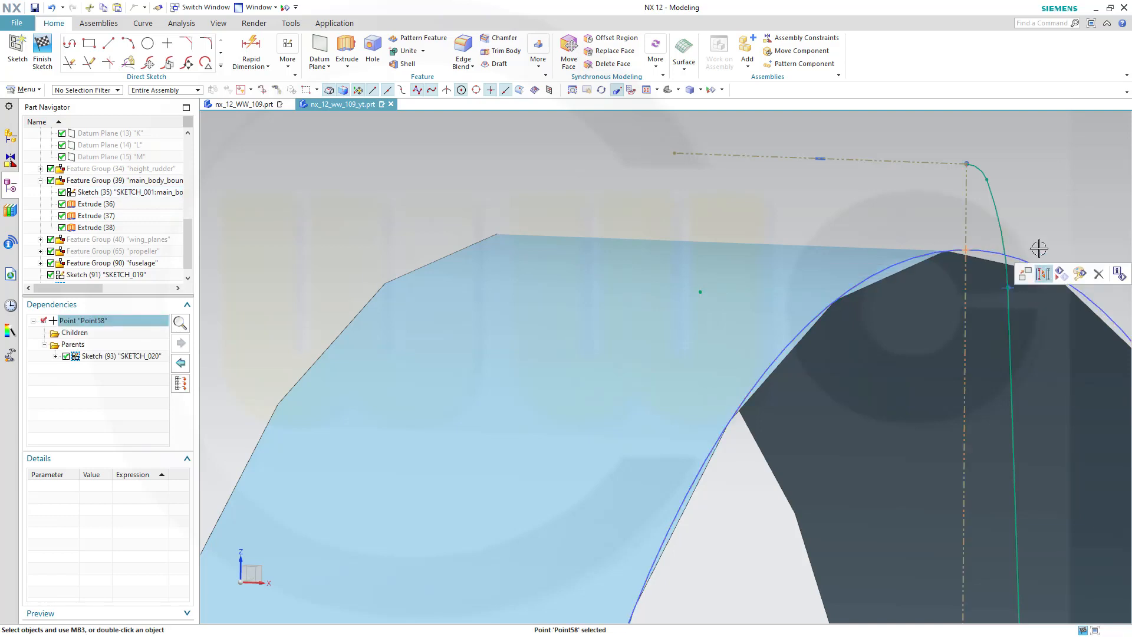
left_click(967, 167)
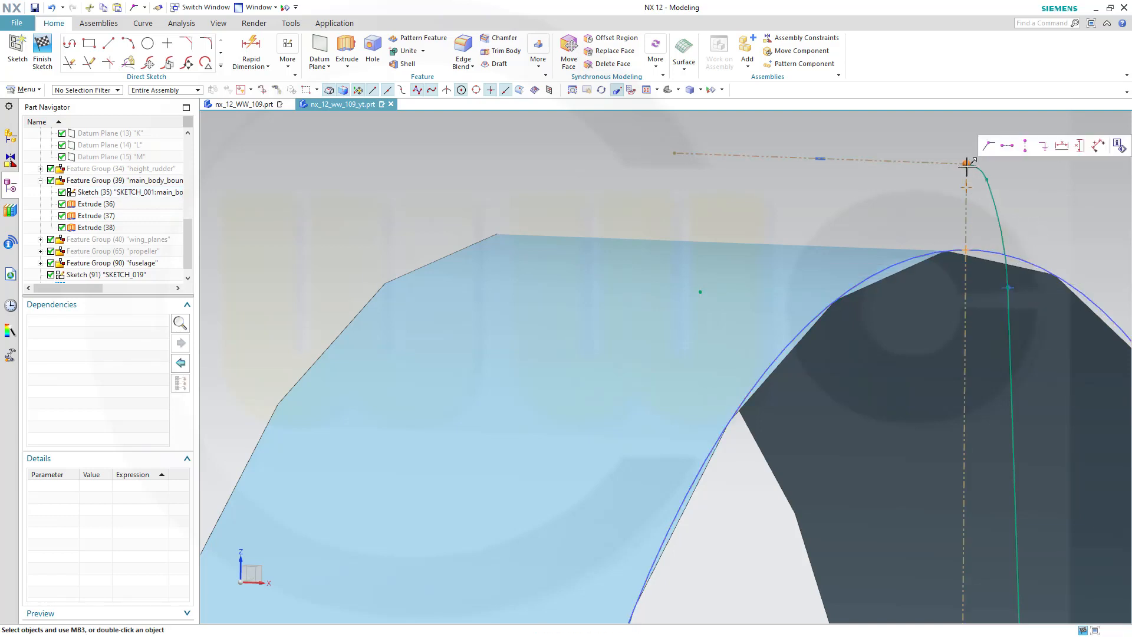
left_click(990, 151)
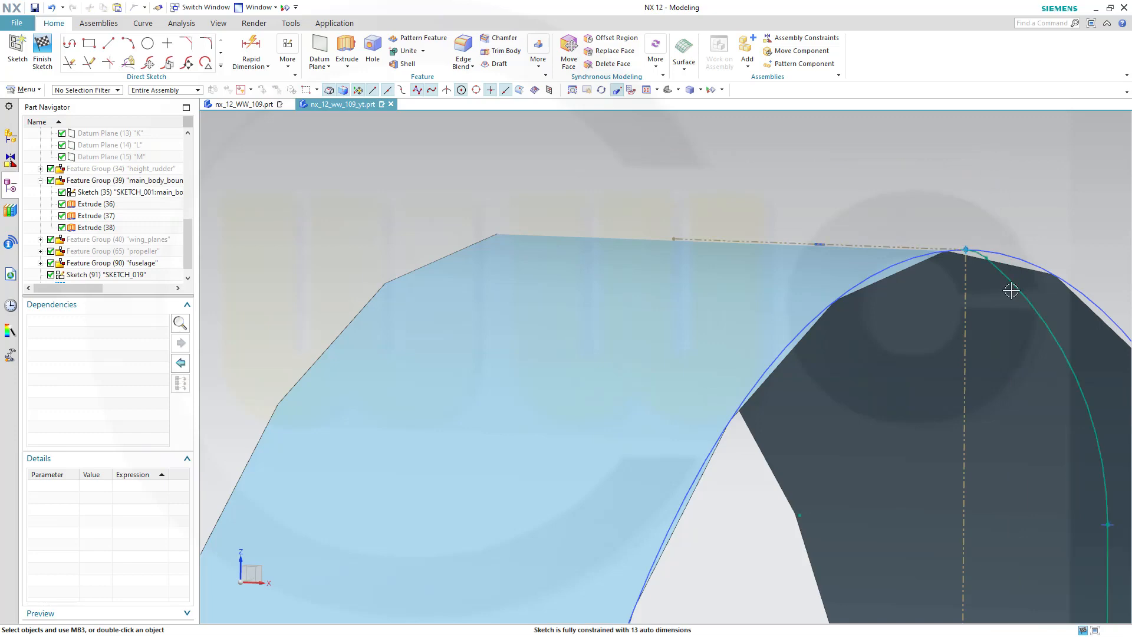
Orbit and zoom around the fin to check the constrained profile against the fin's top arc
scroll(1016, 295, "down", 5)
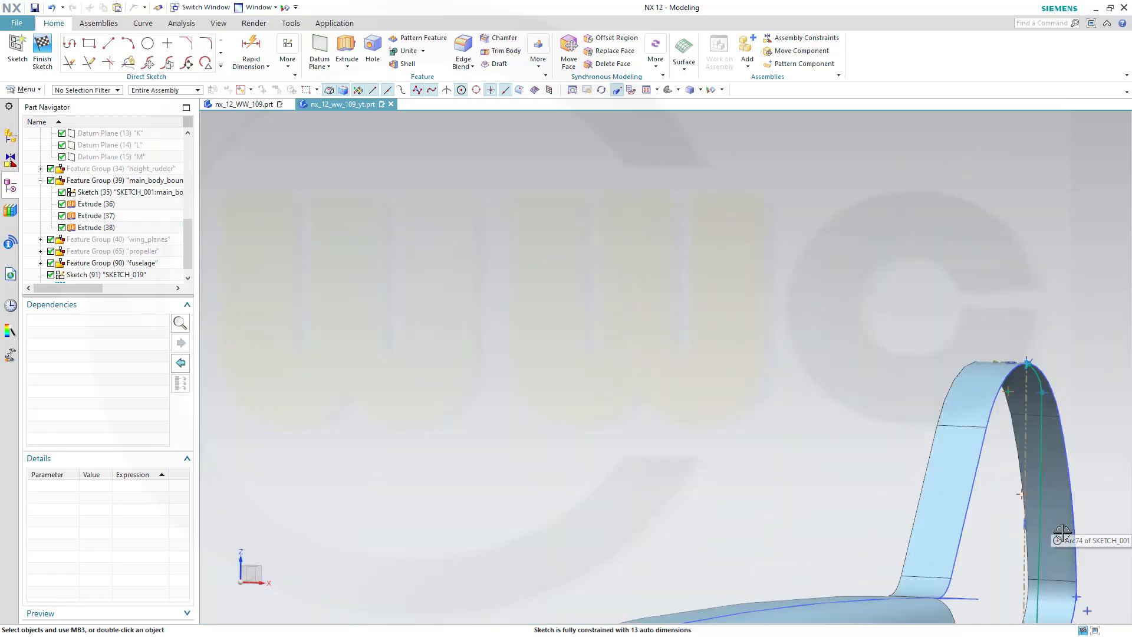
middle_click_drag(1061, 532, 890, 328)
scroll(790, 325, "up", 2)
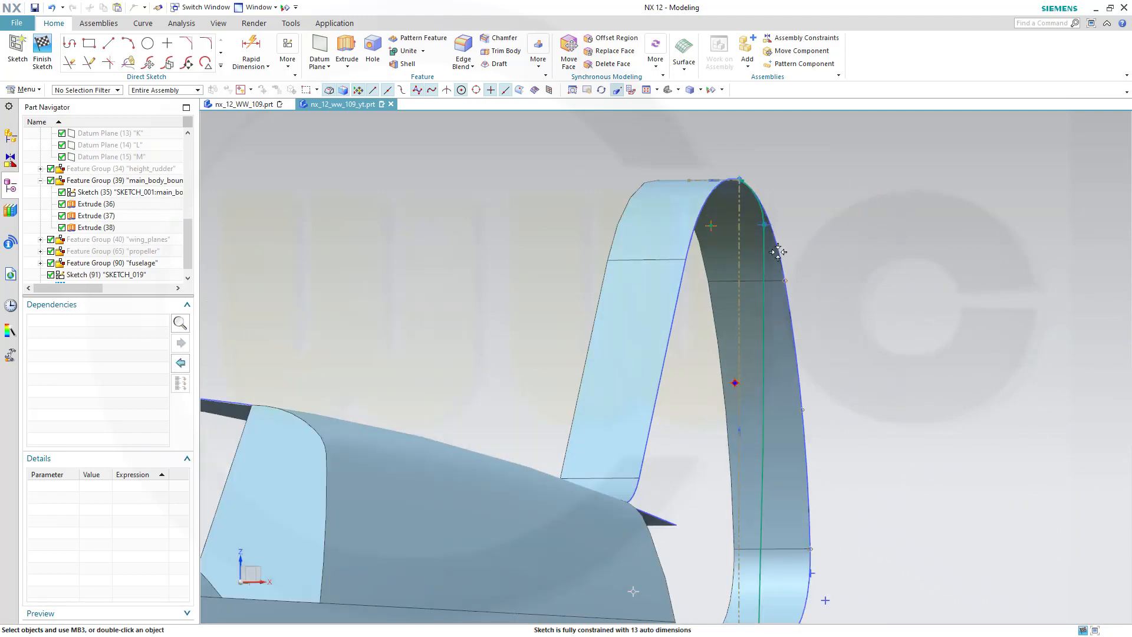
scroll(777, 251, "up", 1)
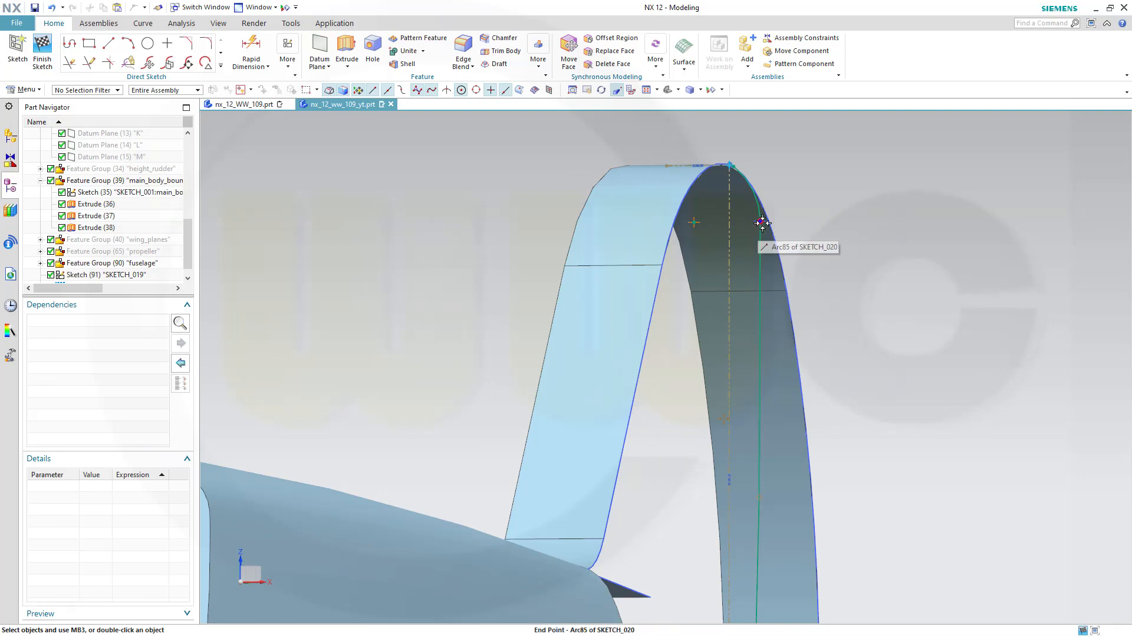
left_click_drag(760, 221, 743, 176)
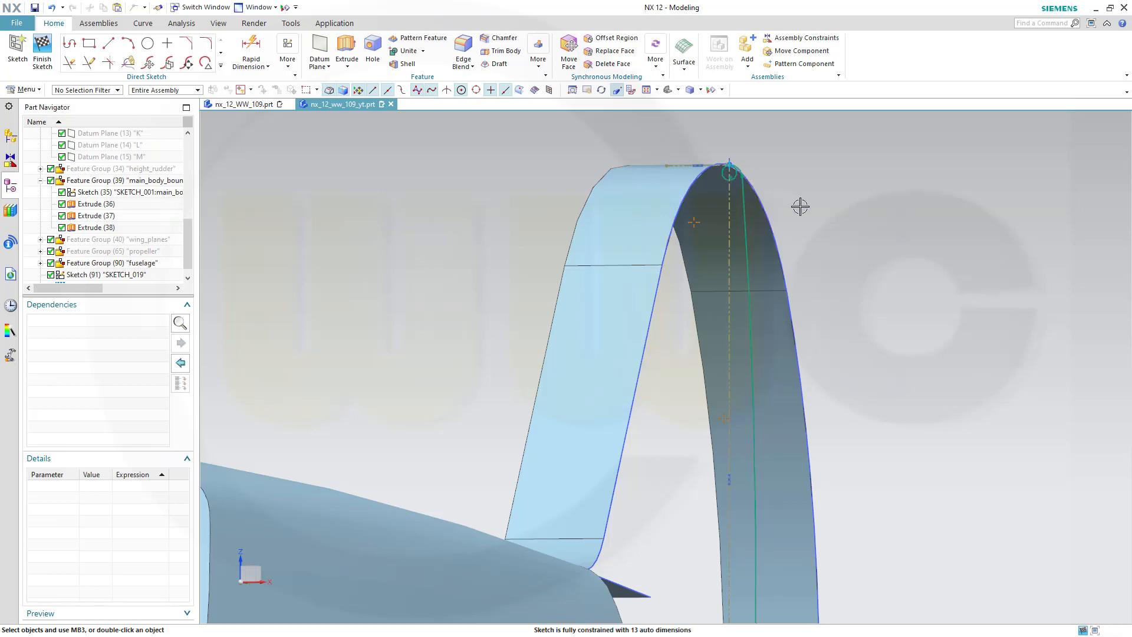
scroll(896, 363, "down", 2)
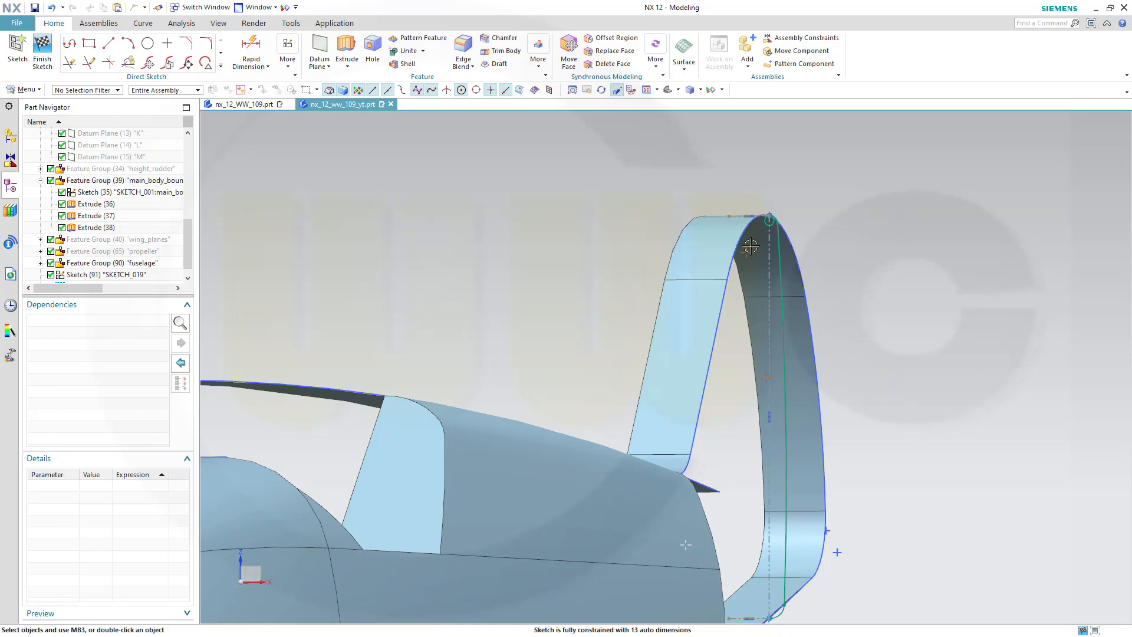
scroll(750, 247, "up", 4)
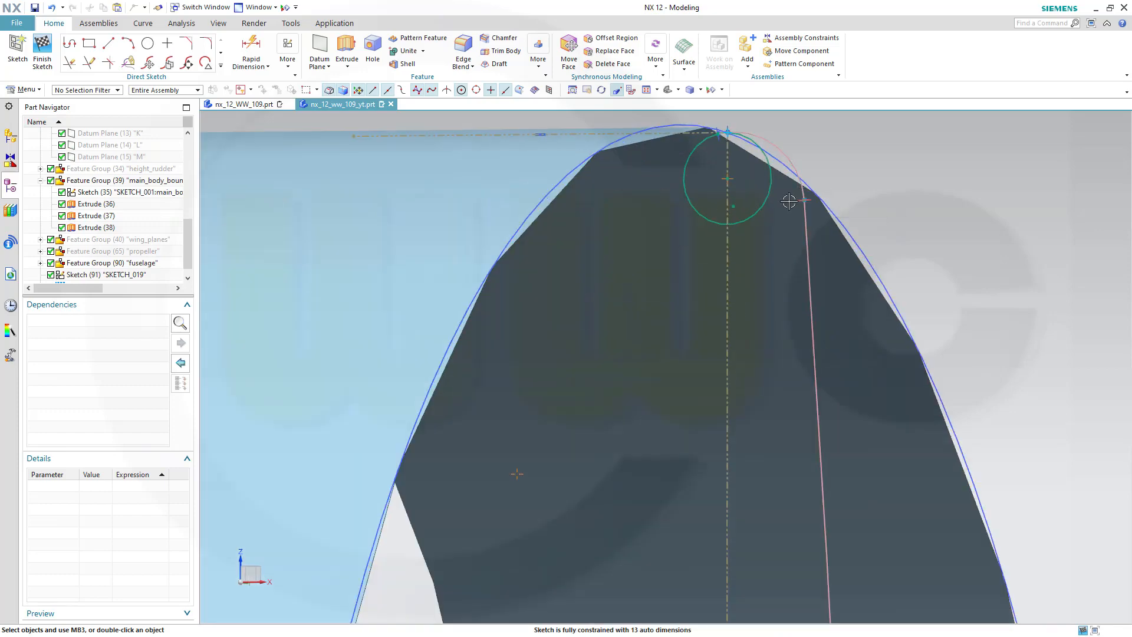
Undo the last coincident constraint and drag the profile's point back toward the fin's top arc
scroll(778, 201, "down", 1)
scroll(775, 206, "up", 1)
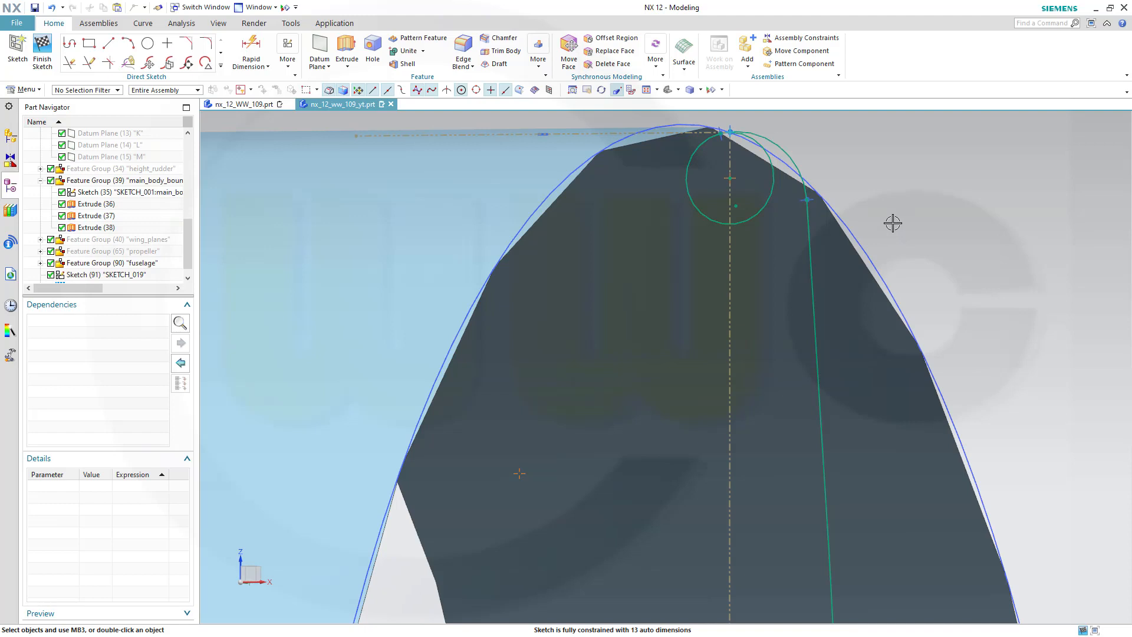
key("ctrl+z")
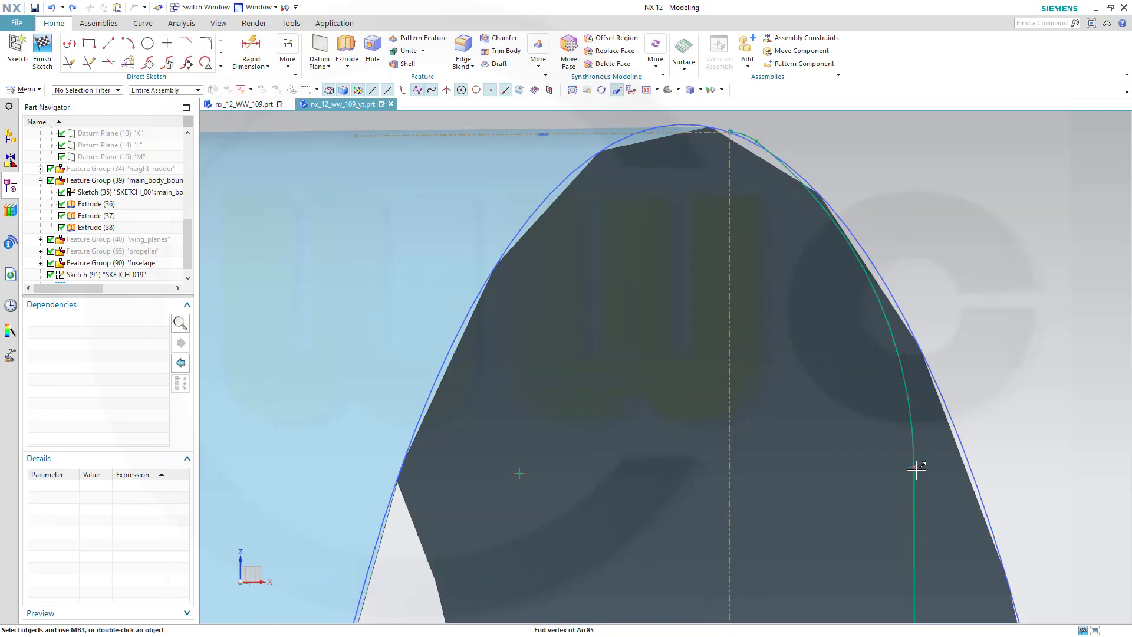
mouse_move(915, 472)
left_mouse_down()
mouse_move(866, 313)
mouse_move(811, 225)
mouse_move(793, 222)
mouse_move(776, 180)
left_mouse_up()
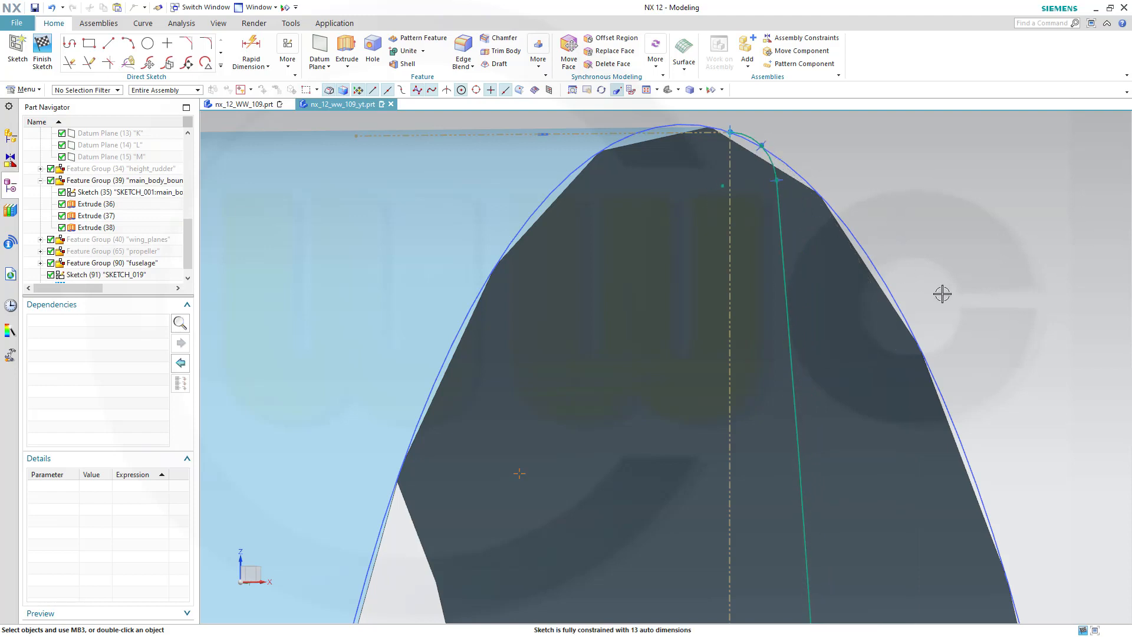
Finish the profile sketch
scroll(948, 281, "down", 6)
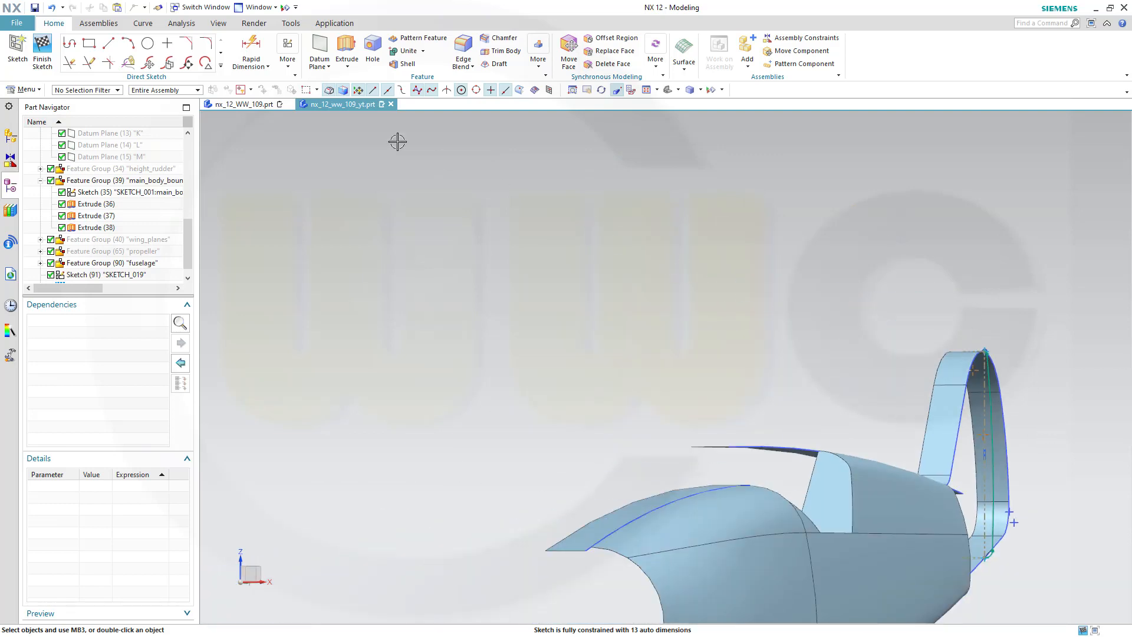
left_click(41, 49)
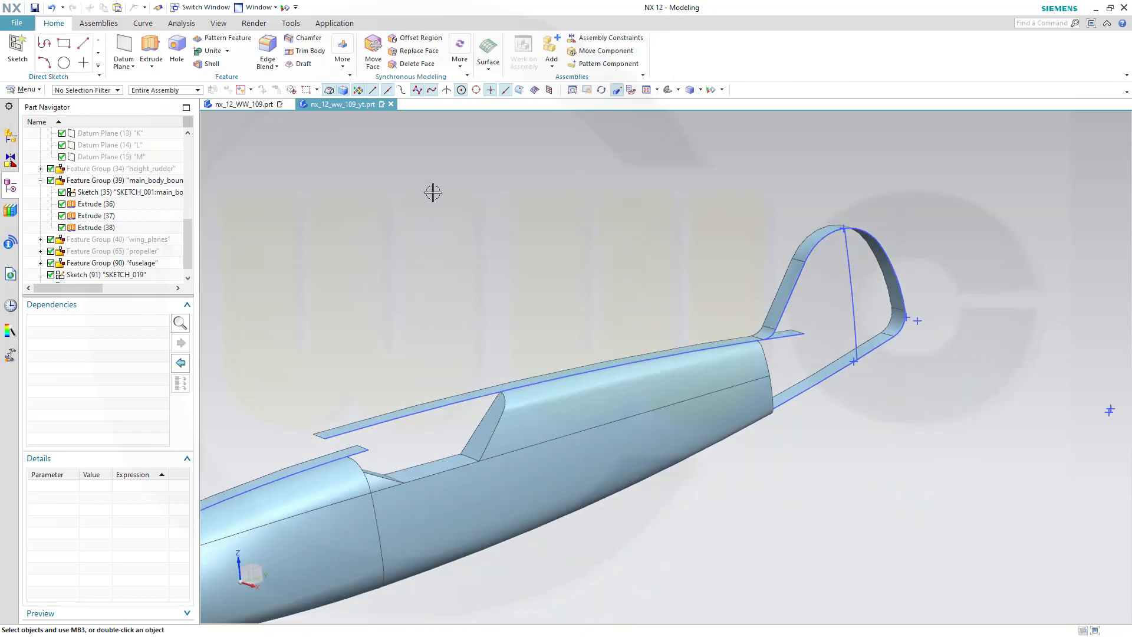
scroll(555, 236, "up", 1)
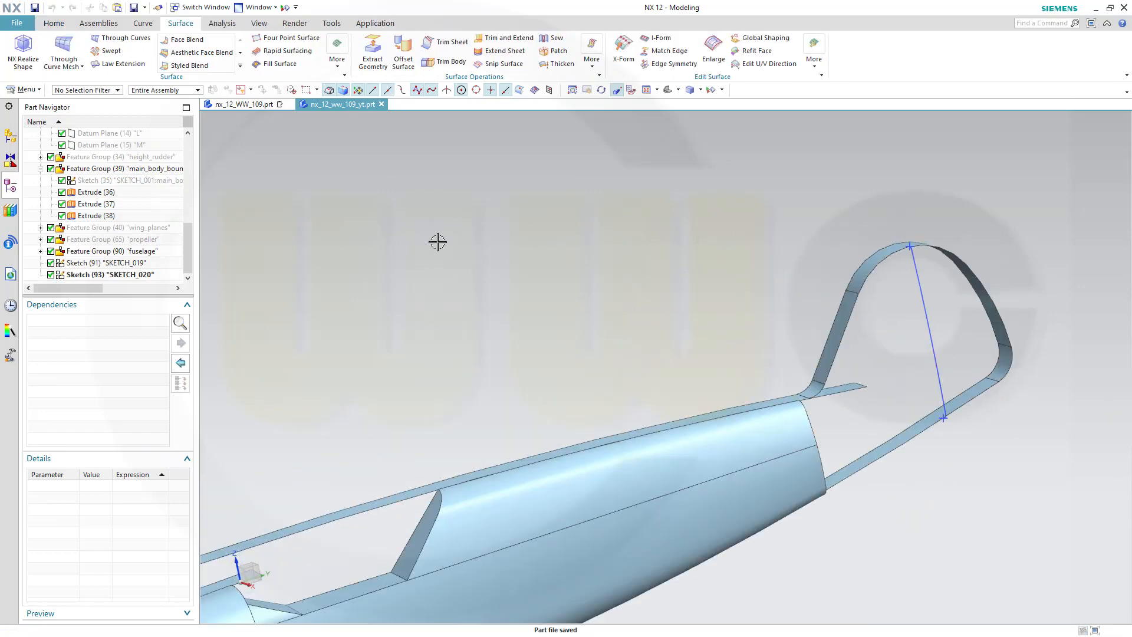
scroll(546, 295, "down", 2)
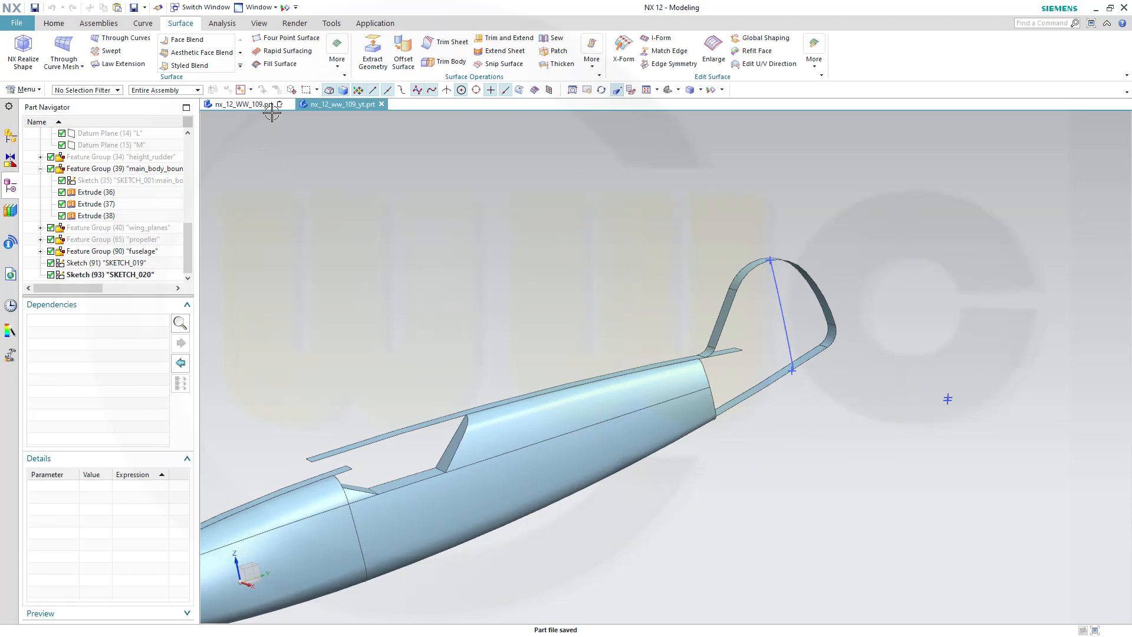
Trim the fin profile curve at the main sketch datum plane, keeping the selected region
left_click(142, 23)
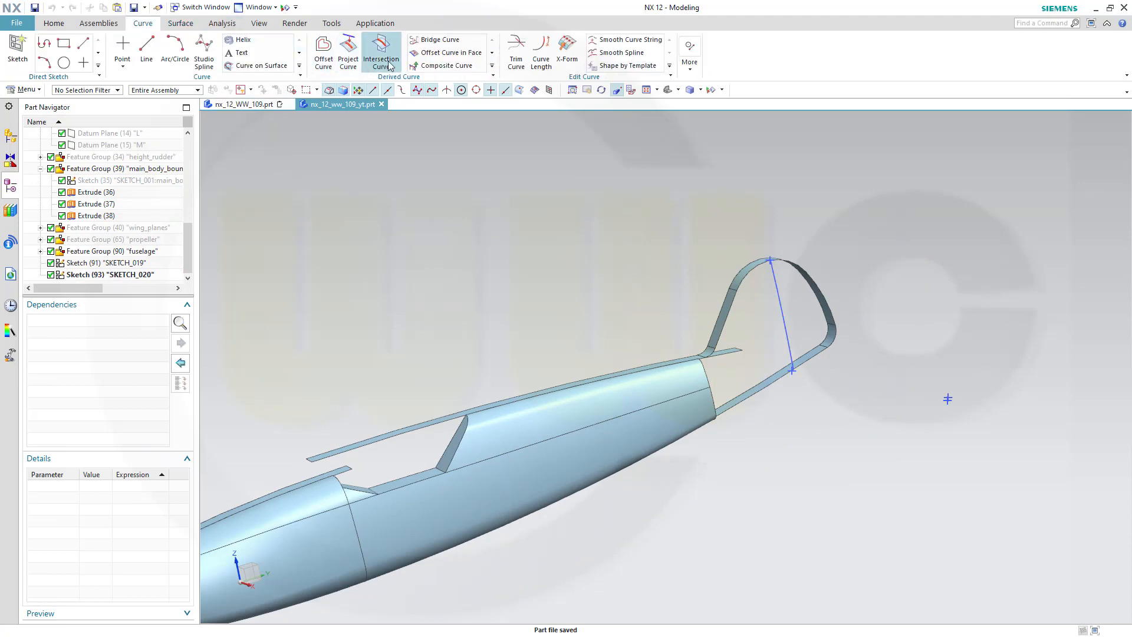
left_click(514, 59)
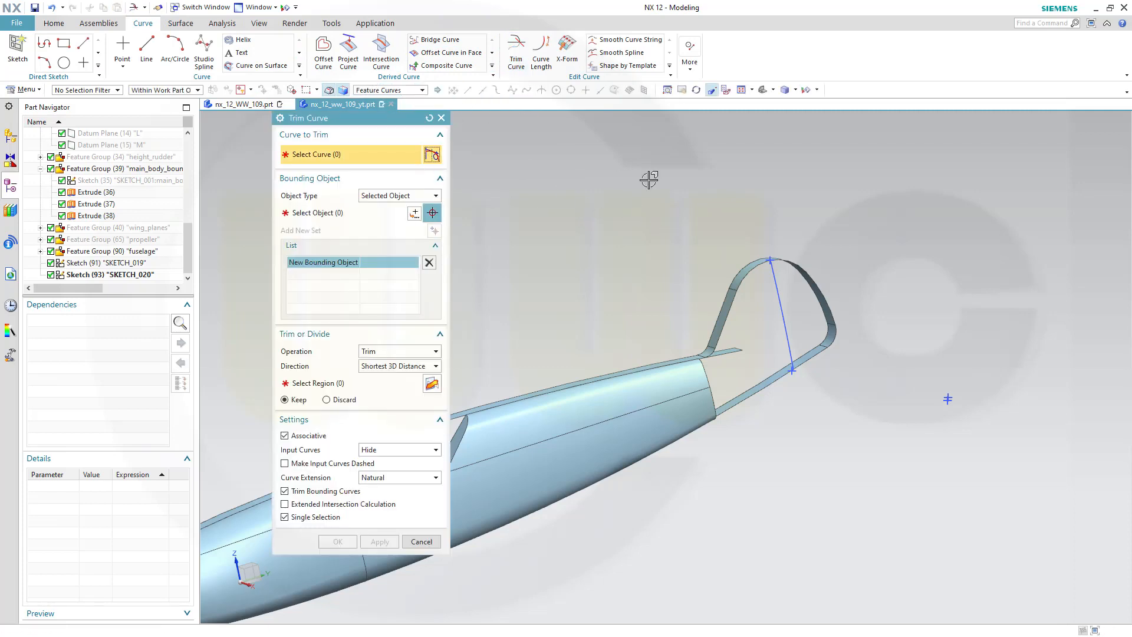
left_click(775, 299)
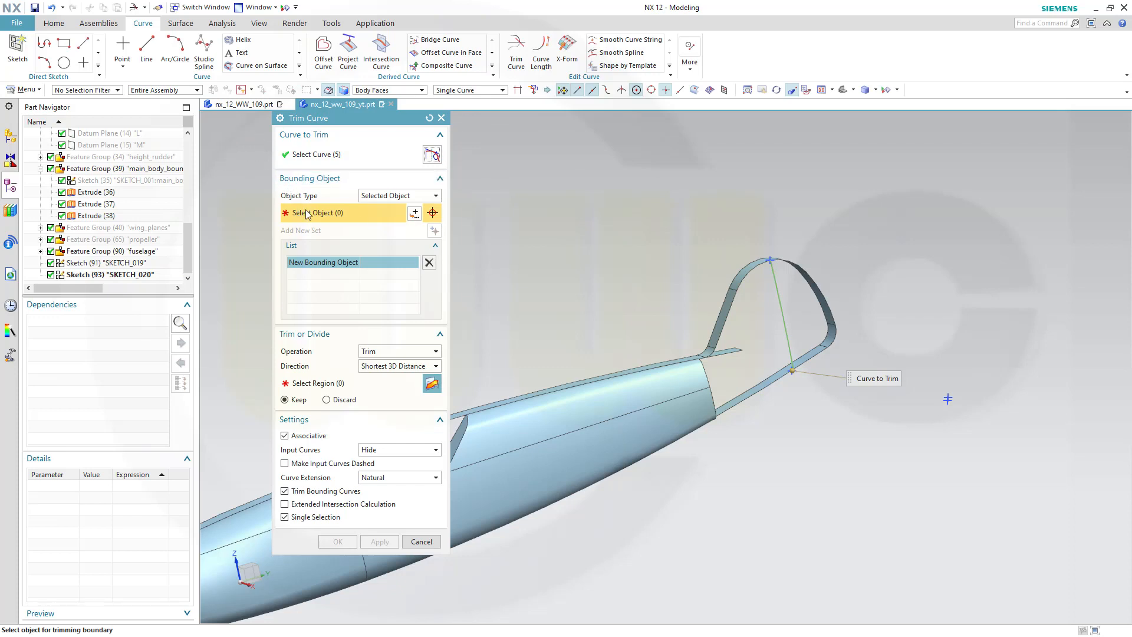
scroll(160, 177, "up", 5)
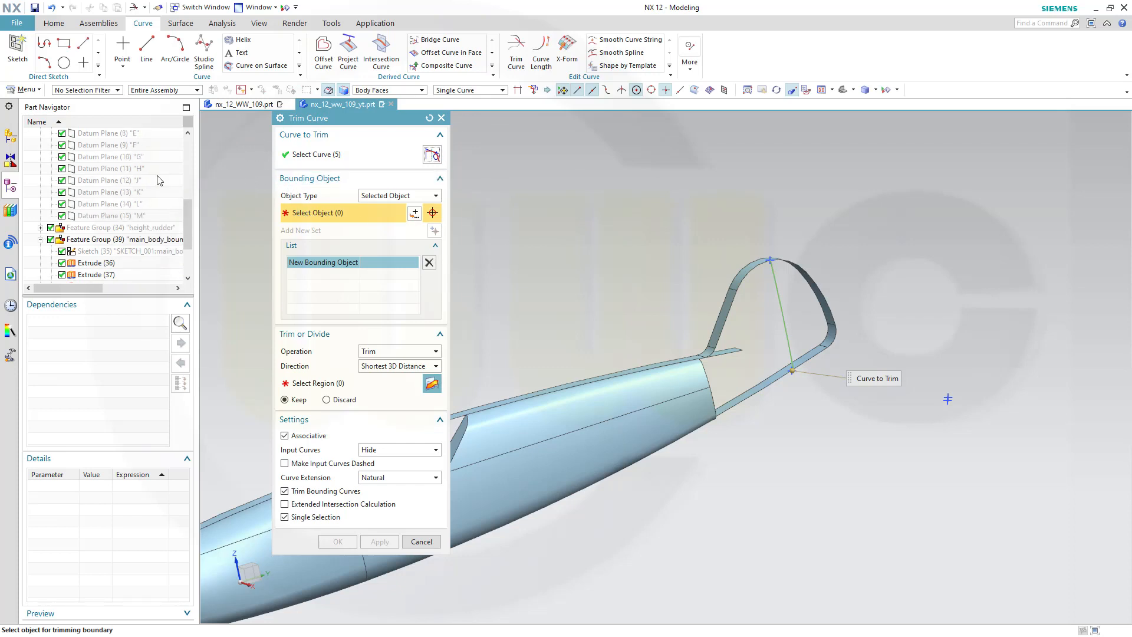
left_click(148, 169)
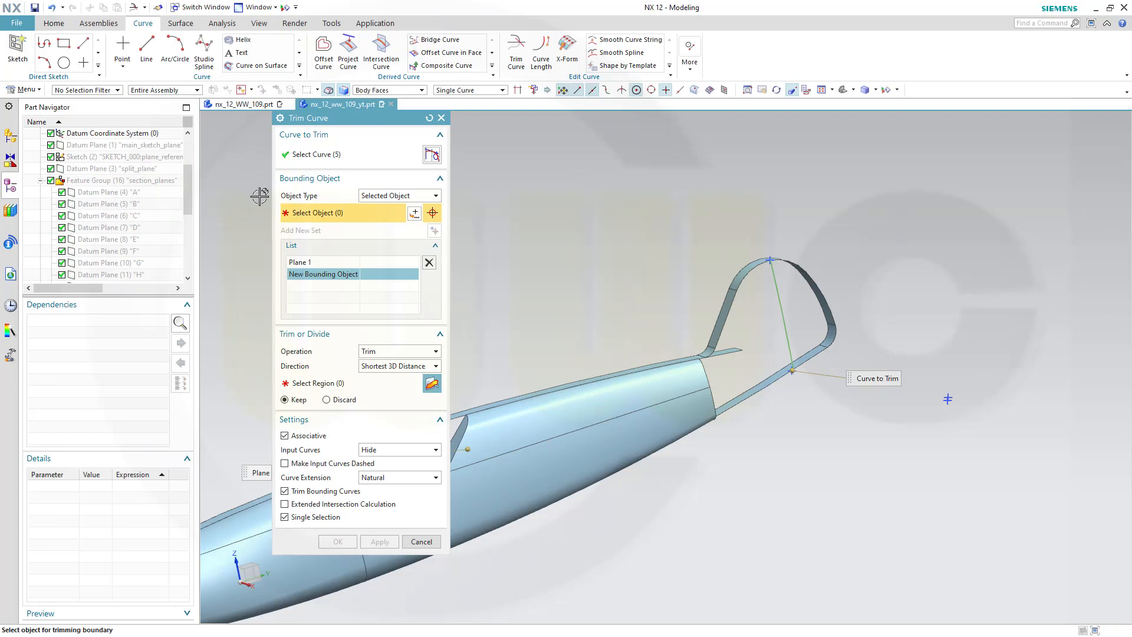
scroll(758, 409, "up", 2)
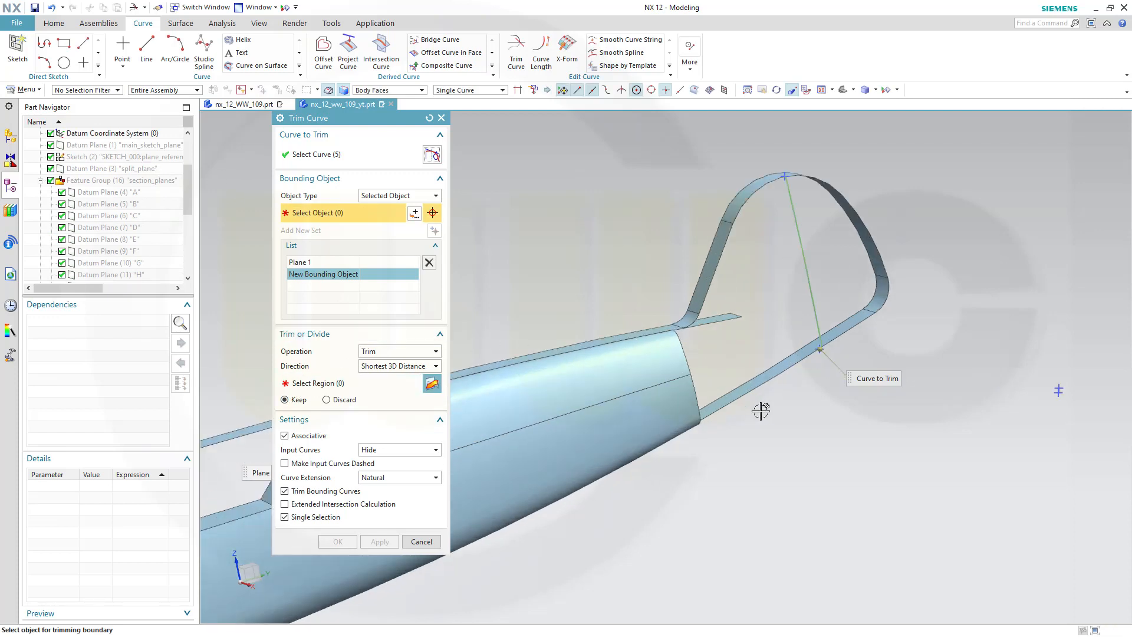
scroll(790, 399, "up", 3)
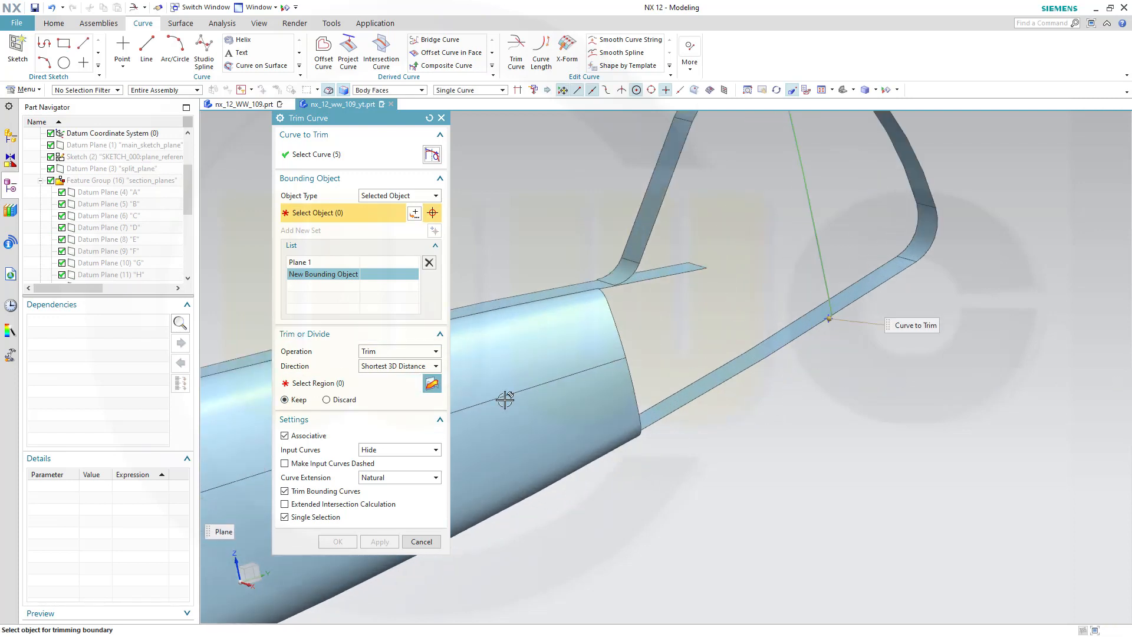
left_click(318, 383)
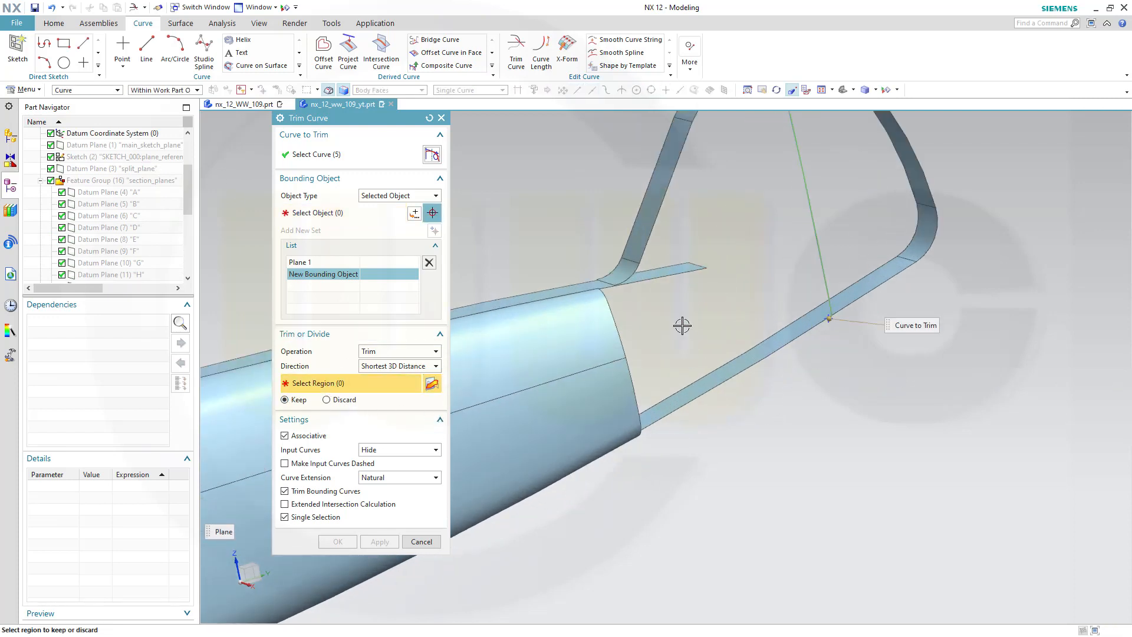
left_click(831, 302)
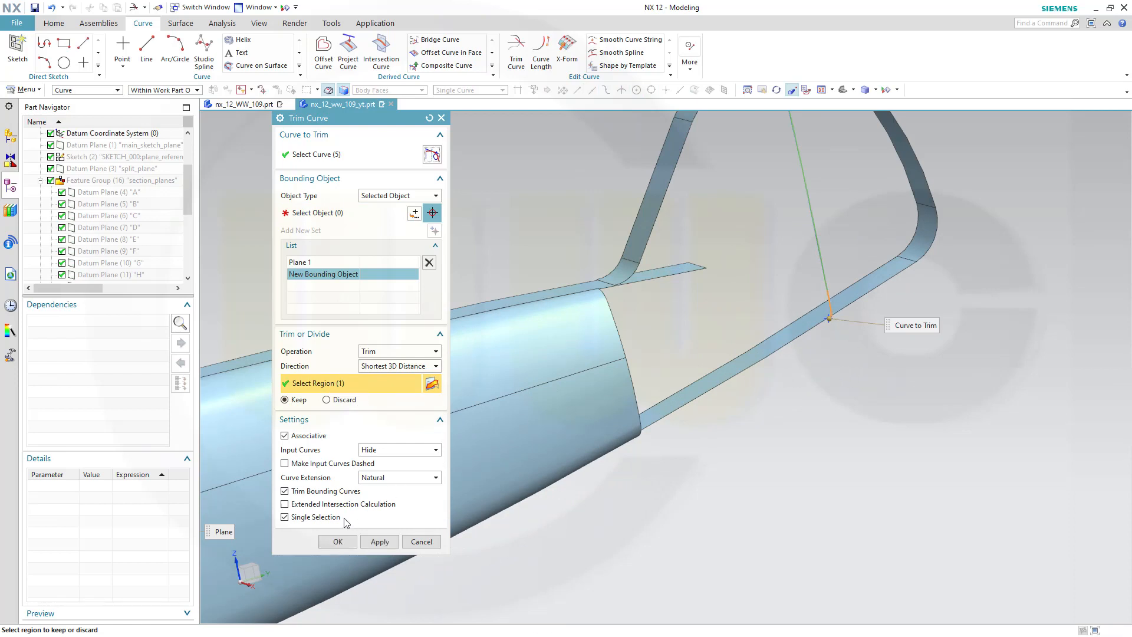
left_click(337, 541)
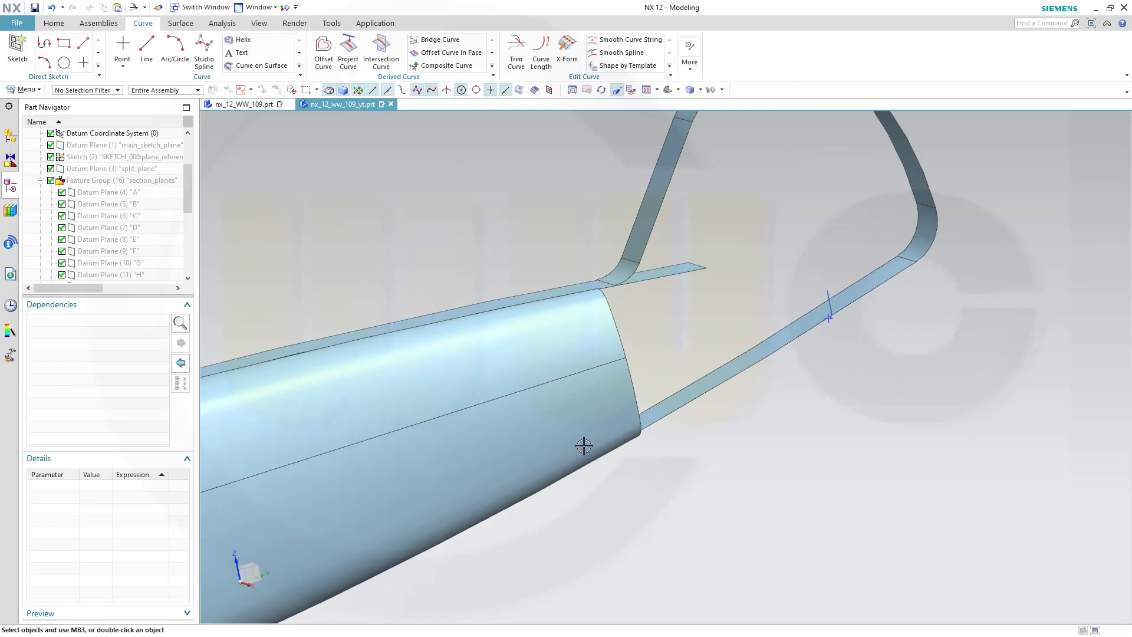
Create a new sketch on the datum plane main_sketch_plane
middle_click_drag(768, 395, 746, 364)
middle_click_drag(854, 438, 584, 215, "shift")
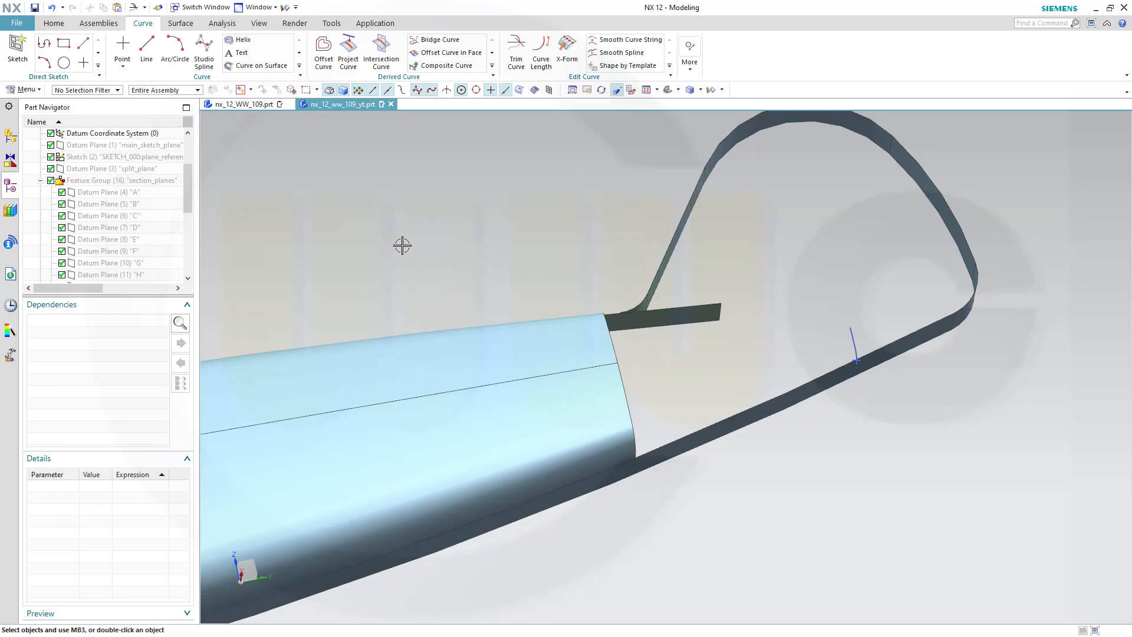
middle_click_drag(434, 255, 437, 267)
left_click(24, 62)
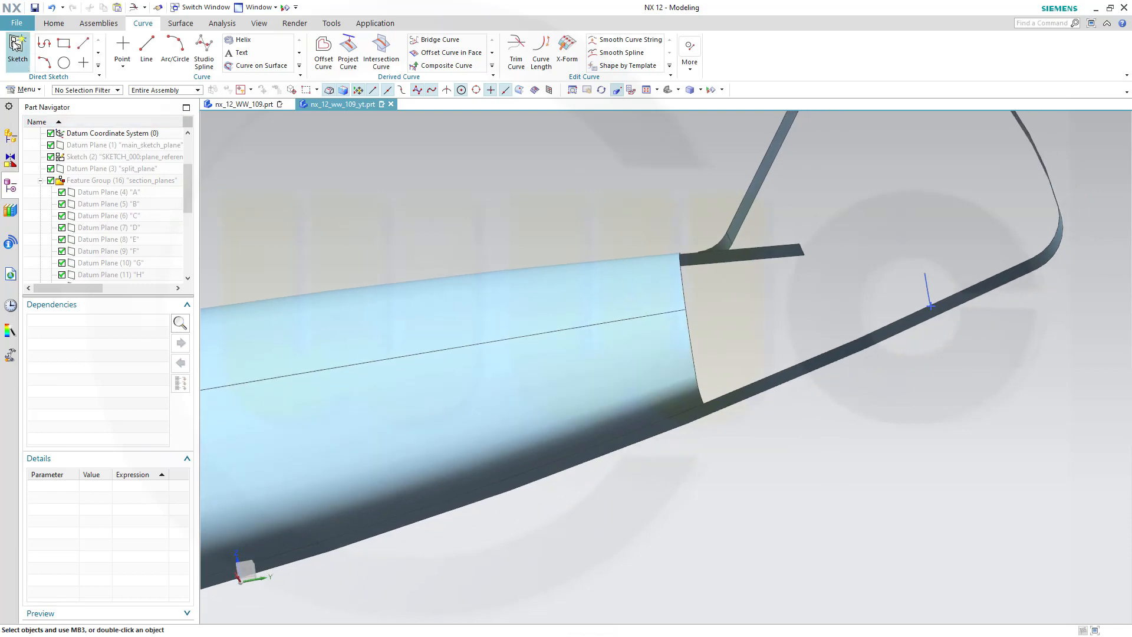
left_click_drag(185, 175, 184, 148)
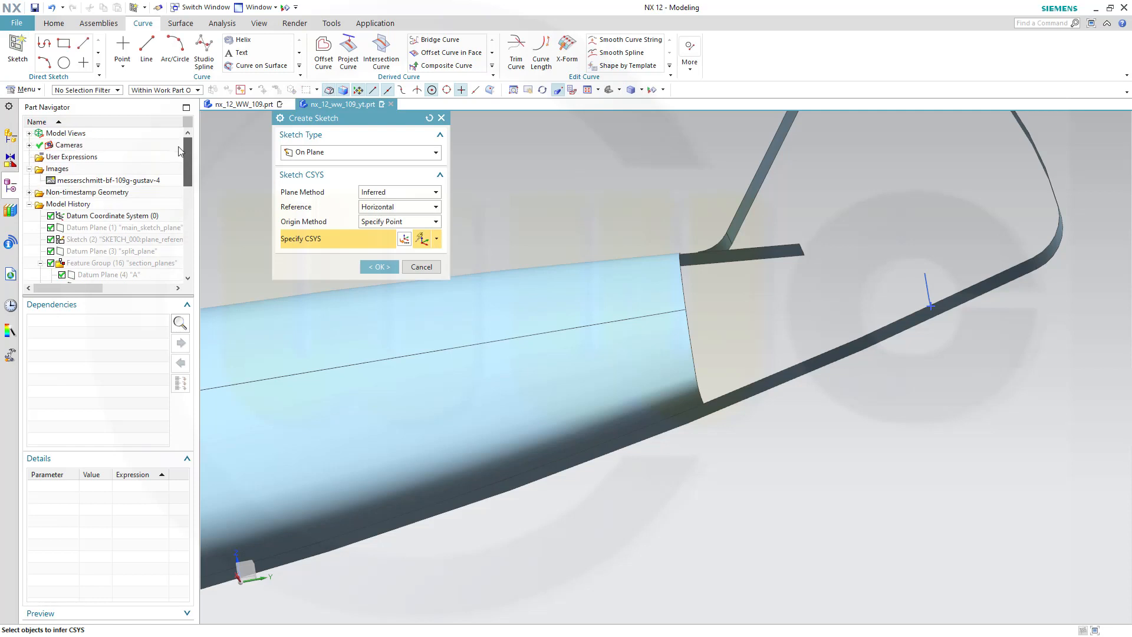
left_click(166, 230)
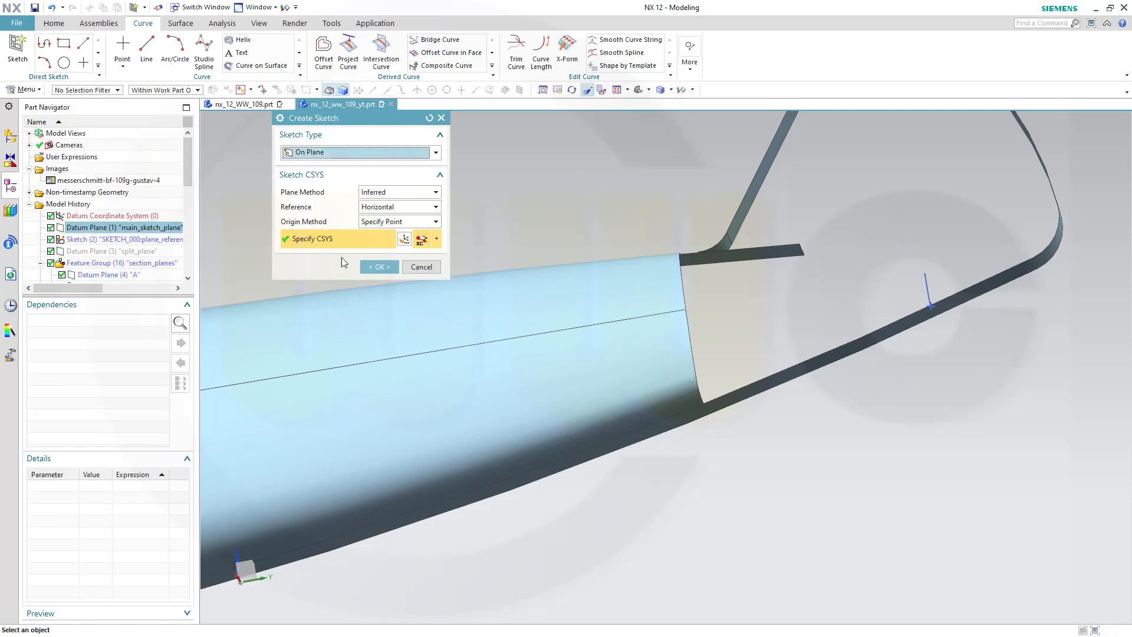
left_click(379, 266)
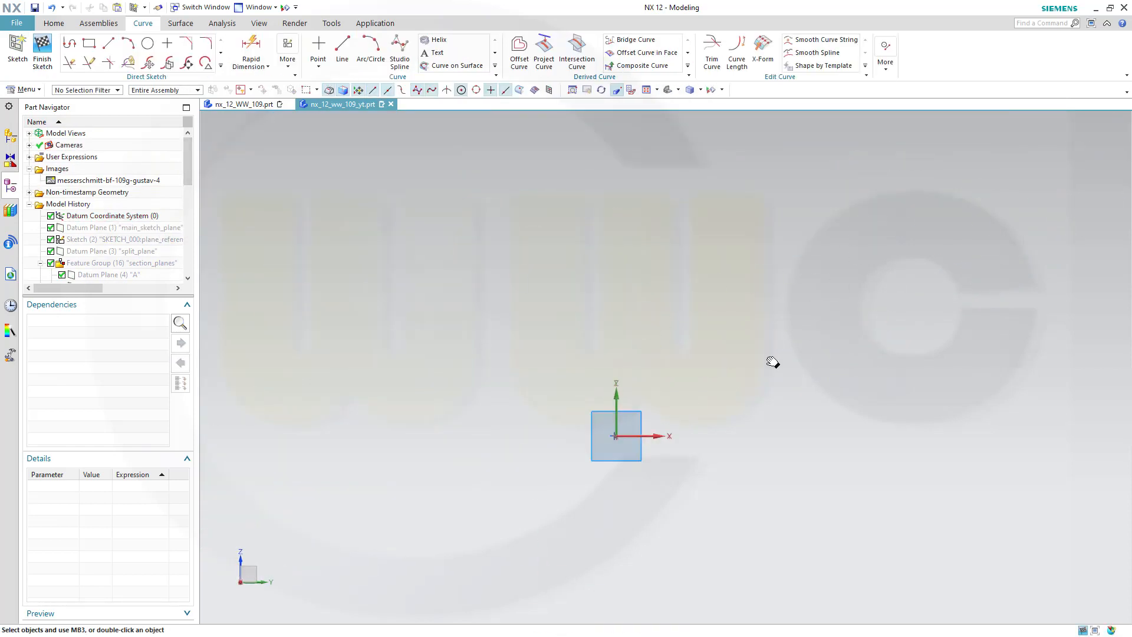
middle_click_drag(960, 262, 768, 377, "shift")
scroll(758, 357, "up", 2)
scroll(705, 306, "down", 1)
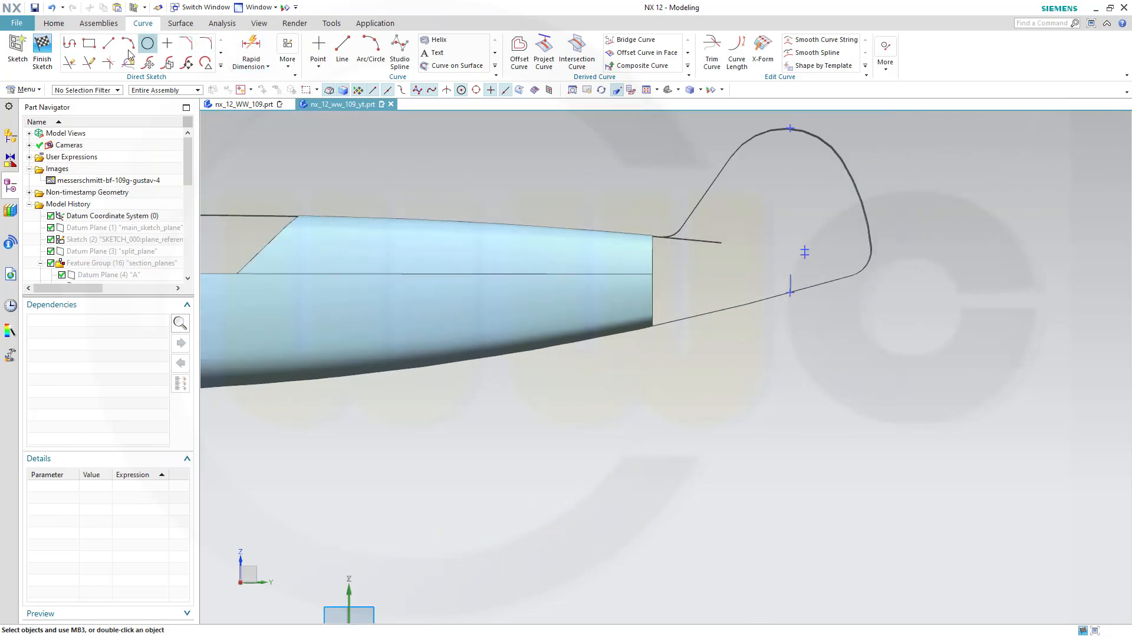
Draw a horizontal sketch line between the fuselage's rear end and the fin
left_click(342, 51)
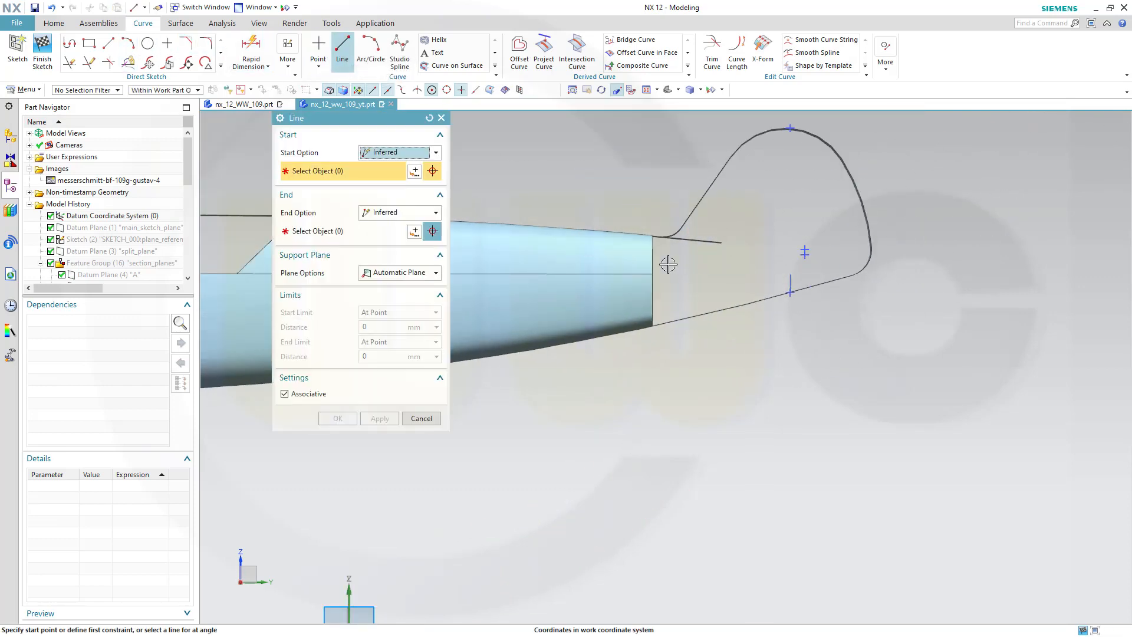
left_click(690, 263)
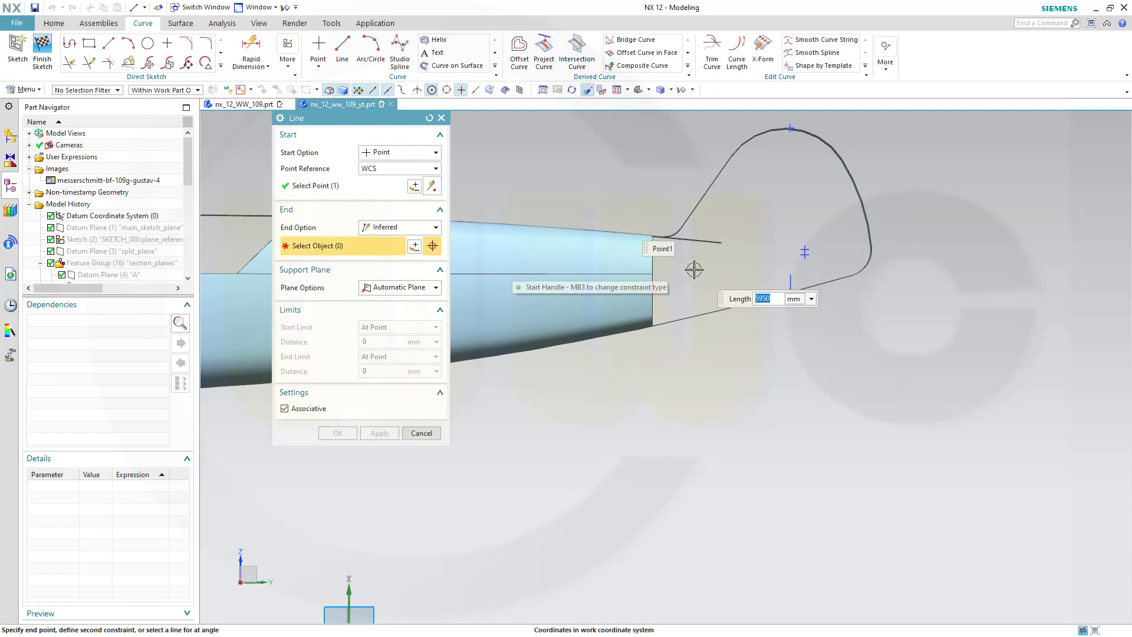
left_click(109, 43)
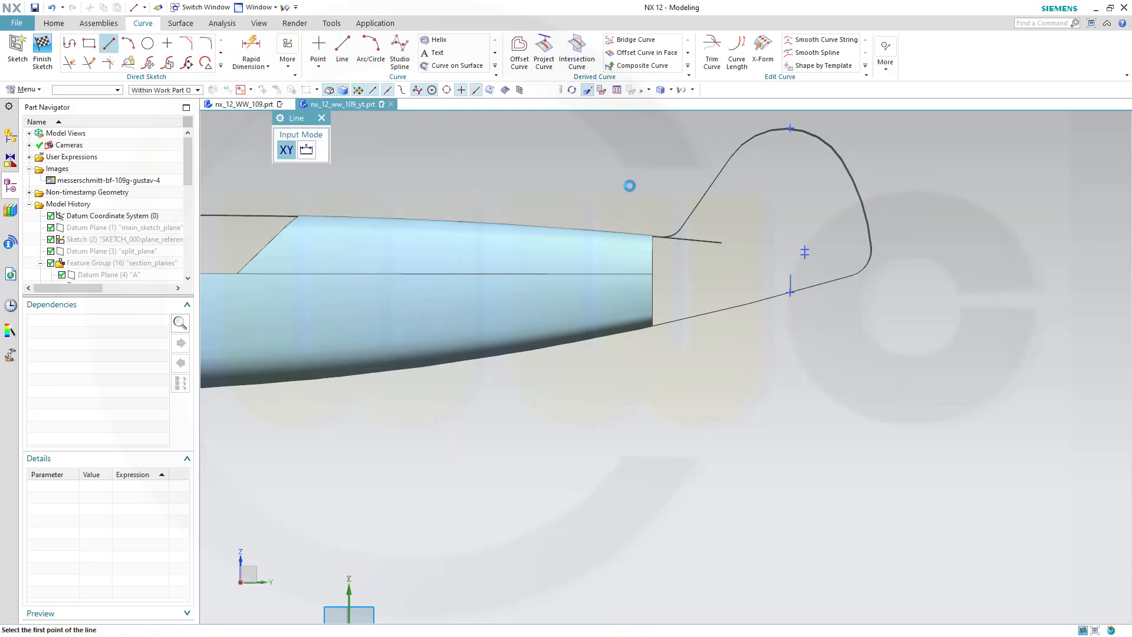
left_click(666, 261)
left_click(768, 260)
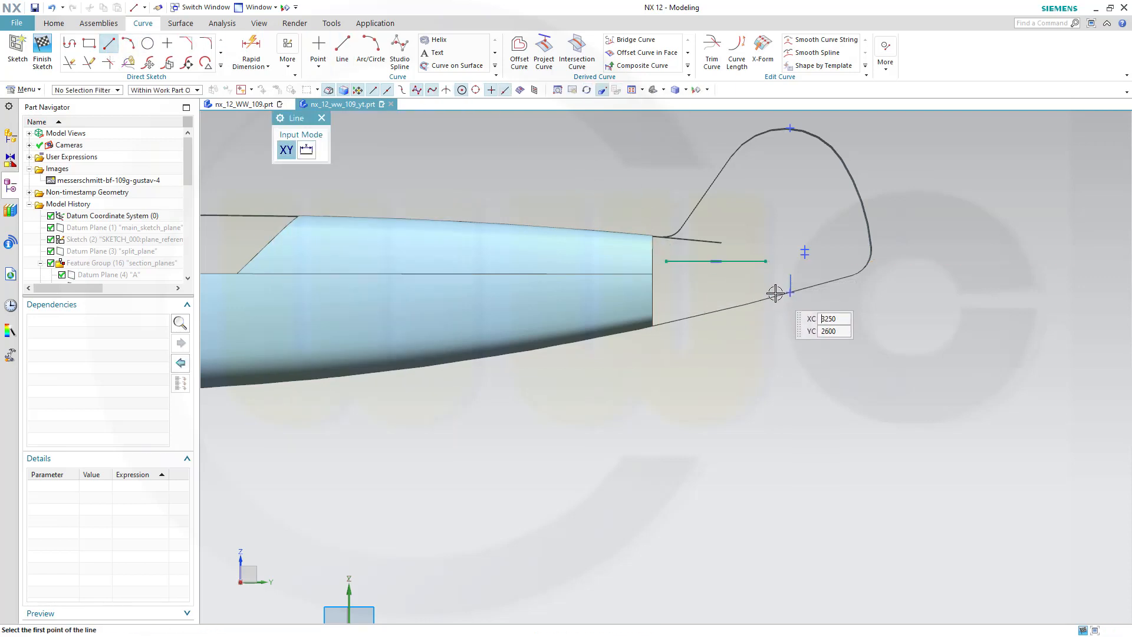
key("Escape")
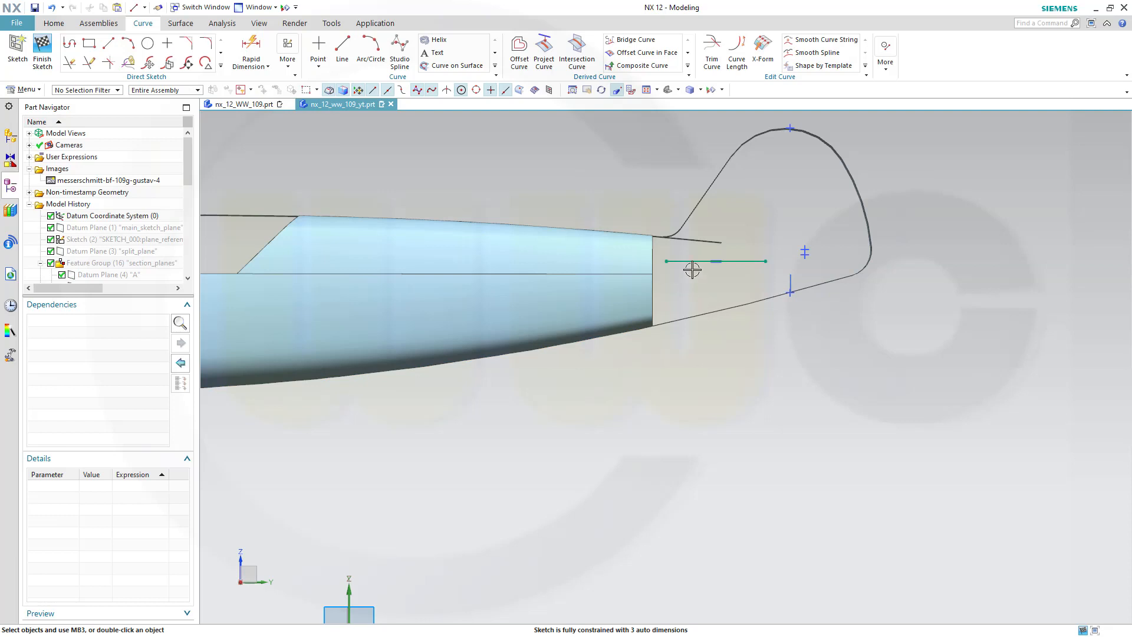
Constrain the new line collinear with the datum plane split_plane
left_click(688, 260)
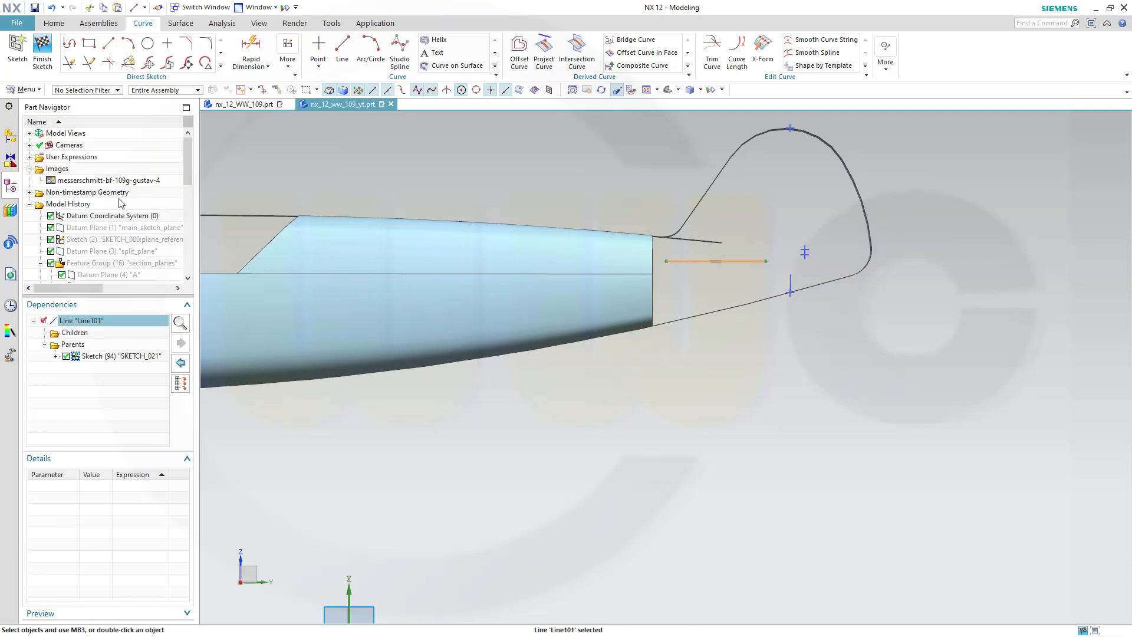
left_click(118, 251)
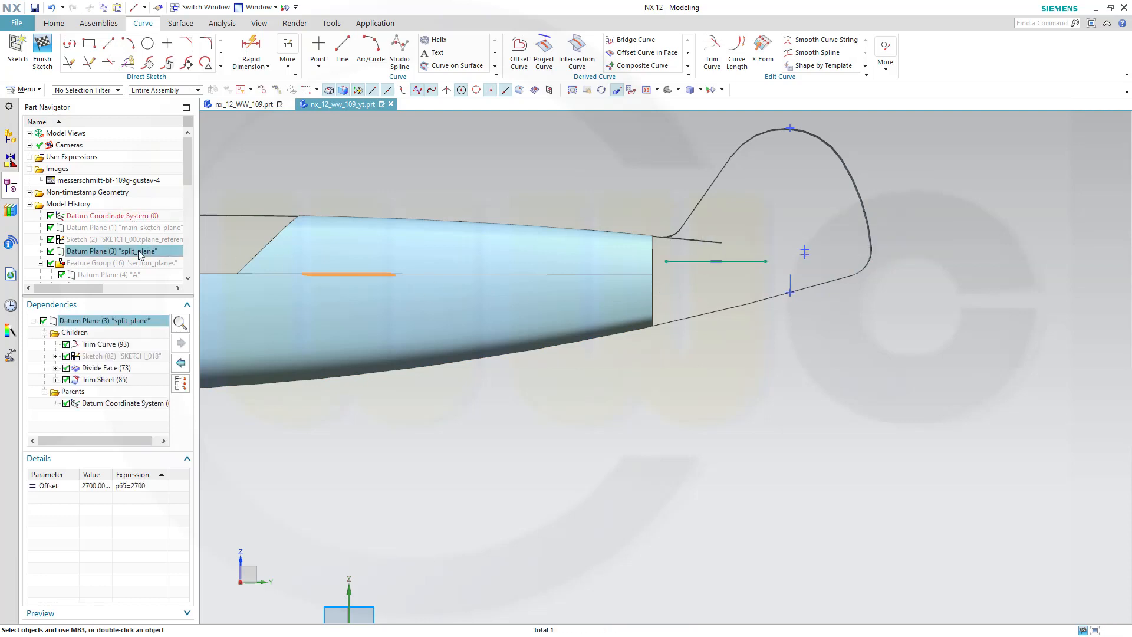
left_click(678, 262)
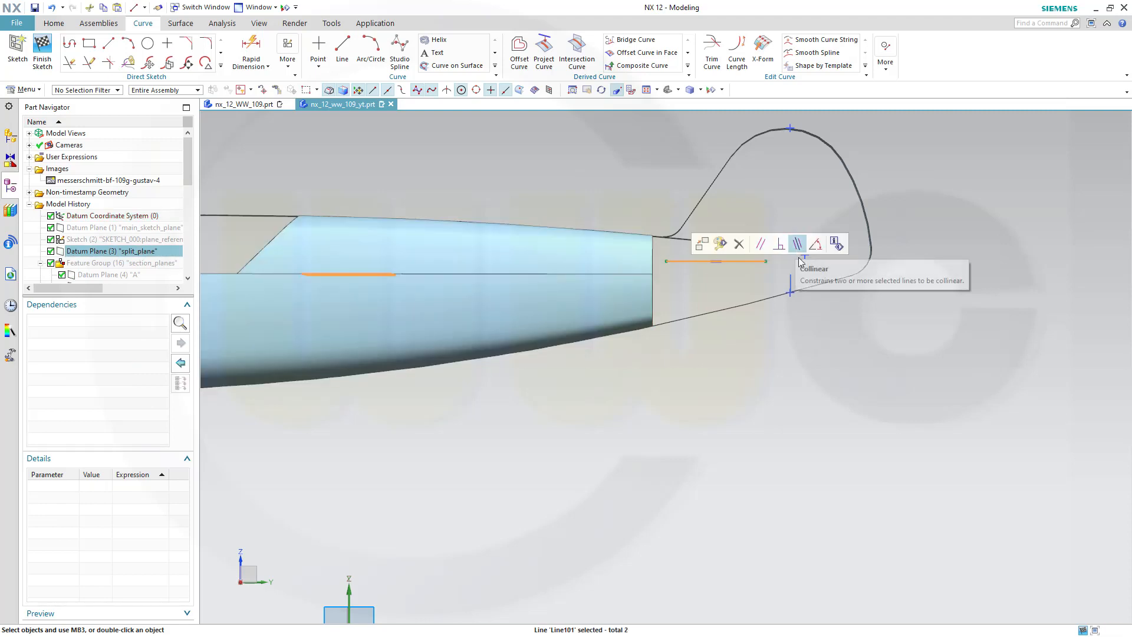
left_click(795, 250)
Constrain the new horizontal line's rear end point to lie on datum plane M
left_click(766, 274)
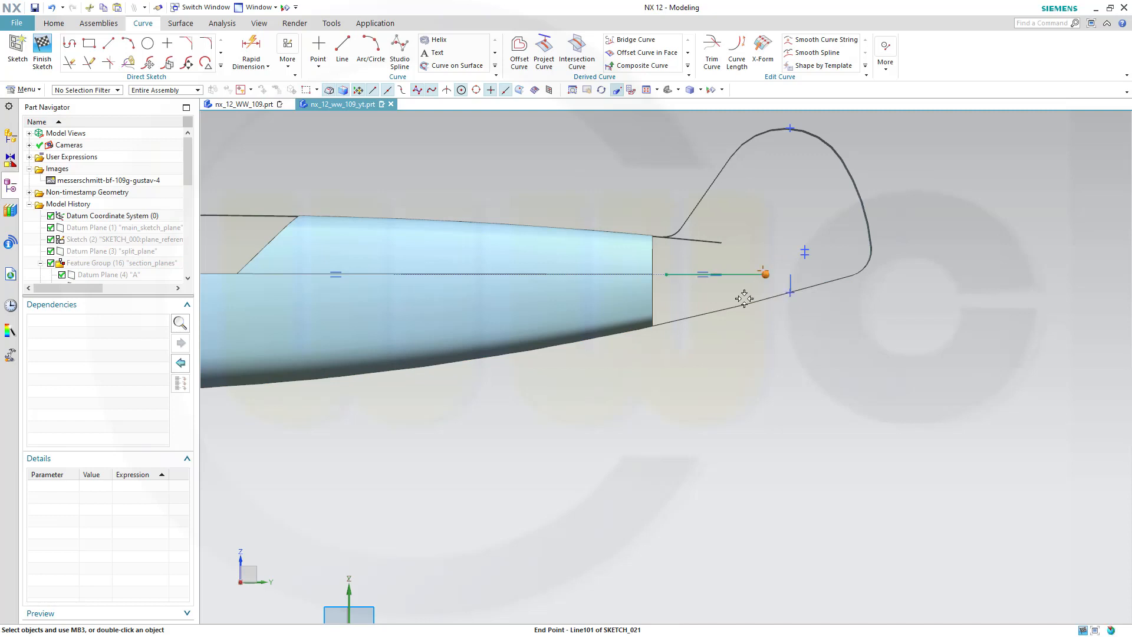
left_click_drag(191, 187, 191, 235)
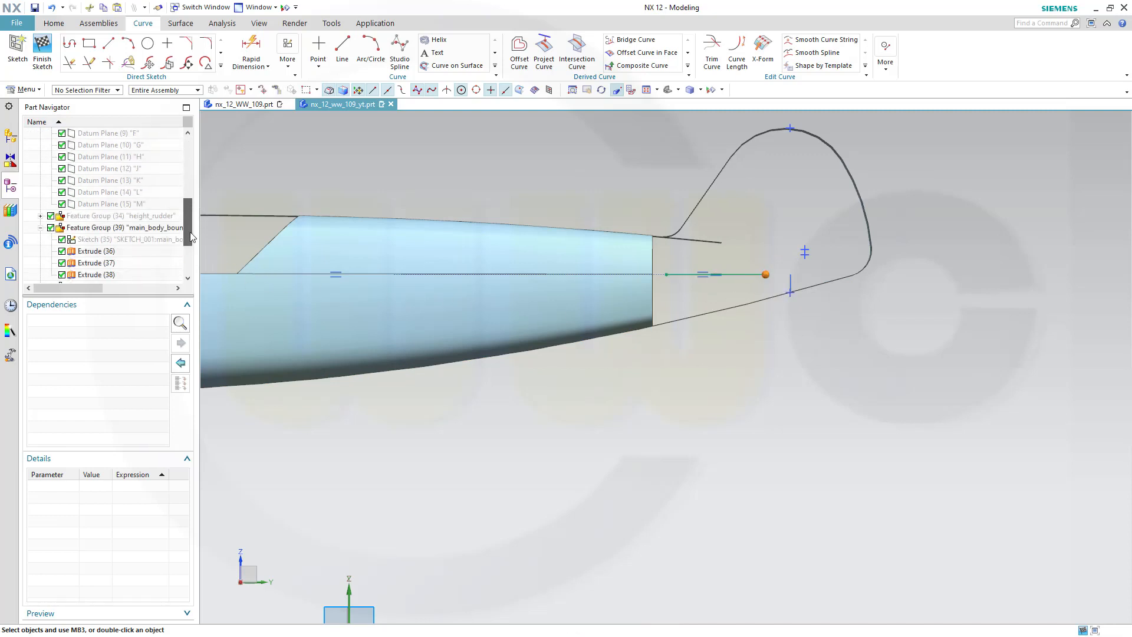
left_click(139, 204)
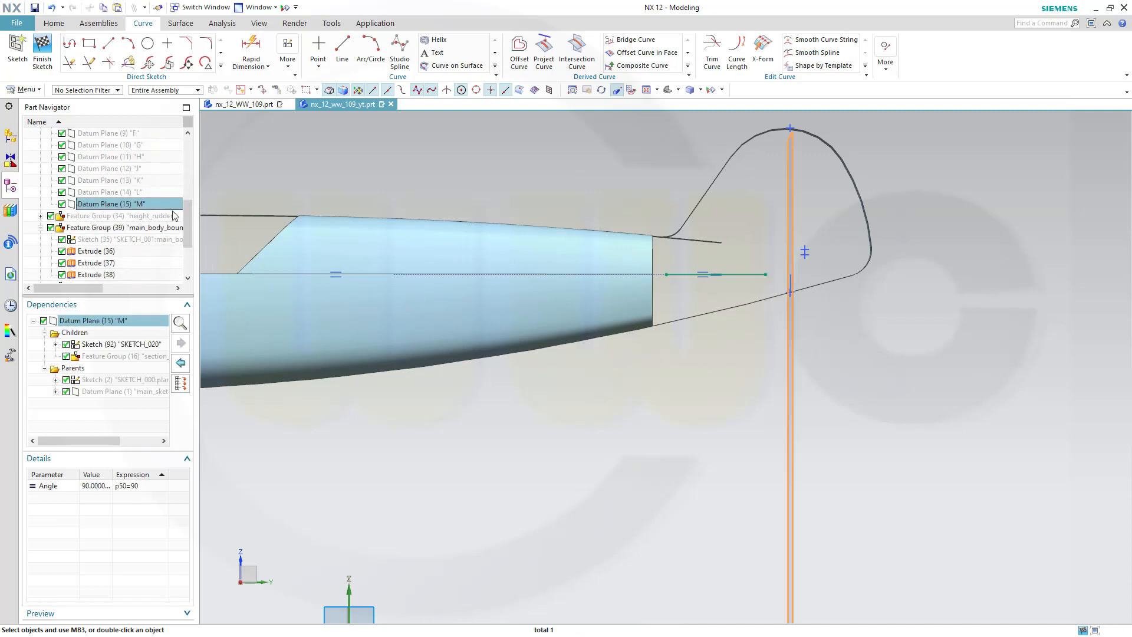
left_click(767, 274)
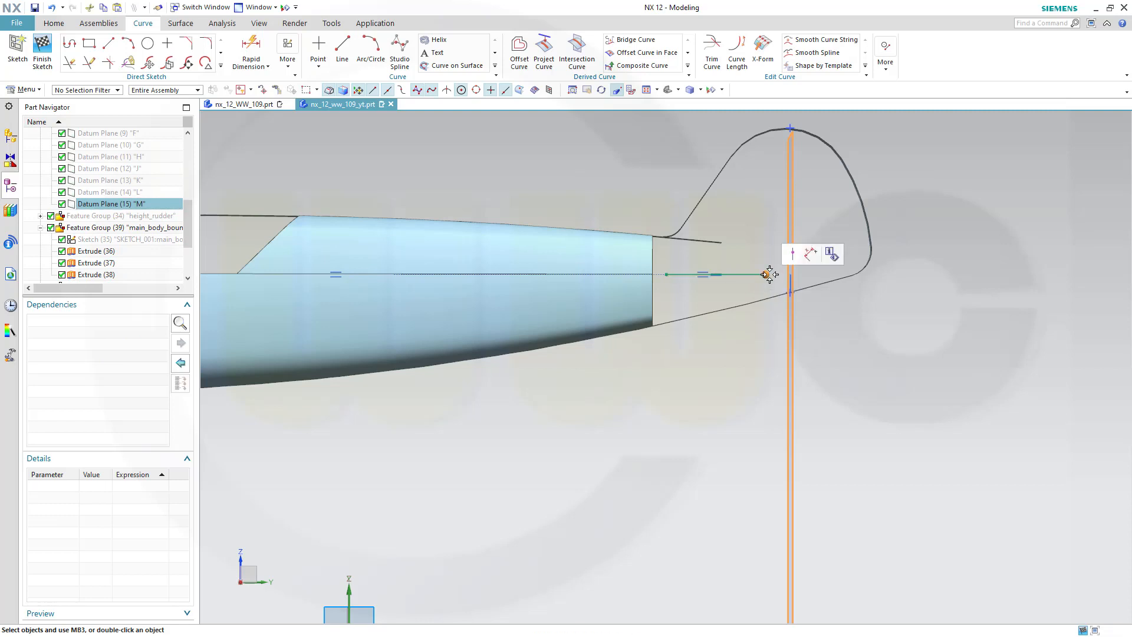
left_click(792, 253)
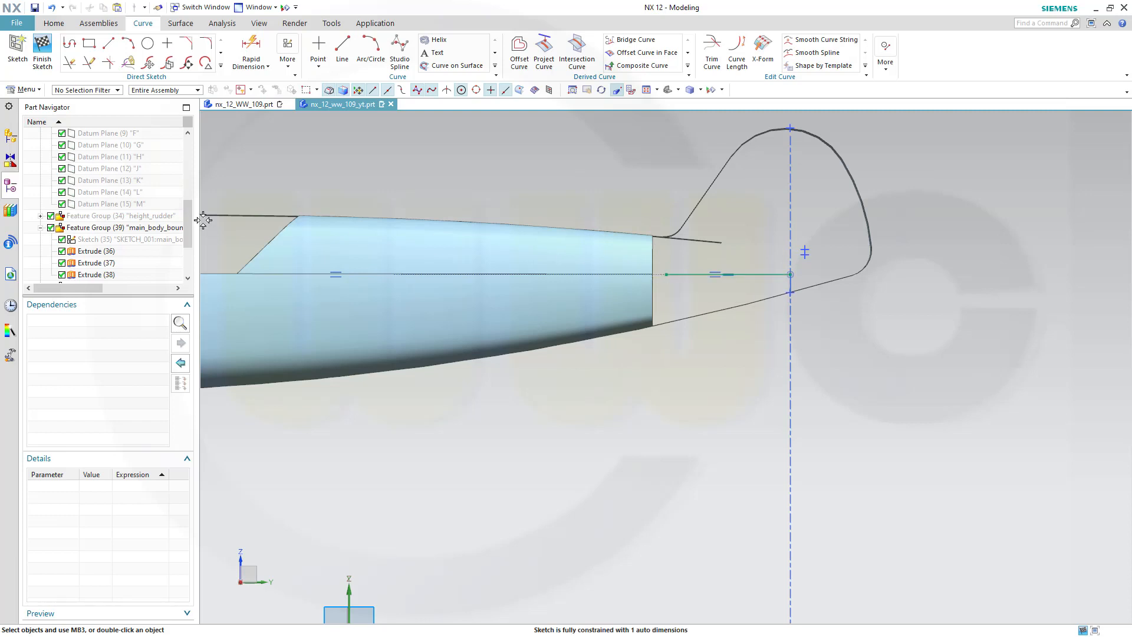
Constrain the line's front end point onto datum plane L and finish the sketch
left_click(131, 193)
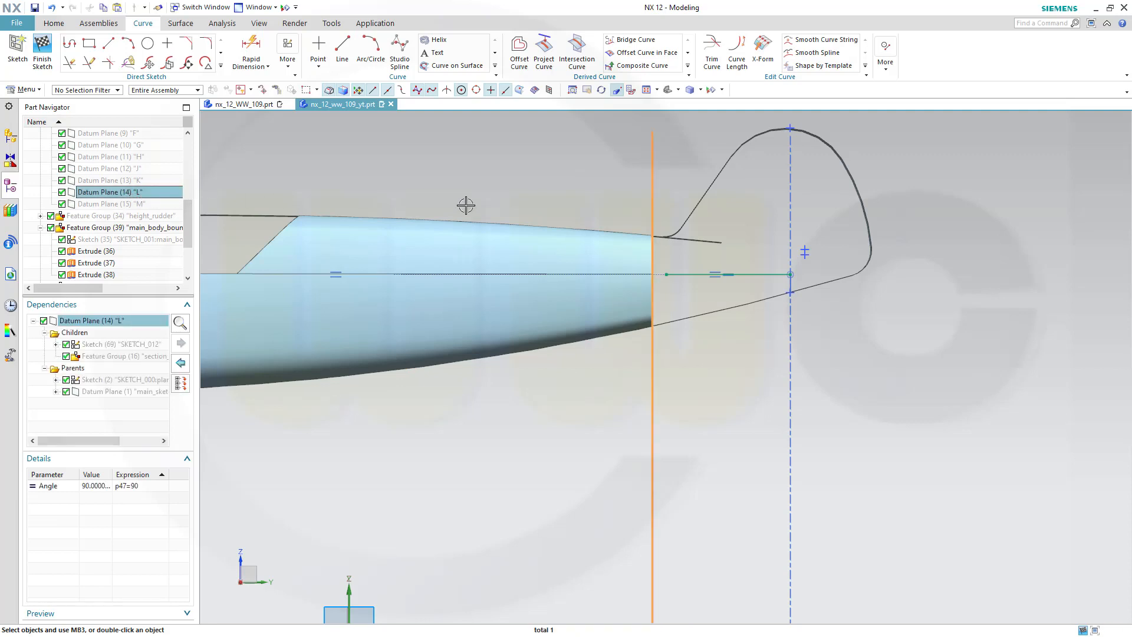
left_click(666, 274)
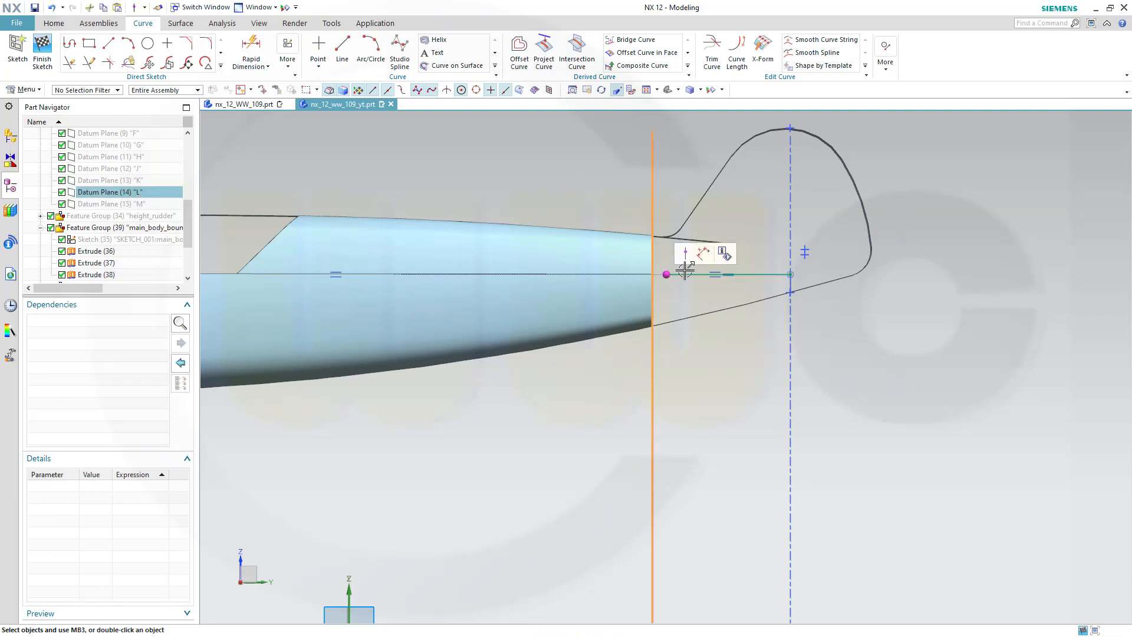
left_click(684, 257)
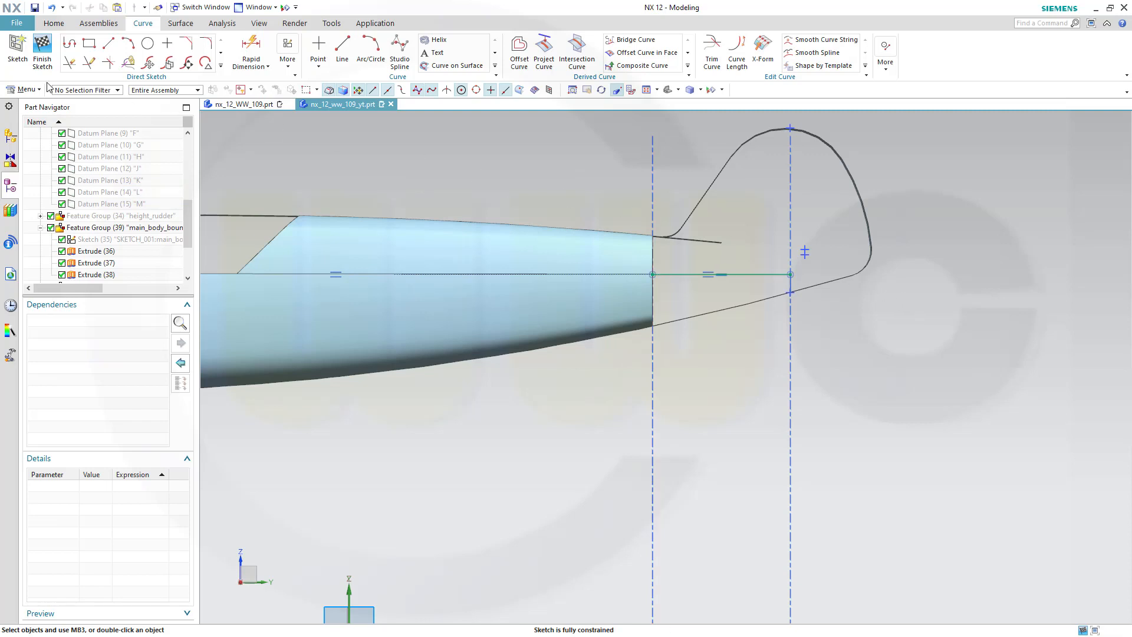
left_click(42, 50)
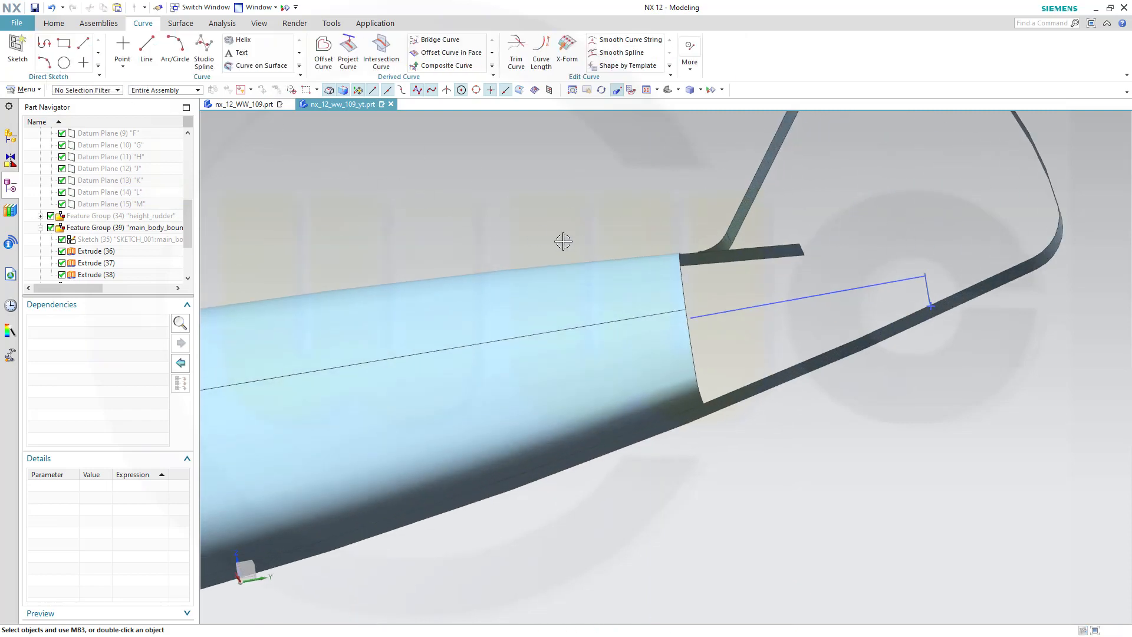
Start a Through Curves surface using the fuselage's rear end edge as first section, with G1 tangency to the fuselage face
scroll(702, 268, "down", 5)
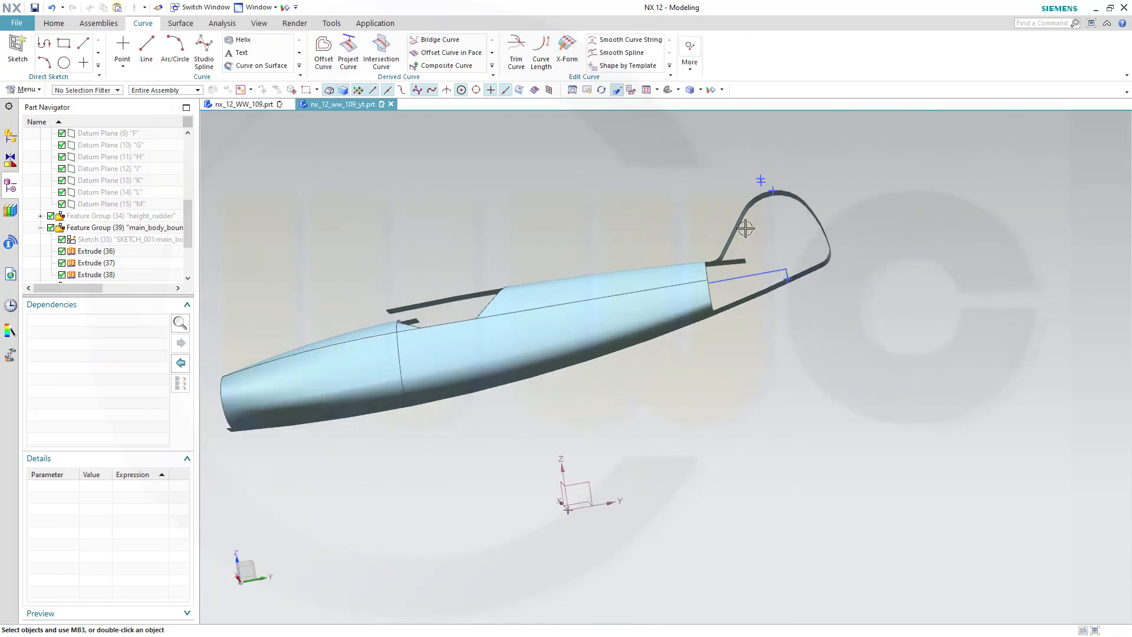
middle_click_drag(738, 227, 754, 240)
scroll(749, 229, "up", 4)
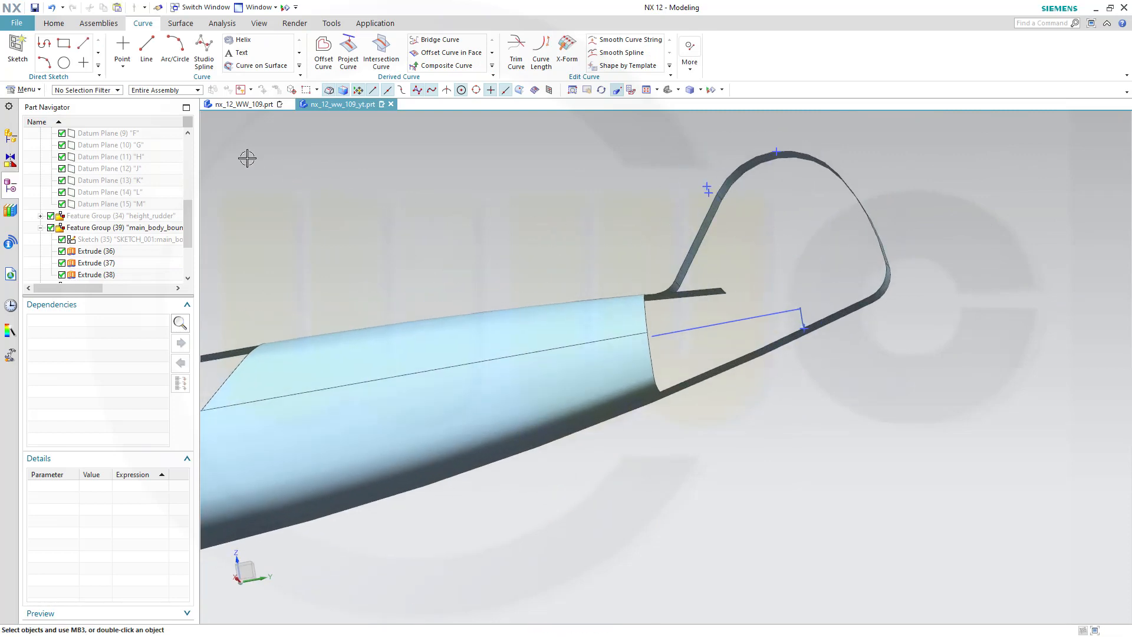
left_click(180, 23)
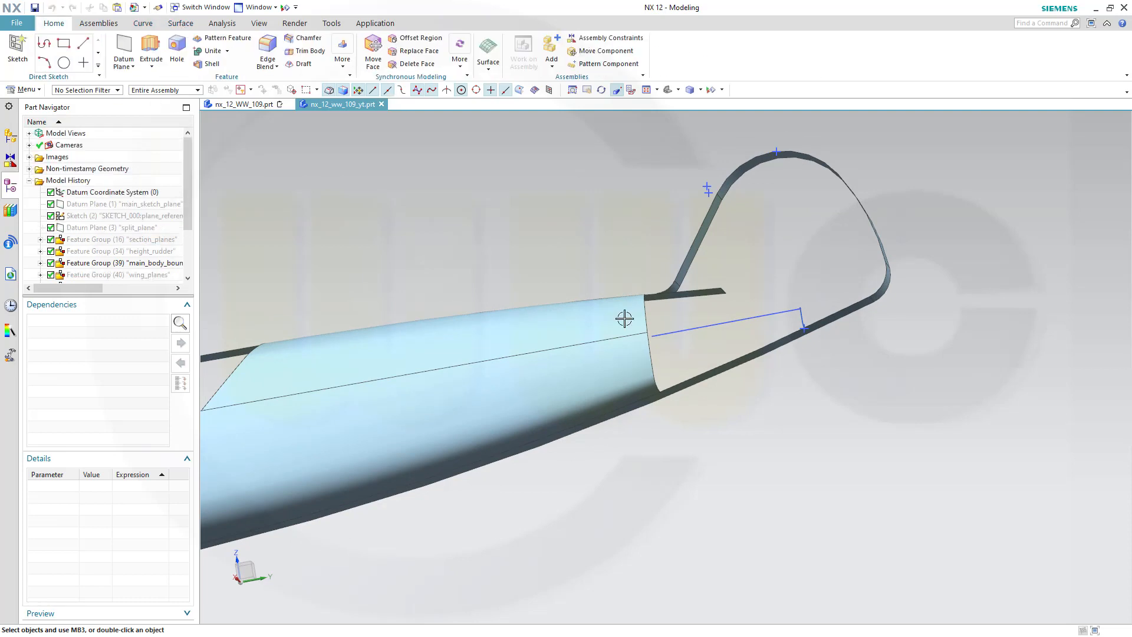
scroll(605, 264, "up", 3)
scroll(606, 280, "down", 3)
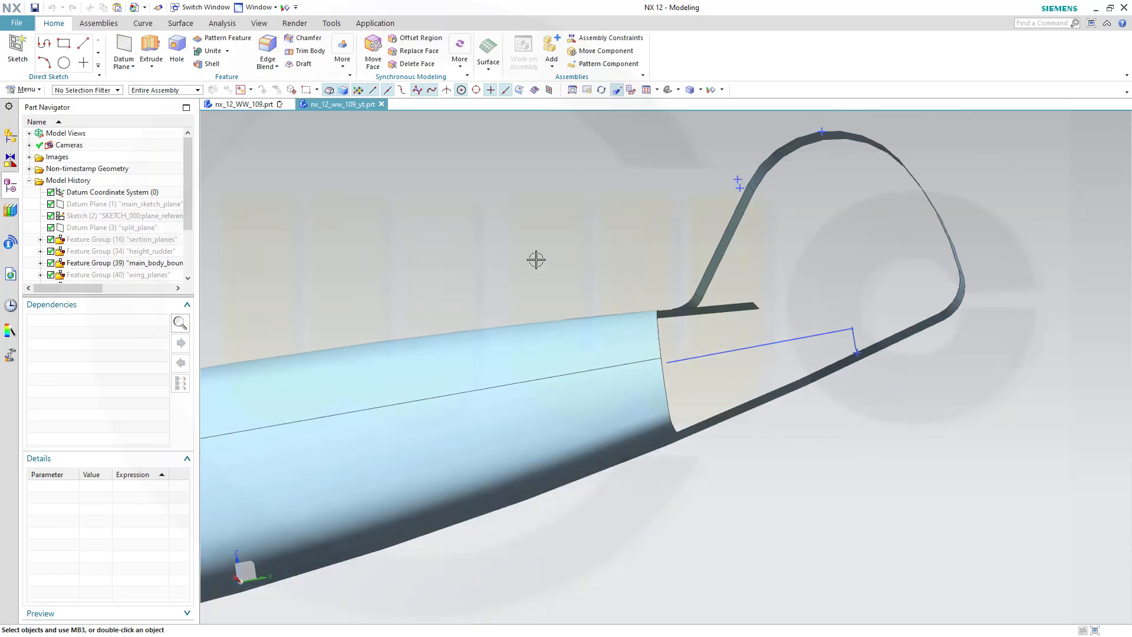
middle_click_drag(379, 220, 382, 220)
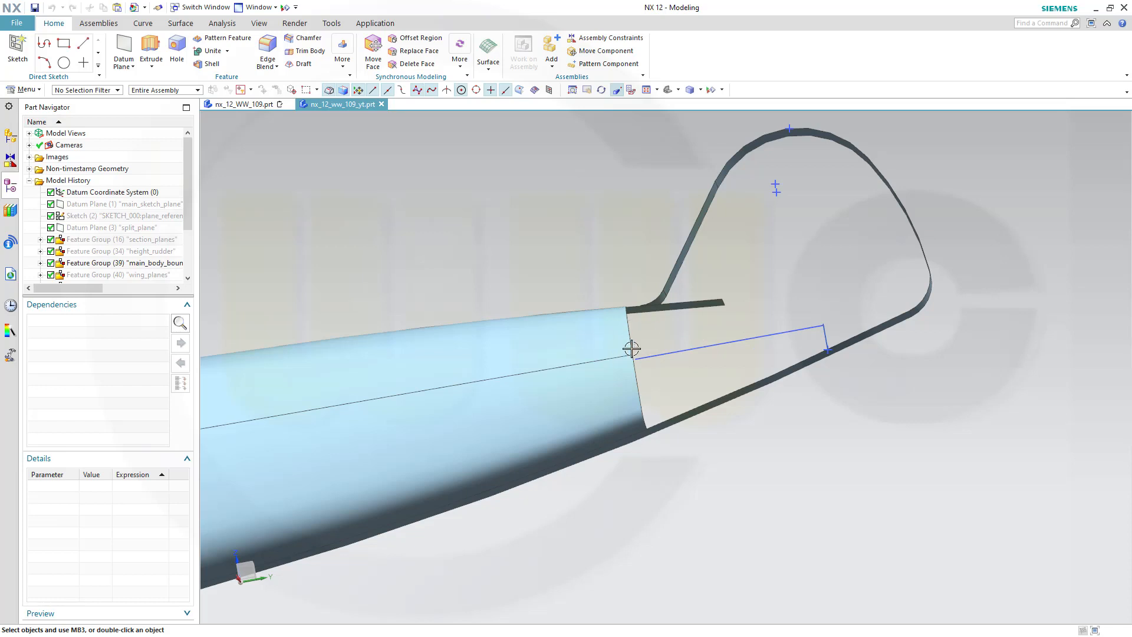
middle_click_drag(538, 271, 493, 283)
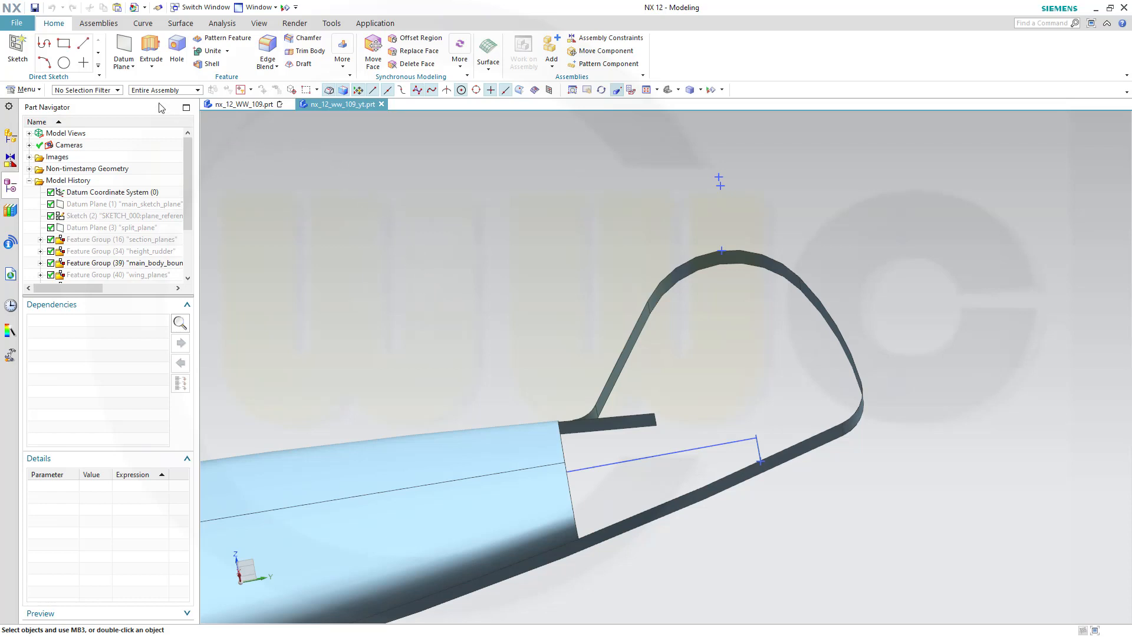
left_click(176, 24)
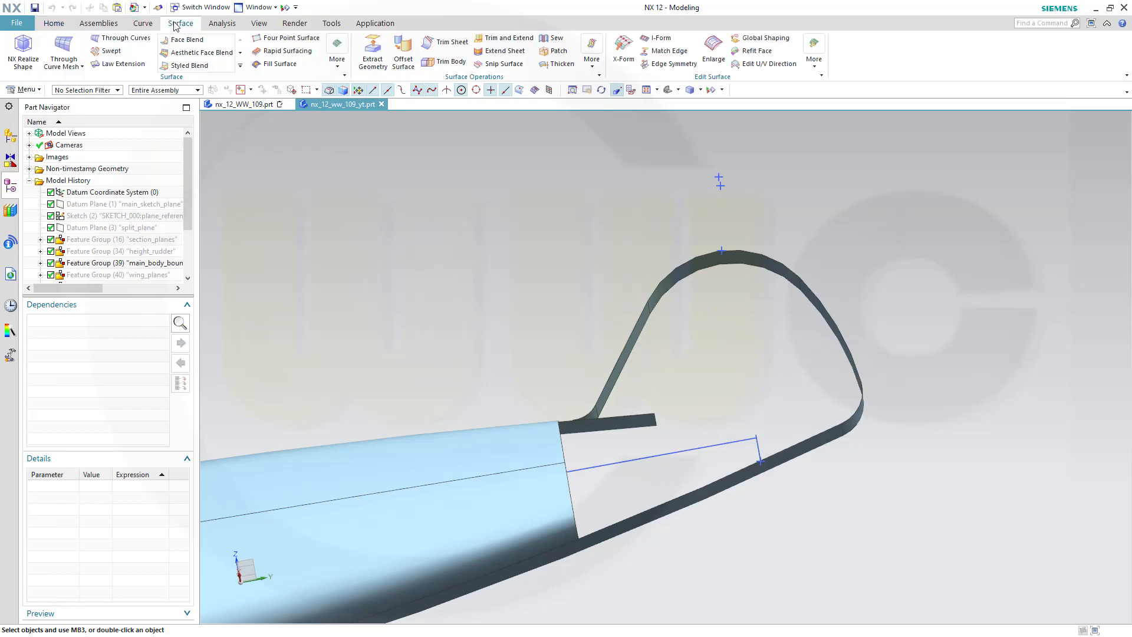
left_click(124, 38)
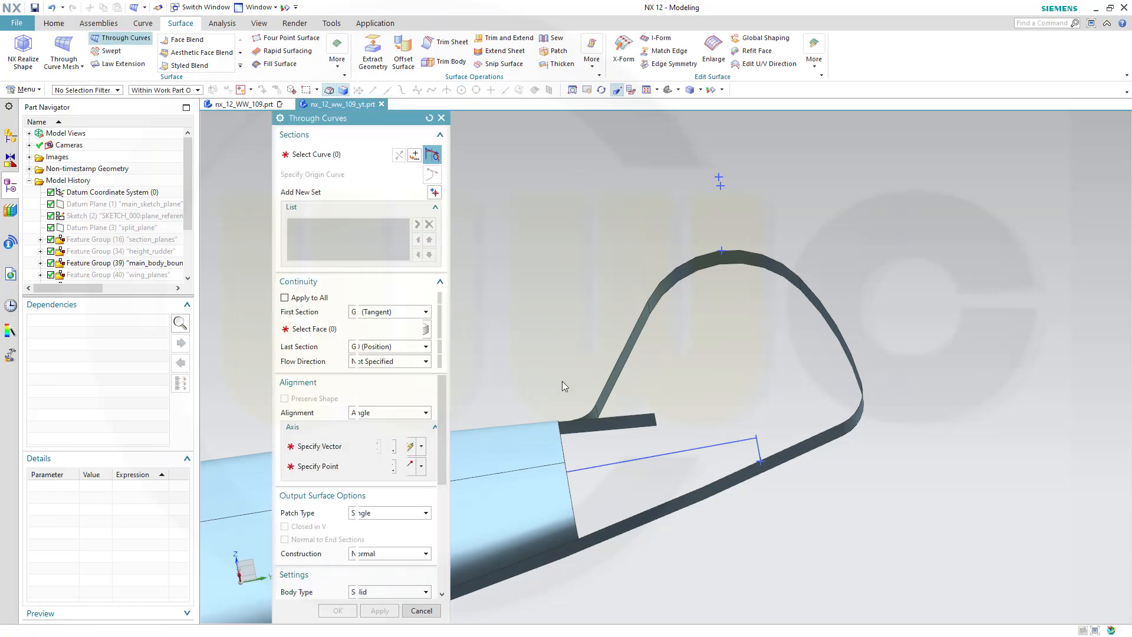
left_click(576, 516)
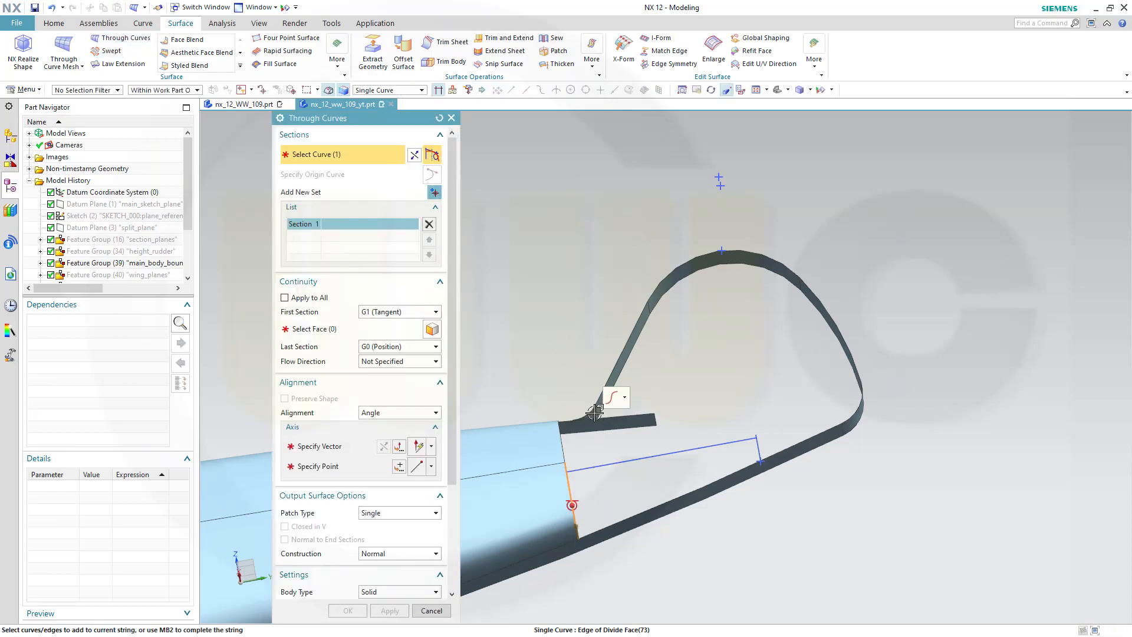
left_click(330, 331)
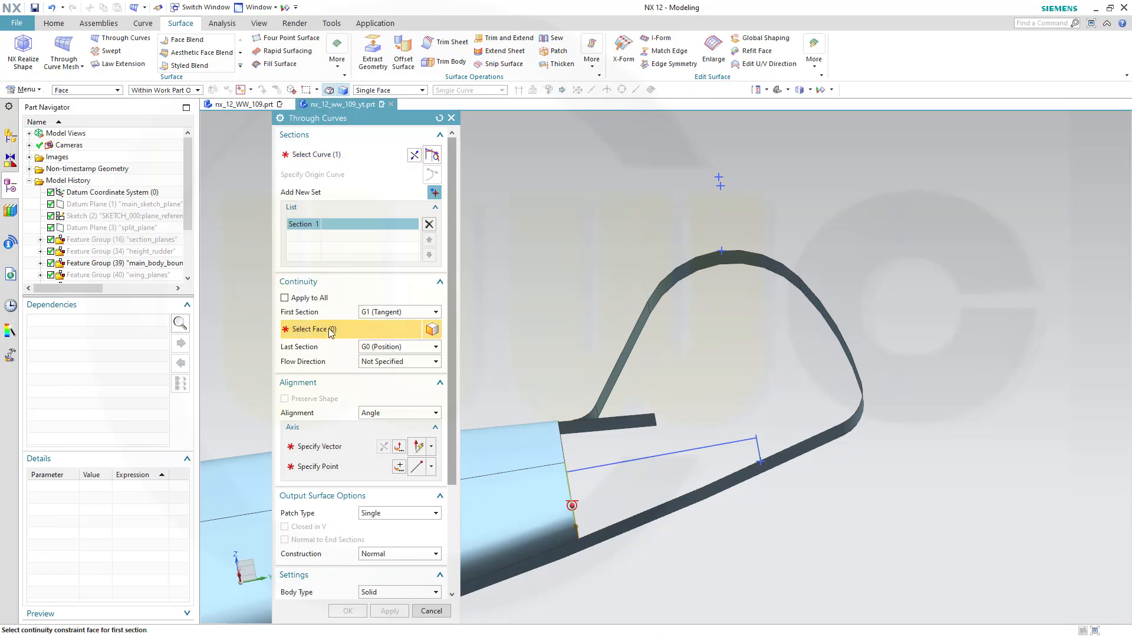
left_click(538, 489)
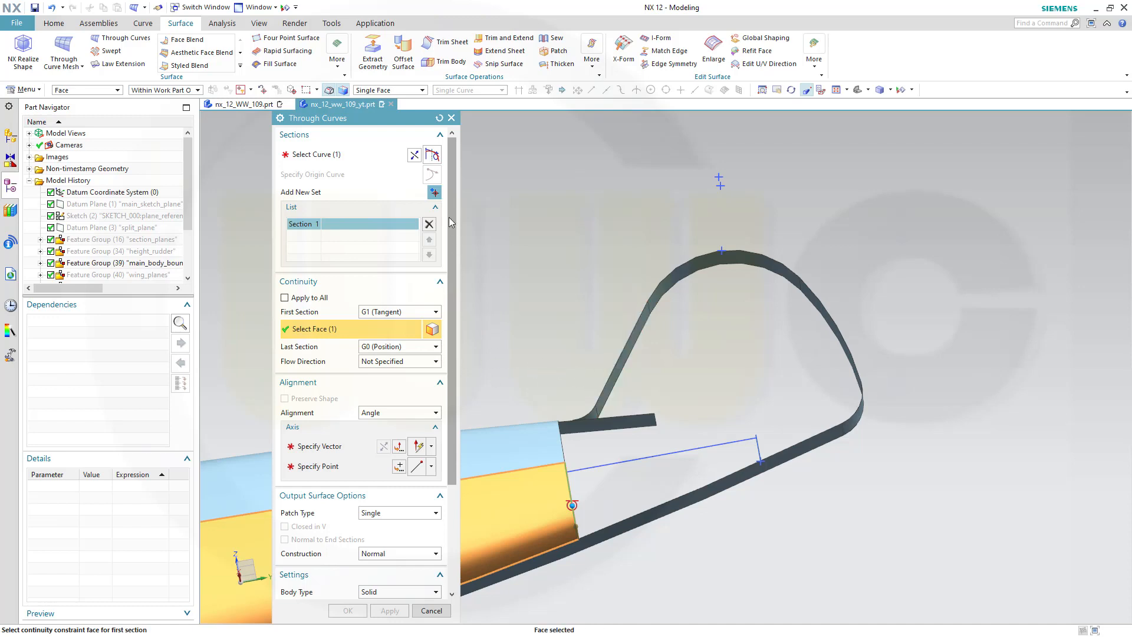
Add a new section set starting with the short curve at the fin root and reverse its direction
left_click(433, 192)
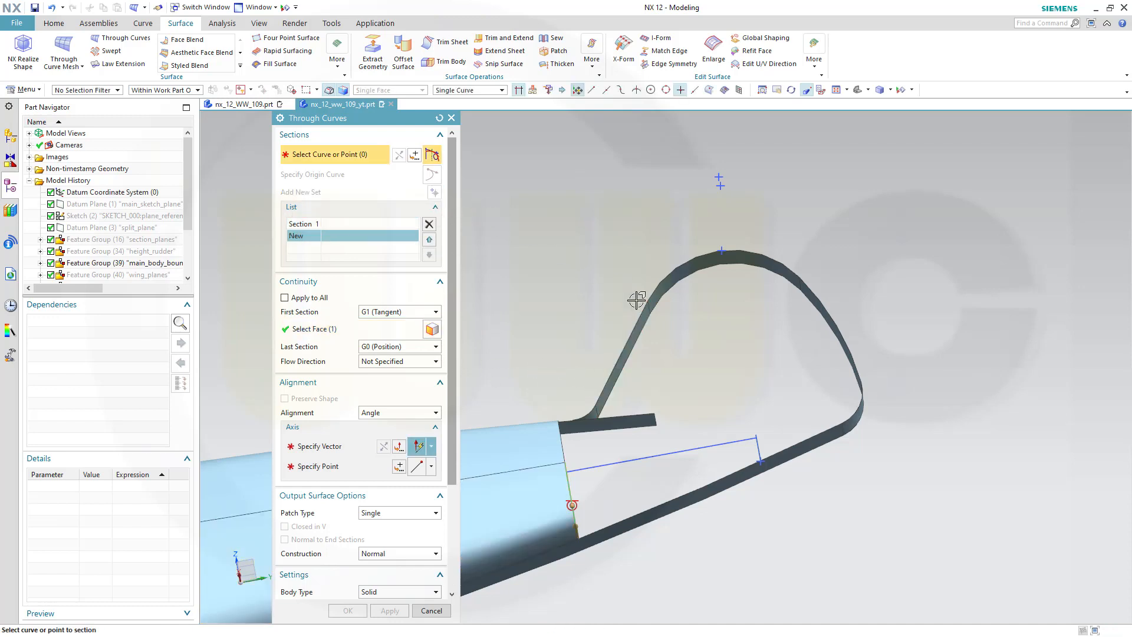
left_click(759, 452)
scroll(769, 477, "up", 4)
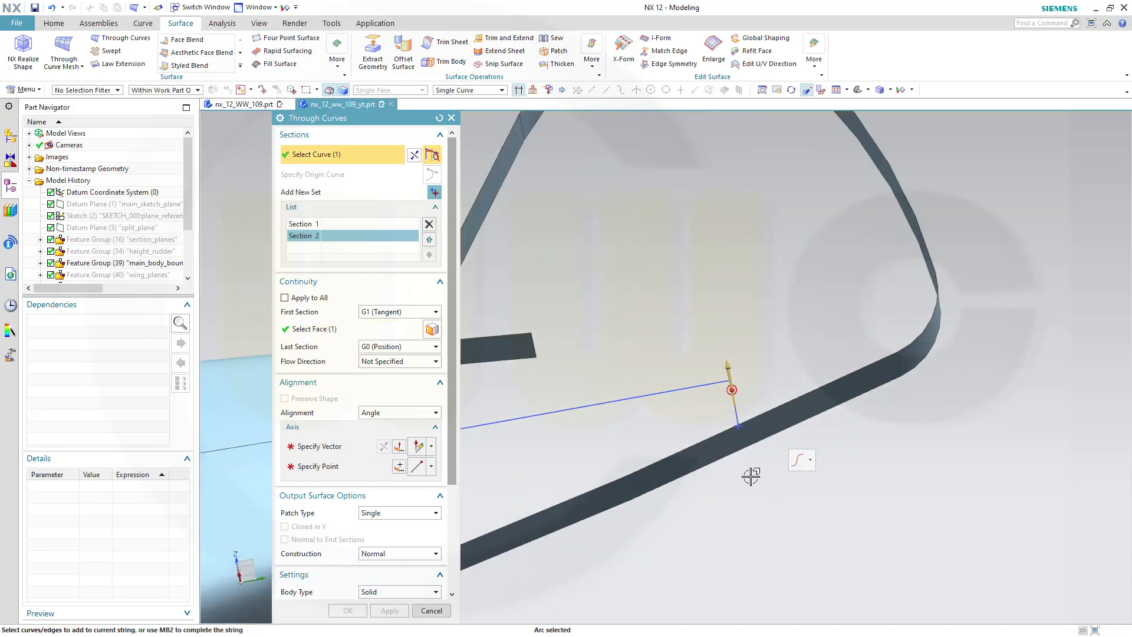
scroll(750, 476, "down", 1)
double_click(731, 378)
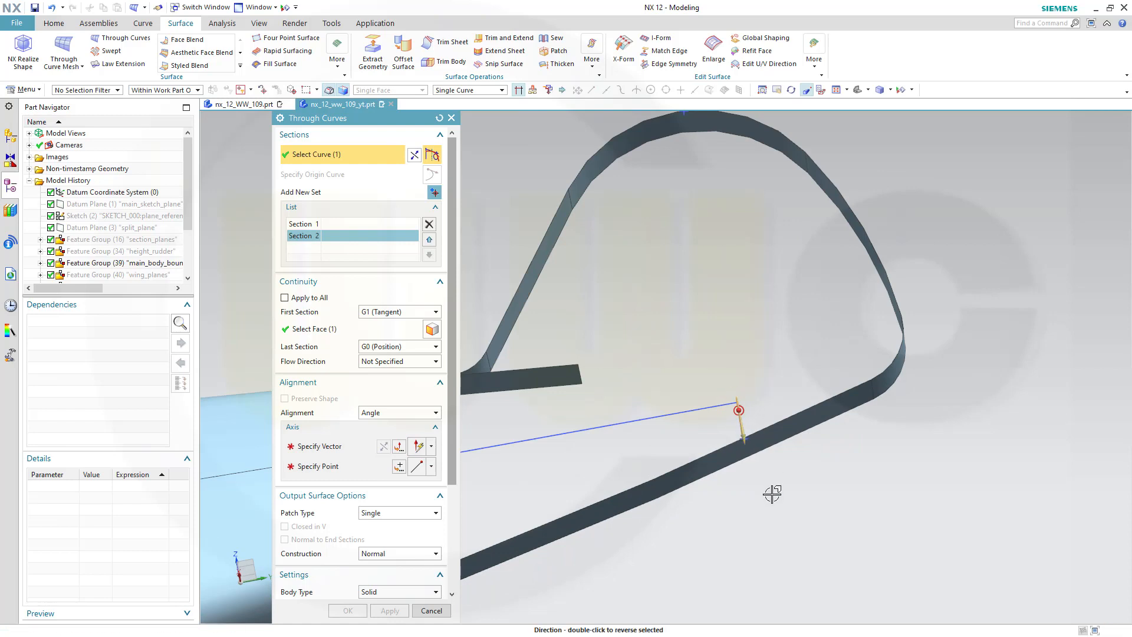
Add the remaining fin-root curves to the second section and reverse the direction arrow at the fuselage end
scroll(737, 449, "up", 4)
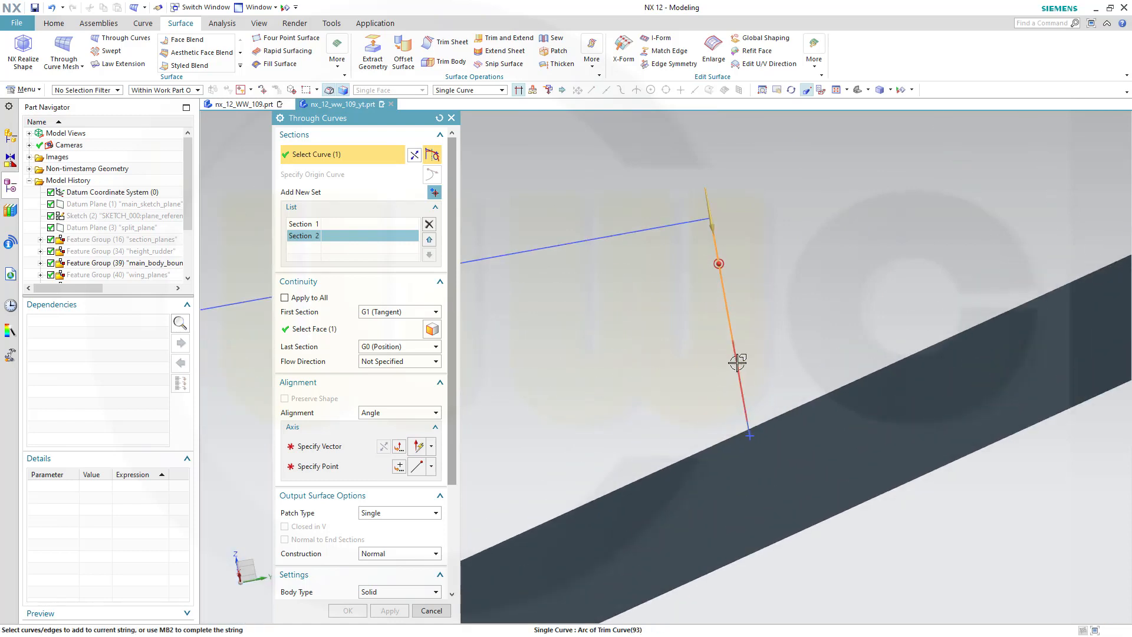
left_click(763, 421)
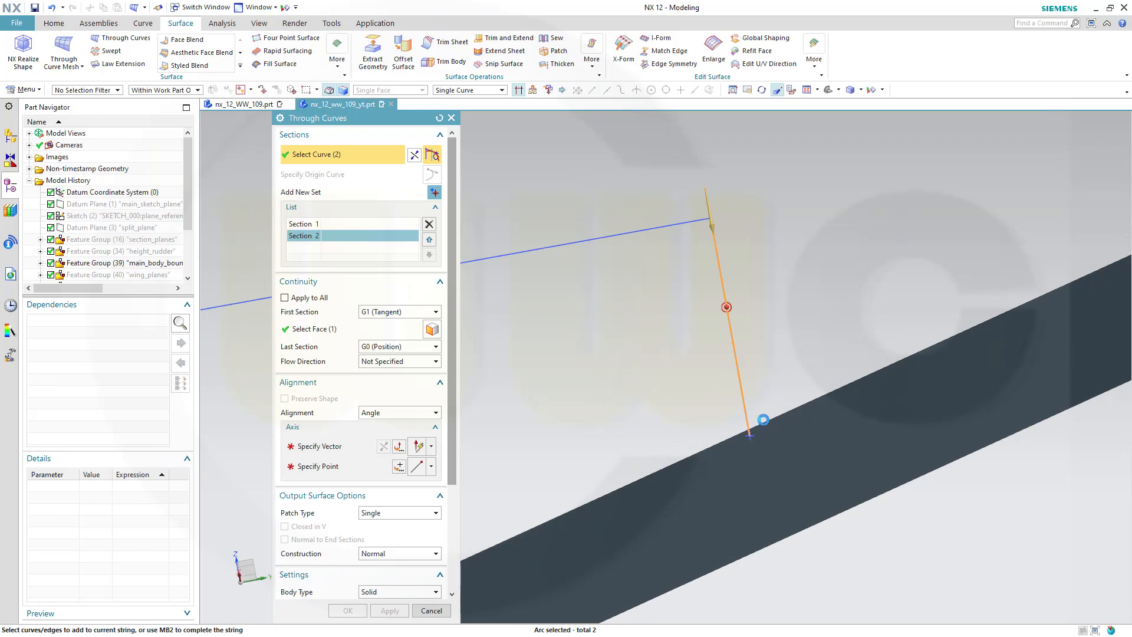
left_click(709, 424)
scroll(639, 405, "down", 3)
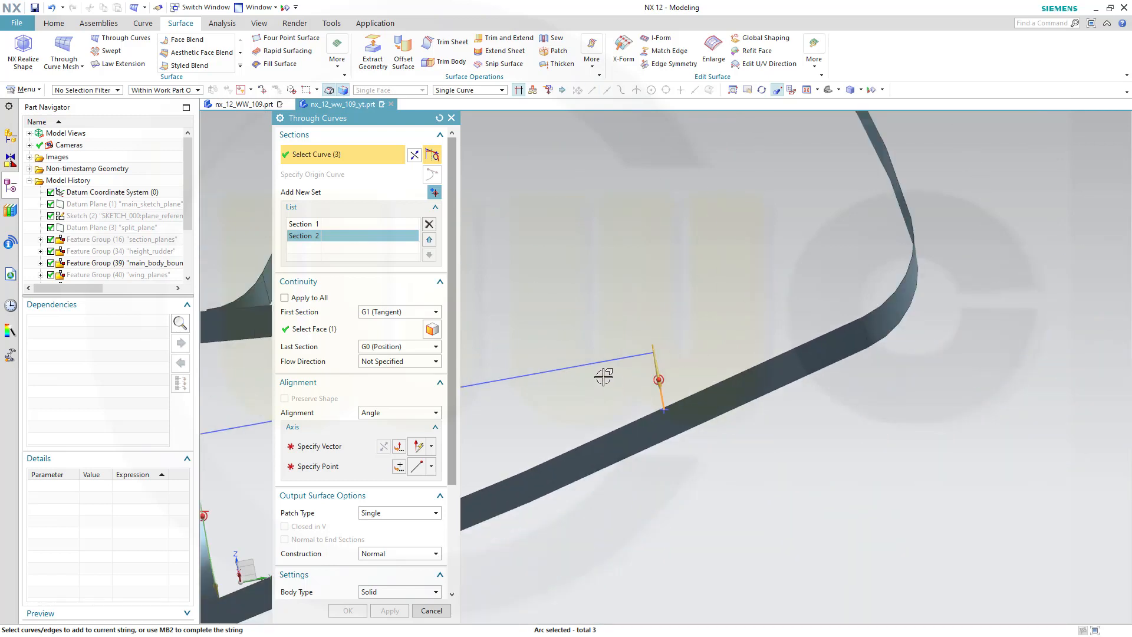
scroll(603, 376, "down", 5)
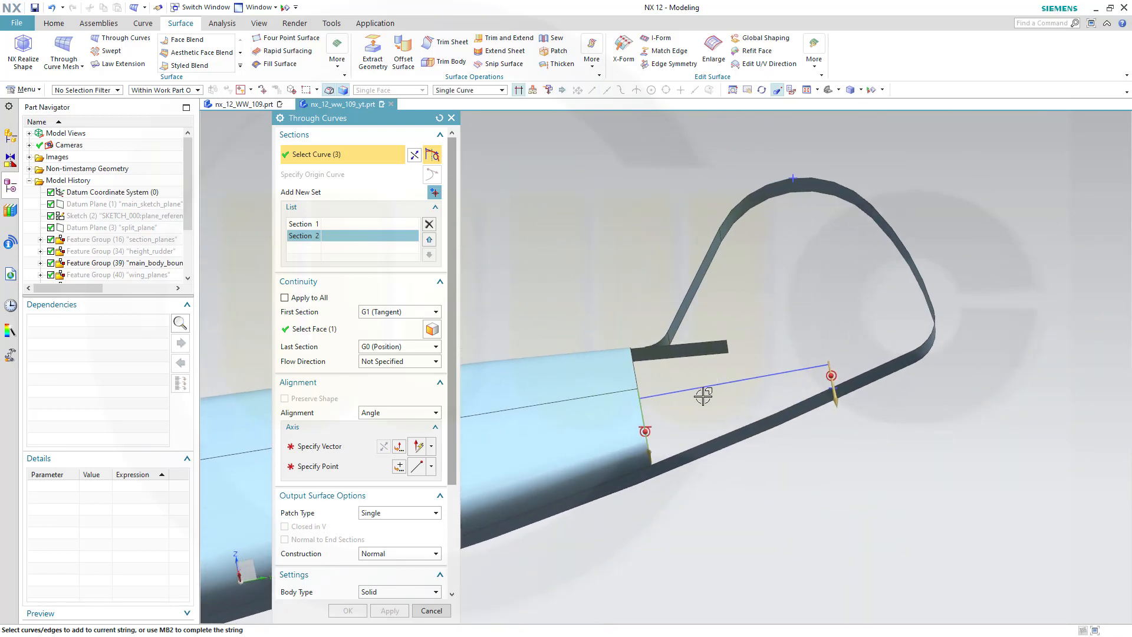
scroll(659, 441, "up", 3)
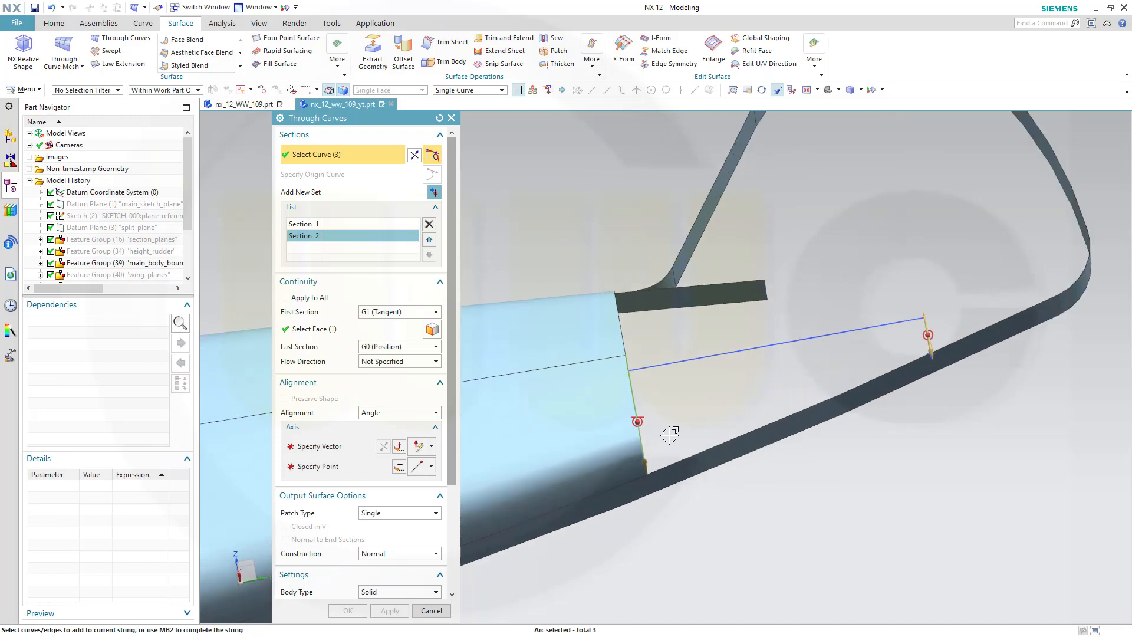
double_click(646, 460)
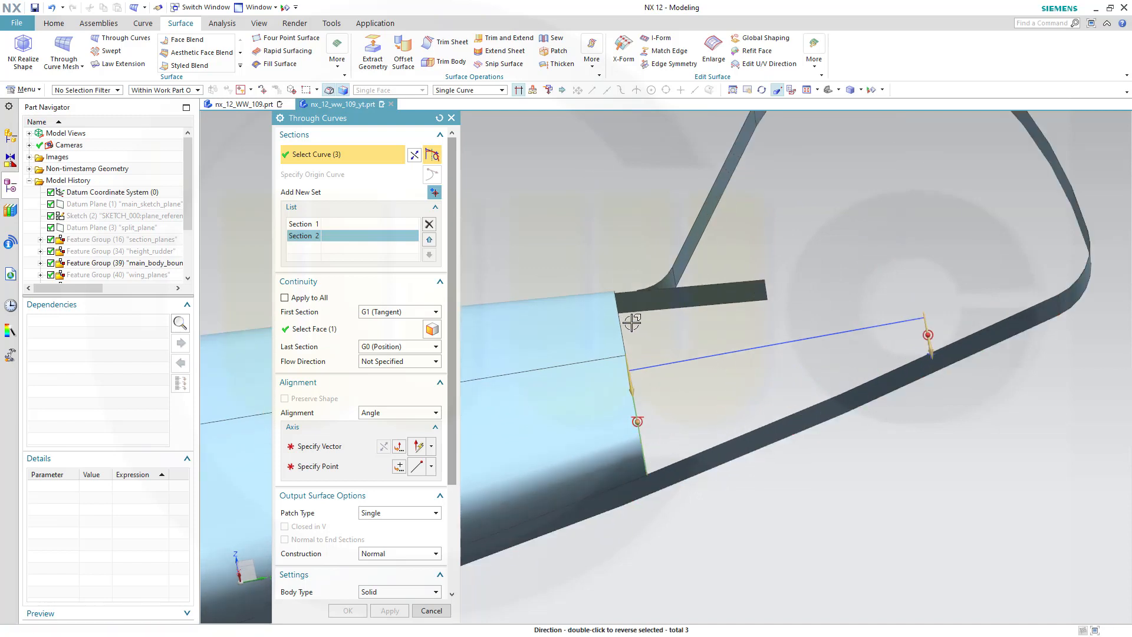
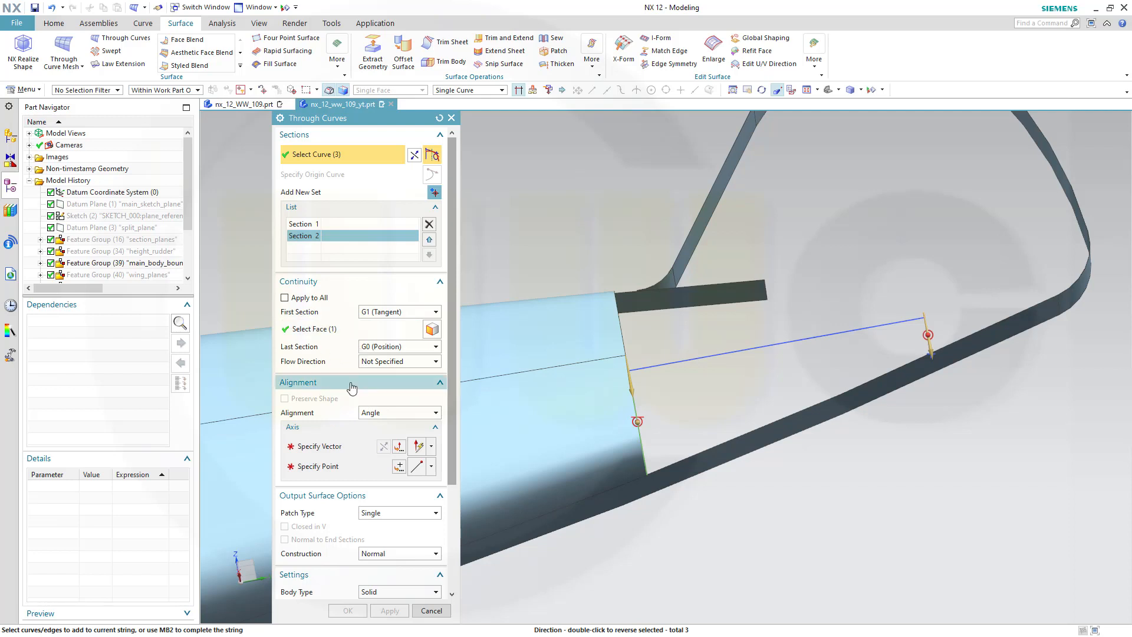
Set the Angle alignment axis along the blue guide line with its front end point, and finish the Through Curves surface
scroll(375, 417, "down", 2)
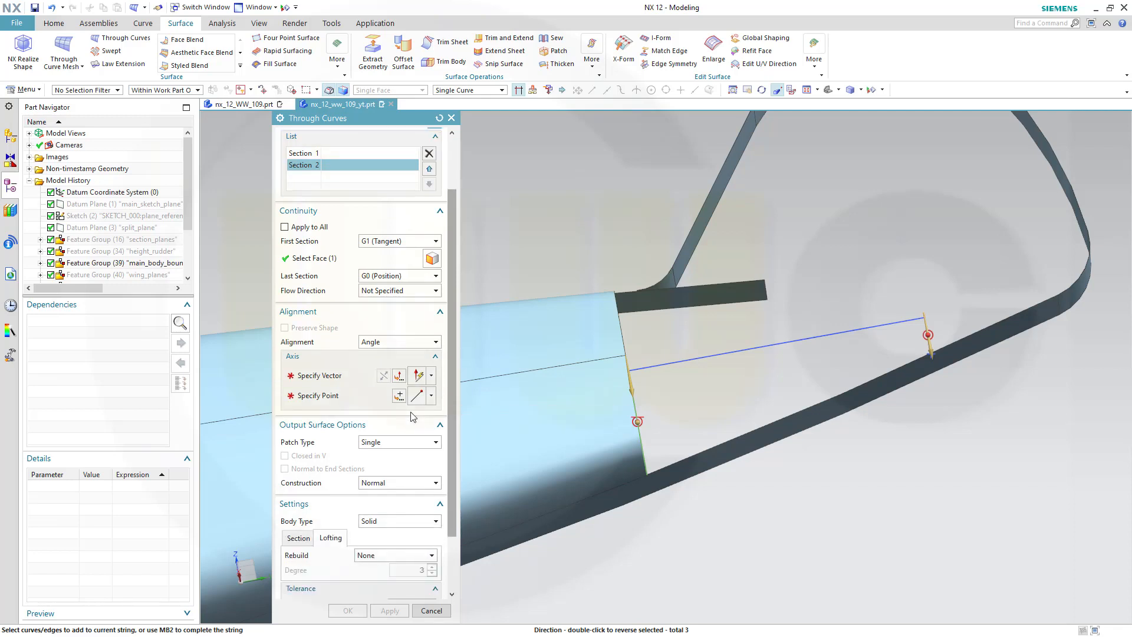
left_click(330, 379)
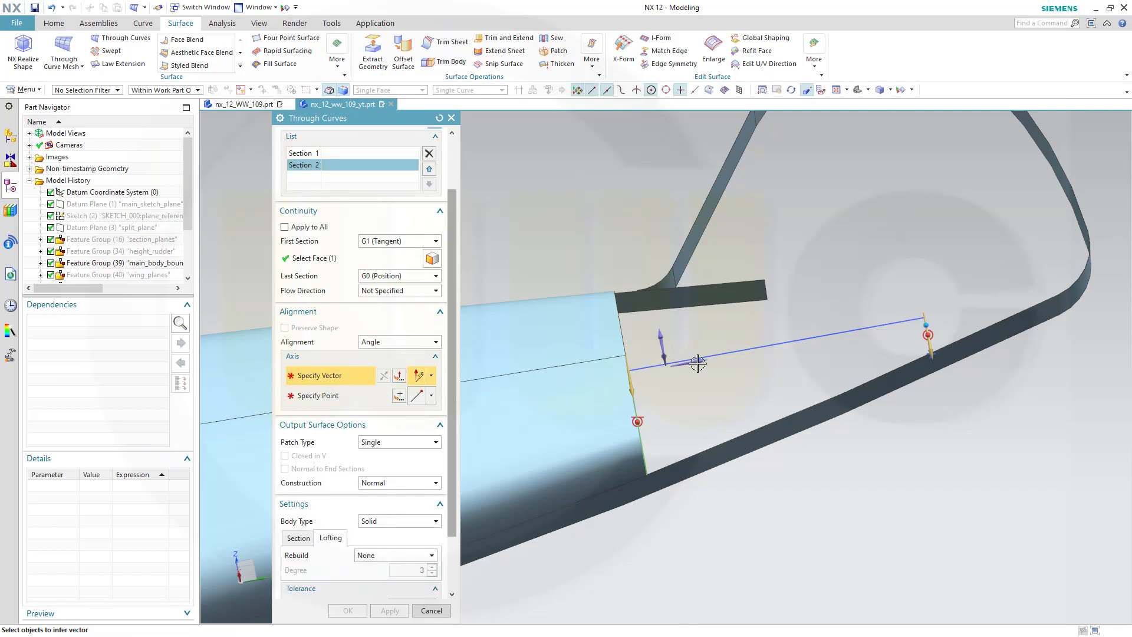
left_click(698, 363)
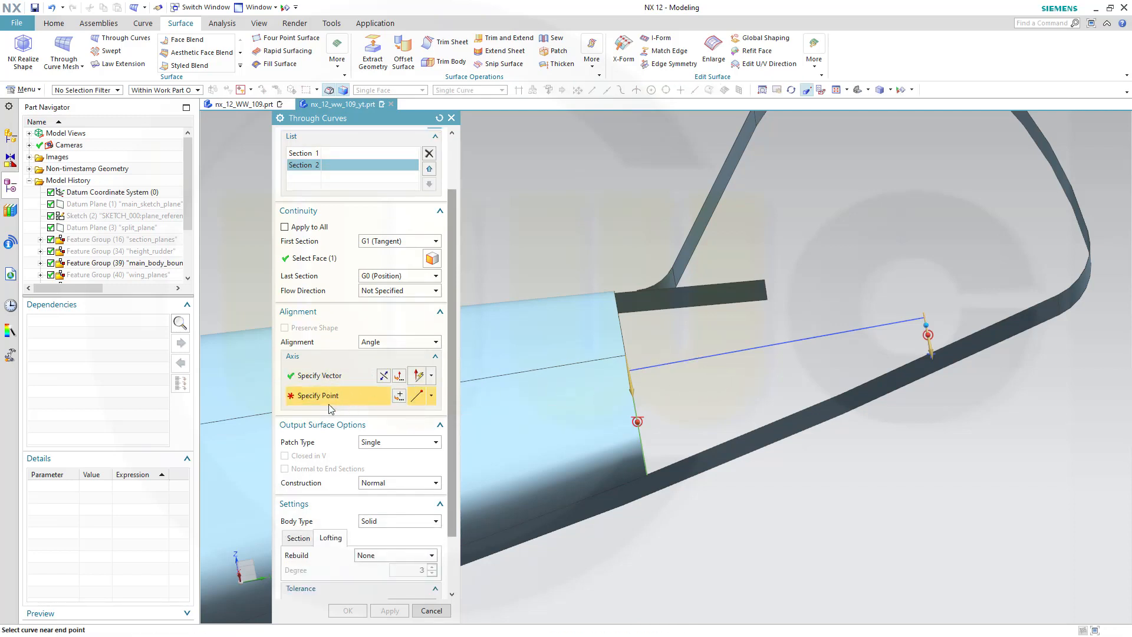
left_click(401, 395)
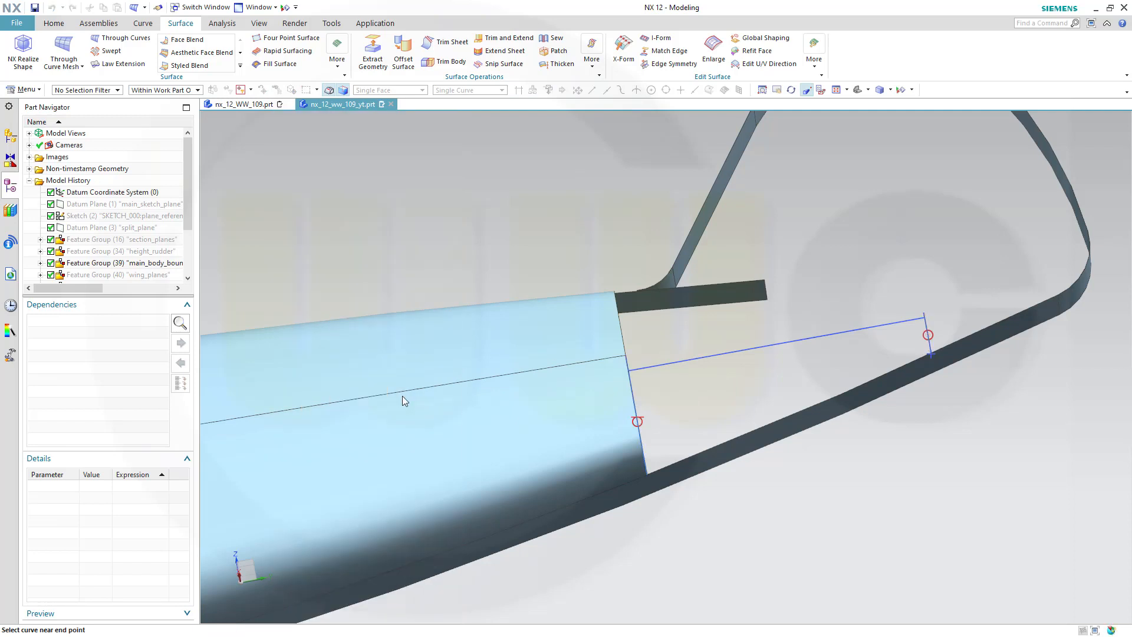
left_click(637, 364)
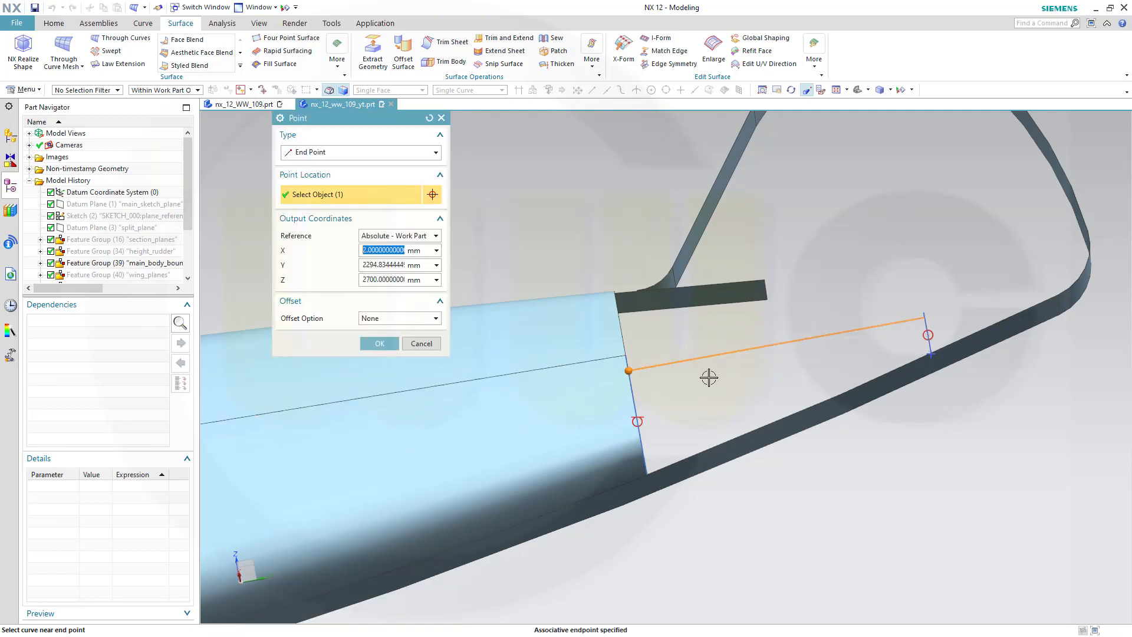
left_click(381, 347)
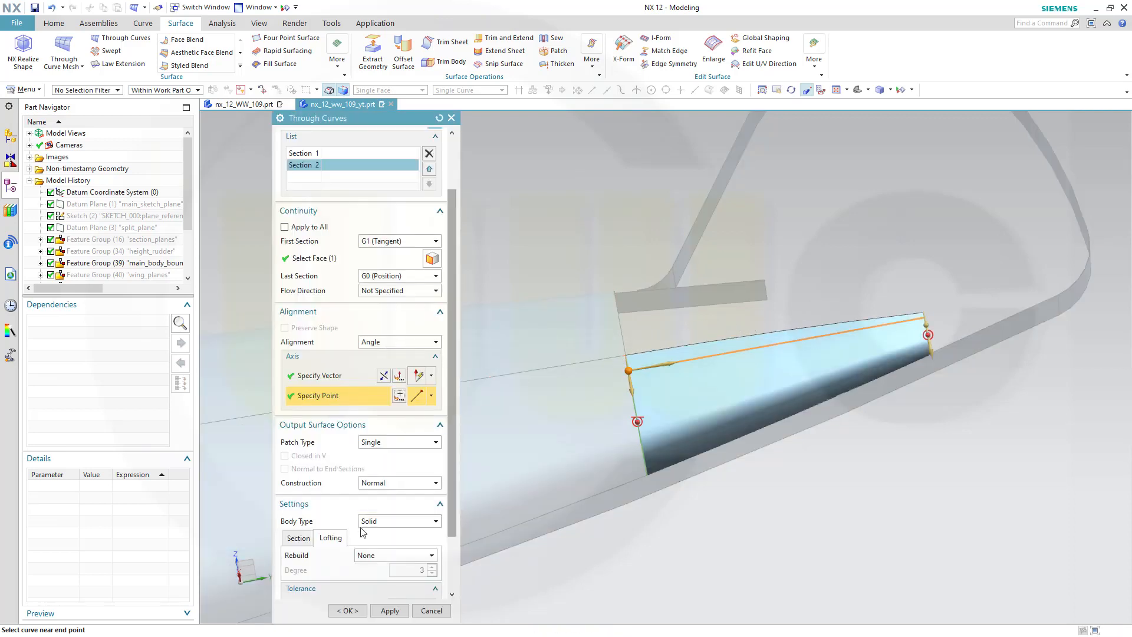
left_click(349, 611)
Show sketch SKETCH_020 with the vertical line across the fin
middle_click_drag(737, 469, 747, 449, "shift")
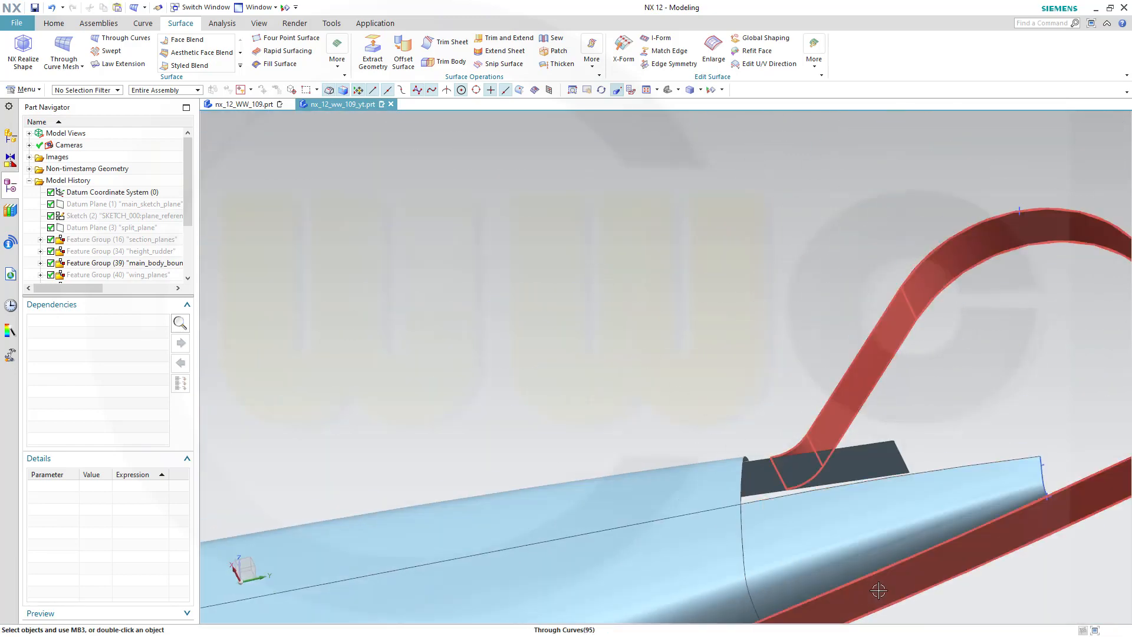
scroll(886, 588, "up", 1)
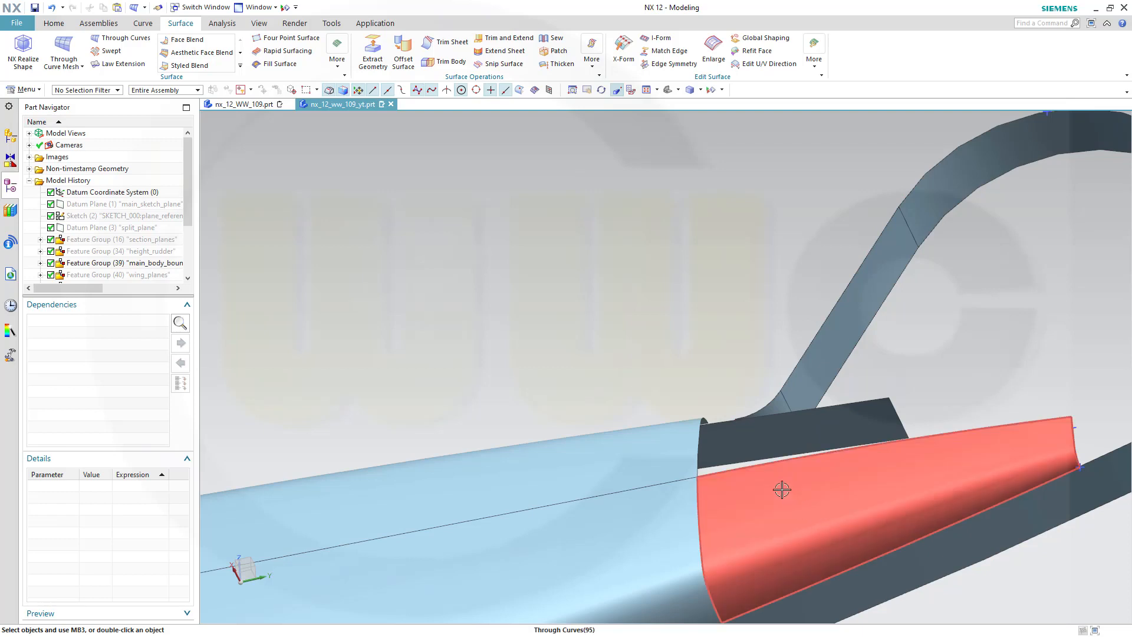
middle_click_drag(780, 493, 785, 497)
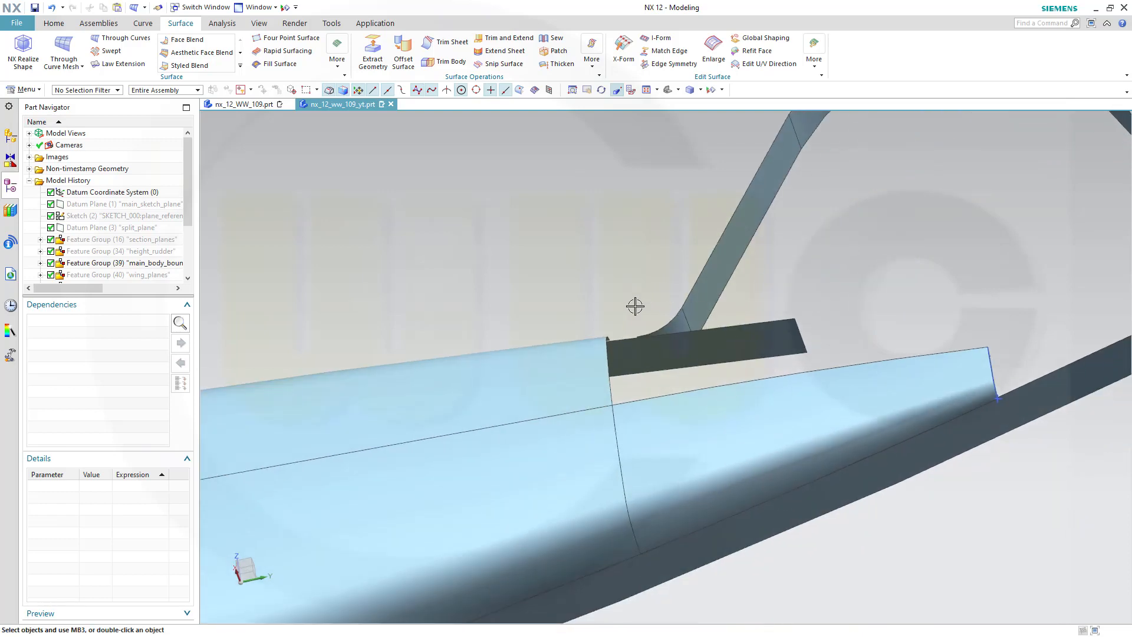
middle_click_drag(635, 306, 462, 358)
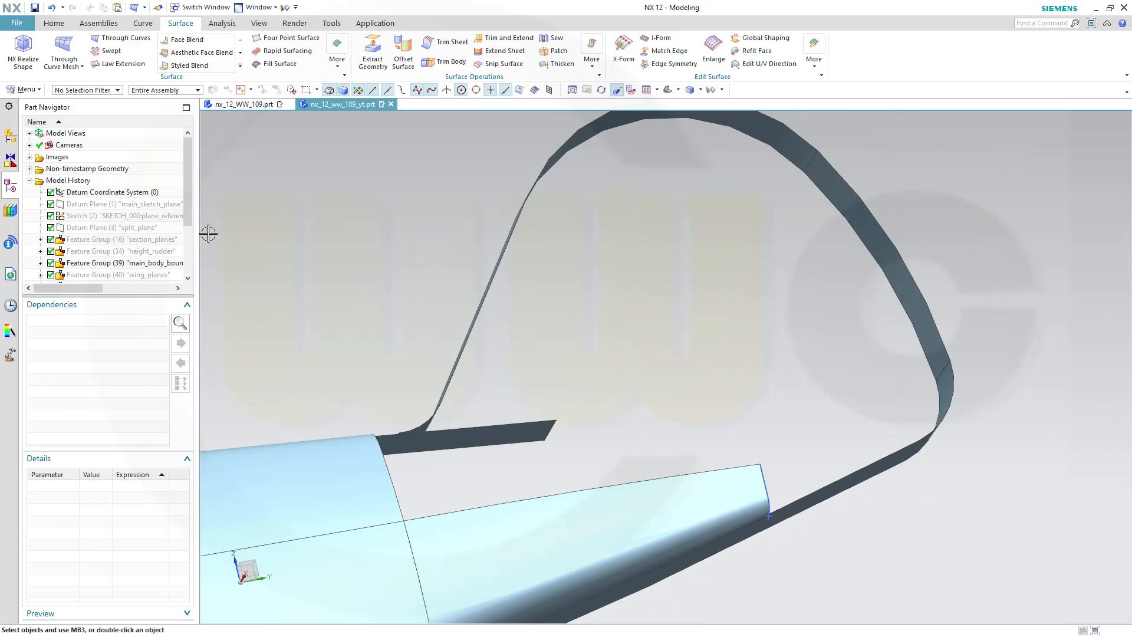
left_click_drag(188, 189, 187, 239)
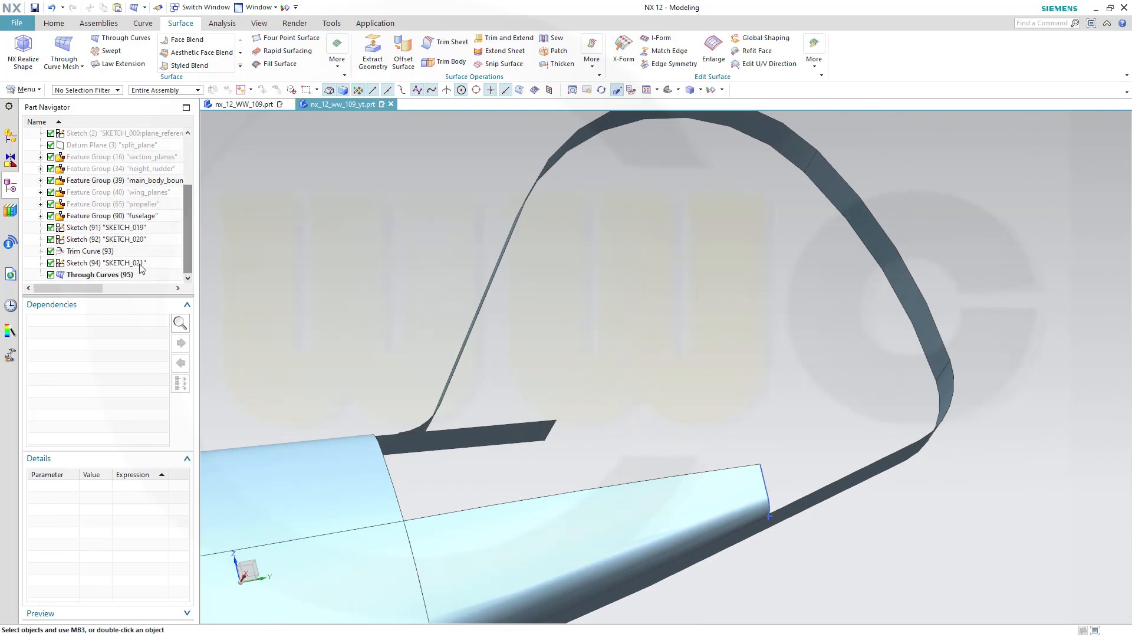
left_click(105, 239)
right_click(103, 239)
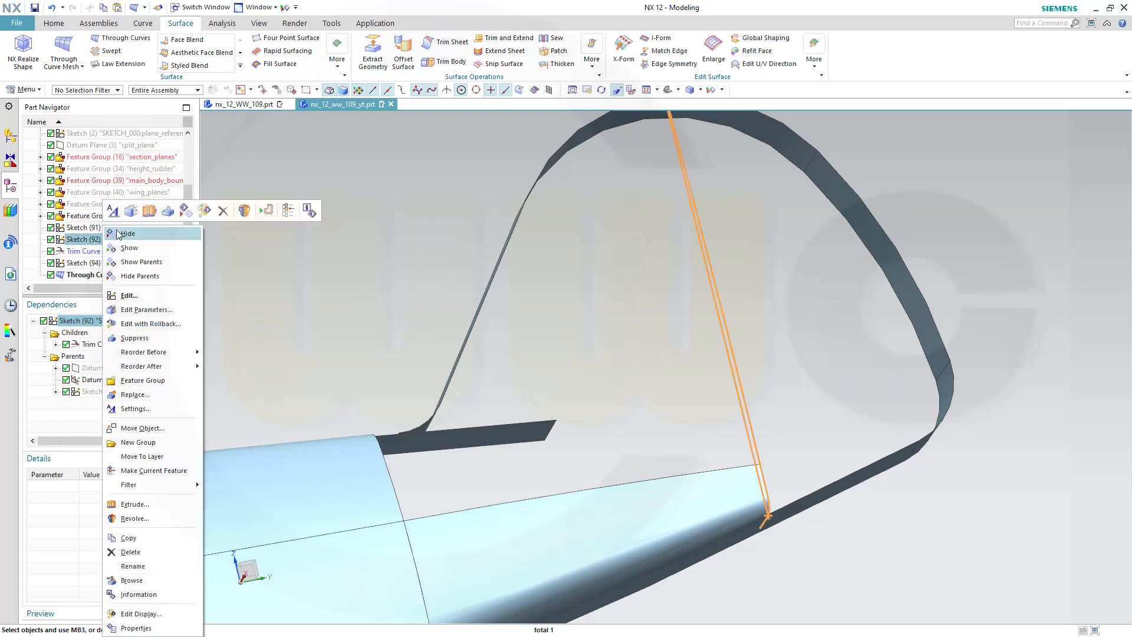
left_click(129, 246)
scroll(690, 253, "down", 3)
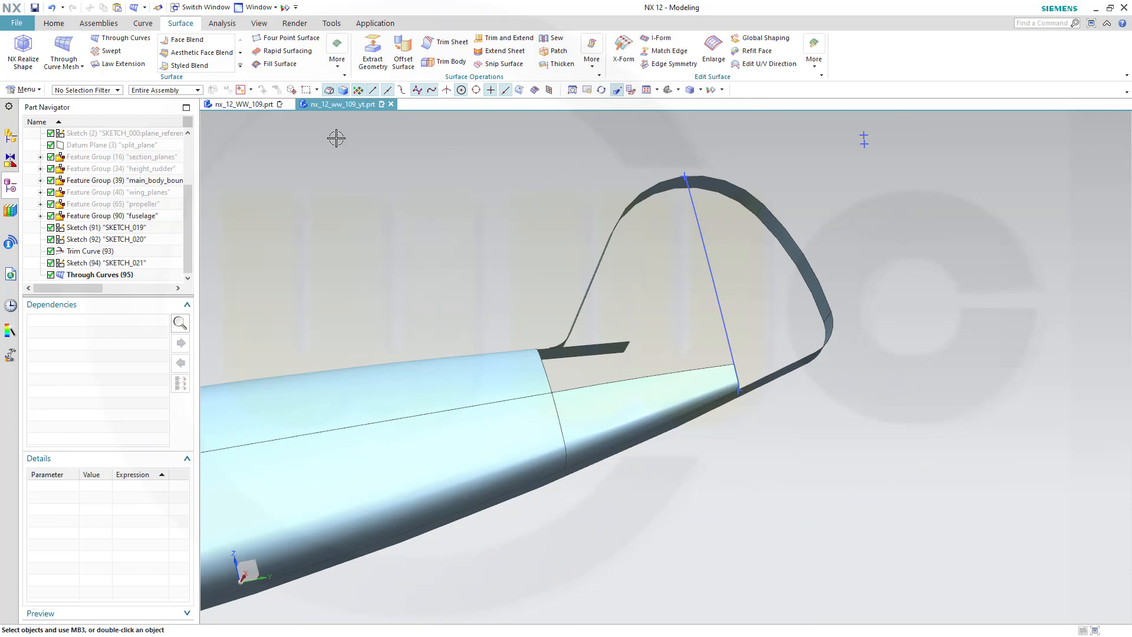
Trim the fin's vertical line at the split_plane datum plane, keeping its upper part
left_click(143, 23)
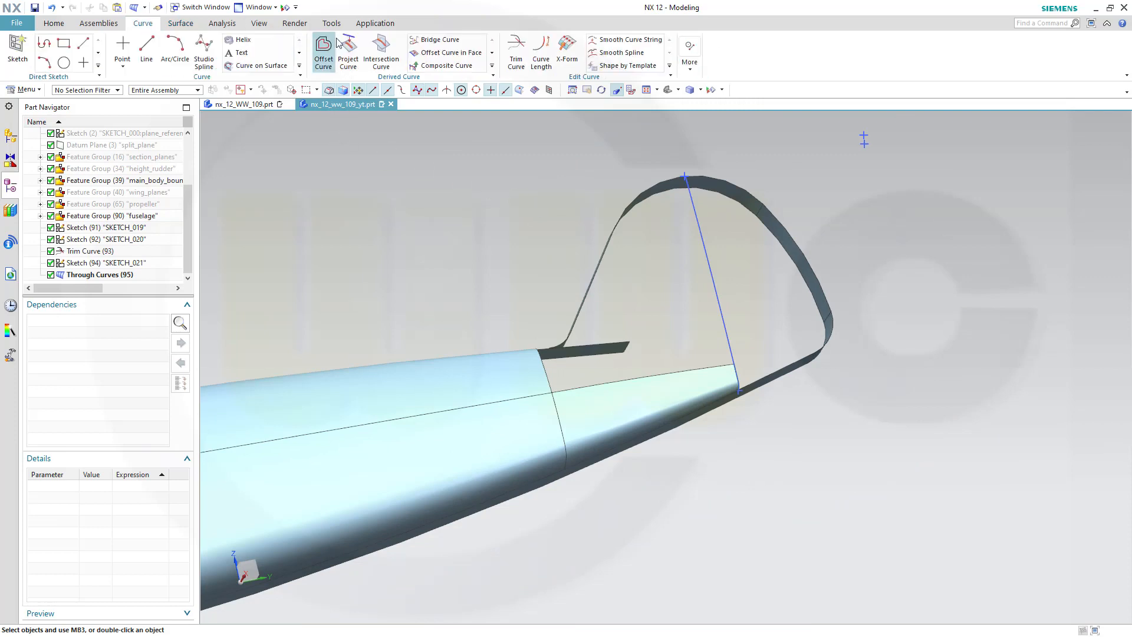
left_click(516, 50)
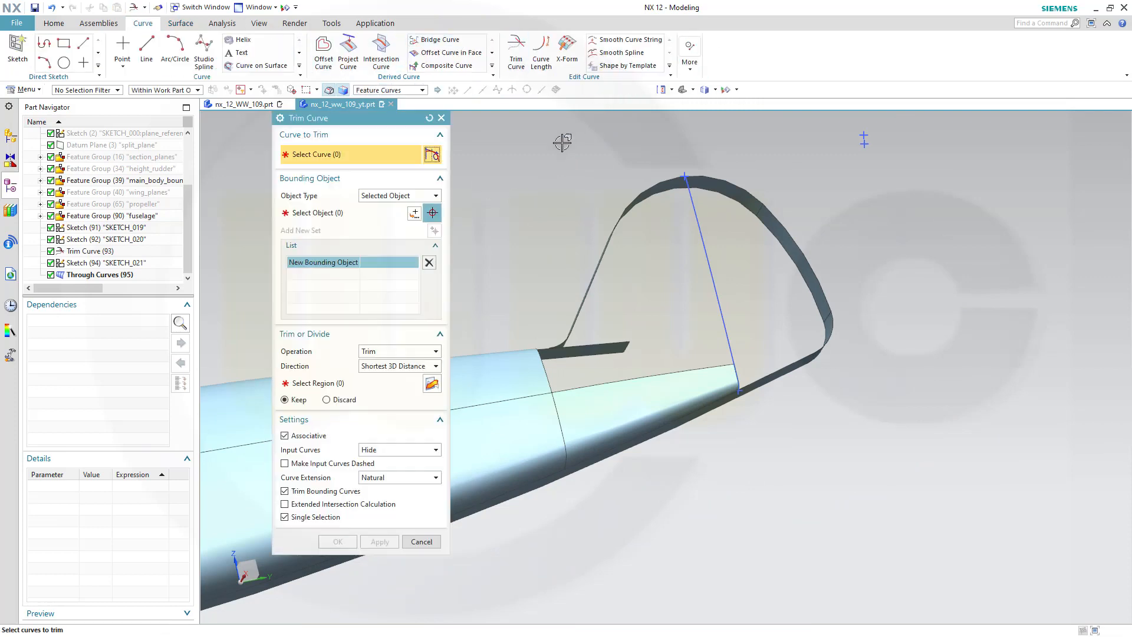
left_click(696, 236)
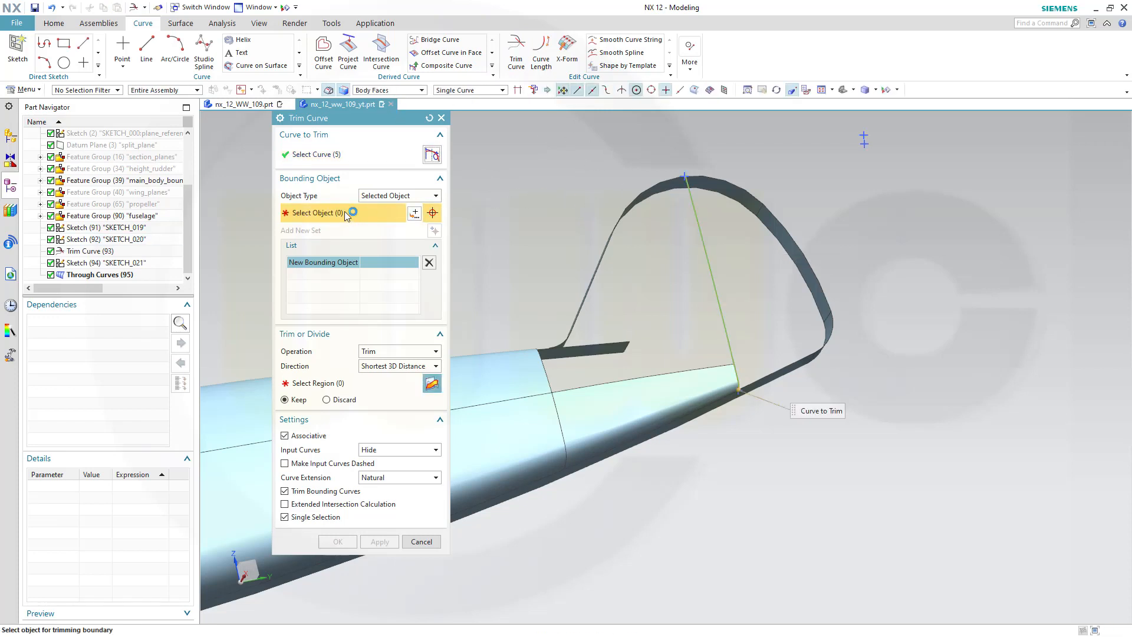
left_click(143, 147)
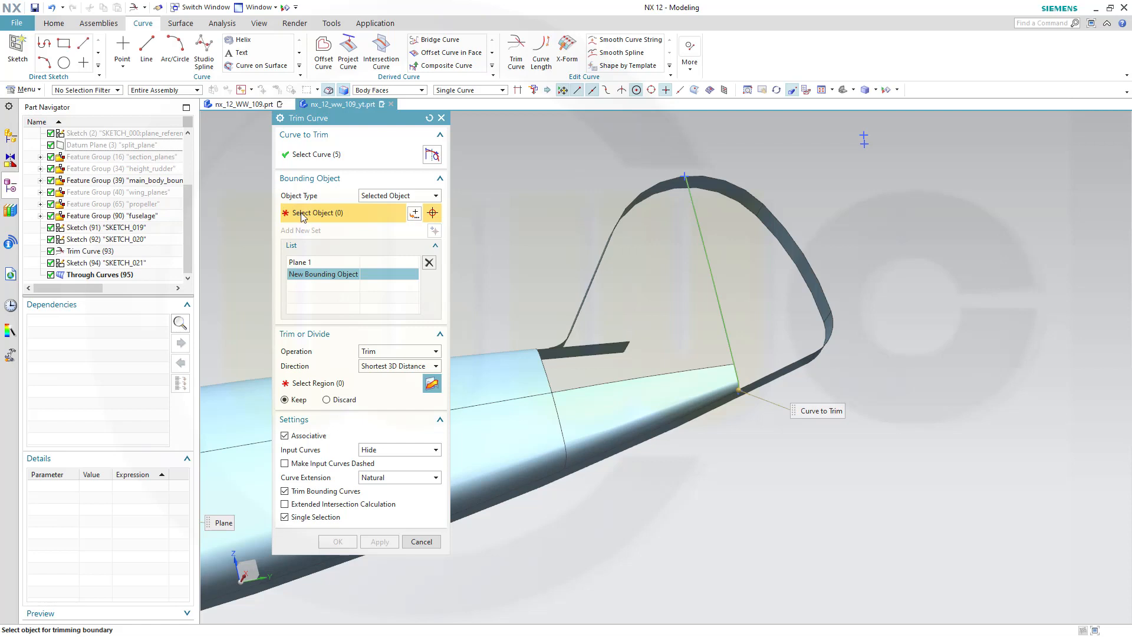
left_click(306, 384)
left_click(697, 220)
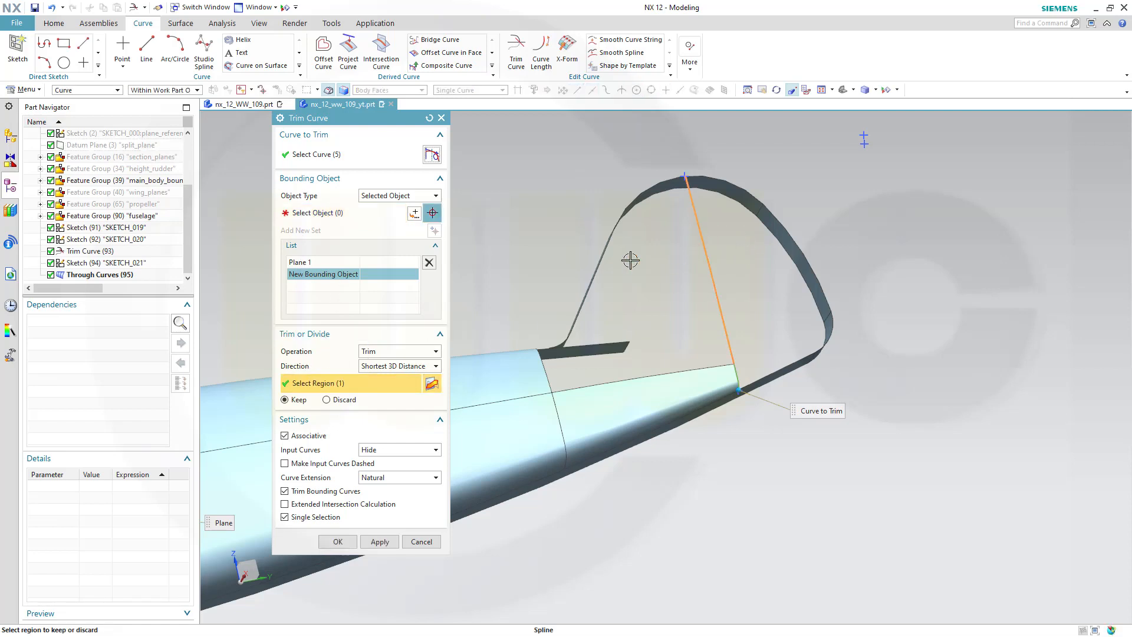
left_click(337, 540)
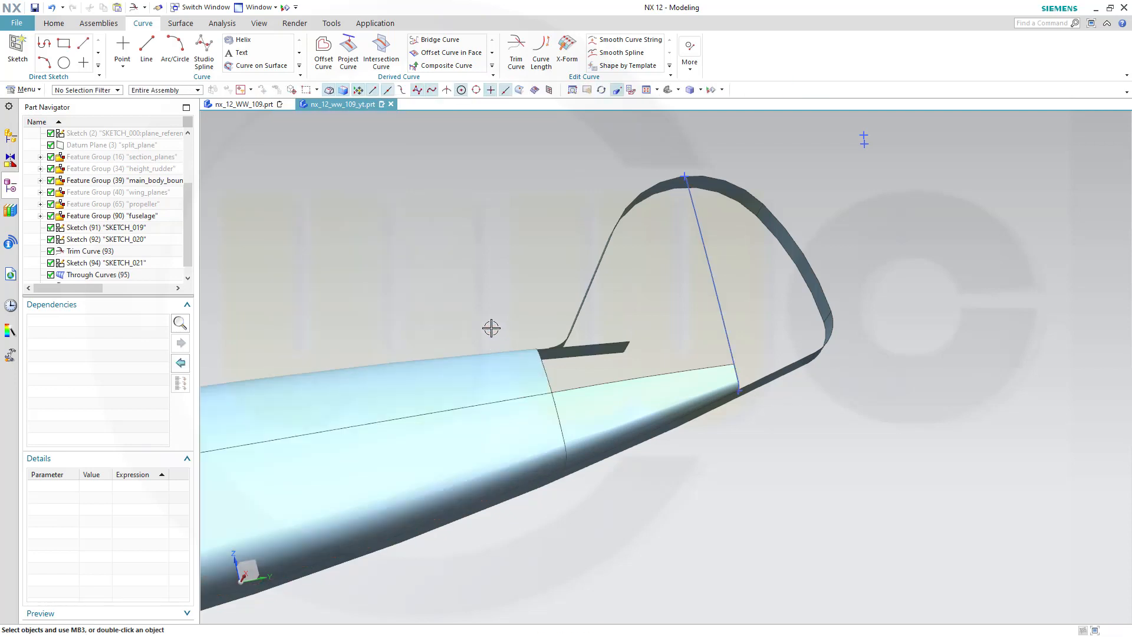
Start a Through Curve Mesh surface with the fuselage's rear end edge as the first primary curve
middle_click_drag(480, 309, 462, 316)
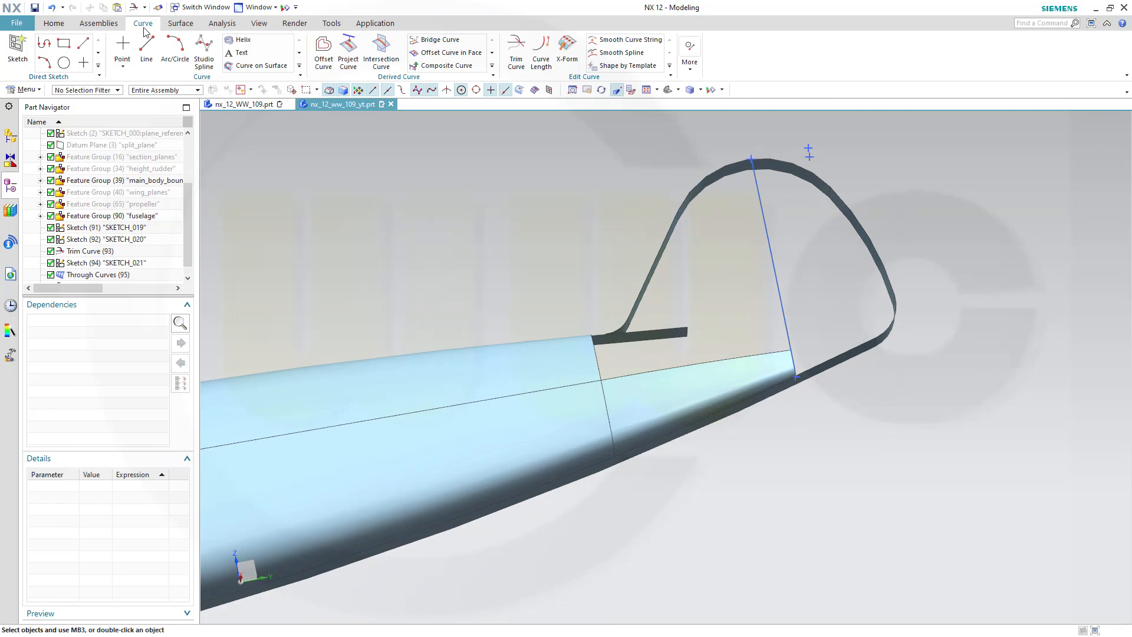
left_click(179, 24)
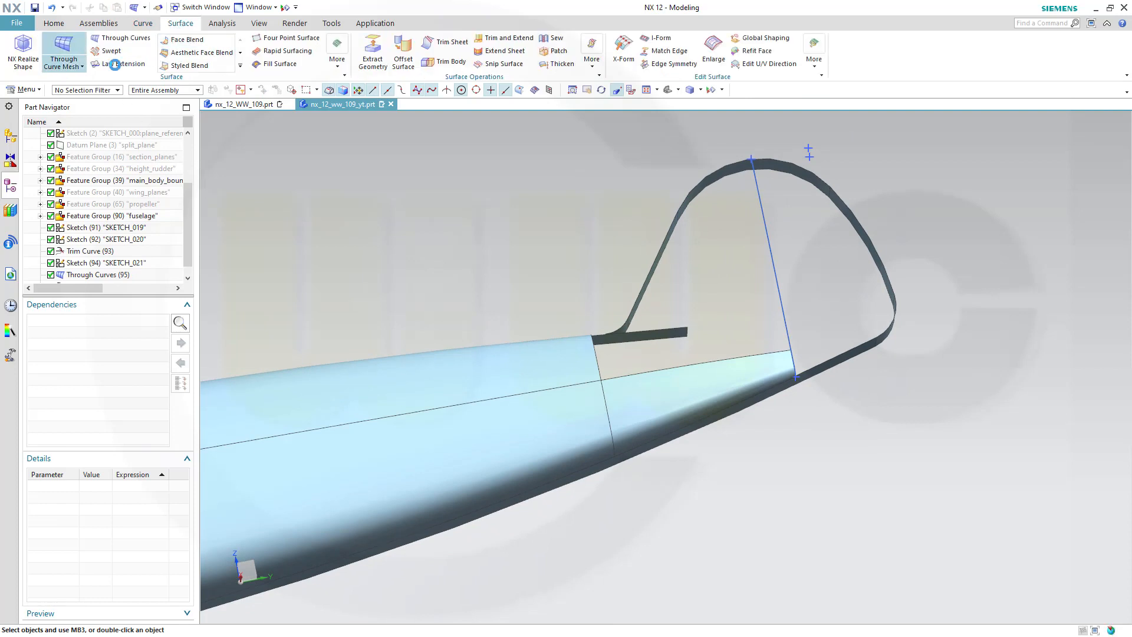
middle_click_drag(513, 233, 642, 306, "shift")
scroll(721, 347, "up", 3)
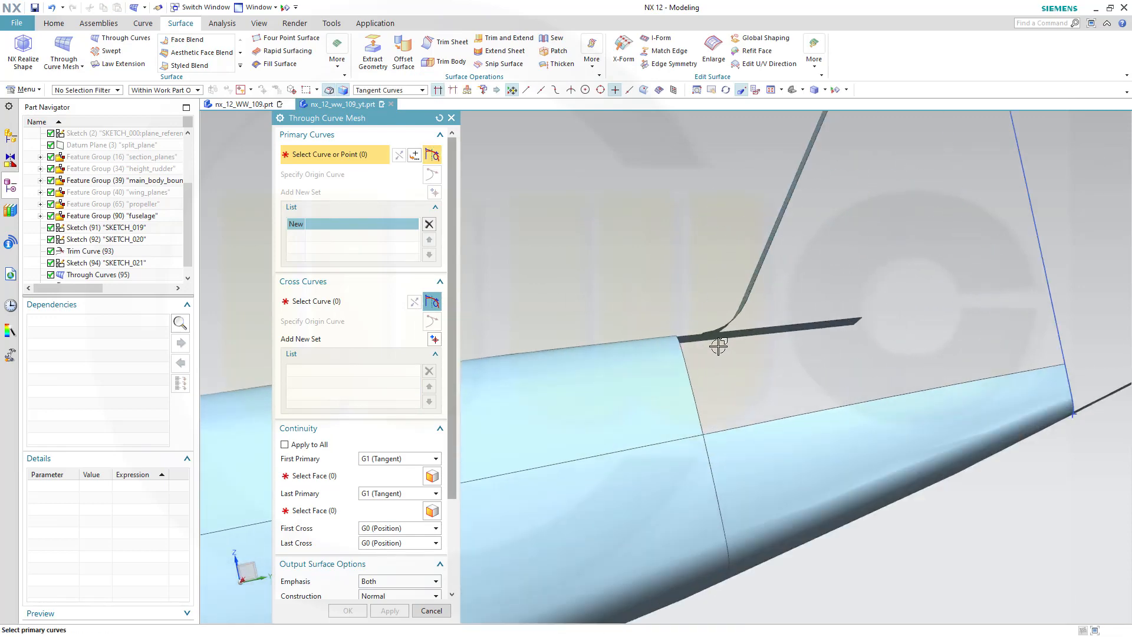
scroll(718, 347, "up", 3)
scroll(734, 431, "down", 2)
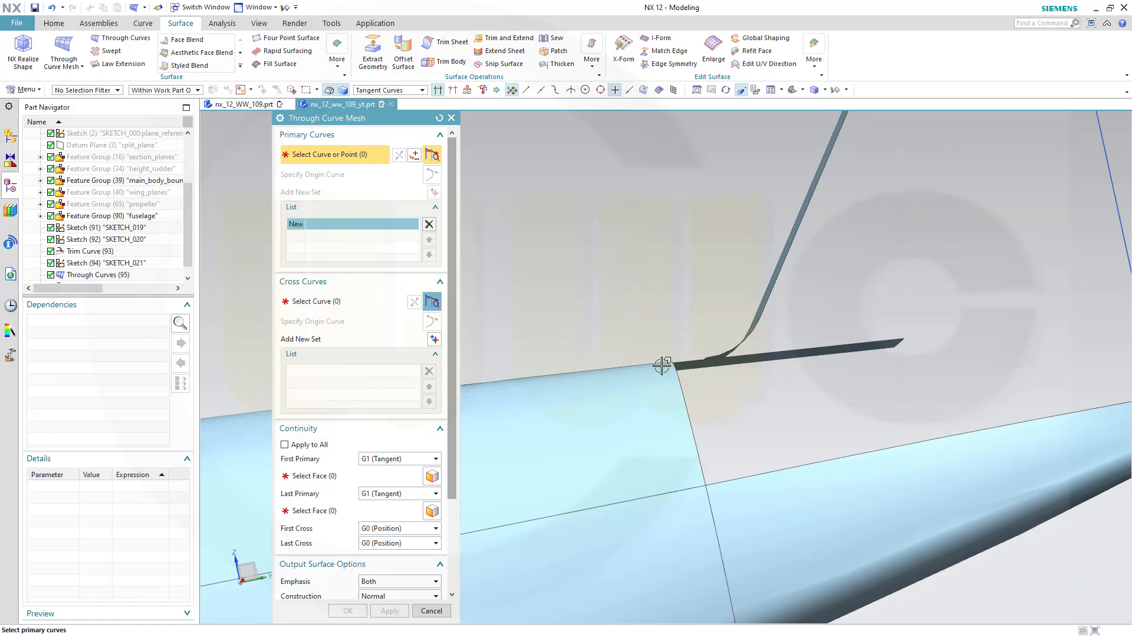
left_click(718, 377)
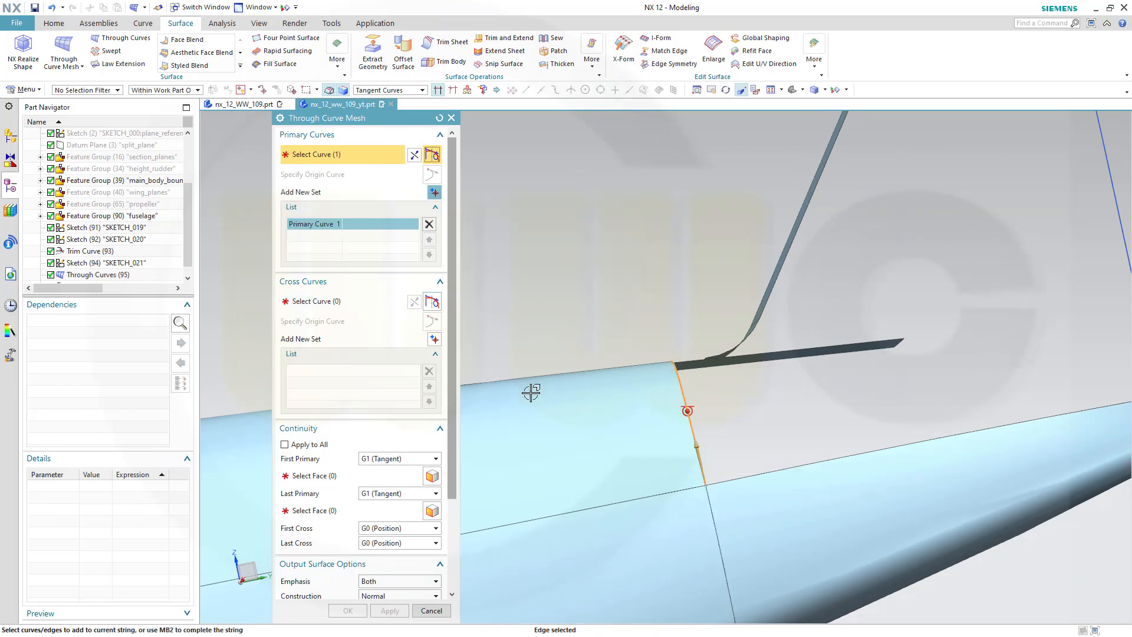
Make the first primary G1 (Tangent) to the fuselage face and set the last primary to G0 (Position)
left_click(323, 475)
left_click(569, 424)
middle_click_drag(767, 414, 859, 358)
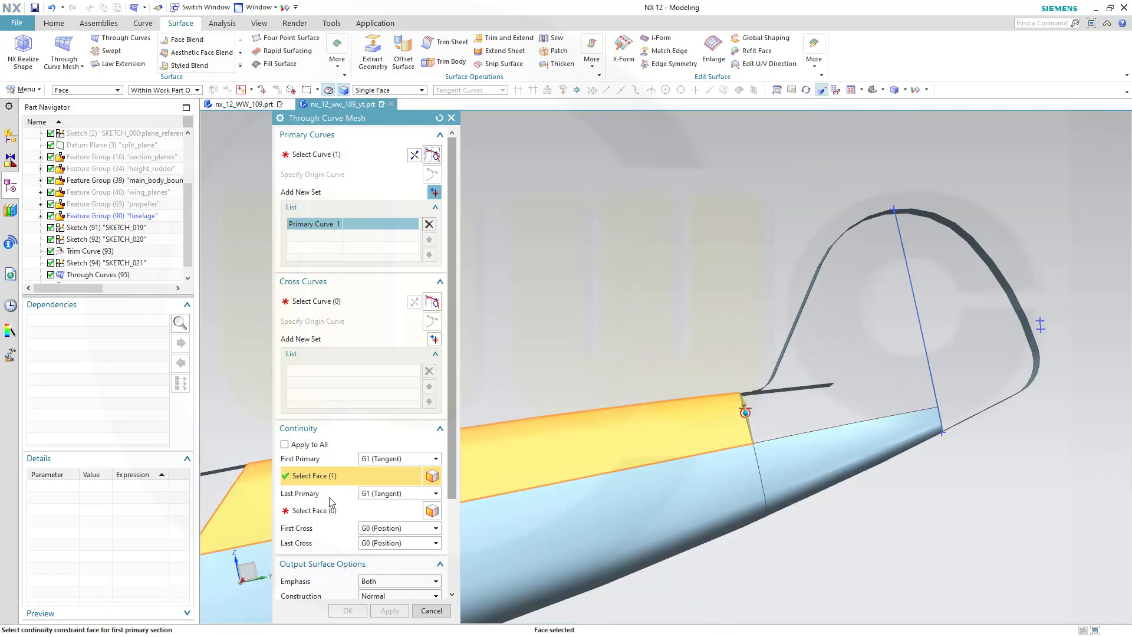
left_click(437, 494)
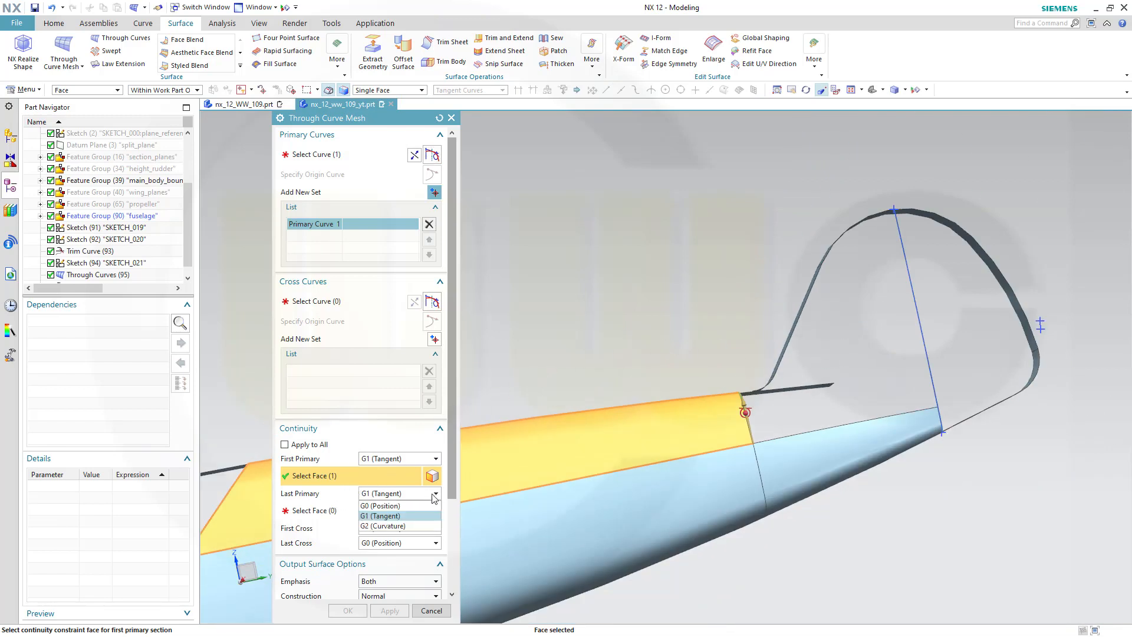
left_click(395, 506)
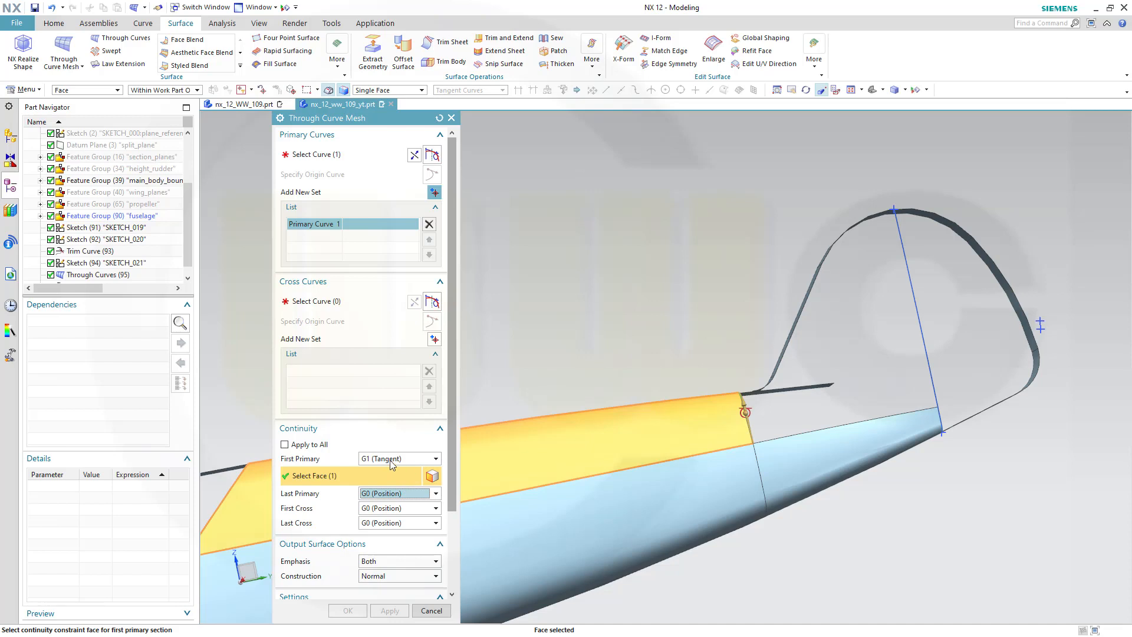
Add the trimmed fin line as the second primary curve and complete that string
left_click(435, 193)
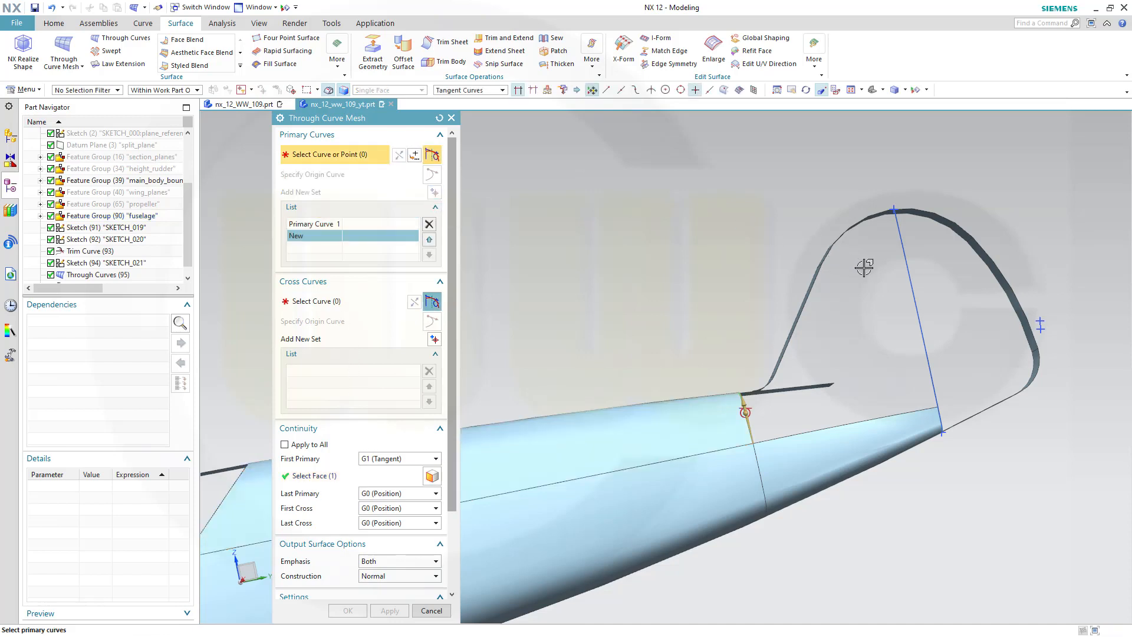
scroll(893, 247, "down", 2)
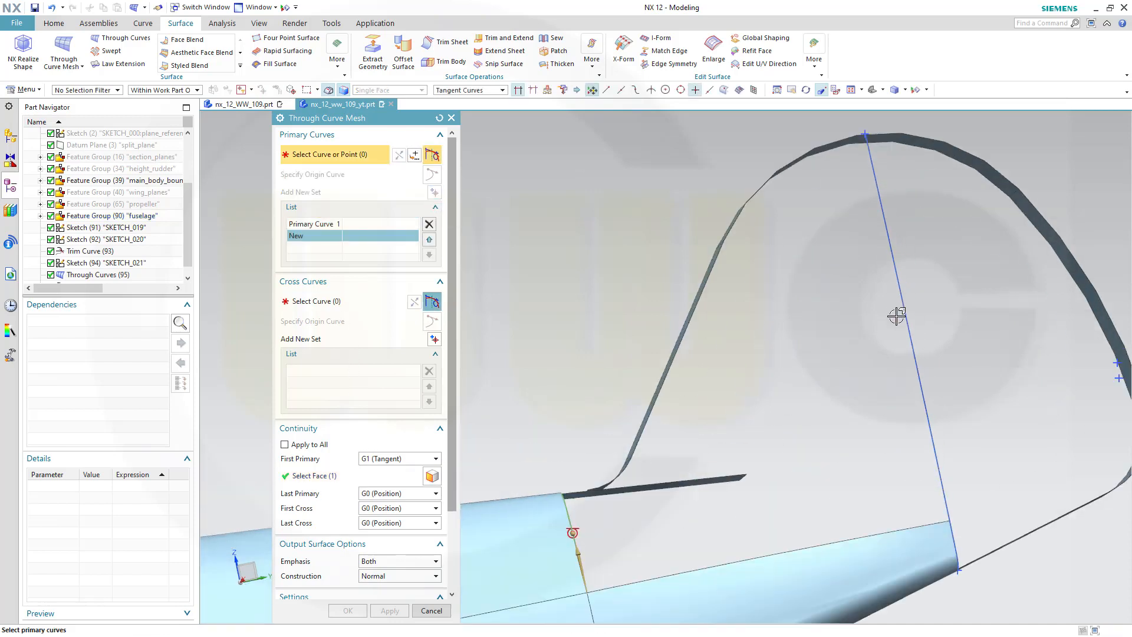
left_click(918, 388)
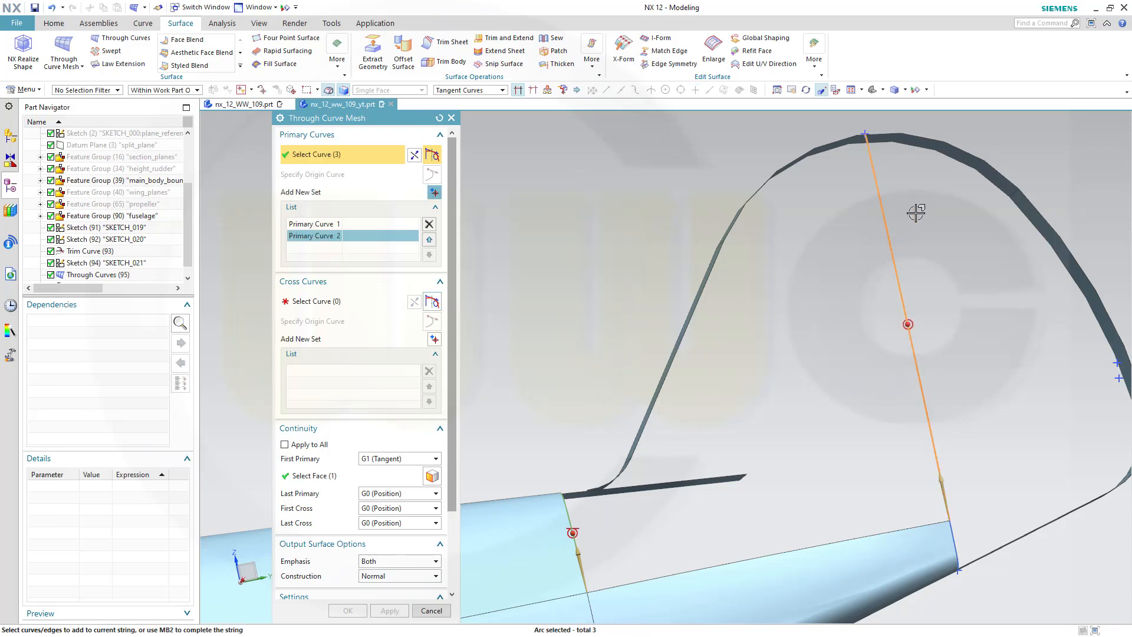
middle_click_drag(914, 212, 897, 457, "shift")
scroll(871, 409, "down", 3)
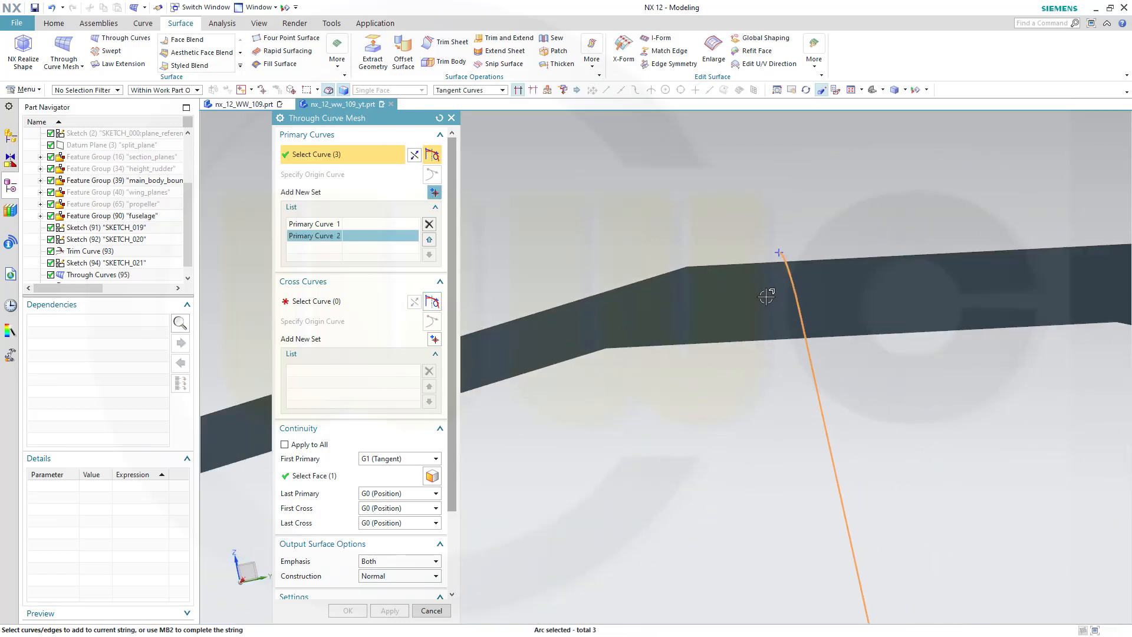
middle_click(782, 295)
middle_click_drag(790, 292, 781, 295)
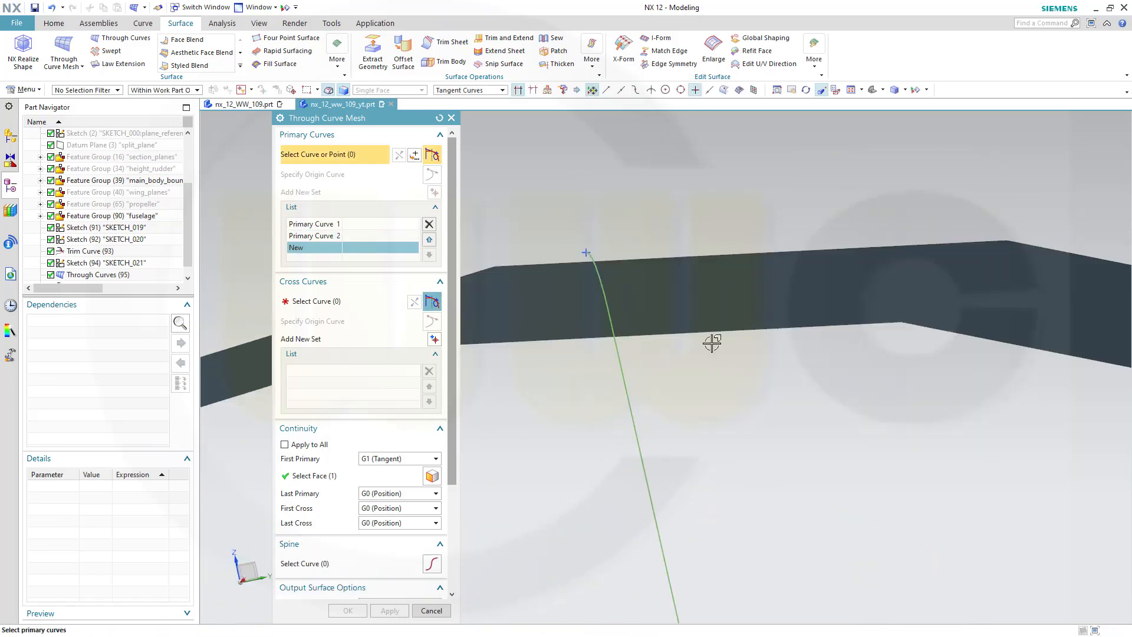
middle_click_drag(726, 399, 891, 407, "shift")
scroll(748, 255, "down", 1)
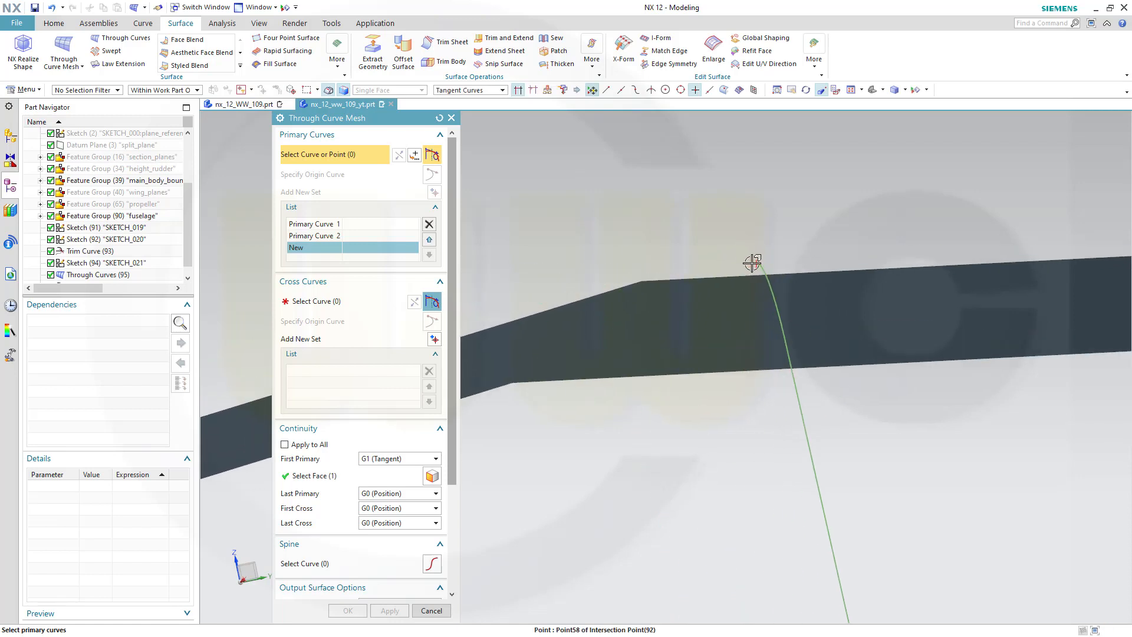
middle_click_drag(753, 263, 737, 265)
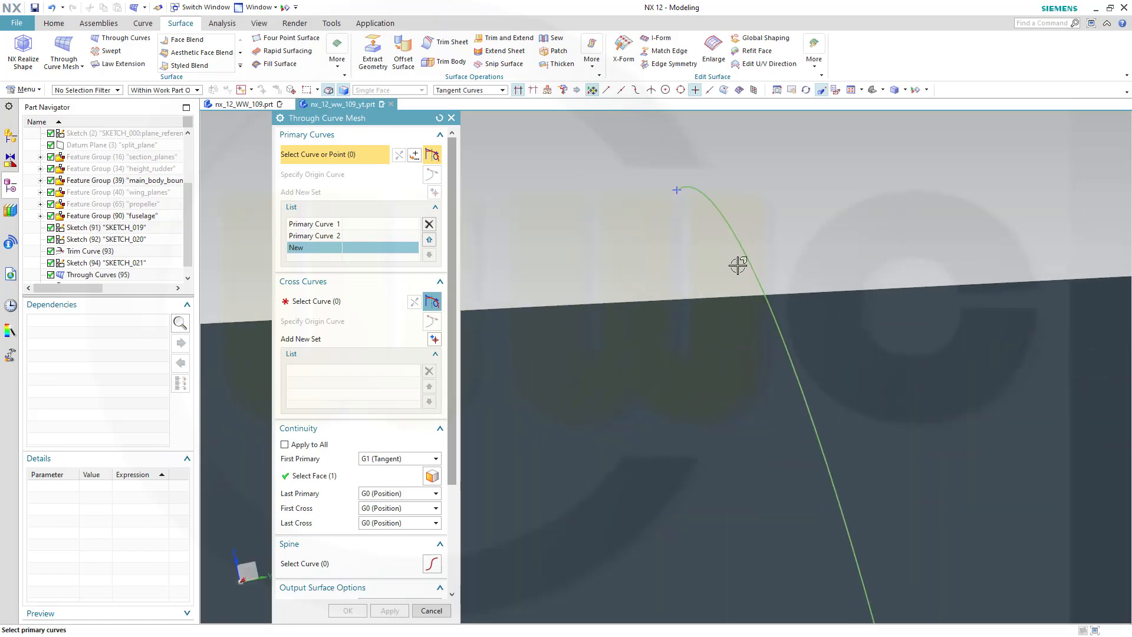
middle_click_drag(687, 228, 768, 361)
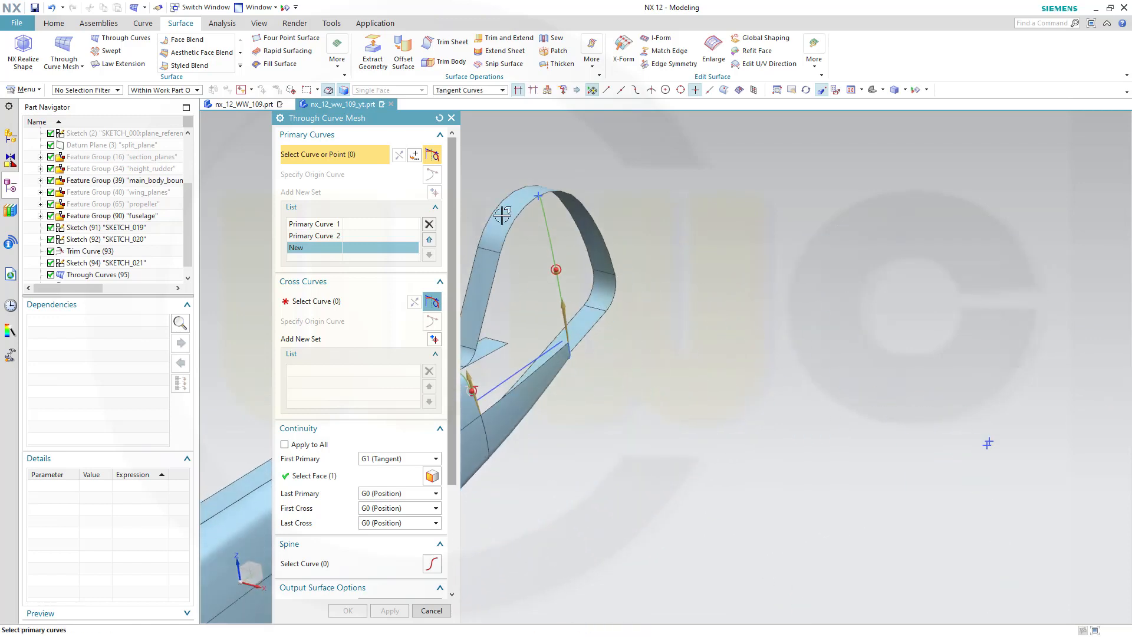
Add the fuselage's upper edge running between the two primaries as the first cross curve
scroll(525, 224, "down", 8)
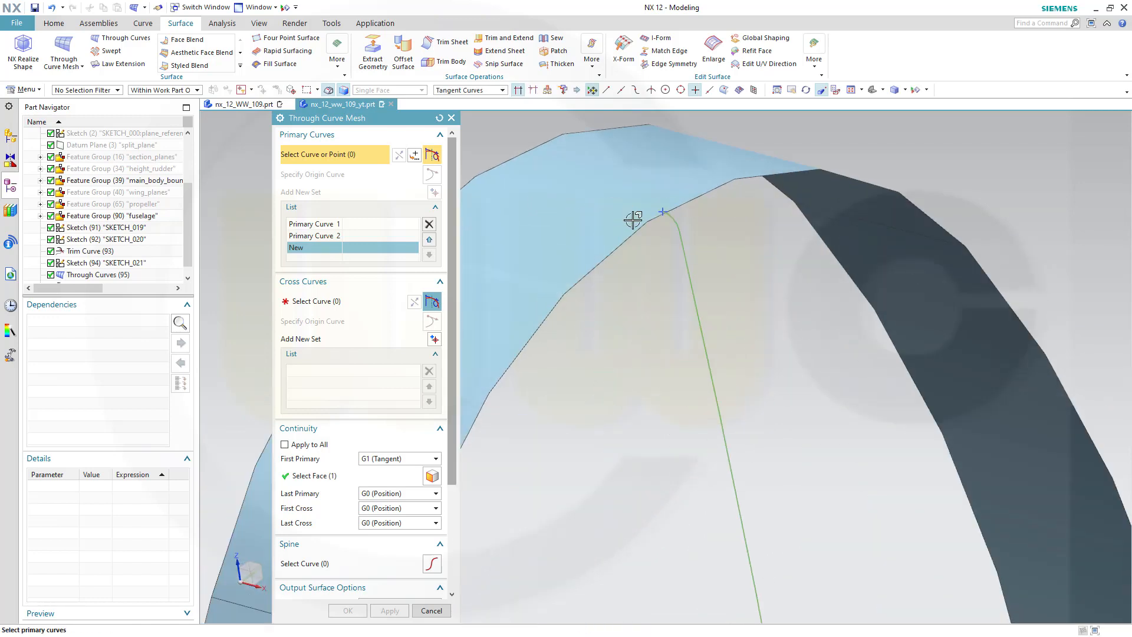
scroll(698, 296, "up", 8)
middle_click_drag(697, 296, 652, 344)
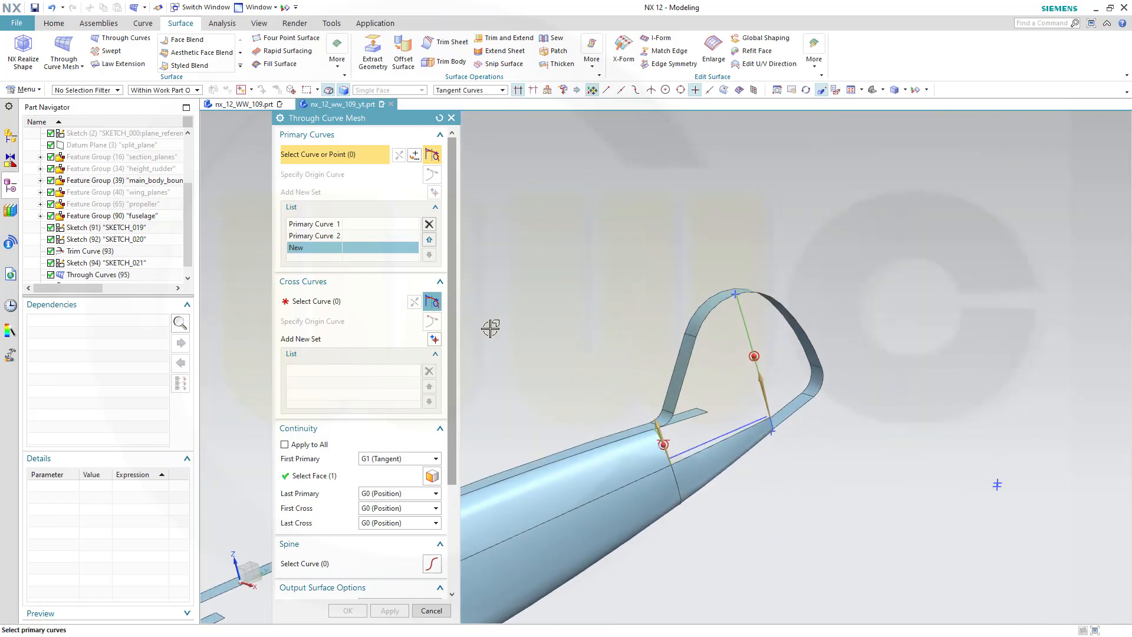
left_click(337, 302)
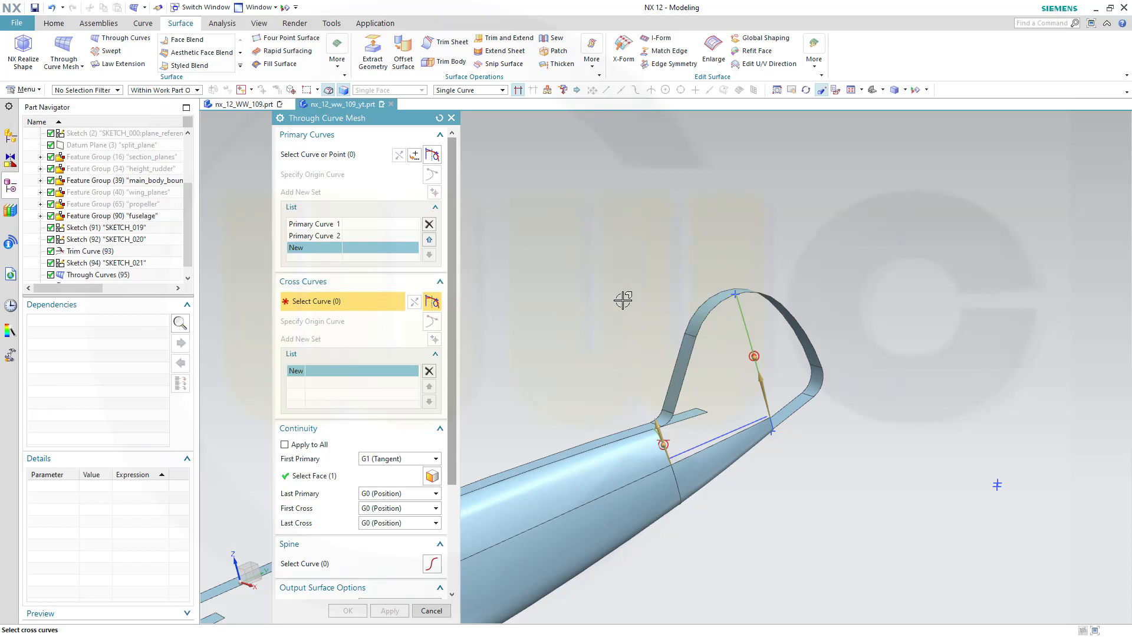
left_click(696, 454)
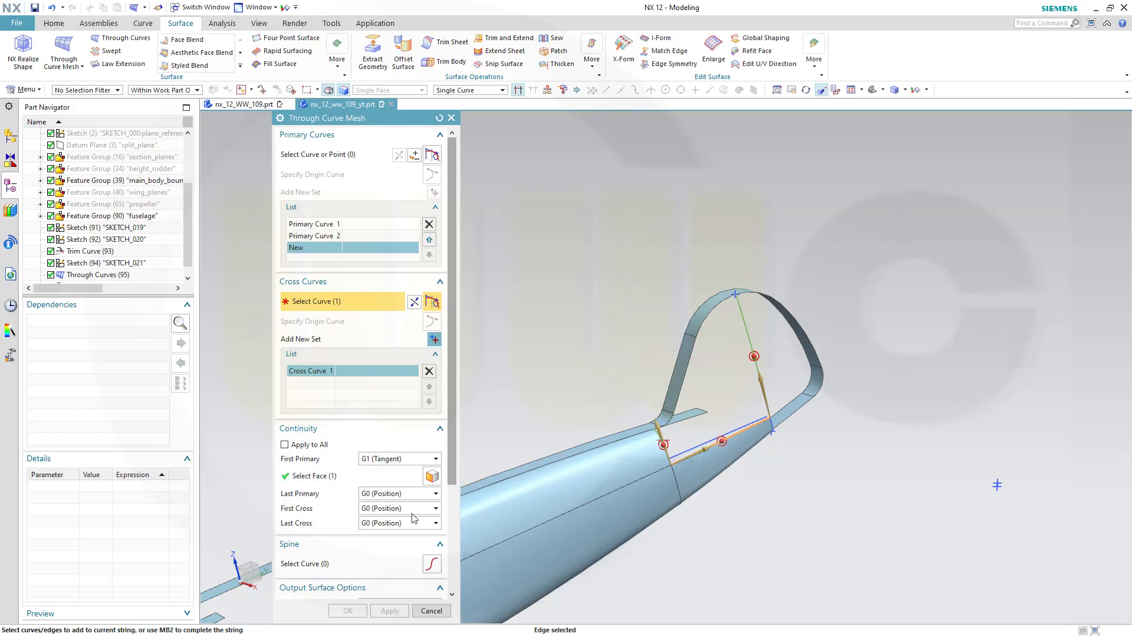
Make the first cross G1 (Tangent) to the fuselage face and start a new cross curve set
left_click(436, 510)
left_click(395, 529)
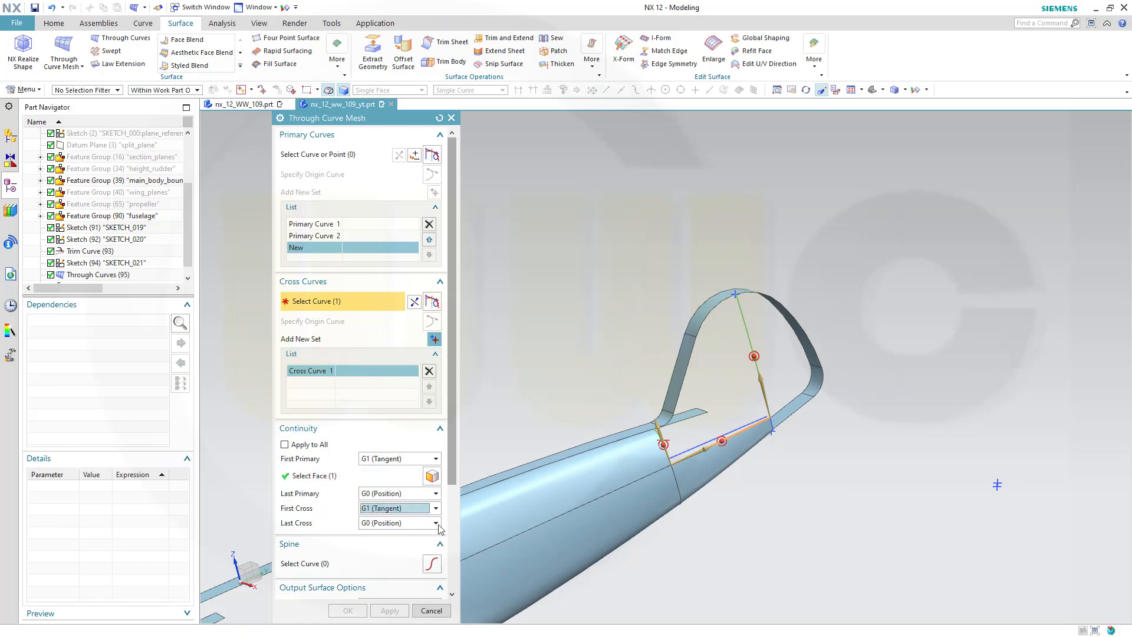
left_click(704, 476)
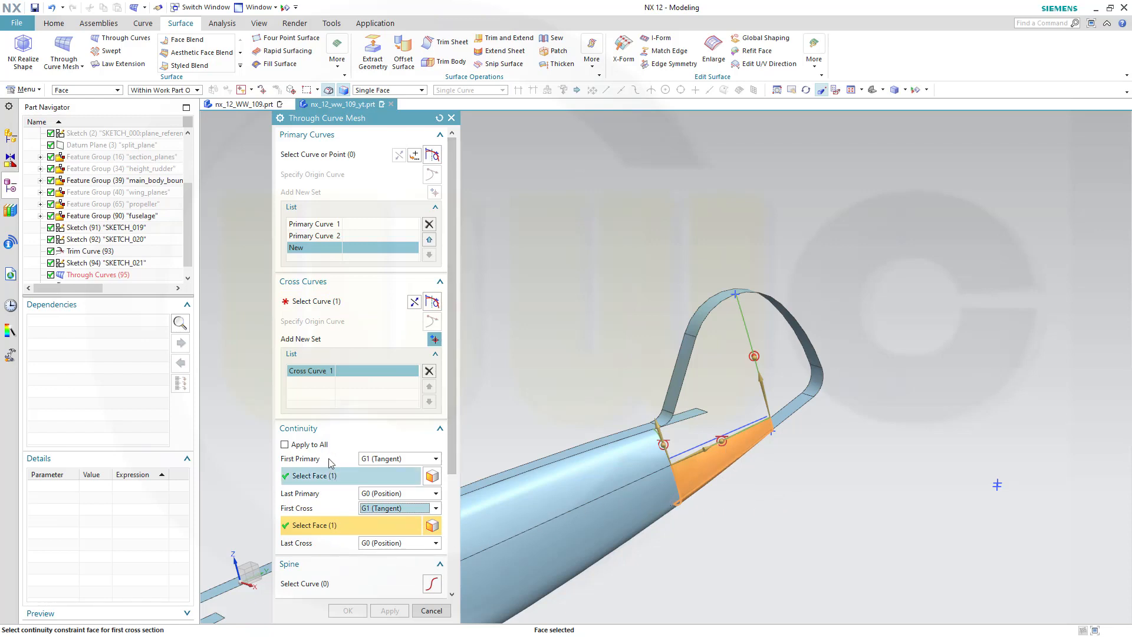
left_click(435, 338)
Select the chain of fin root edges as the second cross curve
scroll(669, 423, "up", 4)
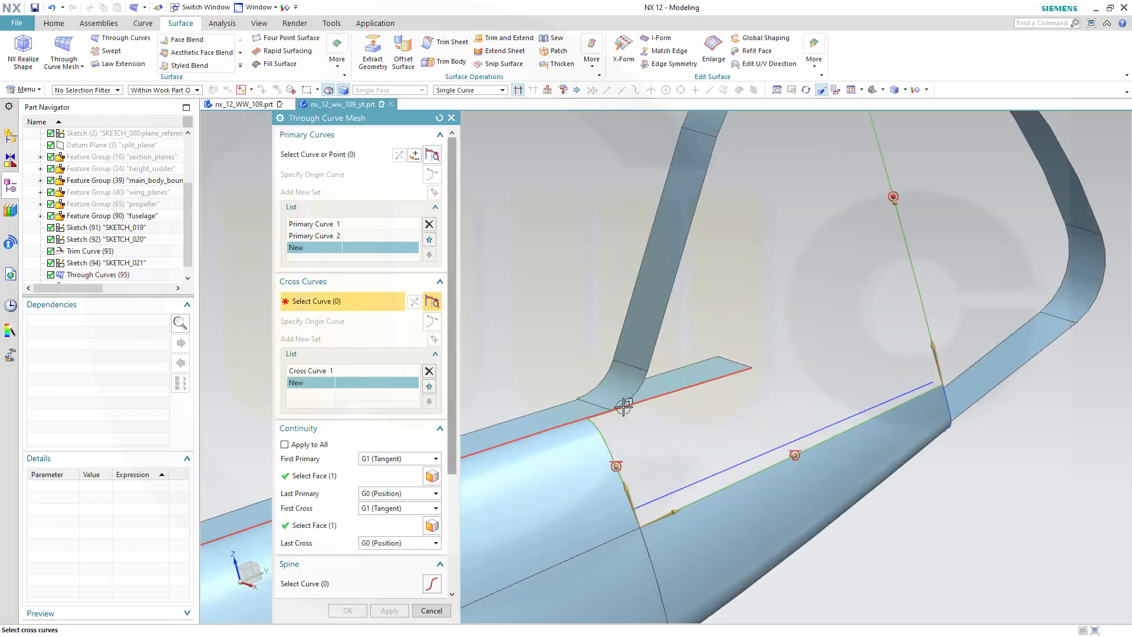
left_click(602, 412)
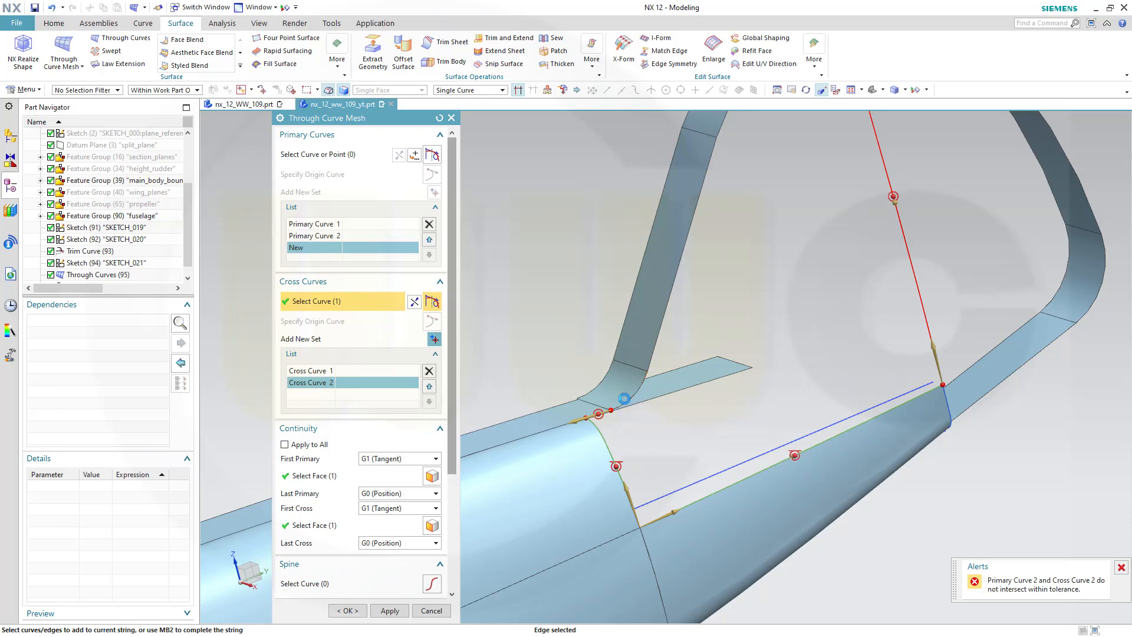
left_click(663, 316)
left_click(659, 324)
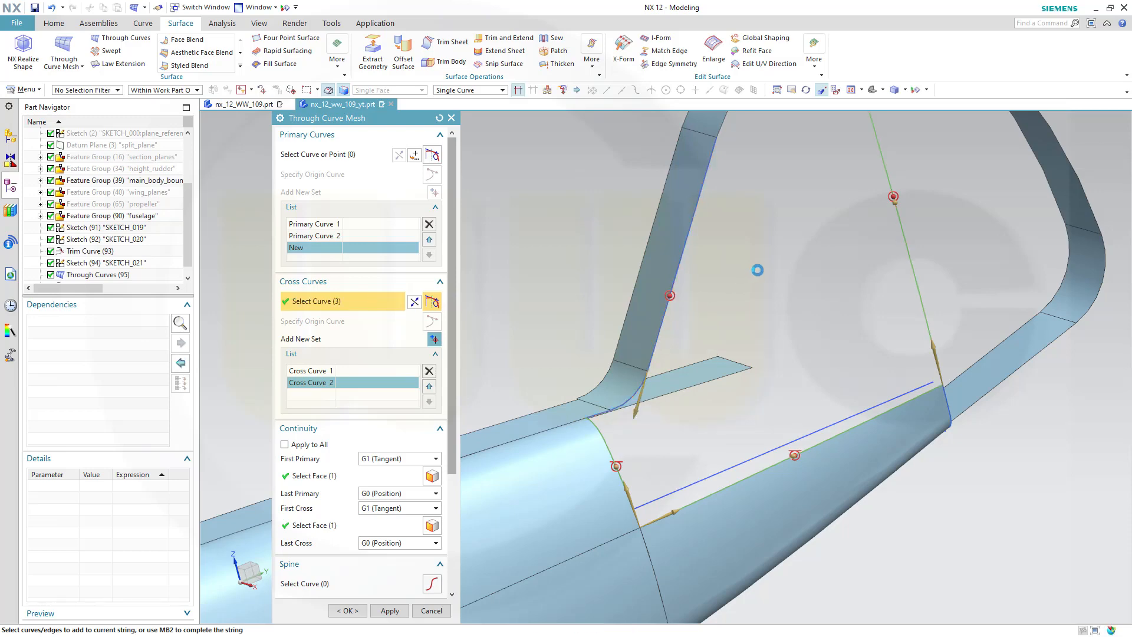
middle_click_drag(737, 310, 731, 536, "shift")
left_click(724, 333)
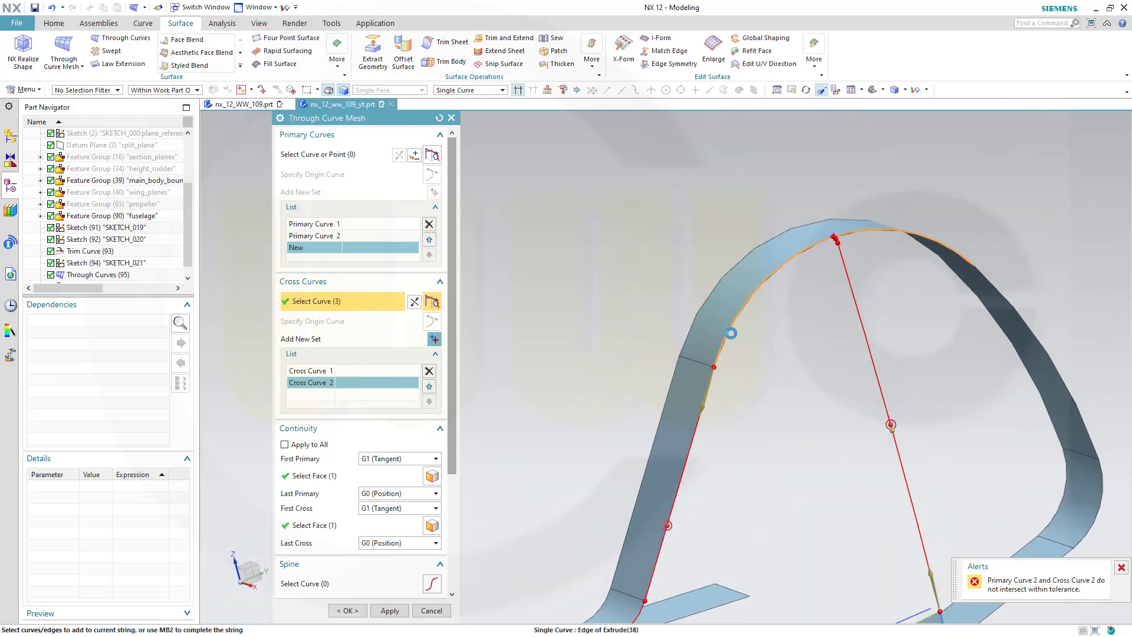
scroll(746, 396, "up", 5)
scroll(755, 400, "down", 5)
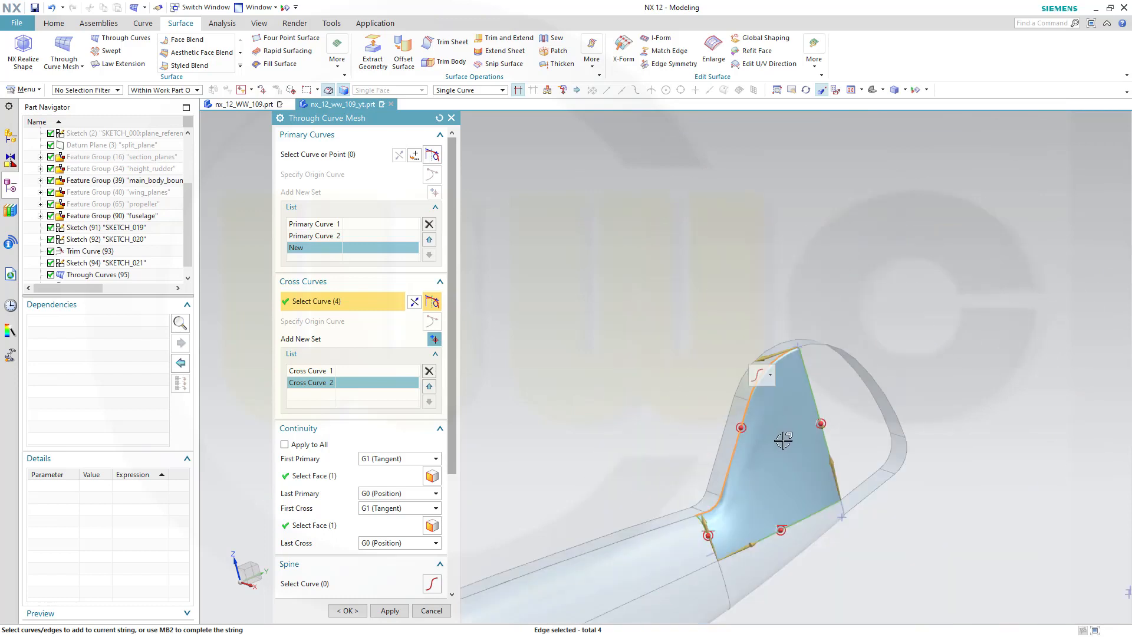
scroll(744, 584, "up", 3)
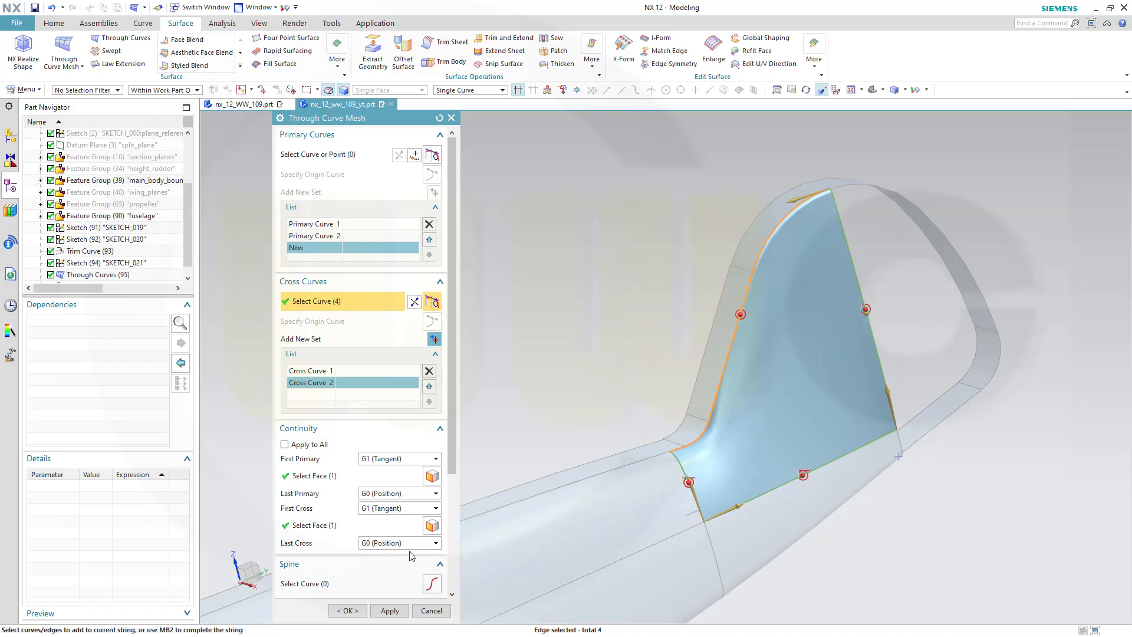
Set the last cross to G1 (Tangent) and pick the fin's tangent faces as its constraint faces
left_click(435, 543)
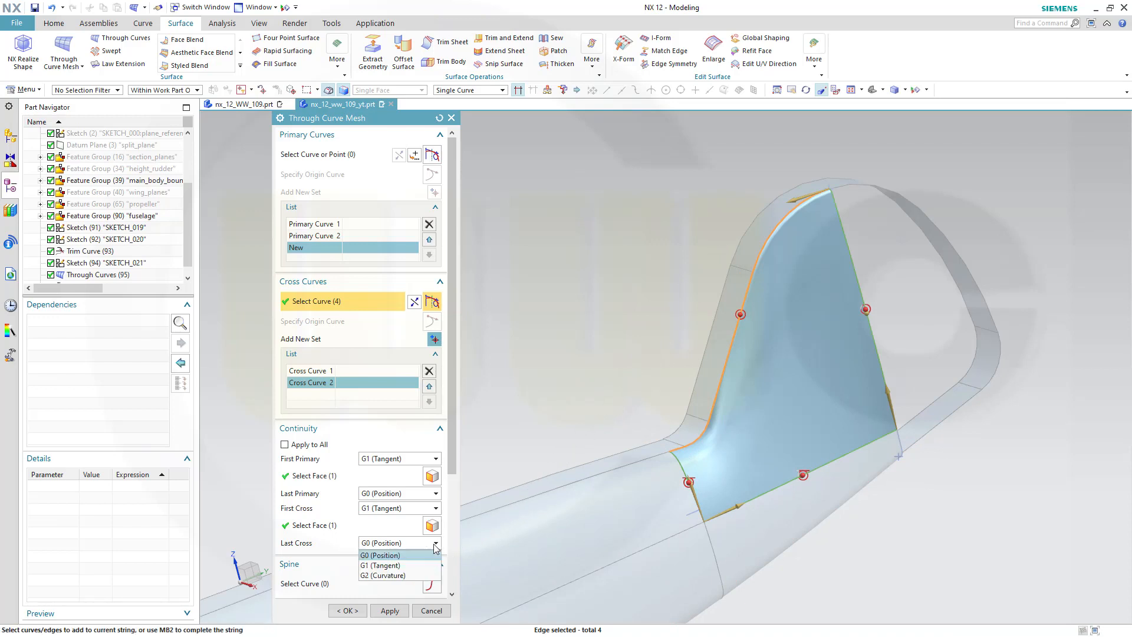
left_click(405, 567)
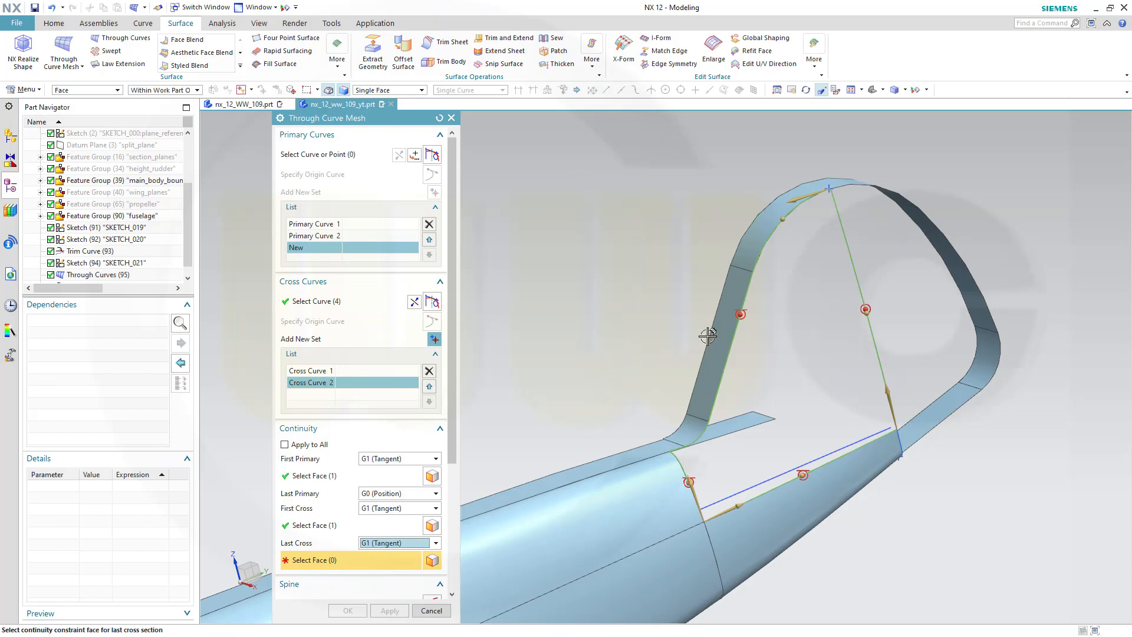
left_click(421, 90)
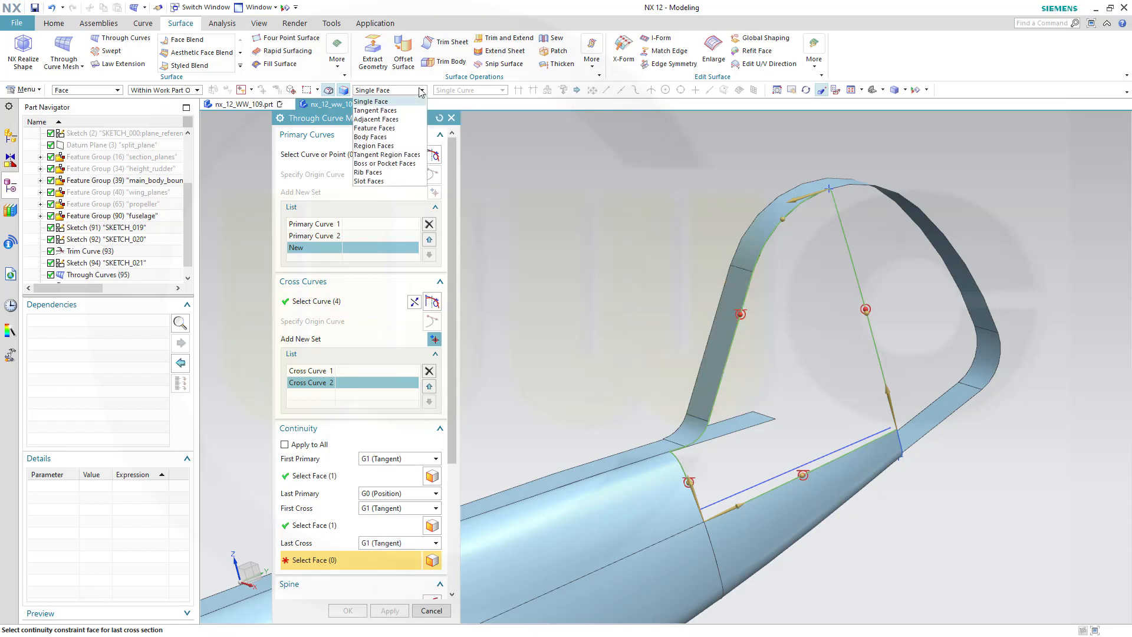
left_click(375, 111)
left_click(713, 348)
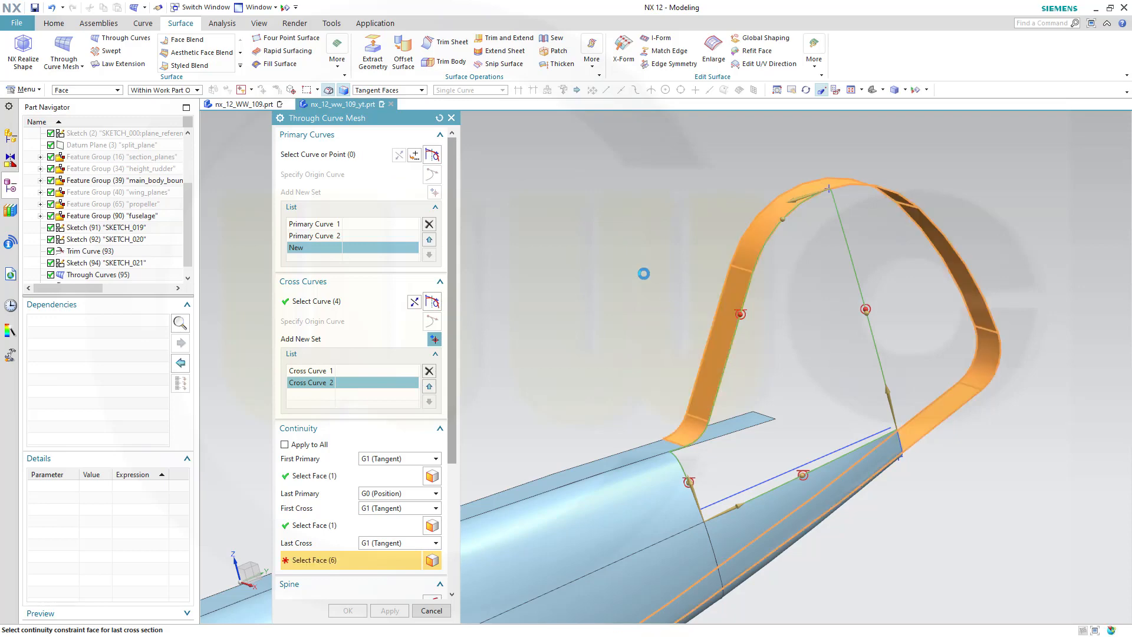
Inspect the mesh surface preview where it blends into the fin root
middle_click_drag(896, 478, 832, 516)
scroll(701, 517, "up", 2)
scroll(702, 516, "up", 1)
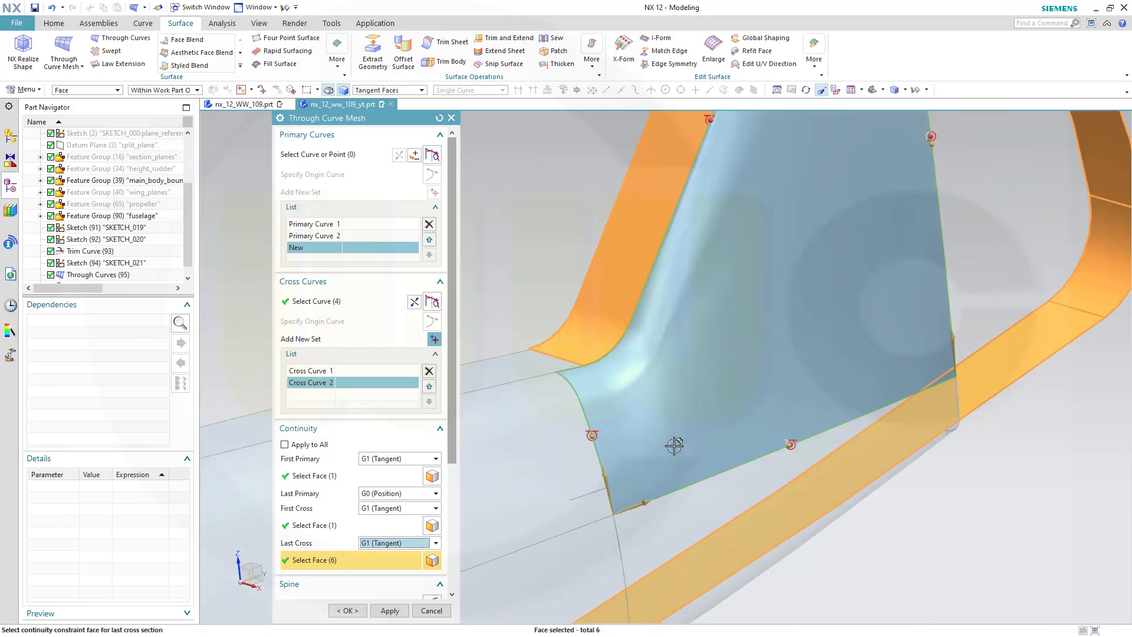
scroll(657, 420, "up", 3)
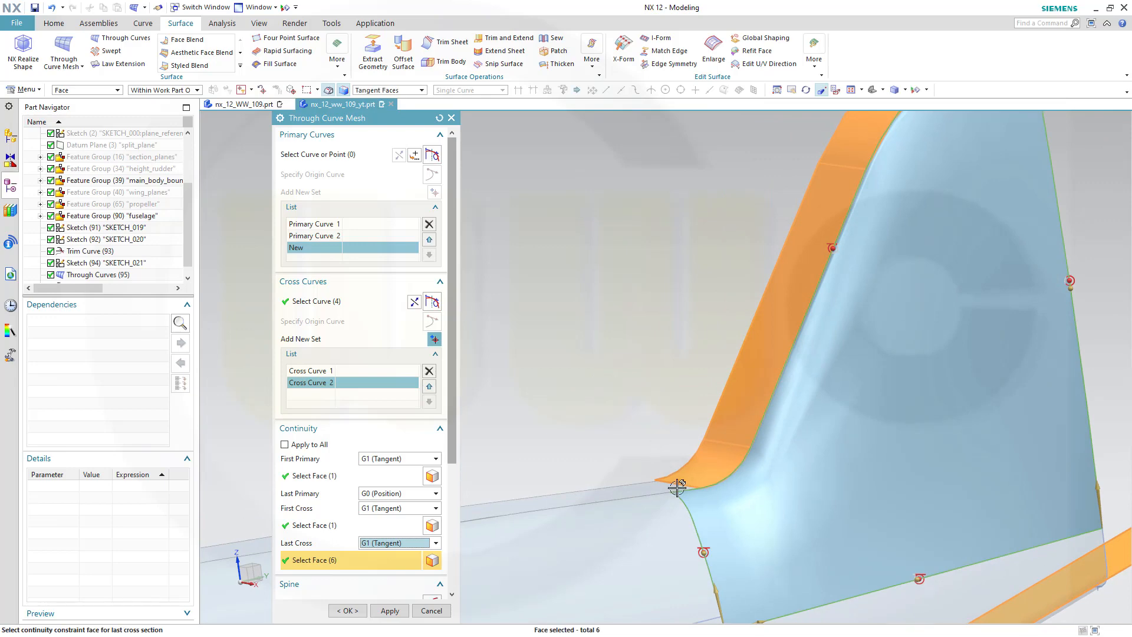
scroll(709, 506, "down", 4)
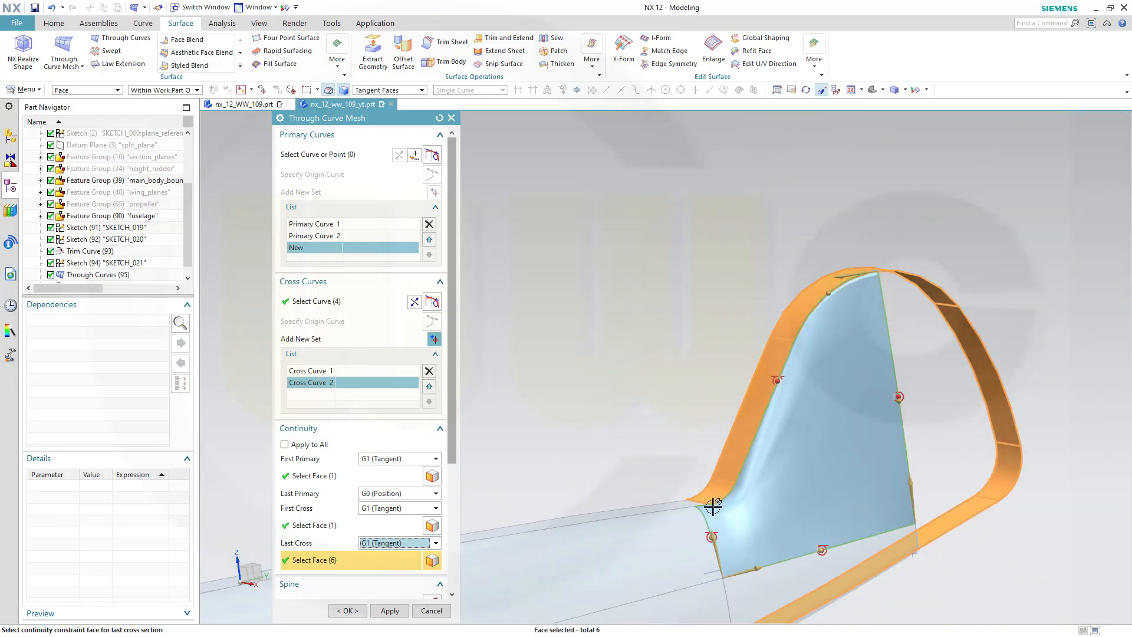
middle_click_drag(703, 505, 652, 422)
scroll(439, 575, "down", 3)
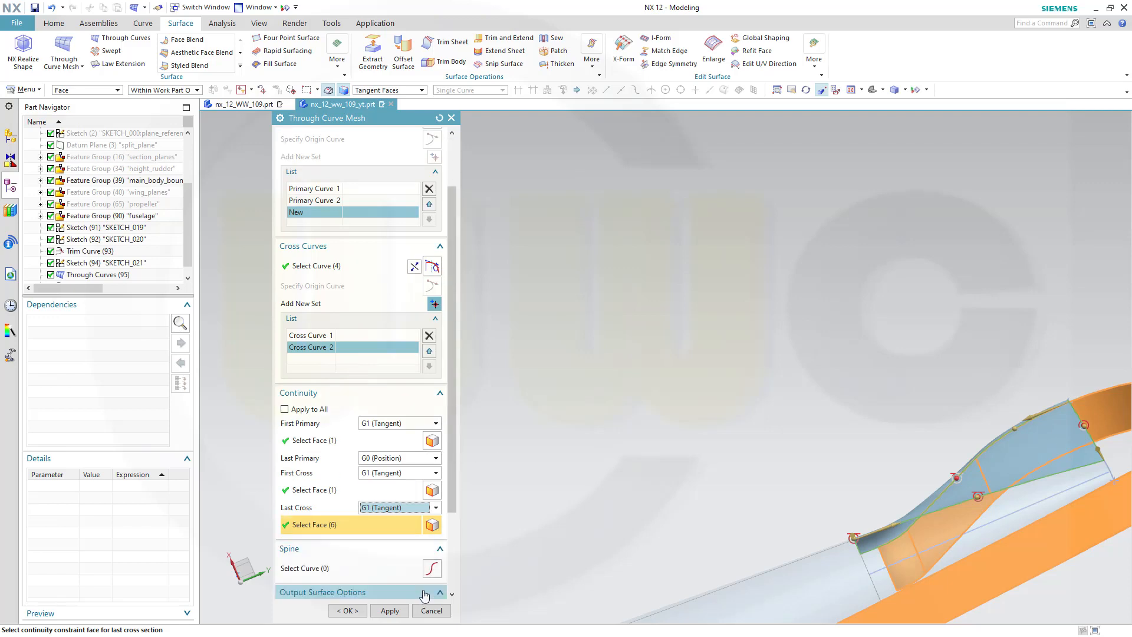
scroll(442, 578, "down", 2)
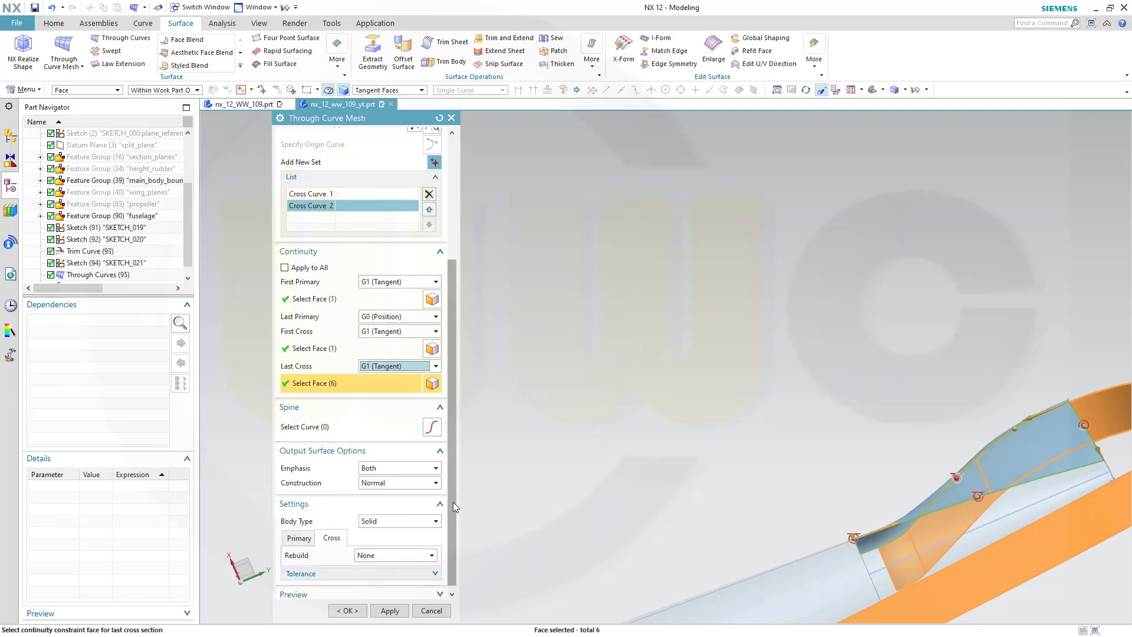
left_click(333, 427)
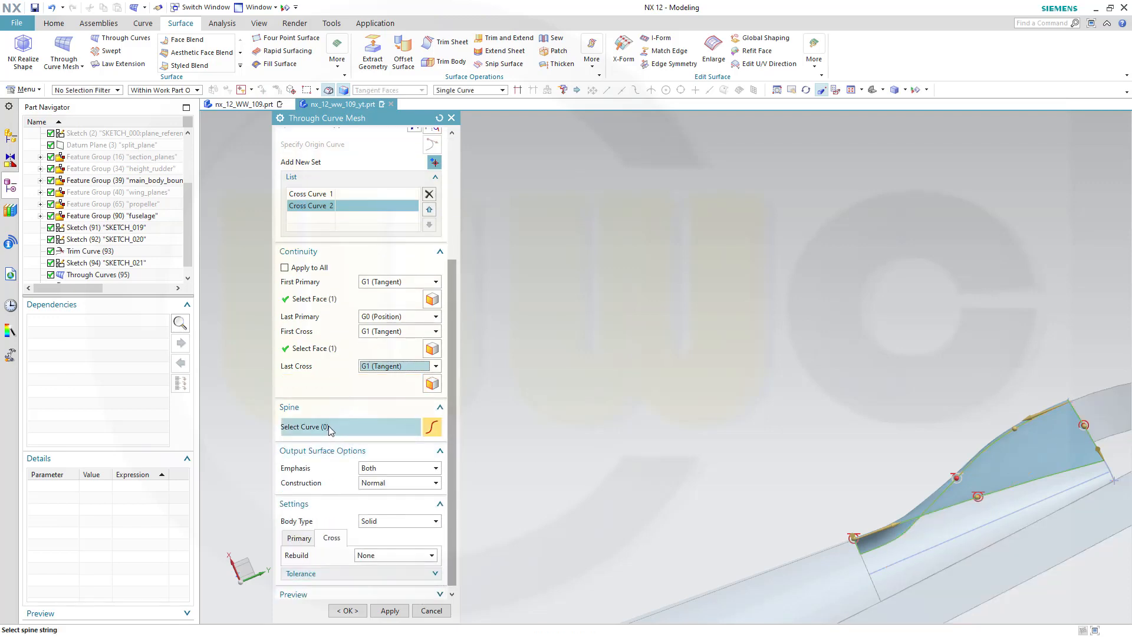
middle_click_drag(768, 444, 793, 437)
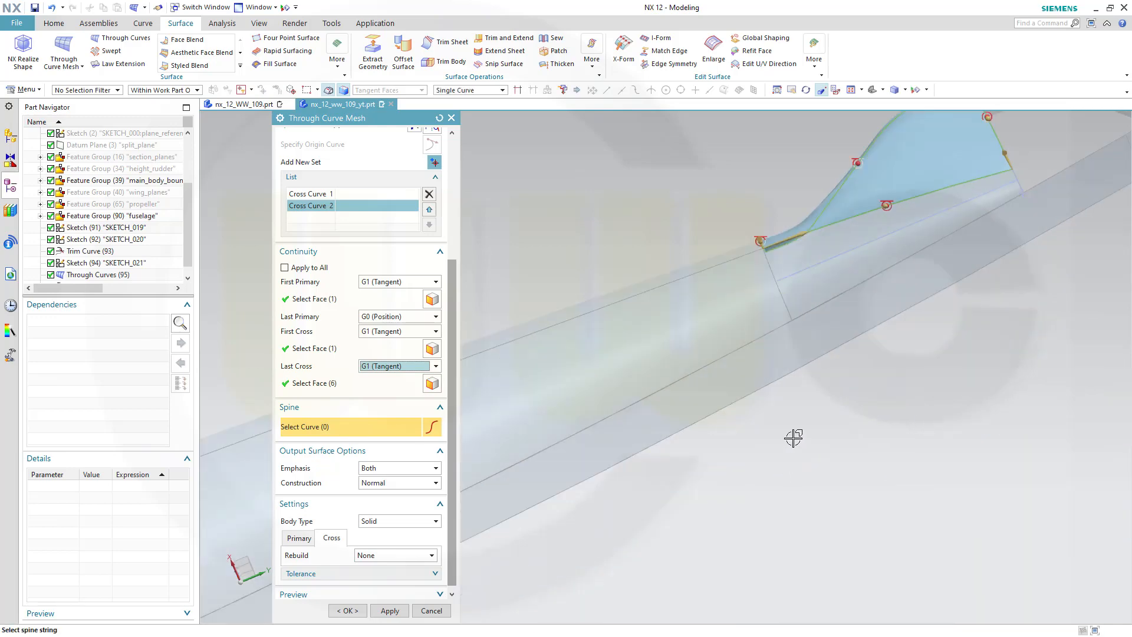
left_click(854, 252)
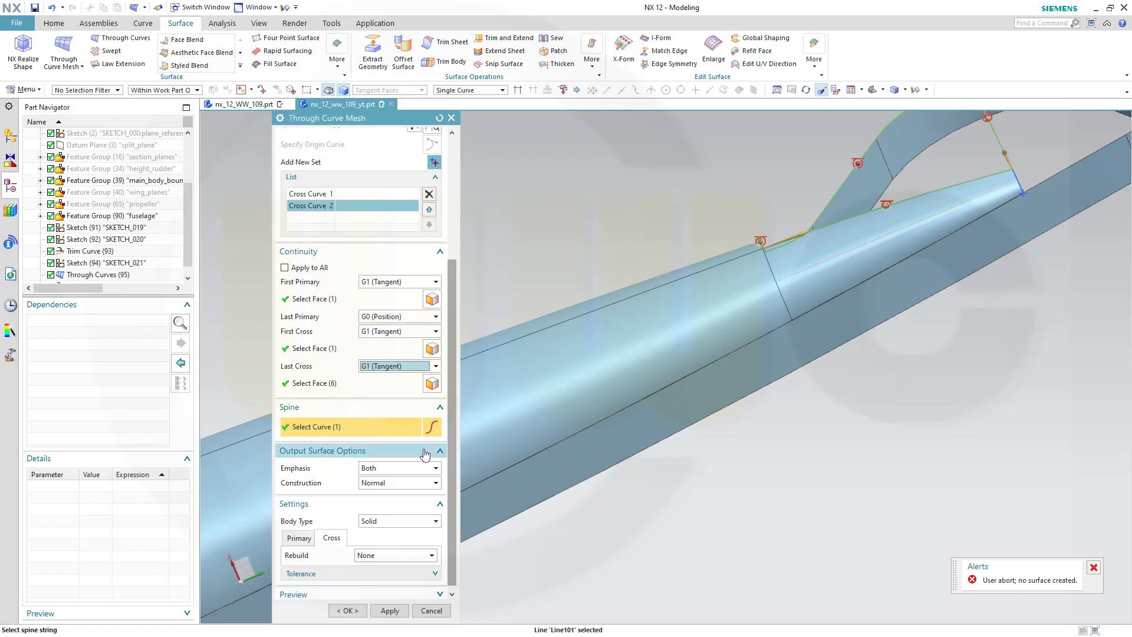
left_click(879, 234, "shift")
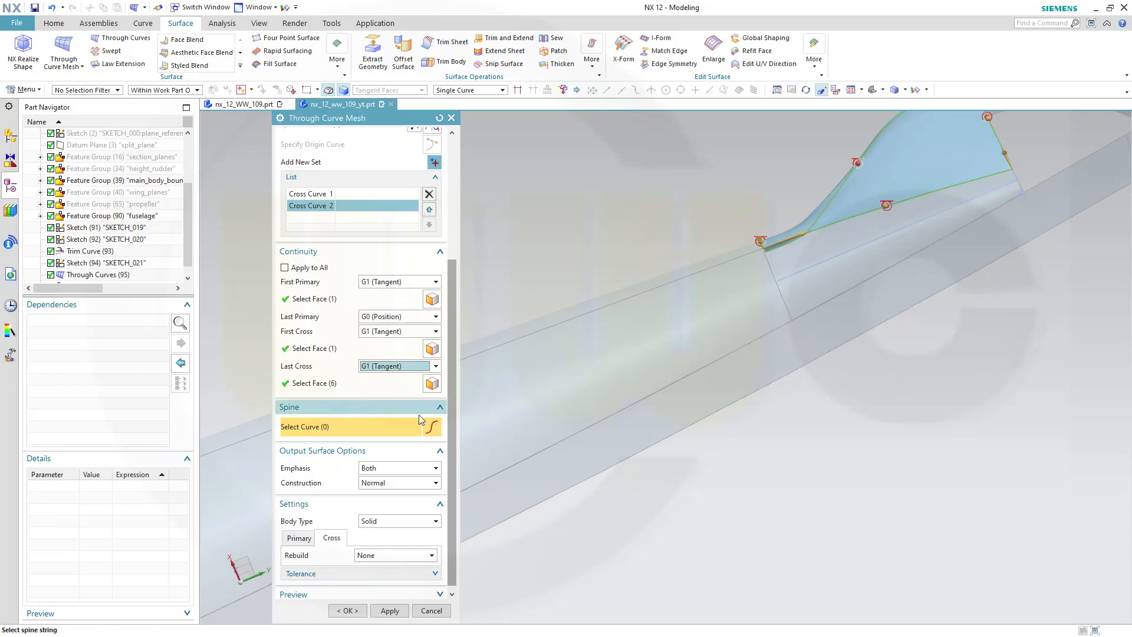
Set the output surface construction to Simple and complete the Through Curve Mesh surface
left_click(436, 484)
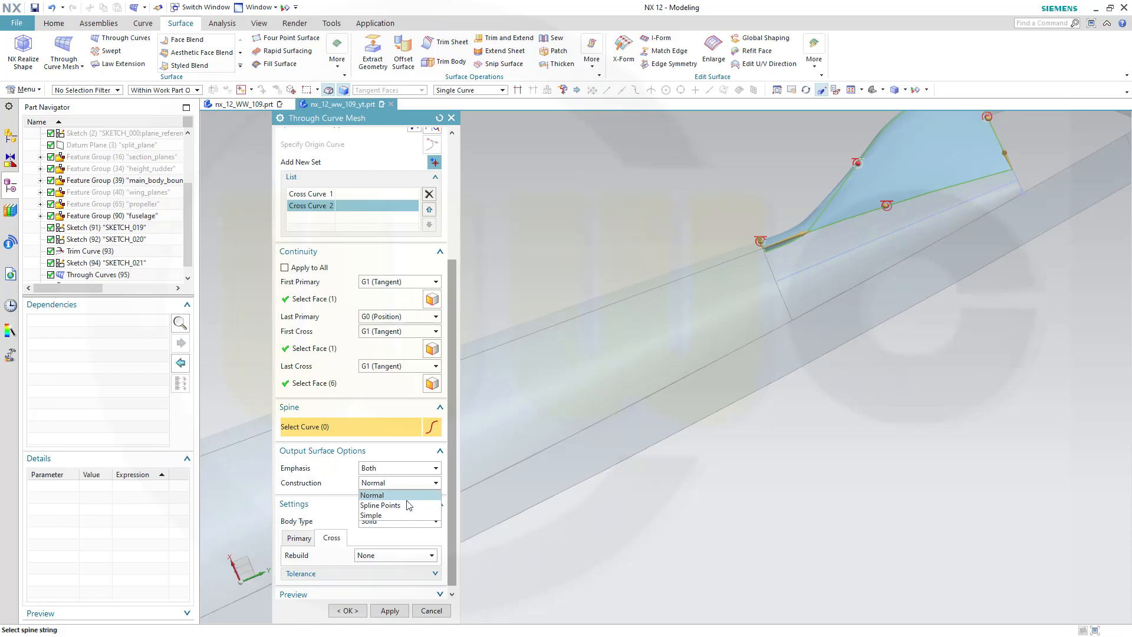
left_click(378, 515)
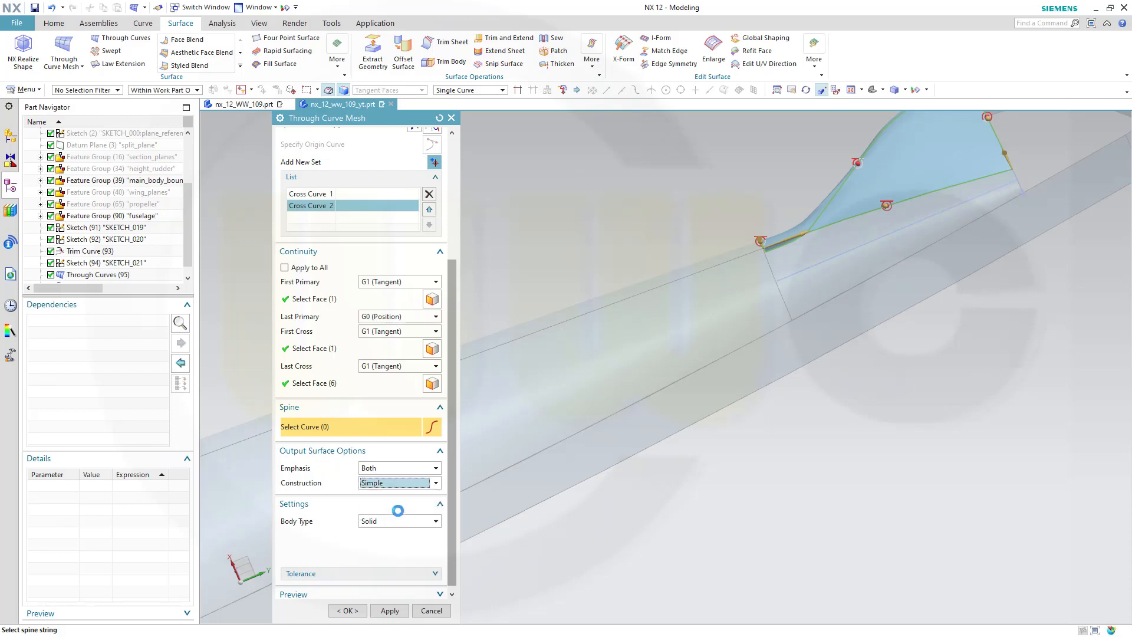
scroll(747, 219, "down", 2)
scroll(832, 199, "up", 3)
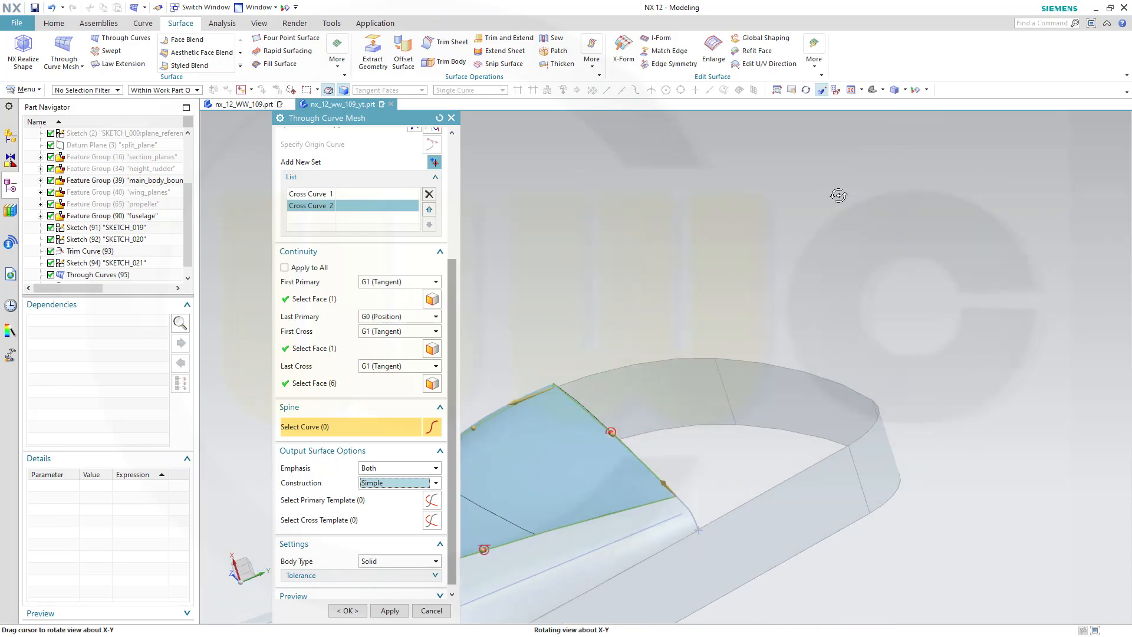
middle_click_drag(839, 194, 691, 337)
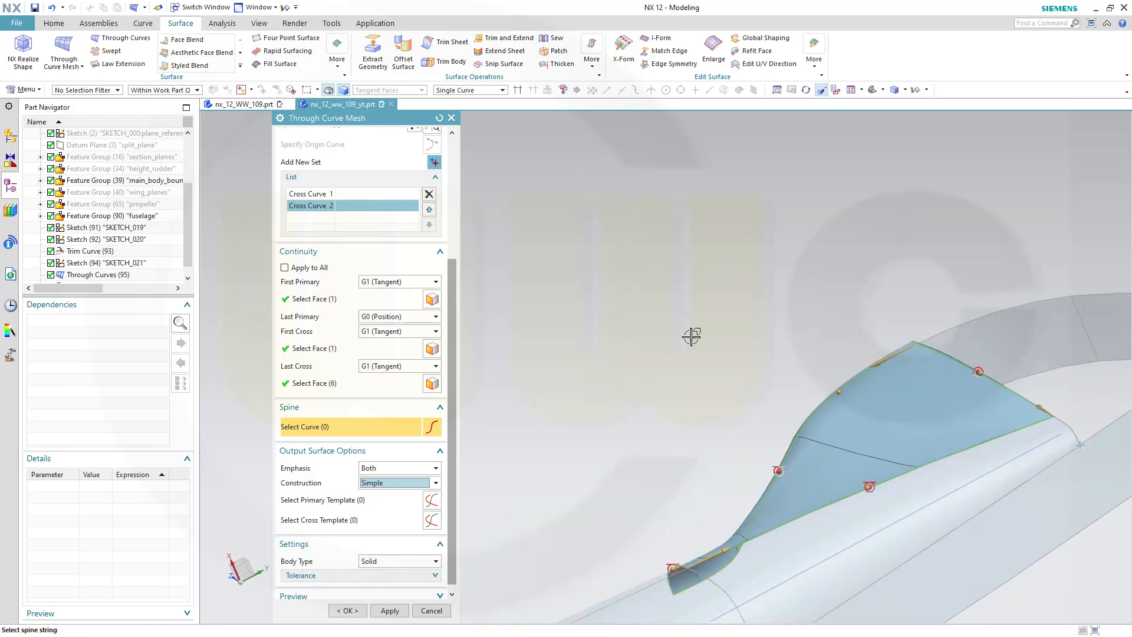
scroll(905, 501, "up", 3)
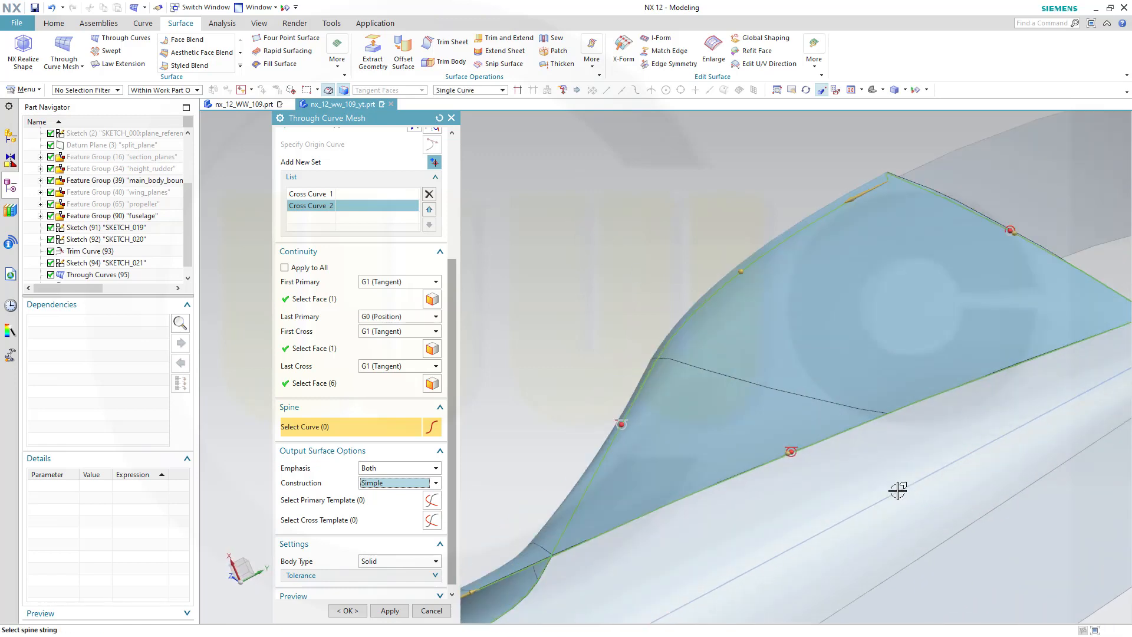
middle_click_drag(881, 446, 786, 437)
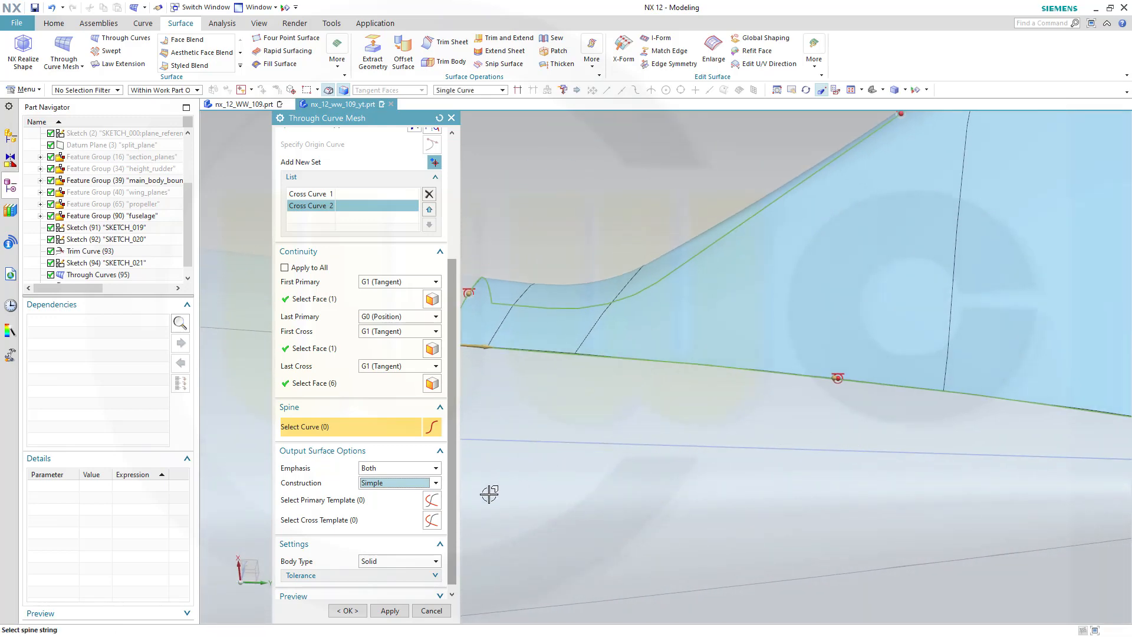
scroll(433, 561, "down", 1)
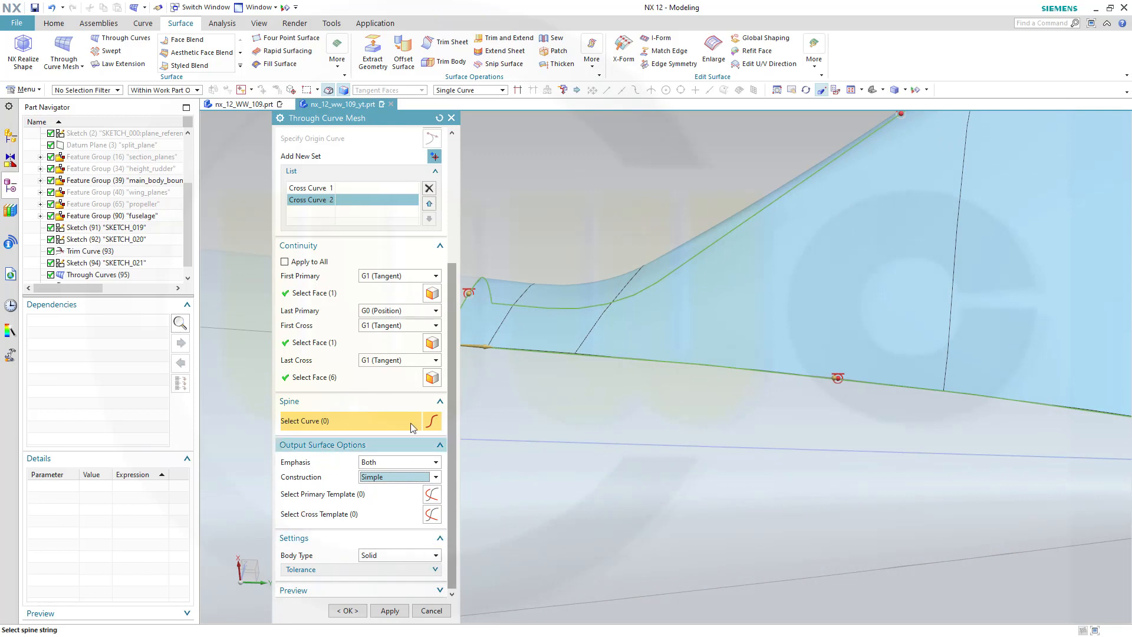
scroll(401, 377, "up", 5)
scroll(366, 295, "up", 1)
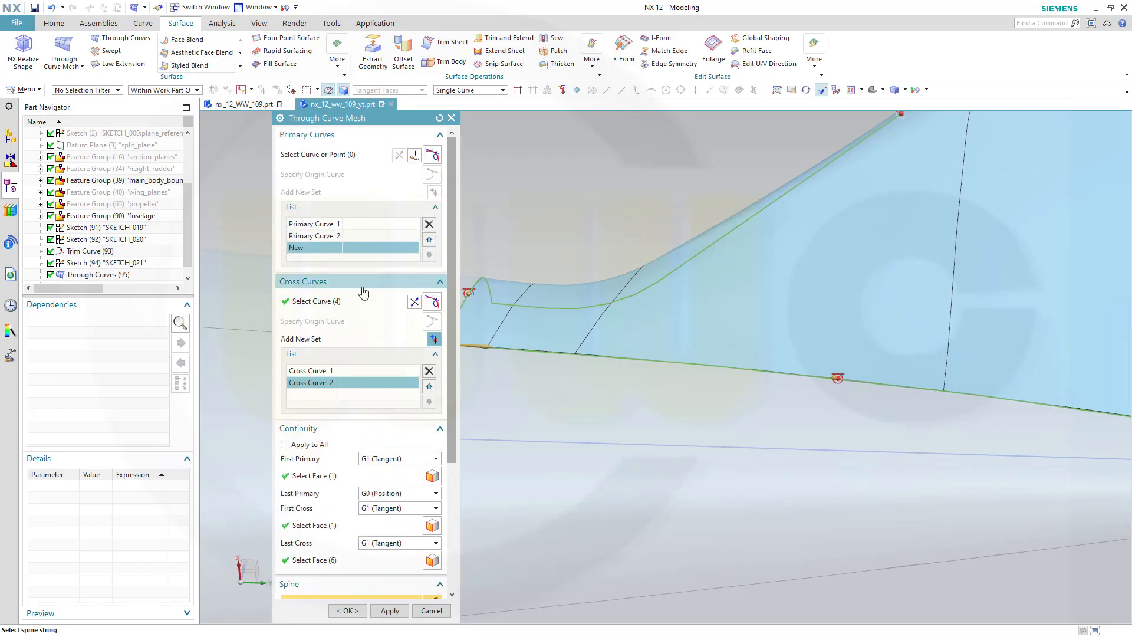
left_click(349, 609)
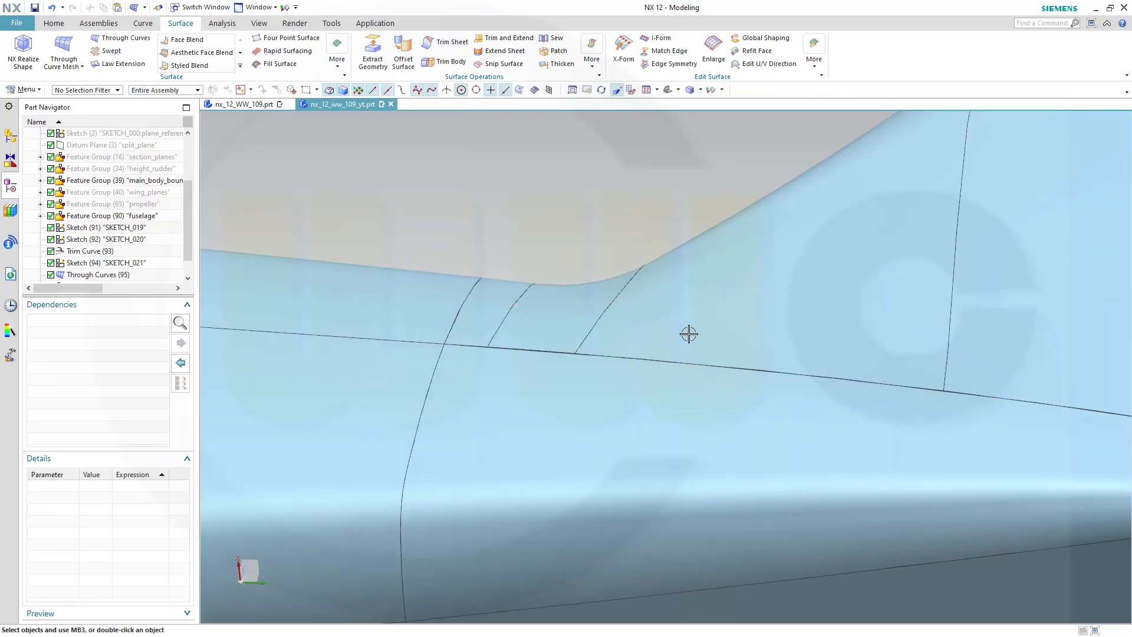
scroll(688, 330, "down", 5)
mouse_move(674, 299)
middle_mouse_down()
mouse_move(694, 303)
mouse_move(684, 295)
middle_mouse_up()
middle_click_drag(513, 184, 697, 370, "shift")
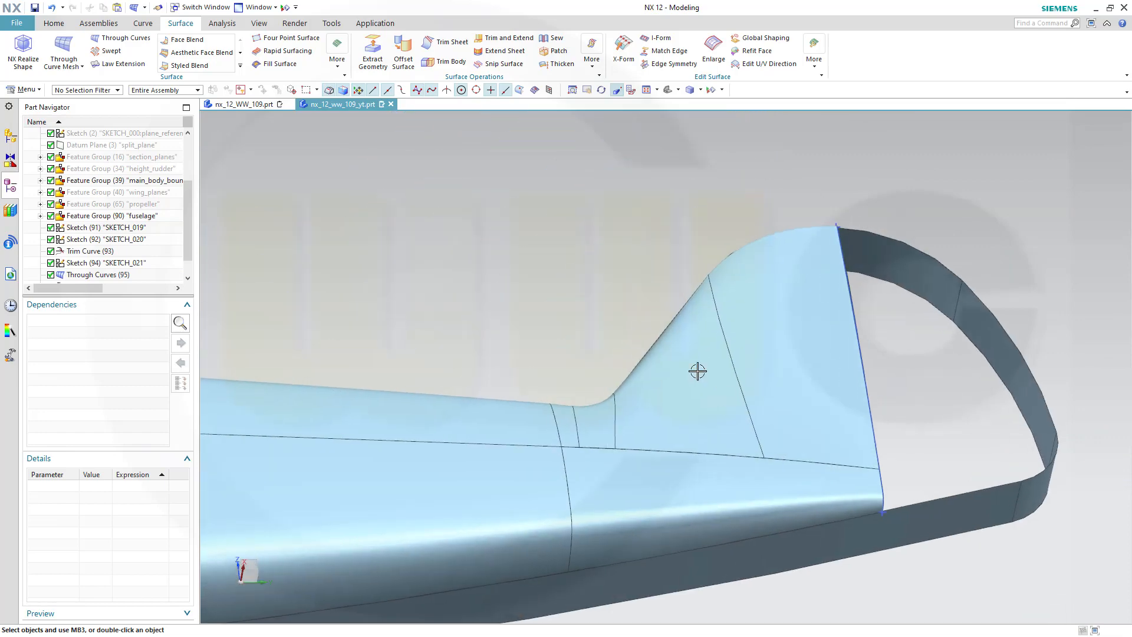
Reopen the fin Through Curve Mesh surface for editing and change its output surface construction to Normal
mouse_move(625, 327)
middle_mouse_down()
mouse_move(654, 333)
mouse_move(644, 334)
middle_mouse_up()
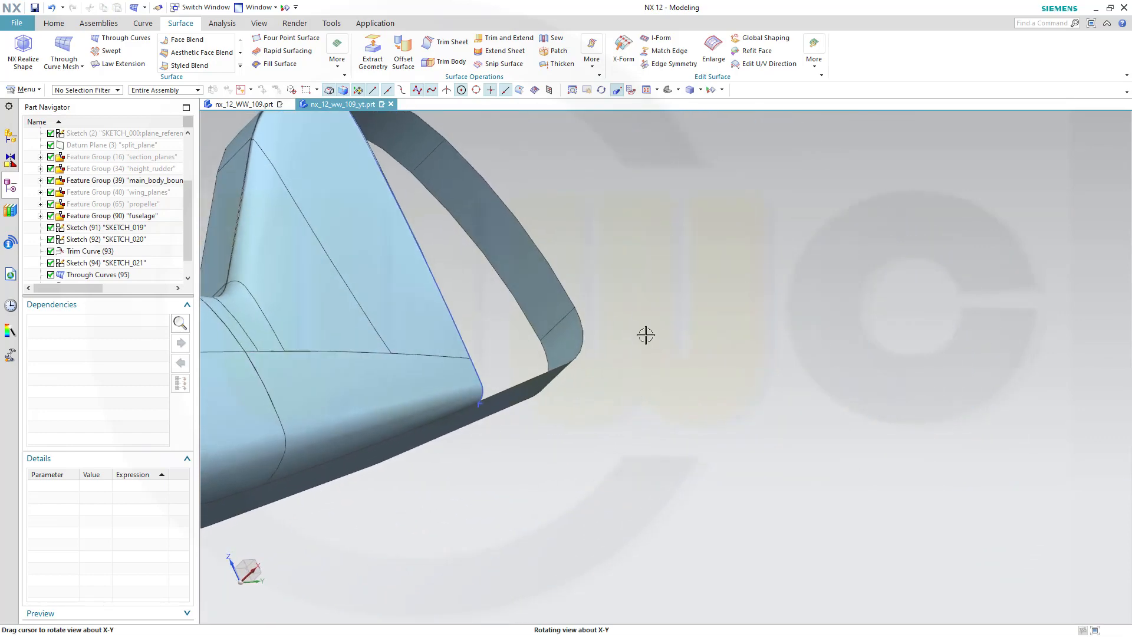
middle_click_drag(347, 272, 787, 435, "shift")
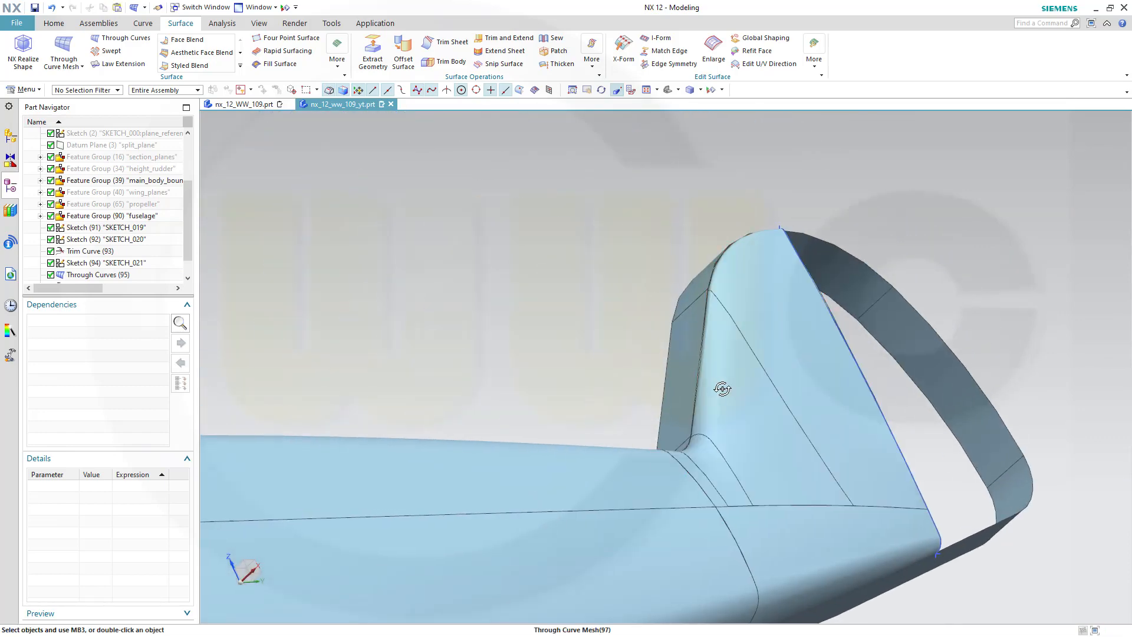
middle_click_drag(722, 389, 741, 369)
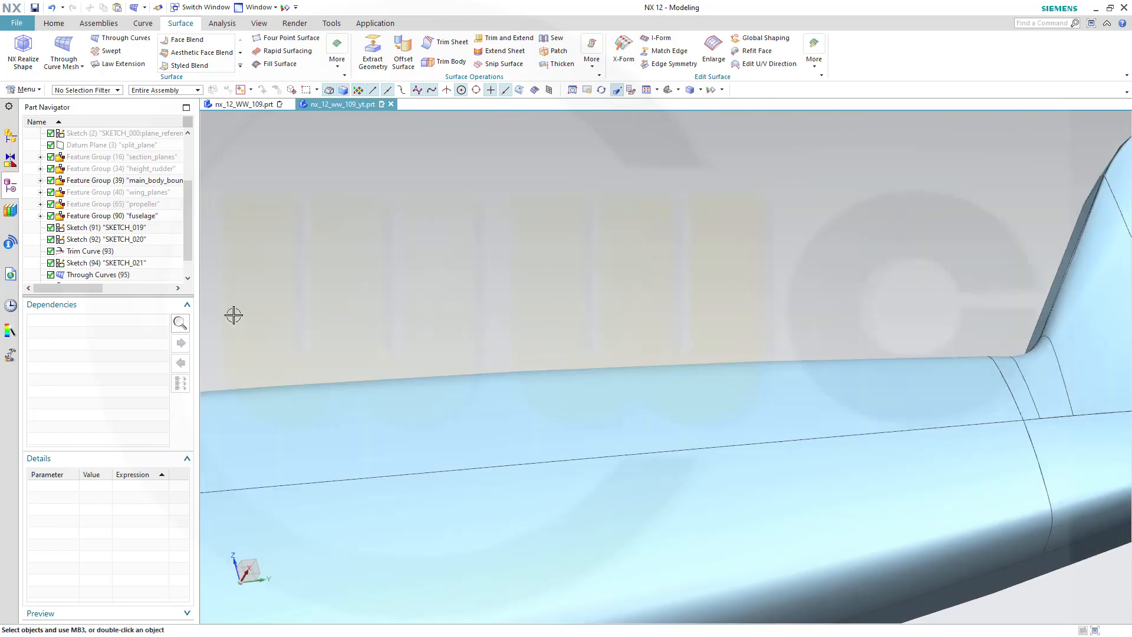
left_click_drag(188, 253, 191, 281)
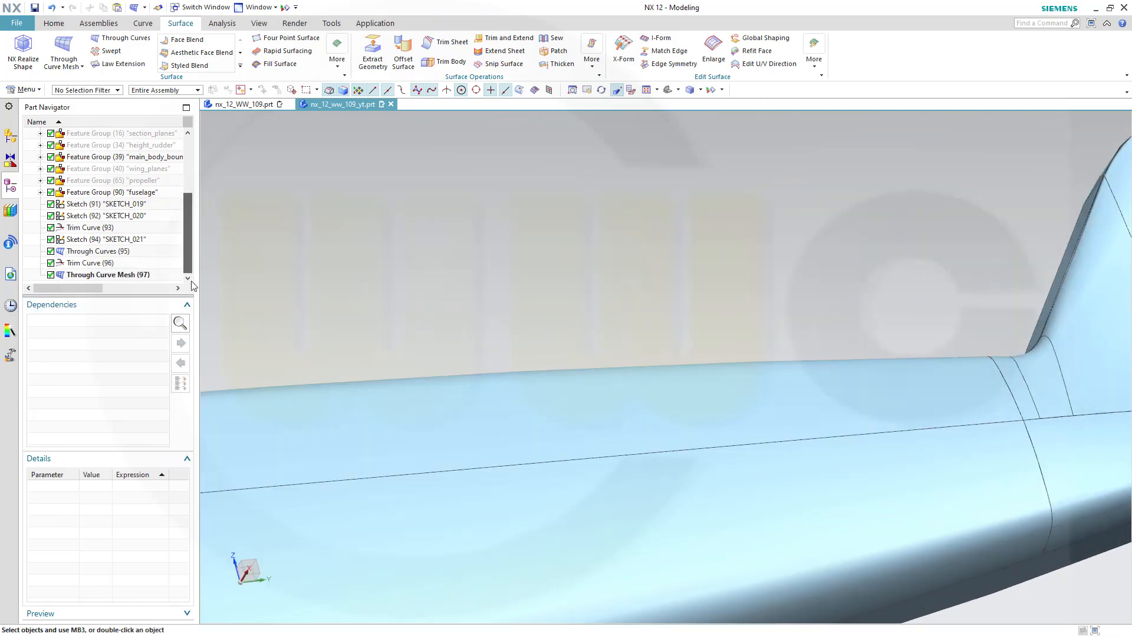
double_click(118, 274)
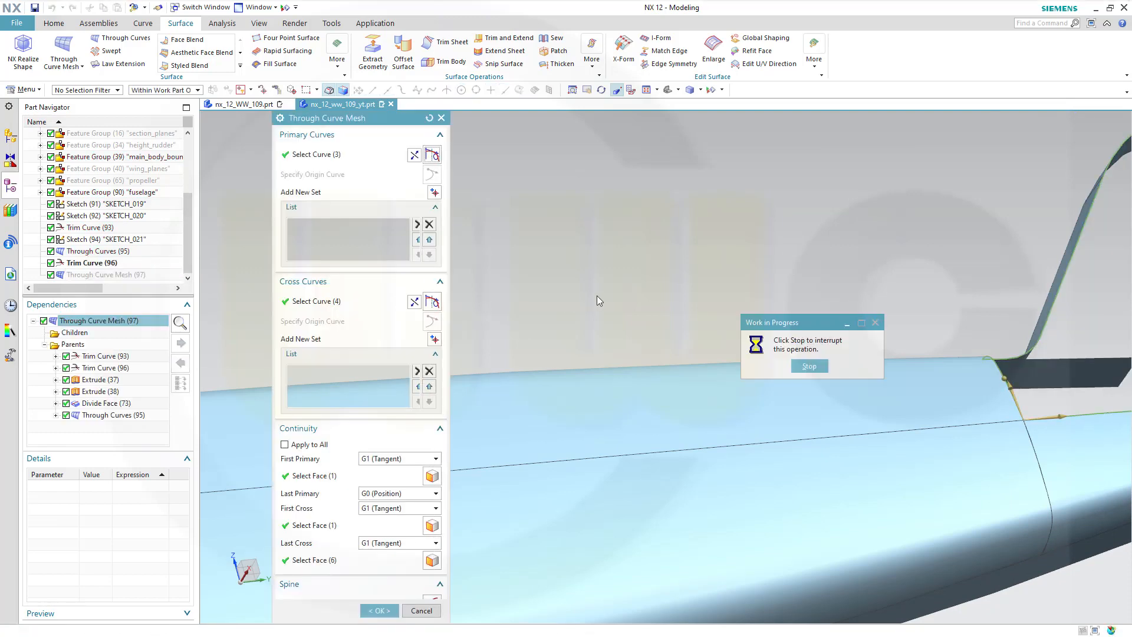
middle_click_drag(632, 285, 379, 287, "shift")
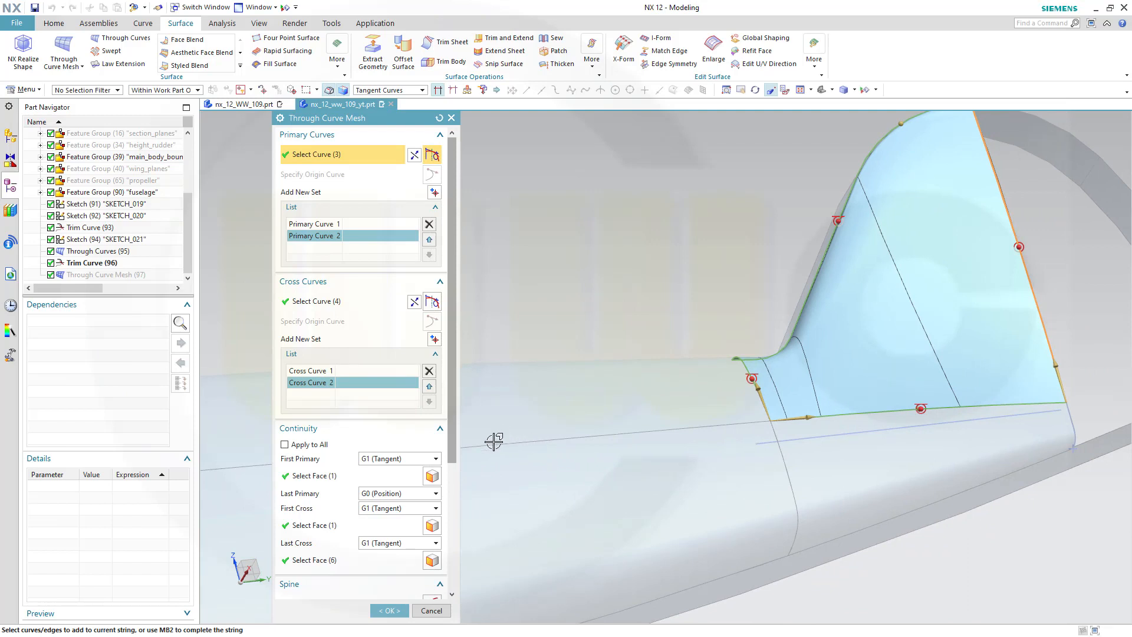
scroll(400, 442, "down", 5)
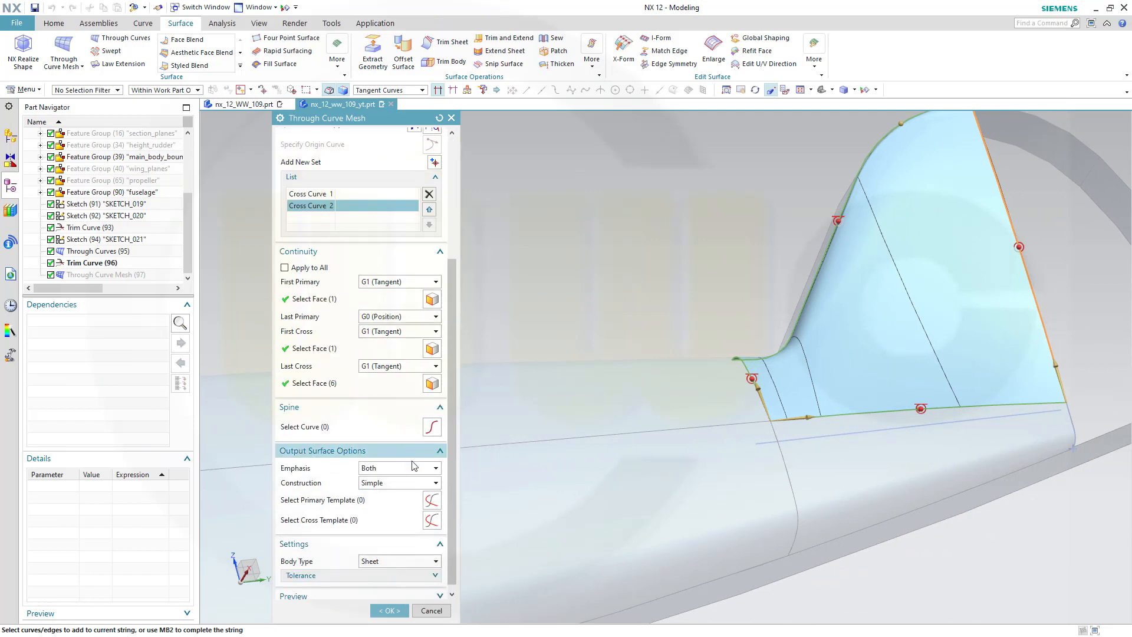
left_click(434, 483)
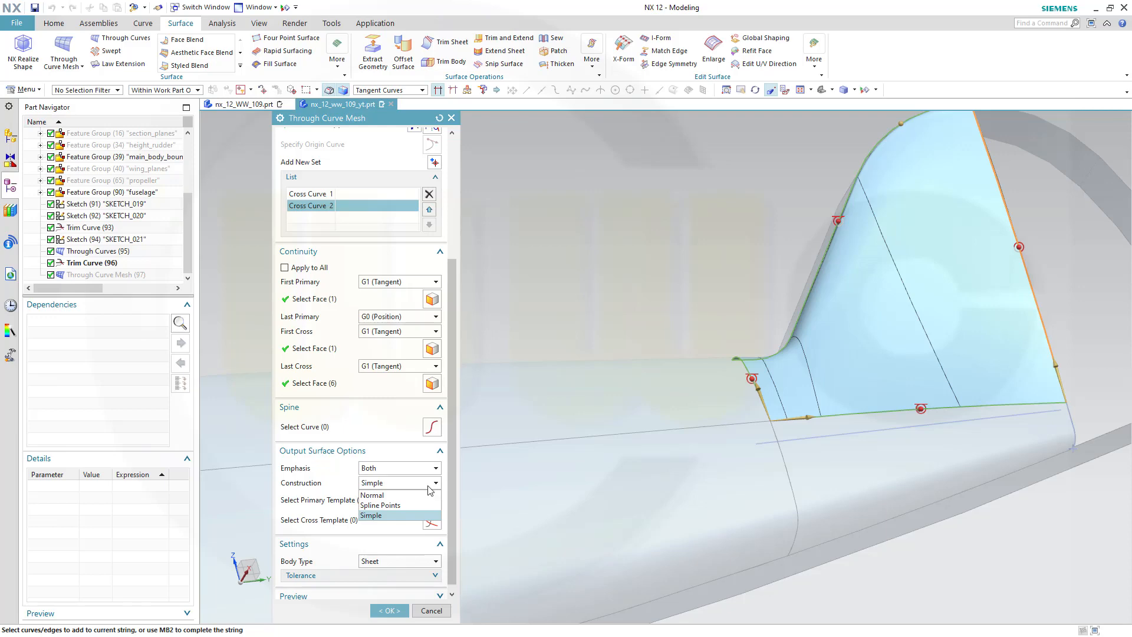
left_click(397, 496)
scroll(678, 324, "up", 3)
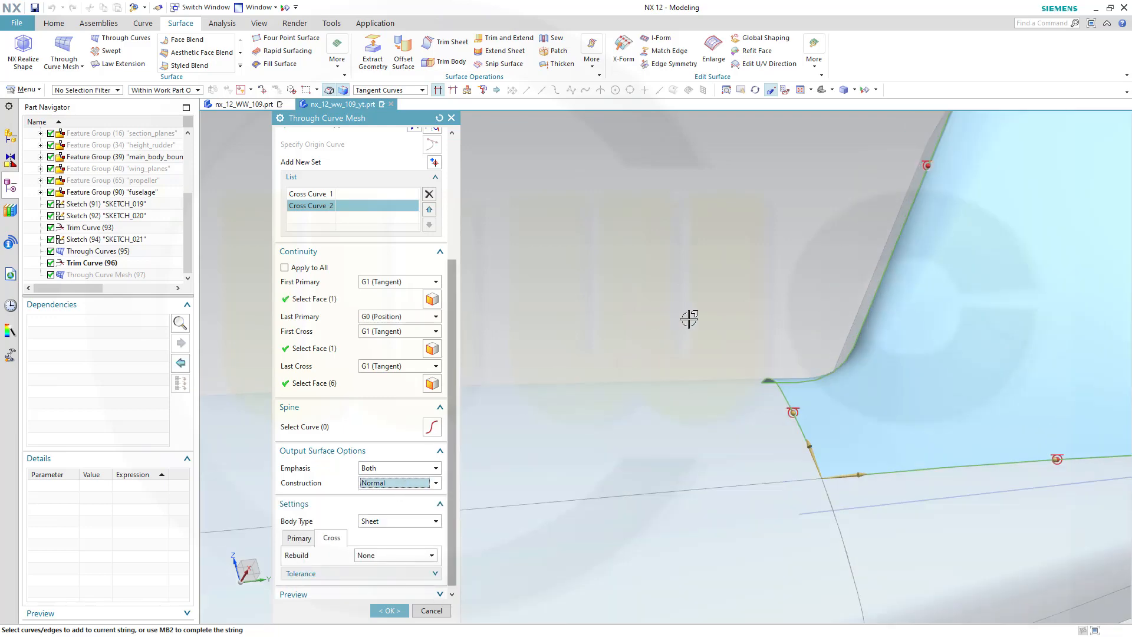
scroll(689, 319, "down", 3)
scroll(741, 298, "up", 1)
middle_click_drag(759, 289, 826, 308)
middle_click_drag(834, 303, 567, 285)
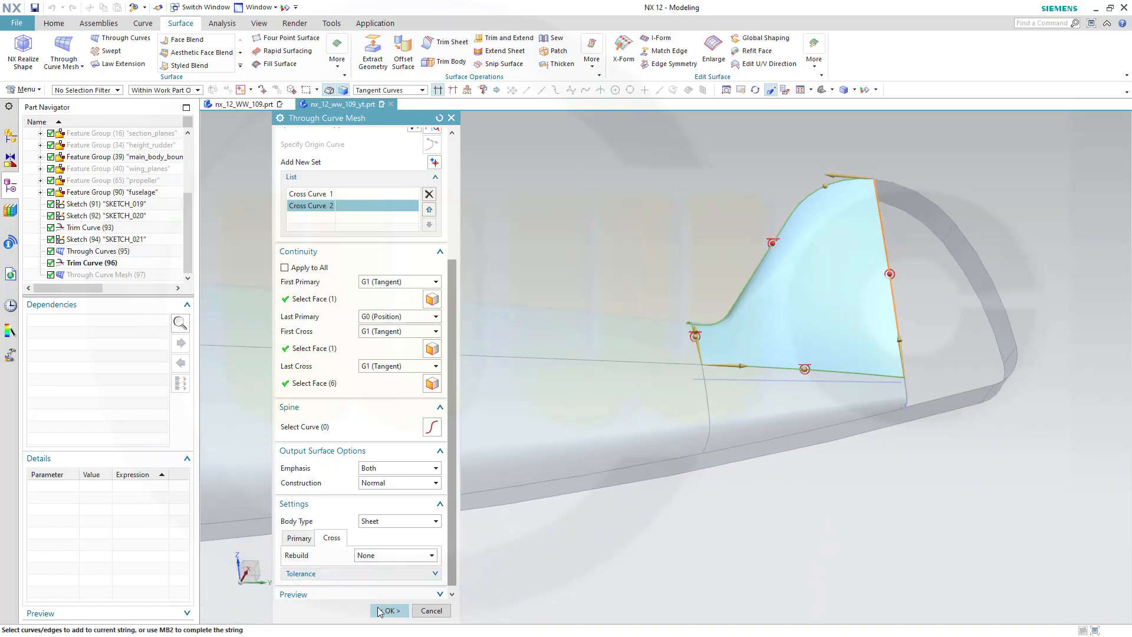
left_click(380, 612)
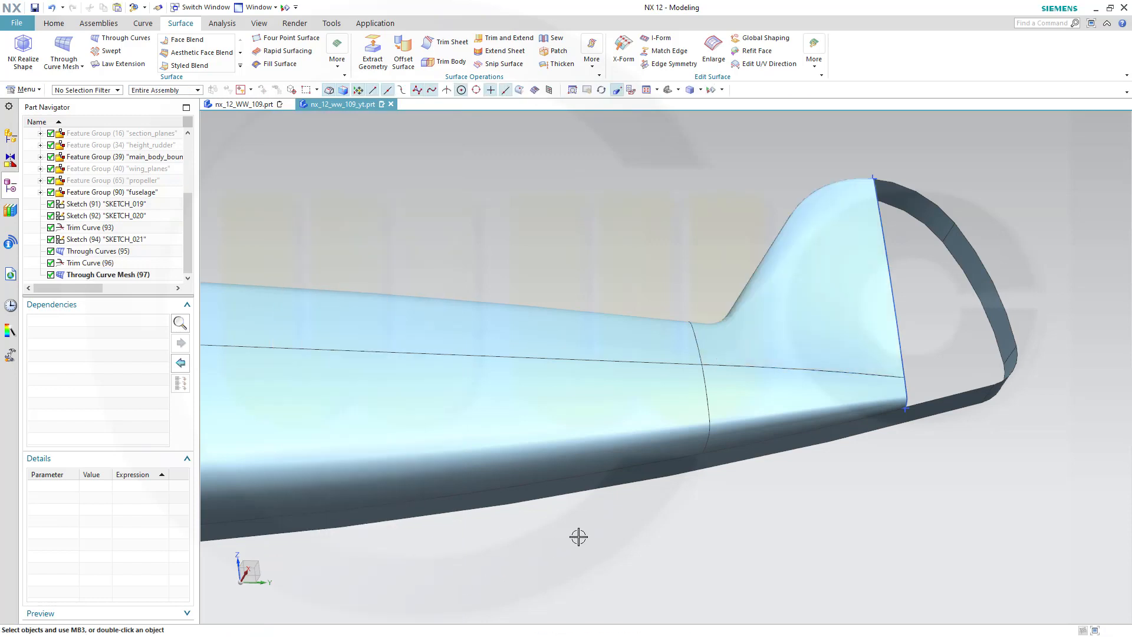
Hide the lower fuselage Through Curves surface below the fin
right_click(781, 403)
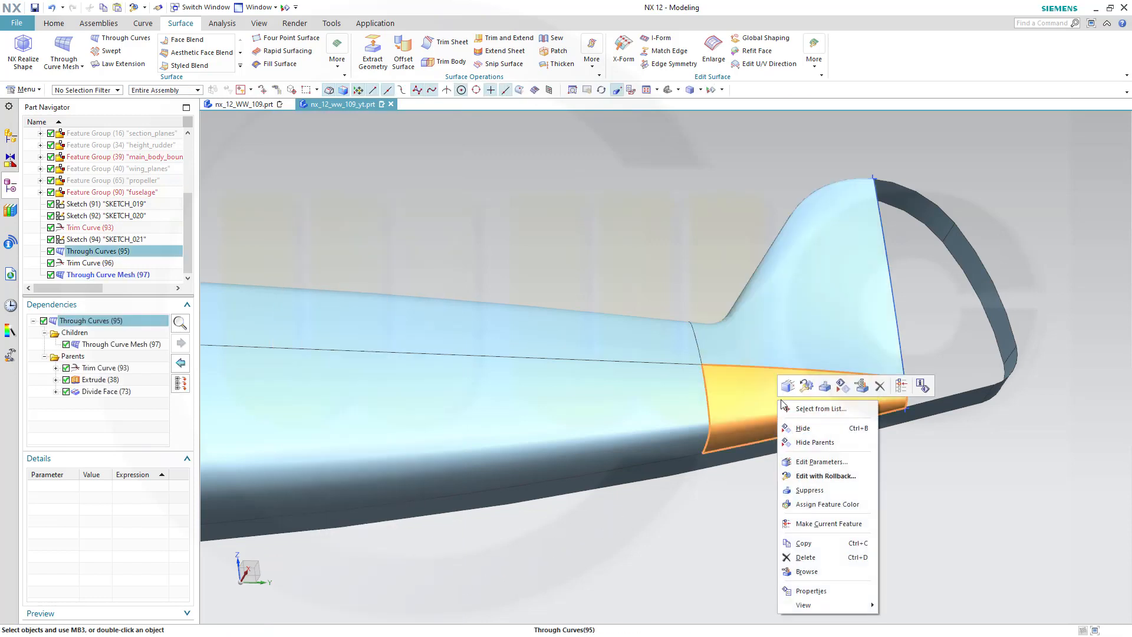
left_click(801, 427)
scroll(912, 422, "up", 3)
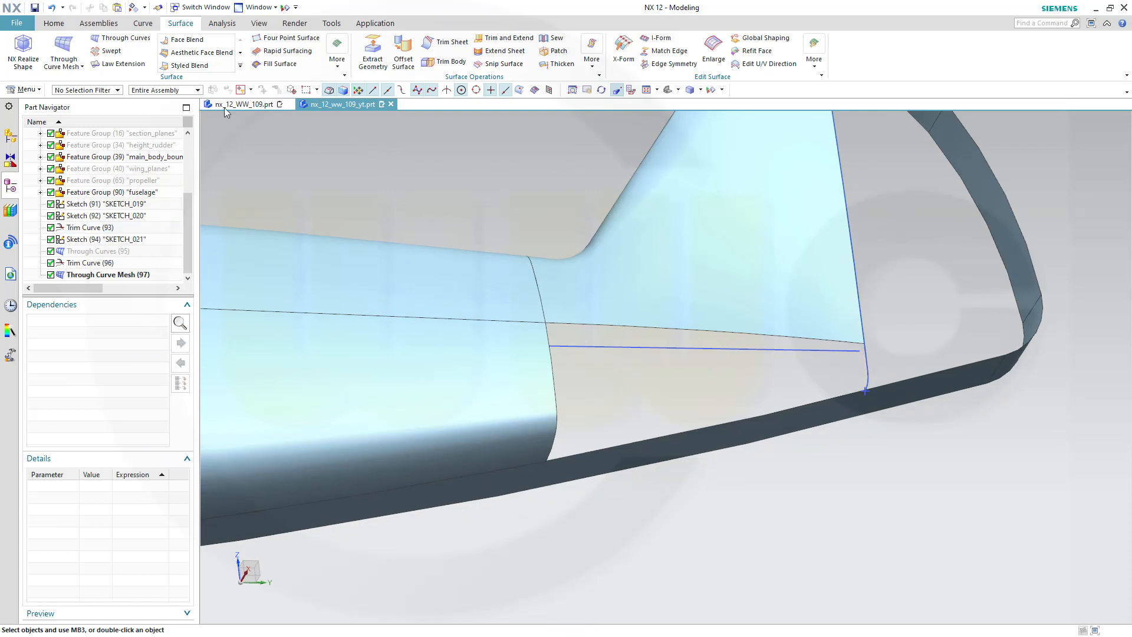
Start a new Through Curve Mesh and pick the front and rear vertical trim edges as the two primary curves
left_click(72, 49)
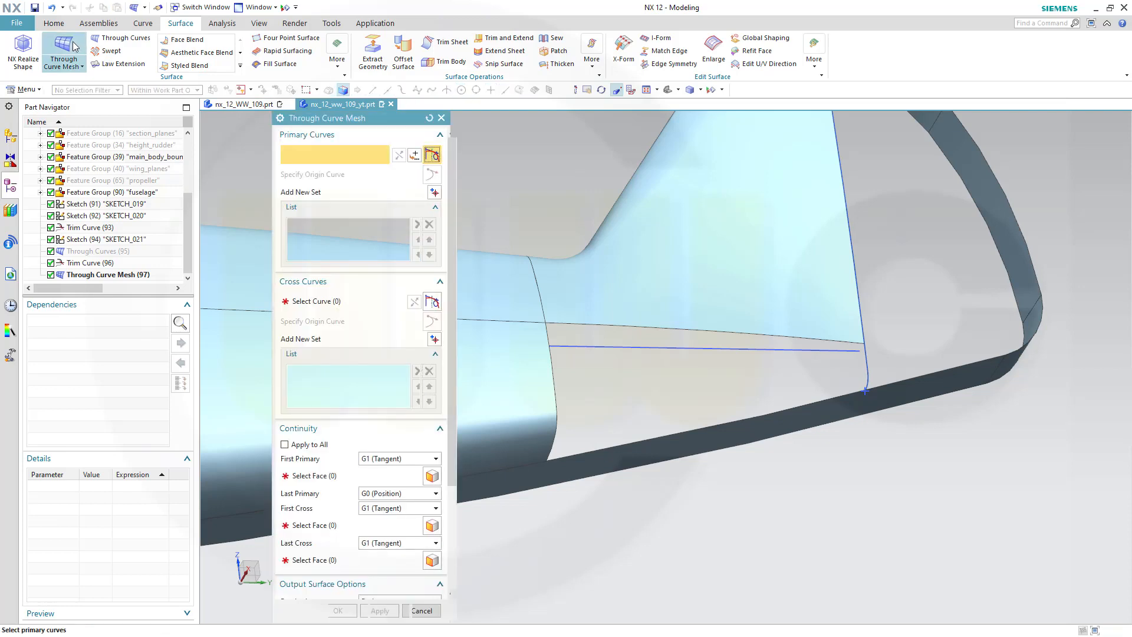
left_click(553, 358)
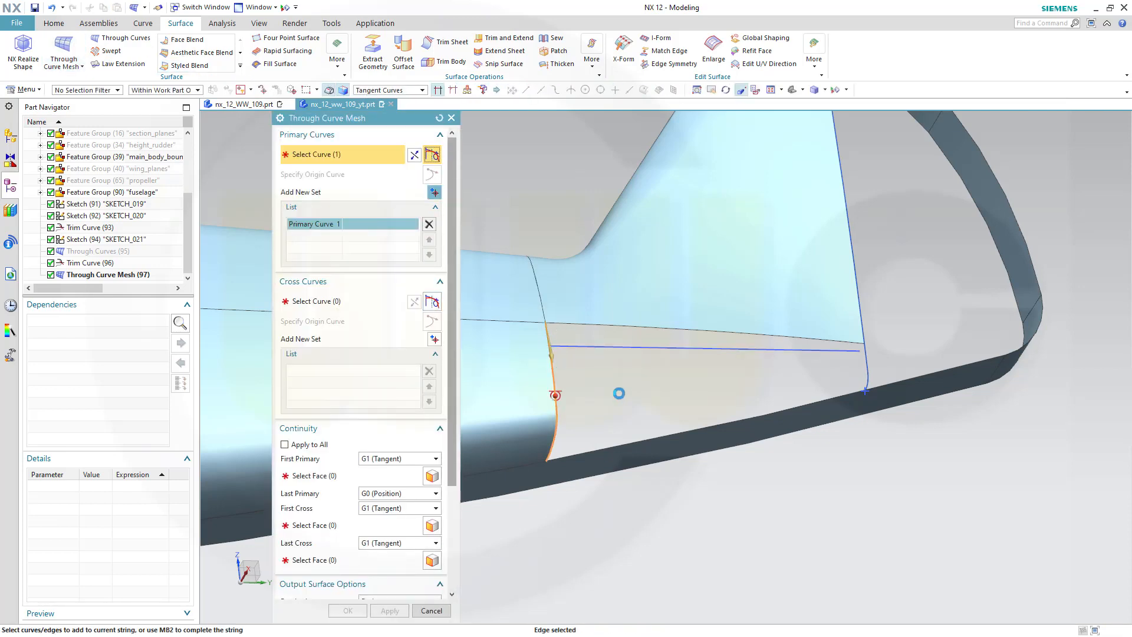
left_click(433, 192)
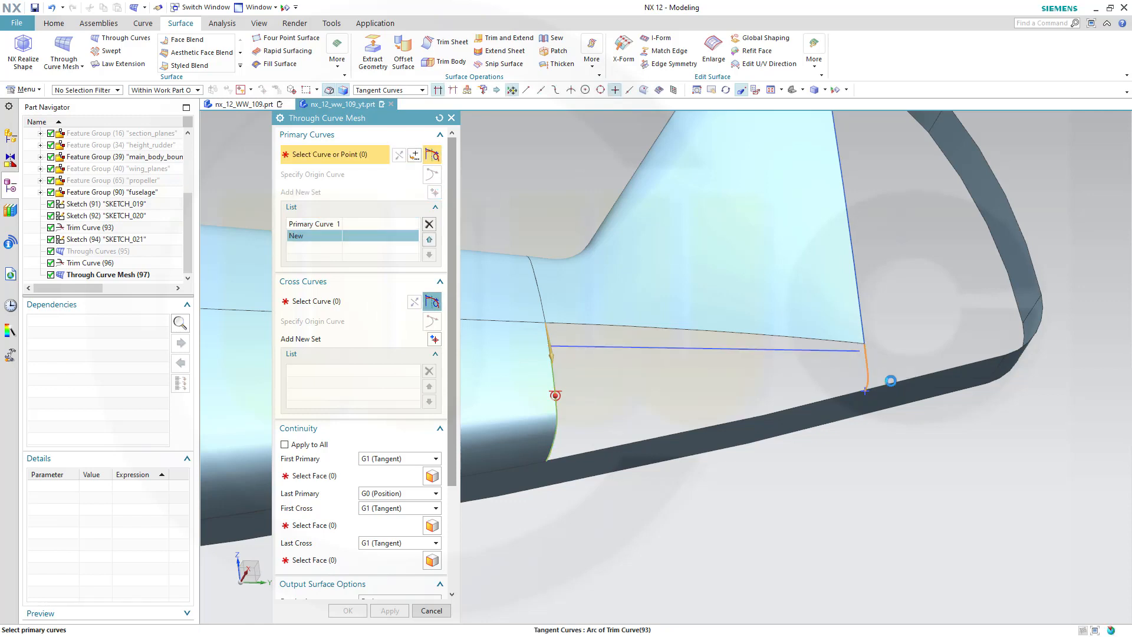
left_click(865, 356)
scroll(879, 419, "up", 3)
scroll(806, 357, "up", 6)
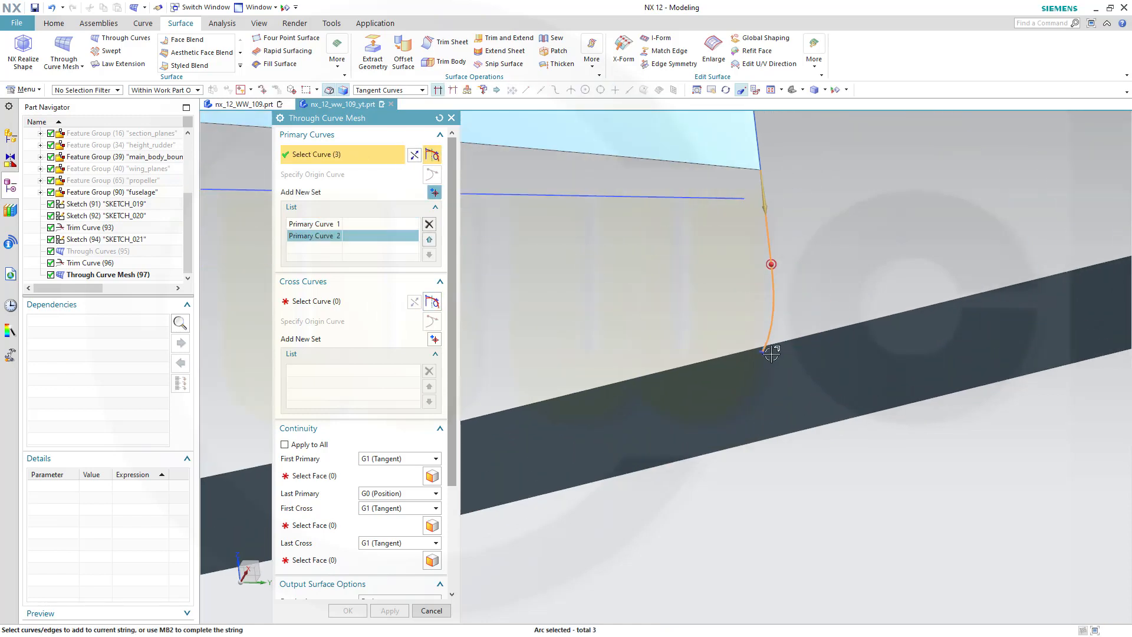
scroll(723, 334, "down", 9)
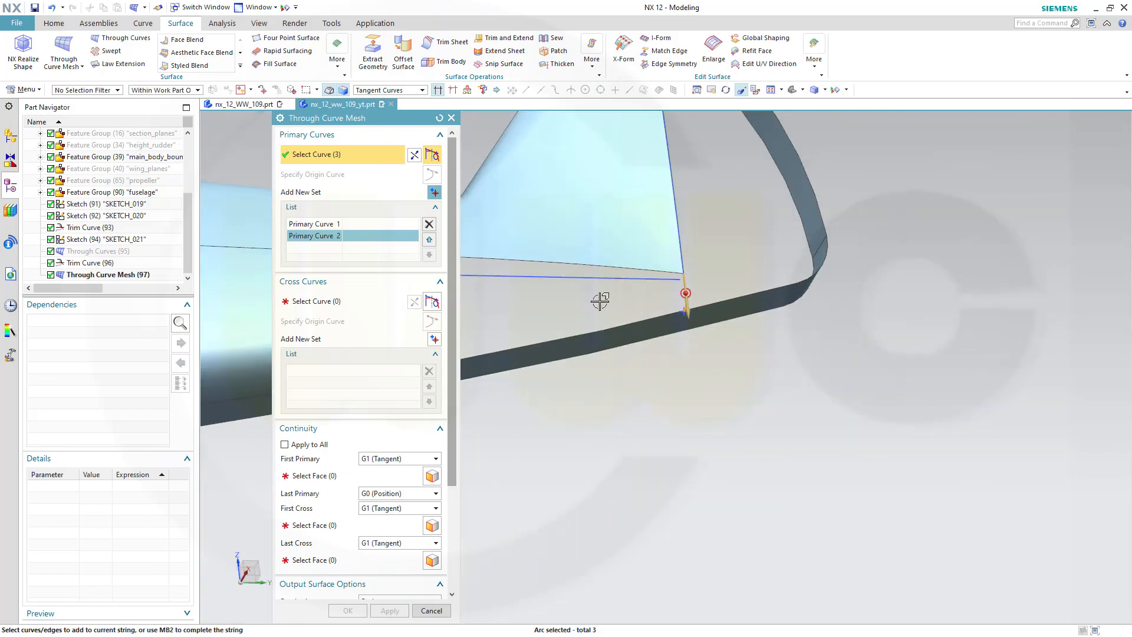
middle_click_drag(600, 301, 867, 301, "shift")
Pick the fin mesh's lower edge and the fuselage band's upper edge as the two cross curves
left_click(338, 301)
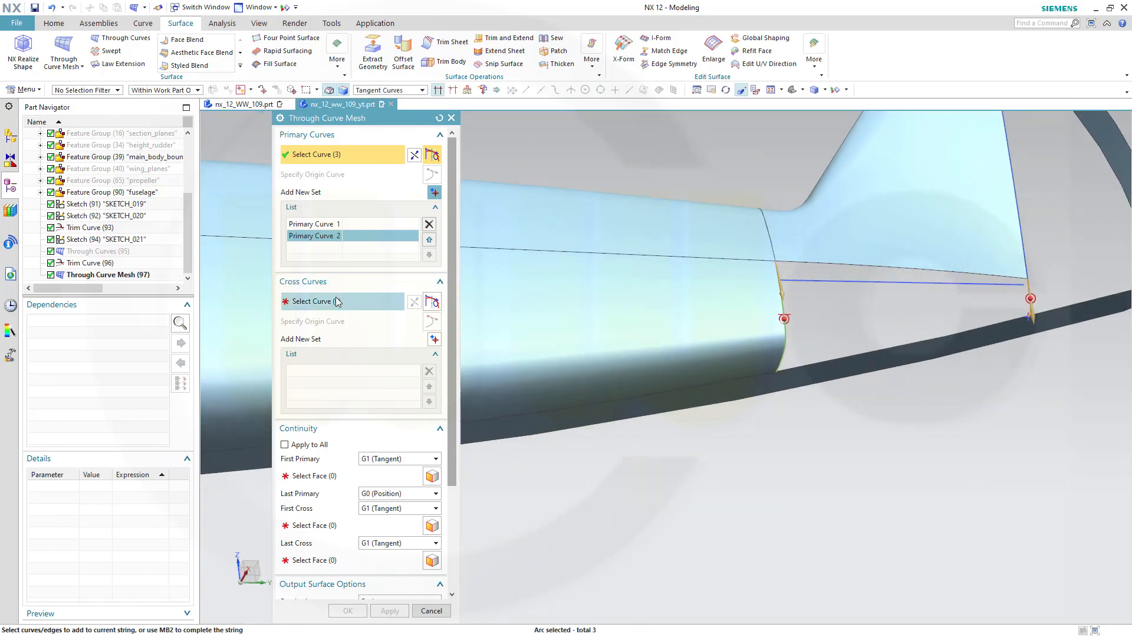
left_click(337, 302)
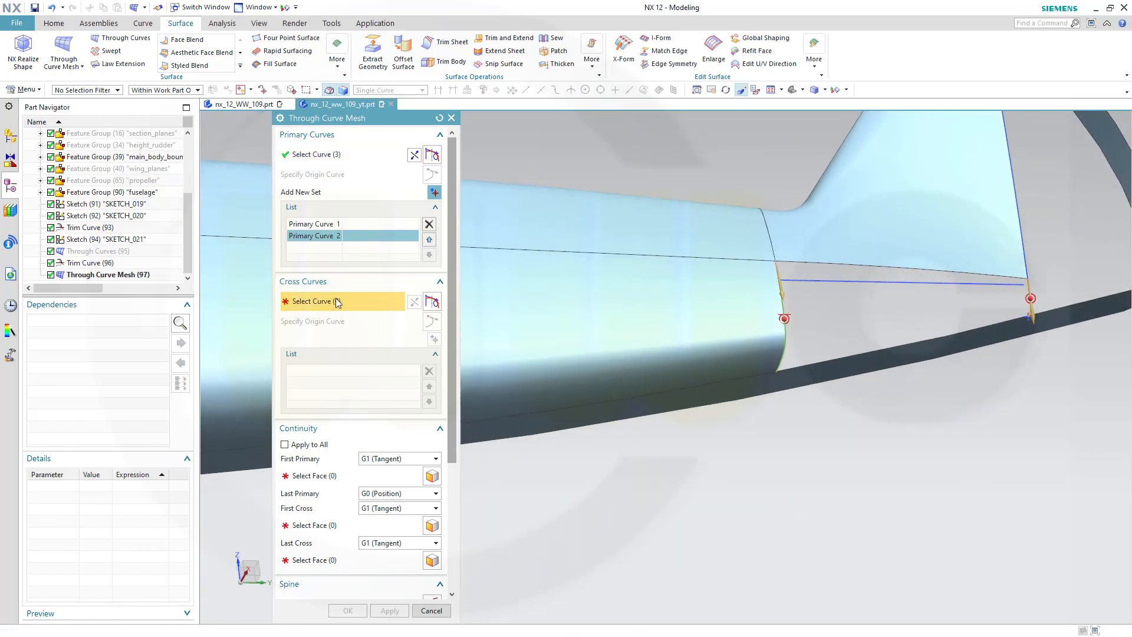
left_click(824, 268)
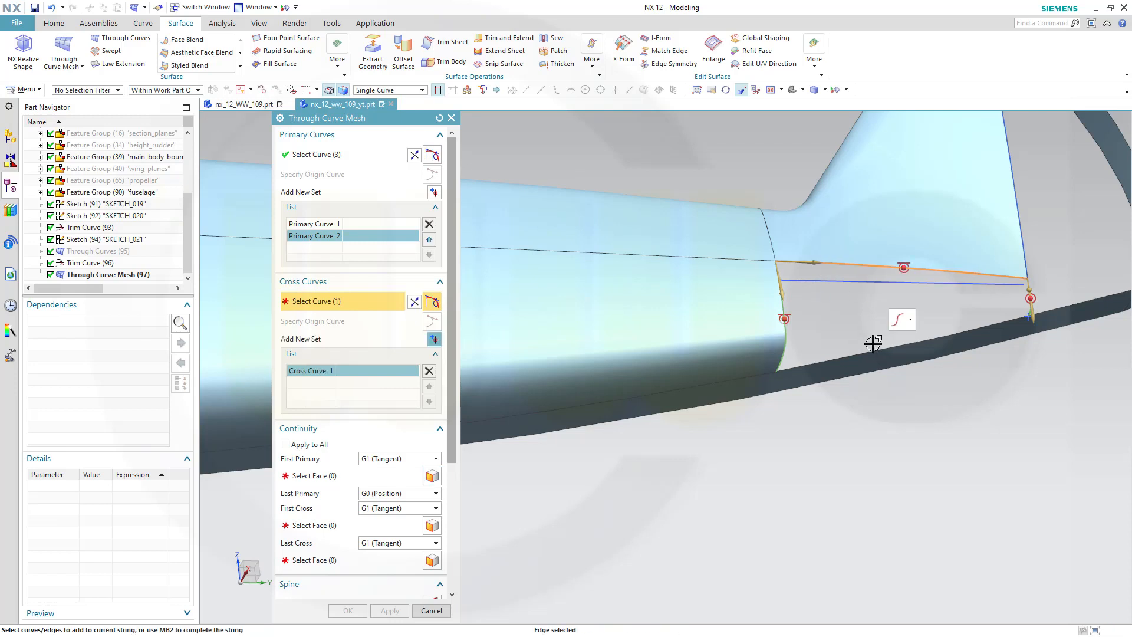
left_click(435, 339)
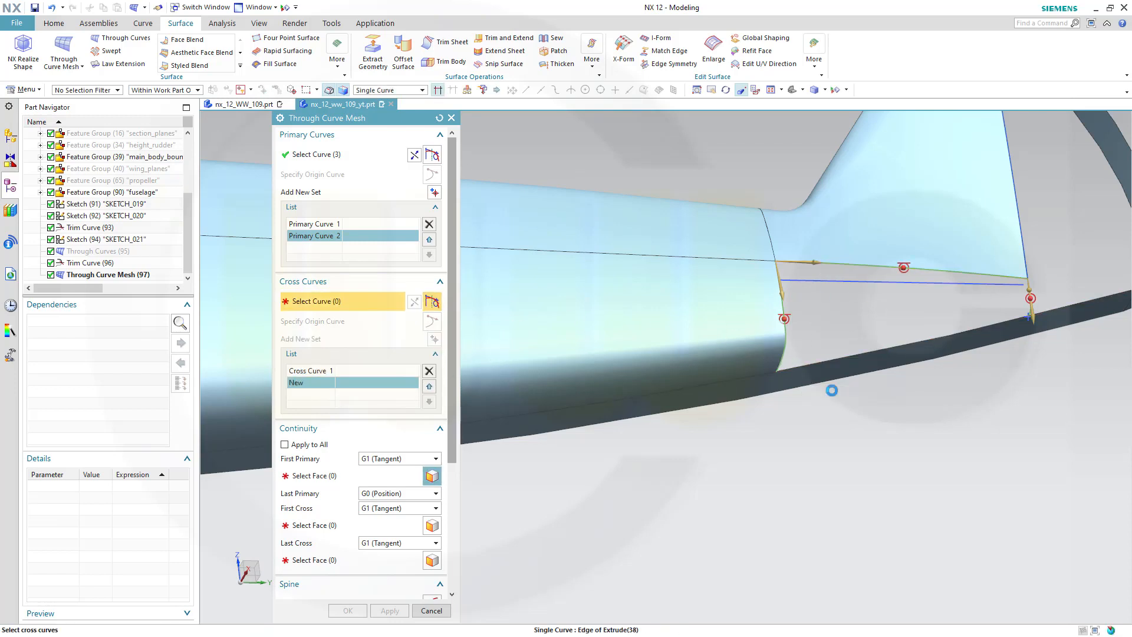
left_click(831, 390)
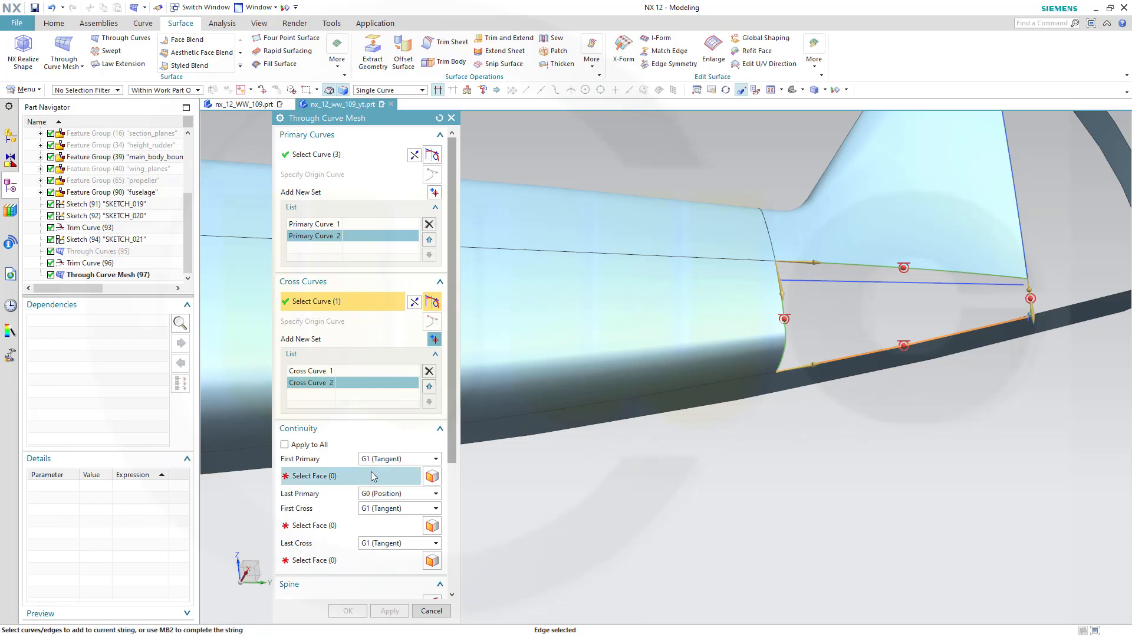
Pick tangent constraint faces: the fuselage face for the first primary, the fin mesh for the first cross, and the band for the last cross
left_click(329, 477)
left_click(592, 316)
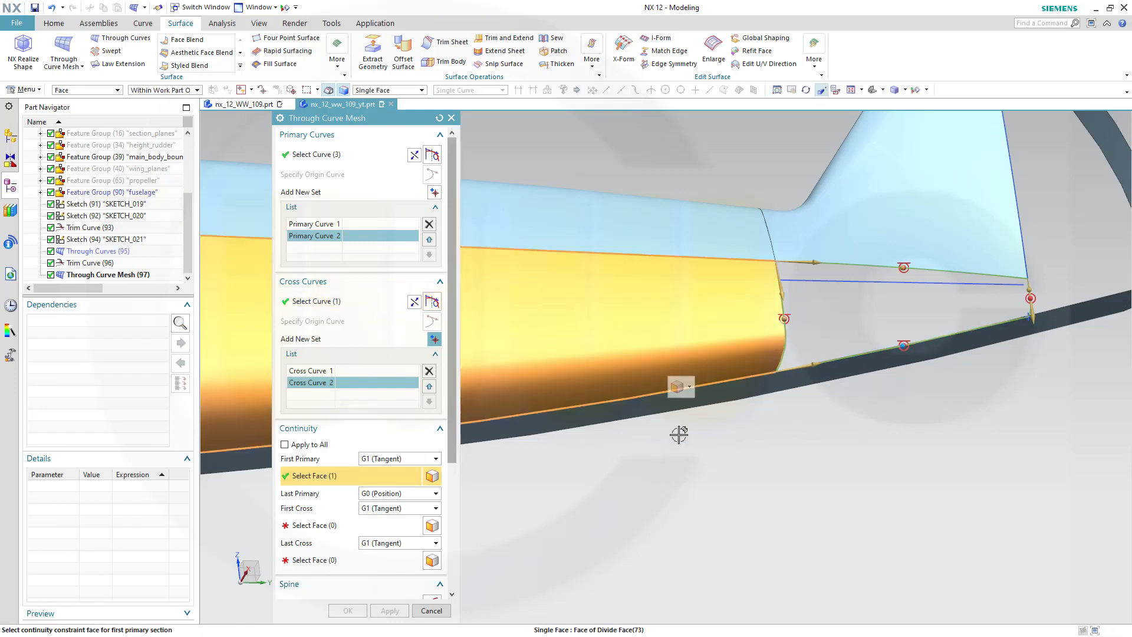
left_click(334, 520)
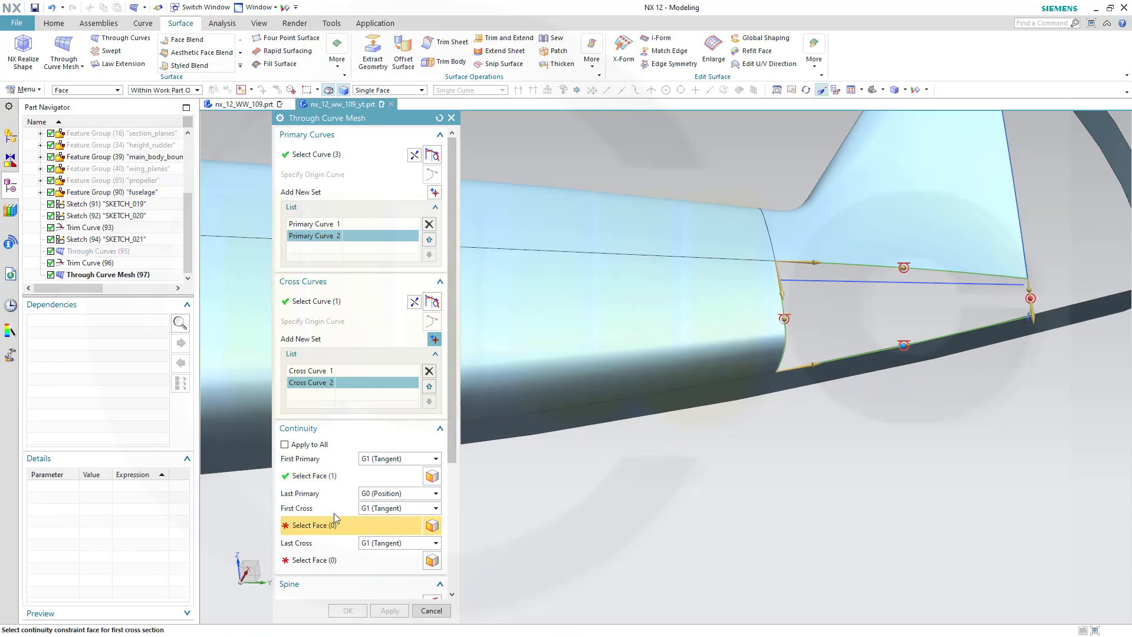
left_click(825, 239)
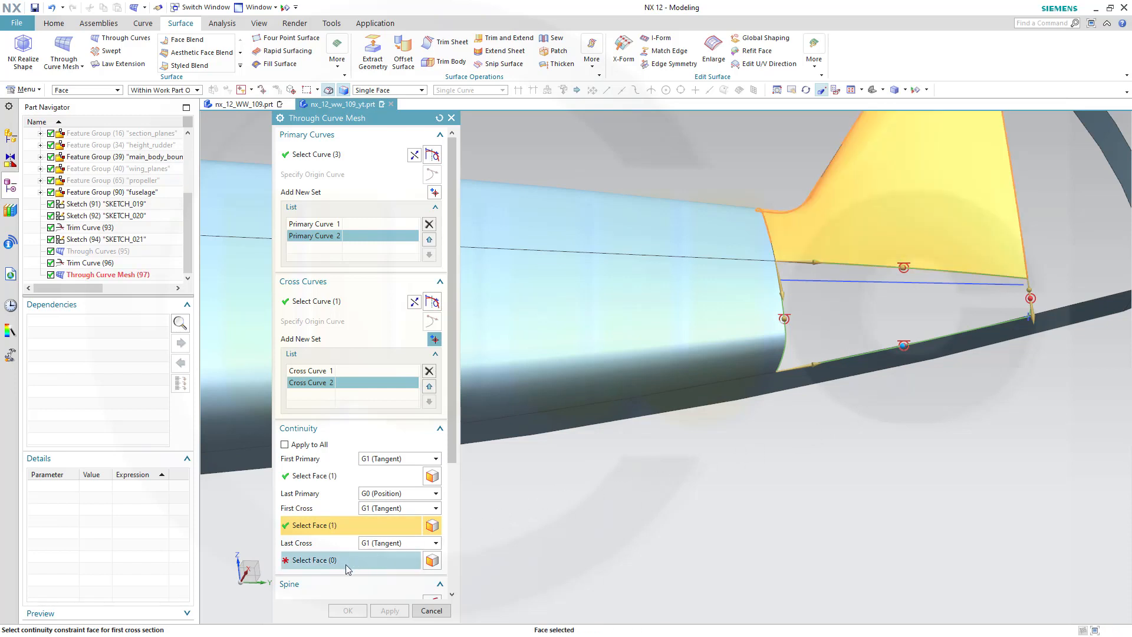
left_click(355, 561)
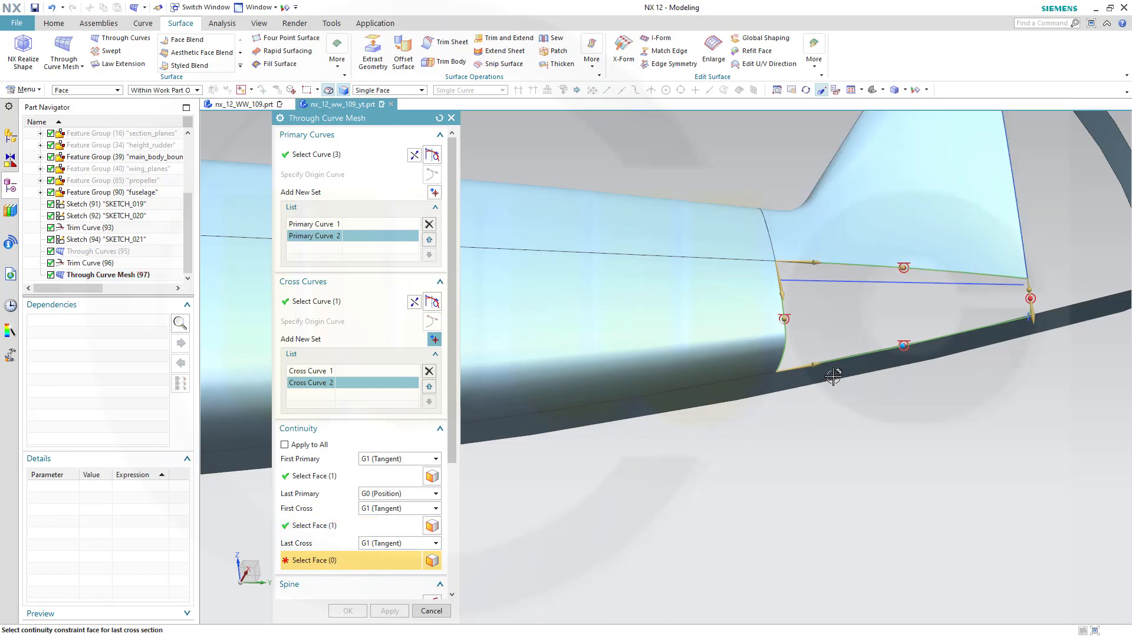
left_click(865, 412)
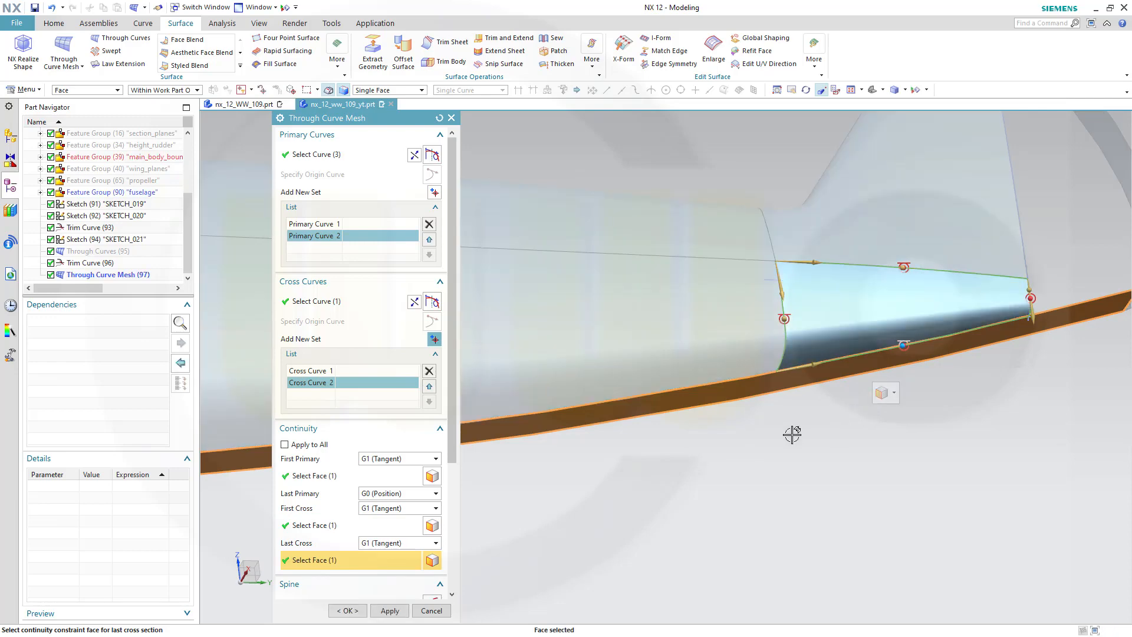
Set the new mesh surface's output construction to Normal
scroll(681, 475, "up", 2)
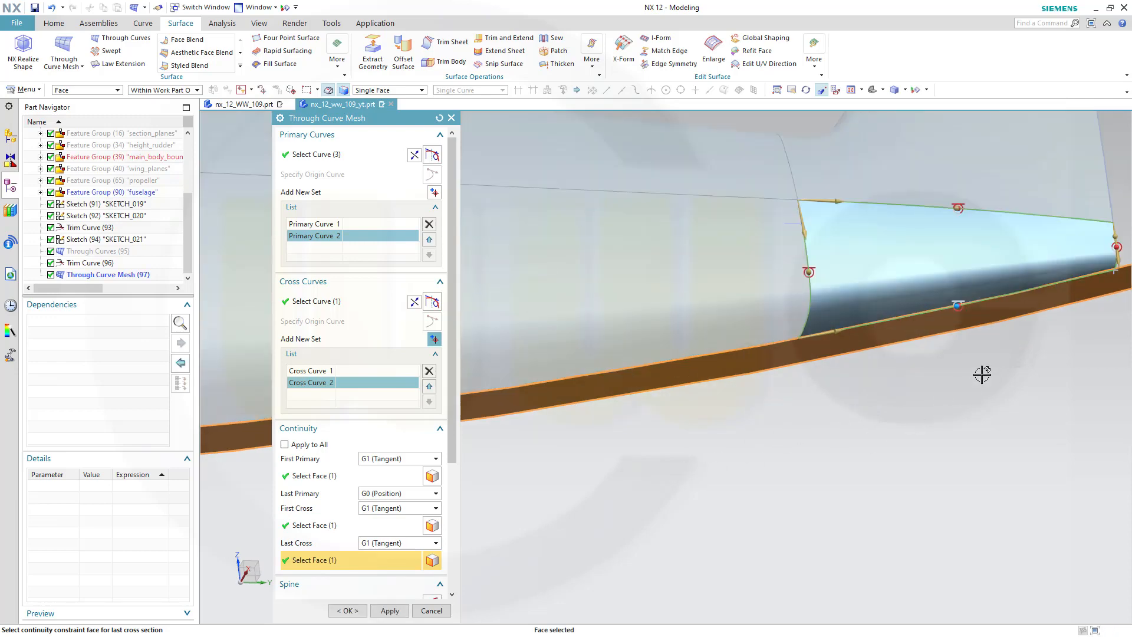
middle_click_drag(981, 374, 758, 318)
middle_click_drag(776, 414, 614, 225, "shift")
middle_click_drag(711, 434, 639, 210, "shift")
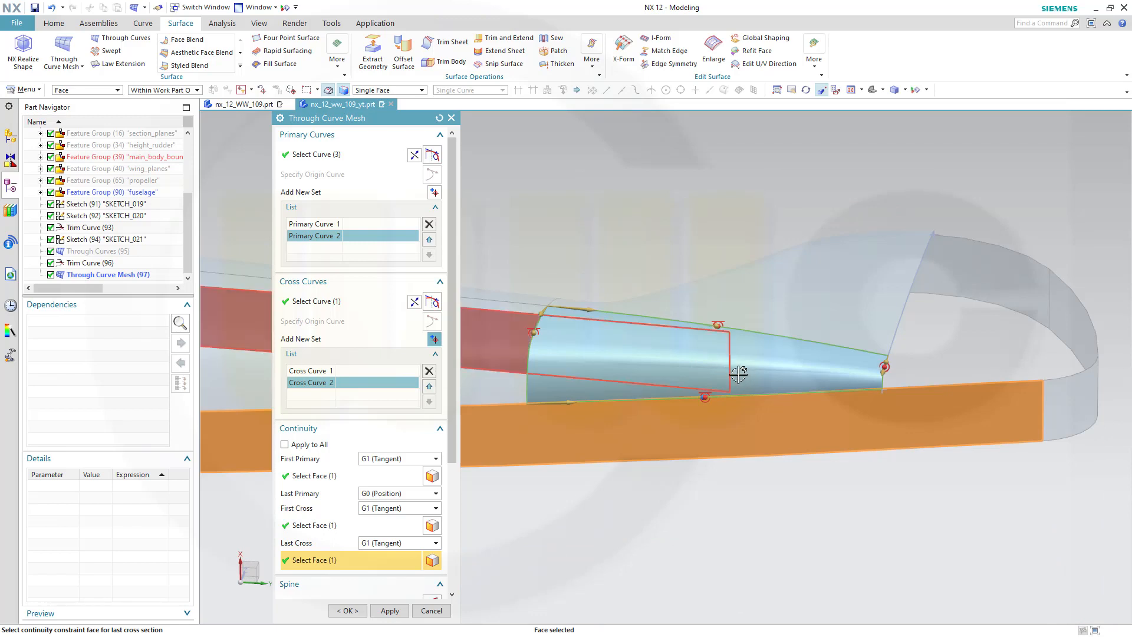
scroll(448, 578, "down", 4)
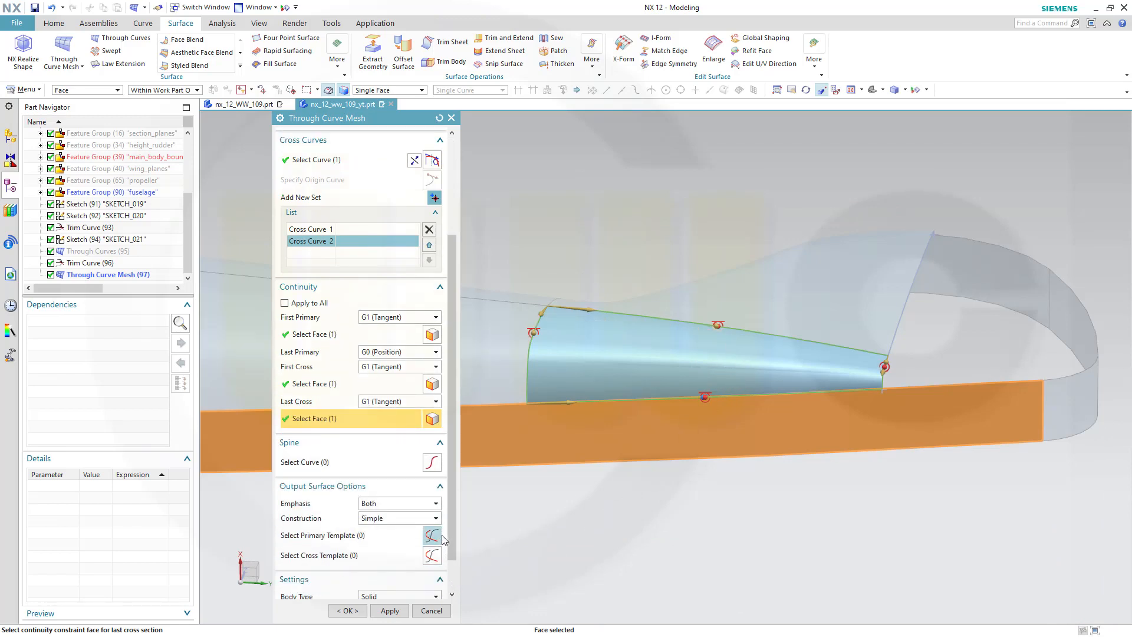
left_click(436, 518)
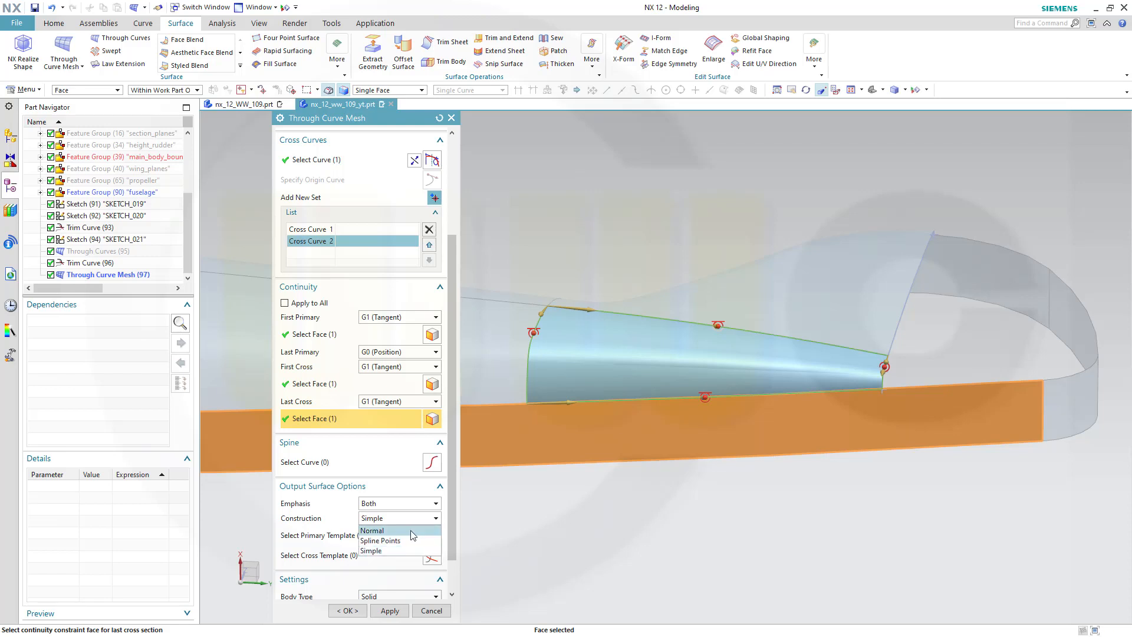
left_click(415, 529)
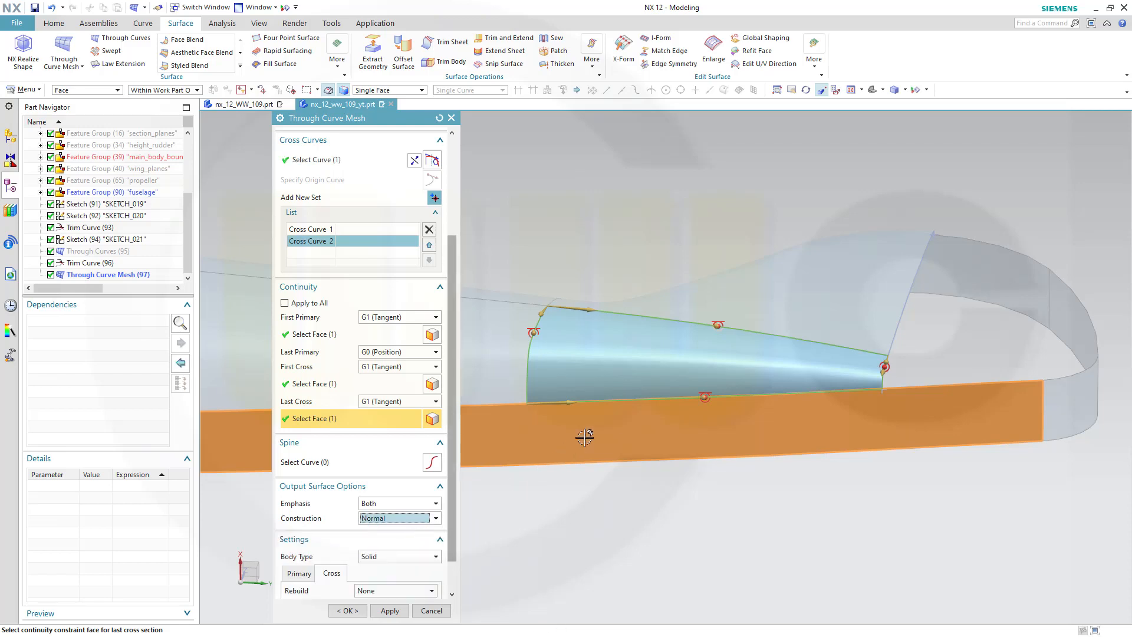
scroll(649, 385, "up", 3)
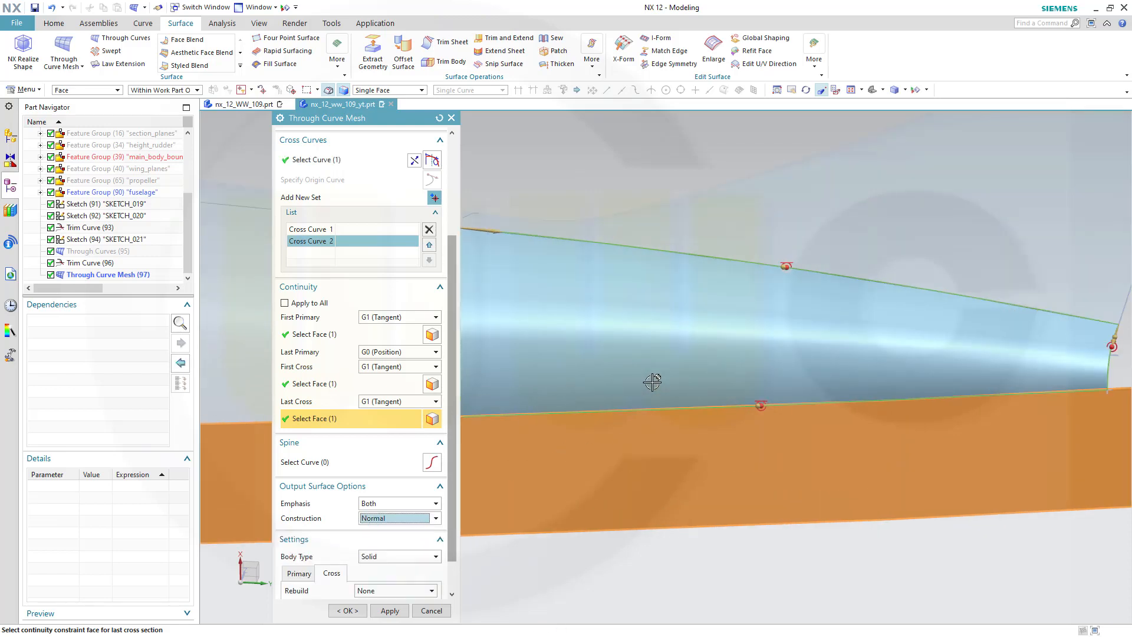
scroll(652, 382, "down", 4)
middle_click_drag(652, 384, 651, 384)
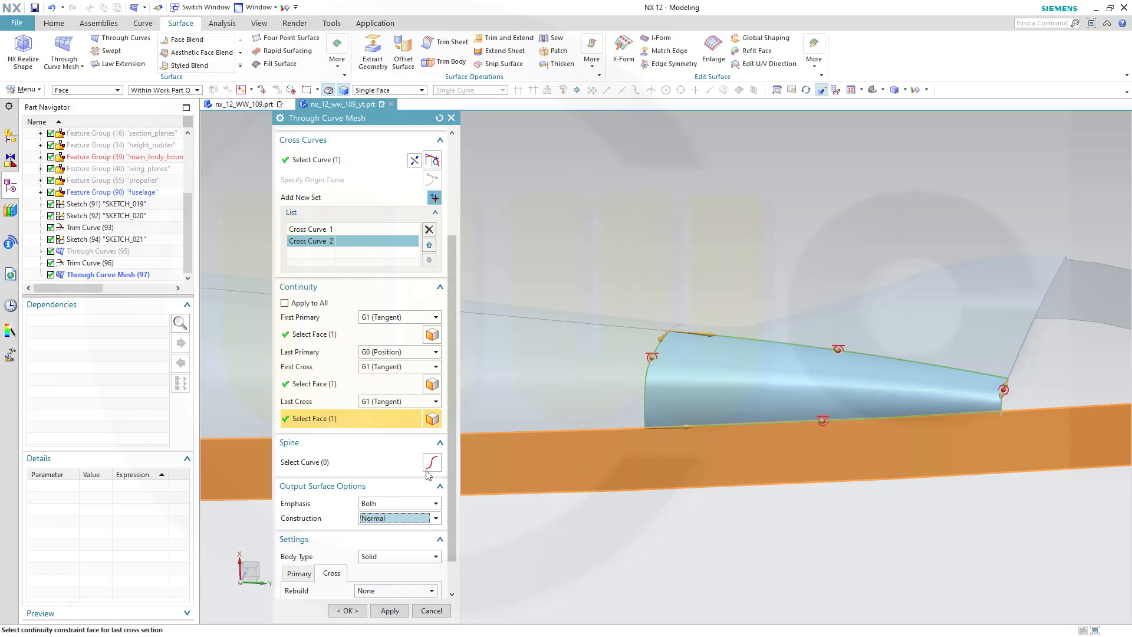
Complete the Through Curve Mesh and inspect the blended fin-to-fuselage surface from several angles
left_click(348, 610)
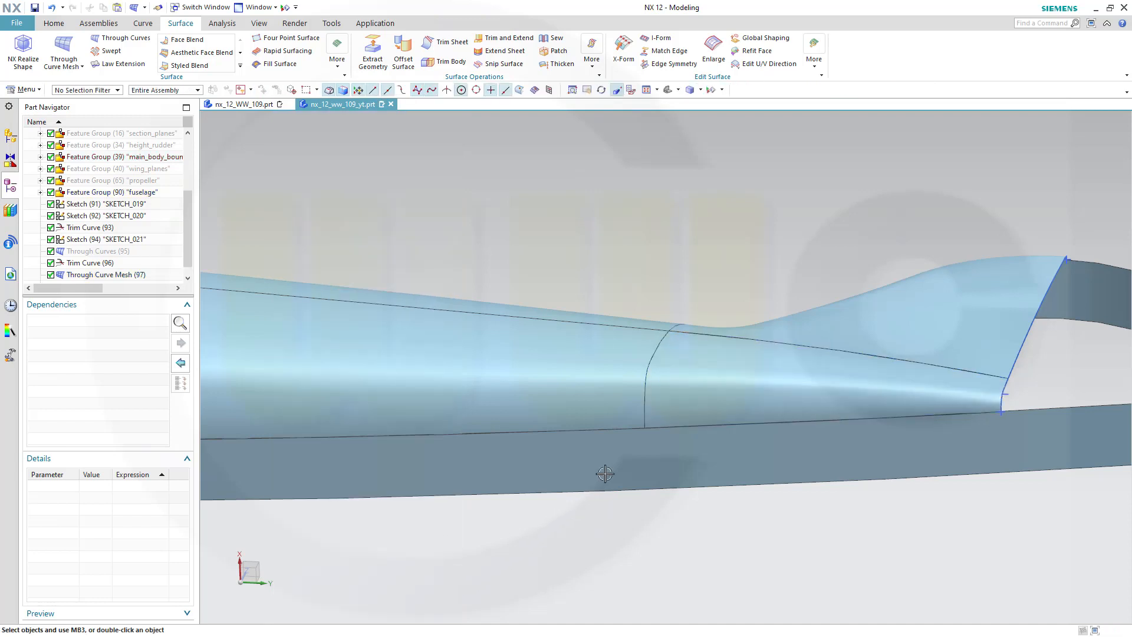
scroll(605, 473, "down", 3)
middle_click_drag(715, 361, 720, 374)
middle_click_drag(624, 263, 656, 427, "shift")
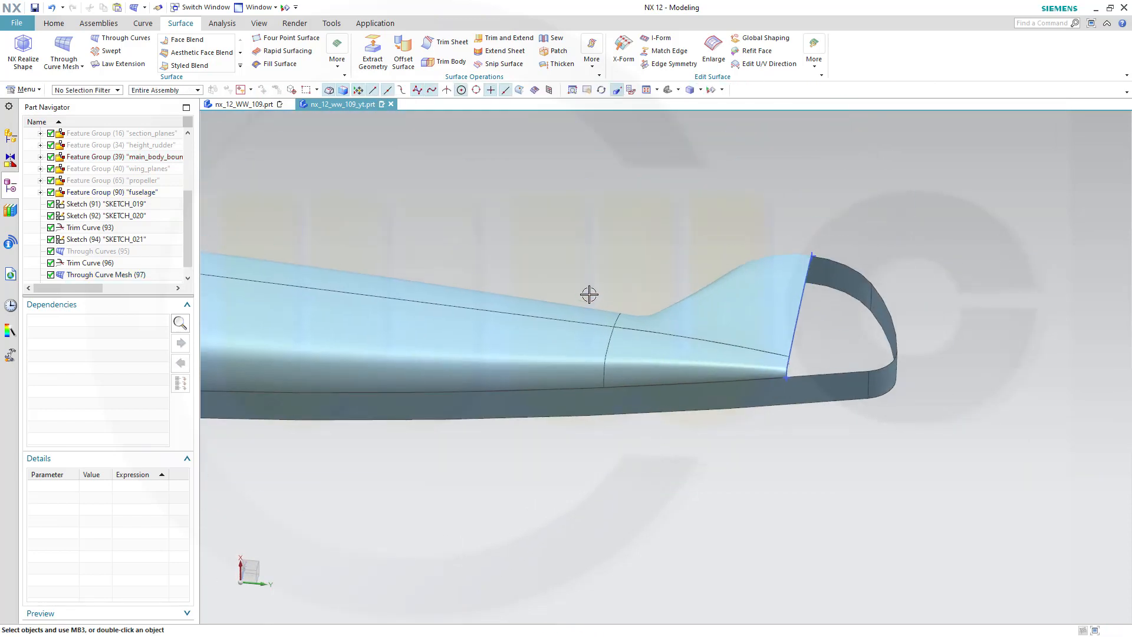
middle_click_drag(589, 294, 593, 412)
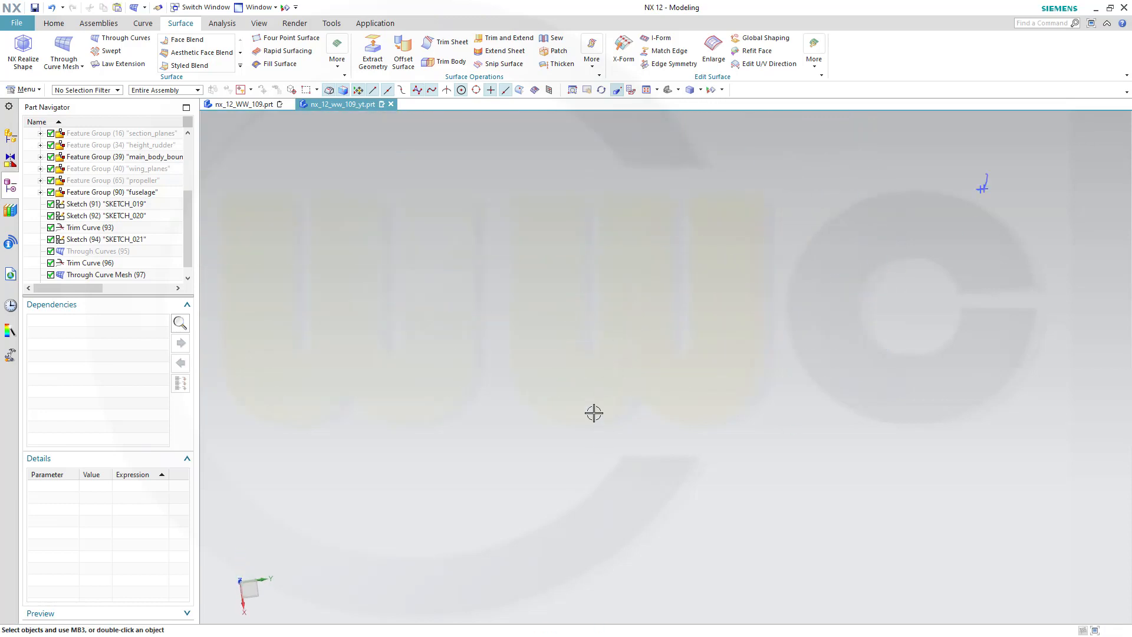
scroll(613, 384, "down", 1)
scroll(517, 234, "up", 2)
right_click(508, 226)
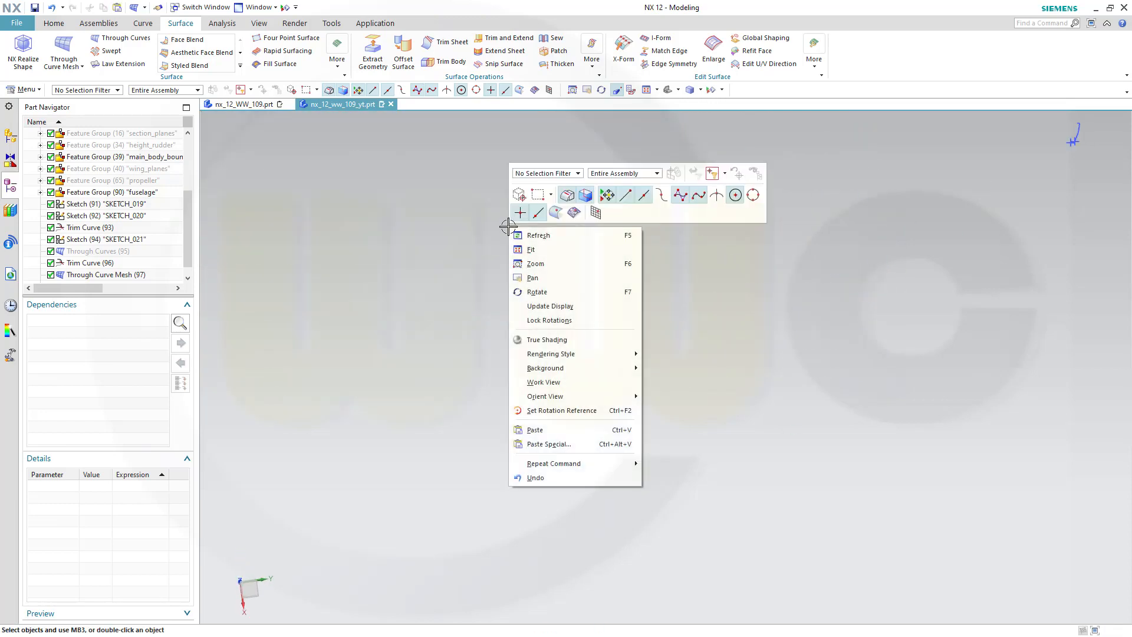
left_click(514, 248)
scroll(808, 213, "up", 3)
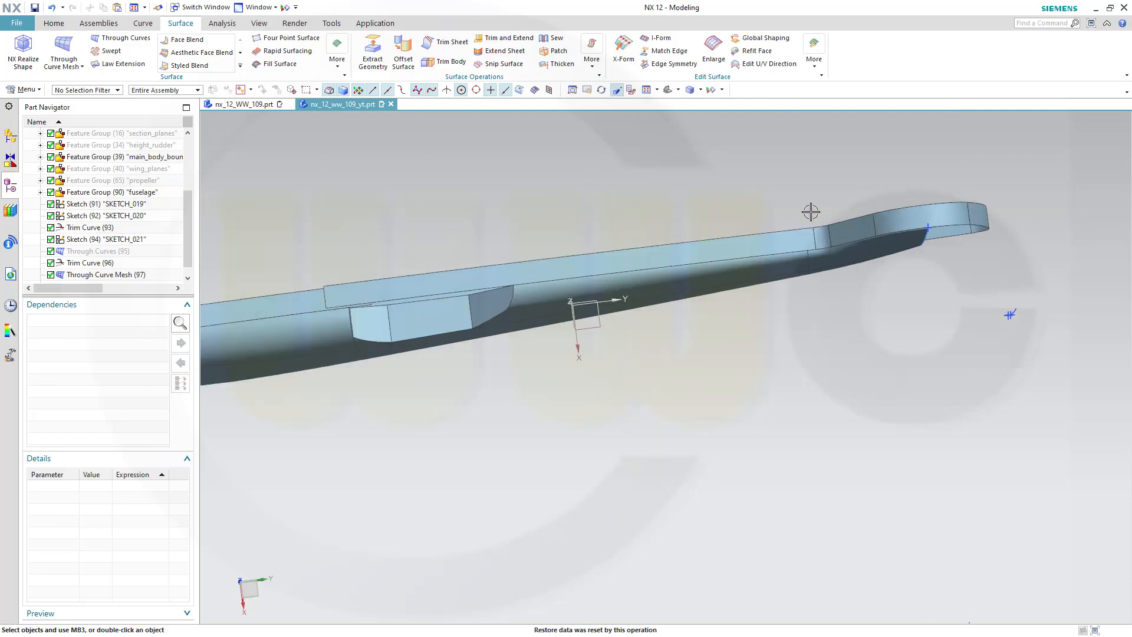
scroll(799, 202, "up", 2)
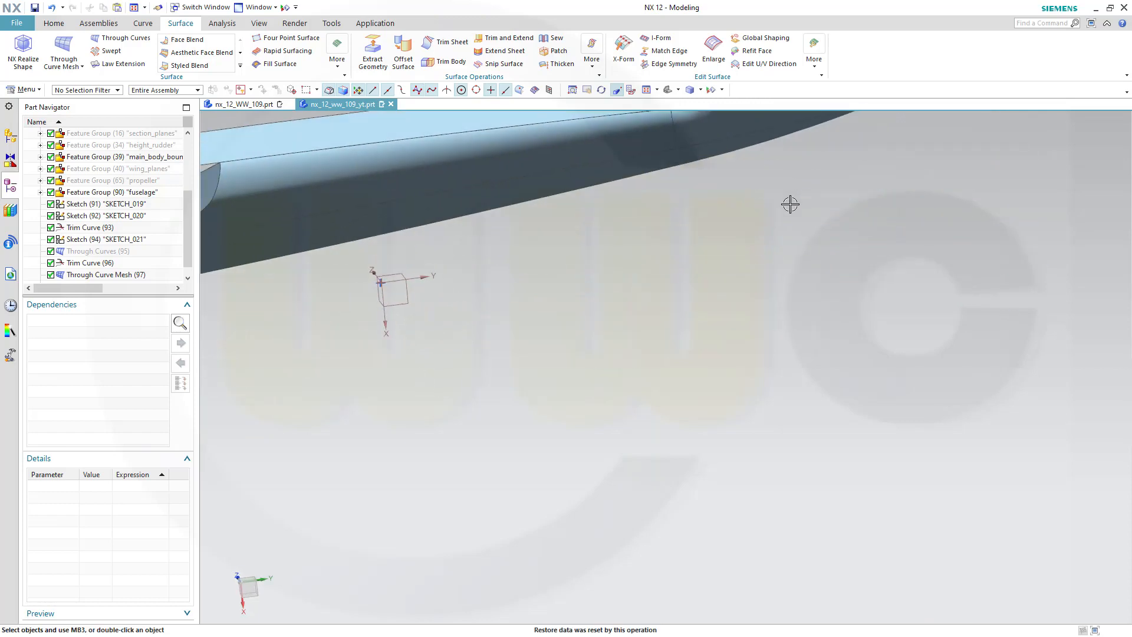
scroll(746, 412, "down", 2)
middle_click_drag(653, 446, 616, 339)
scroll(912, 519, "up", 1)
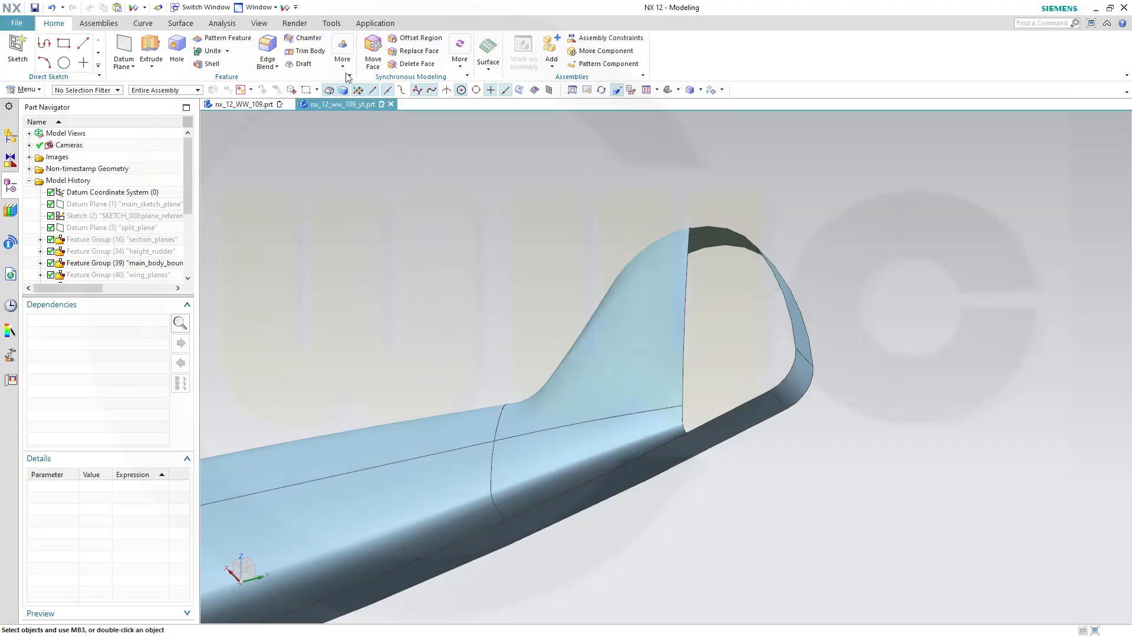
Extract a composite curve from the four edges around the open end of the tail fin
left_click(345, 66)
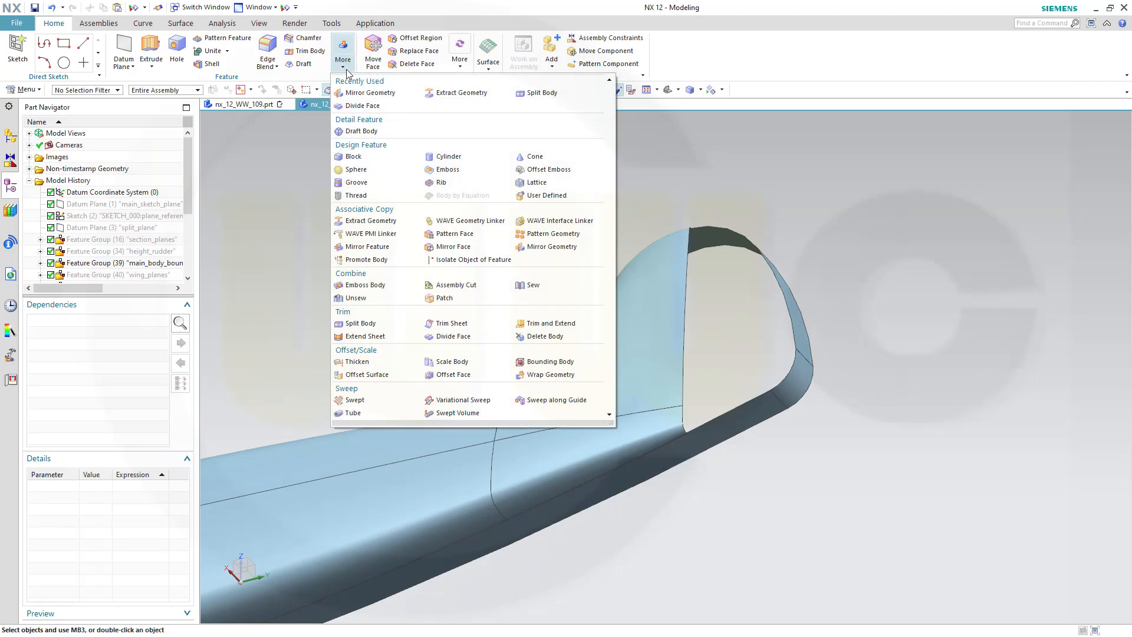
left_click(405, 222)
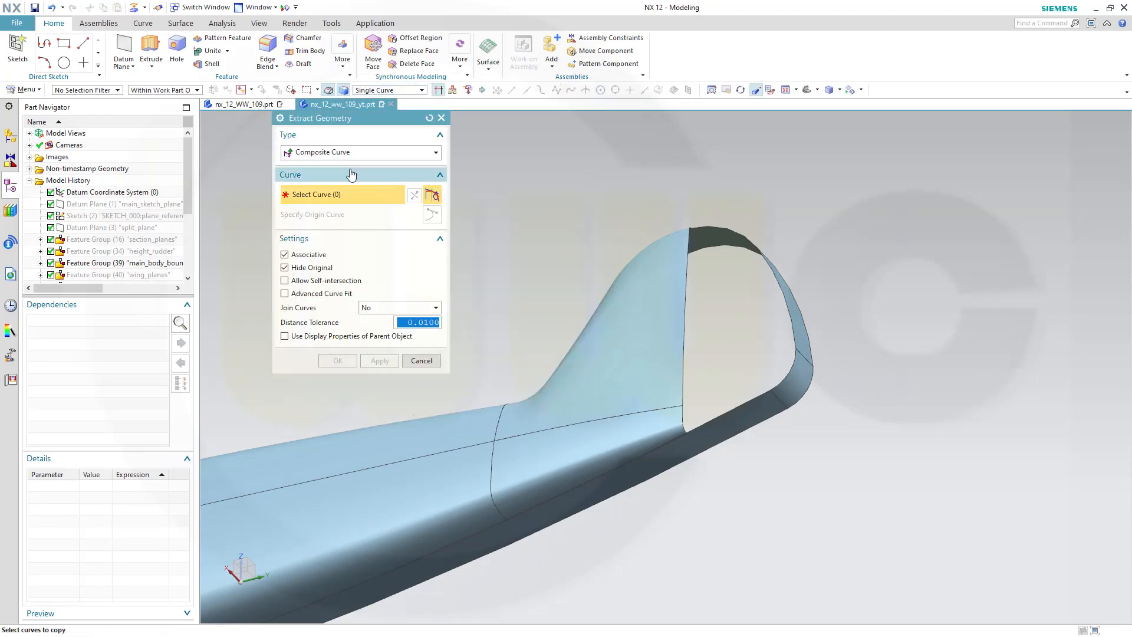
left_click(714, 412)
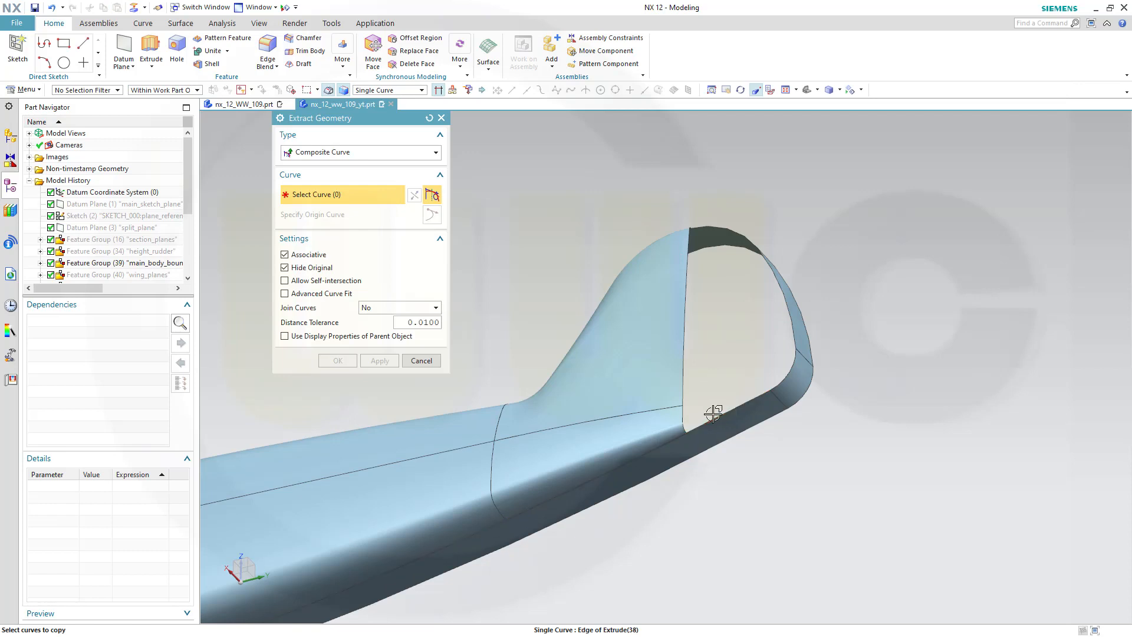
left_click(790, 298)
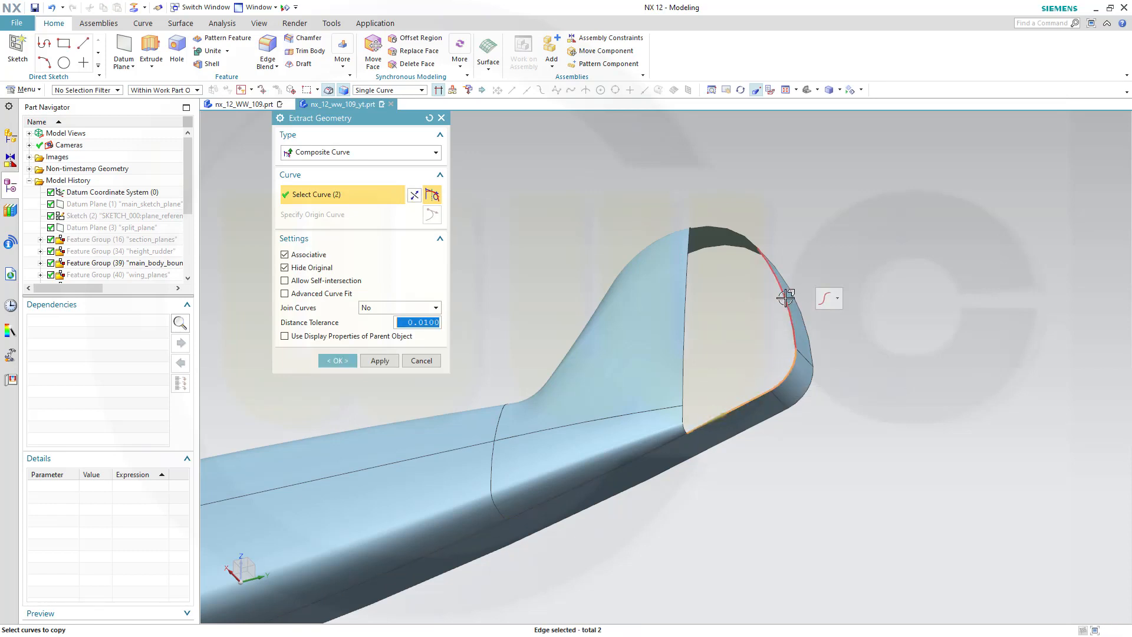
left_click(785, 282)
left_click(742, 230)
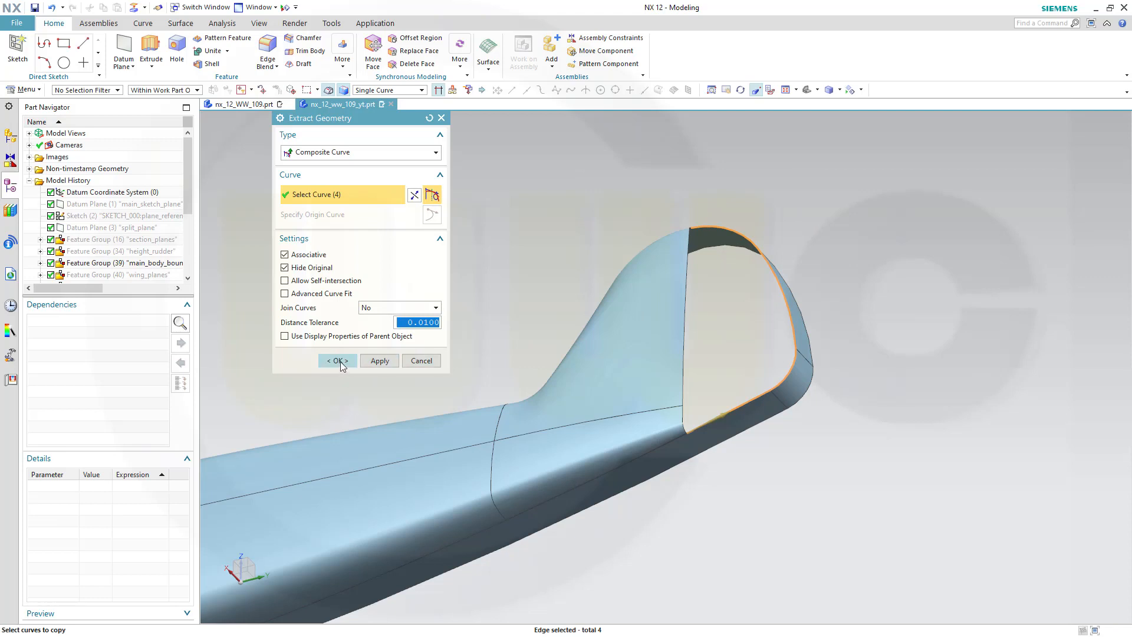
left_click(340, 361)
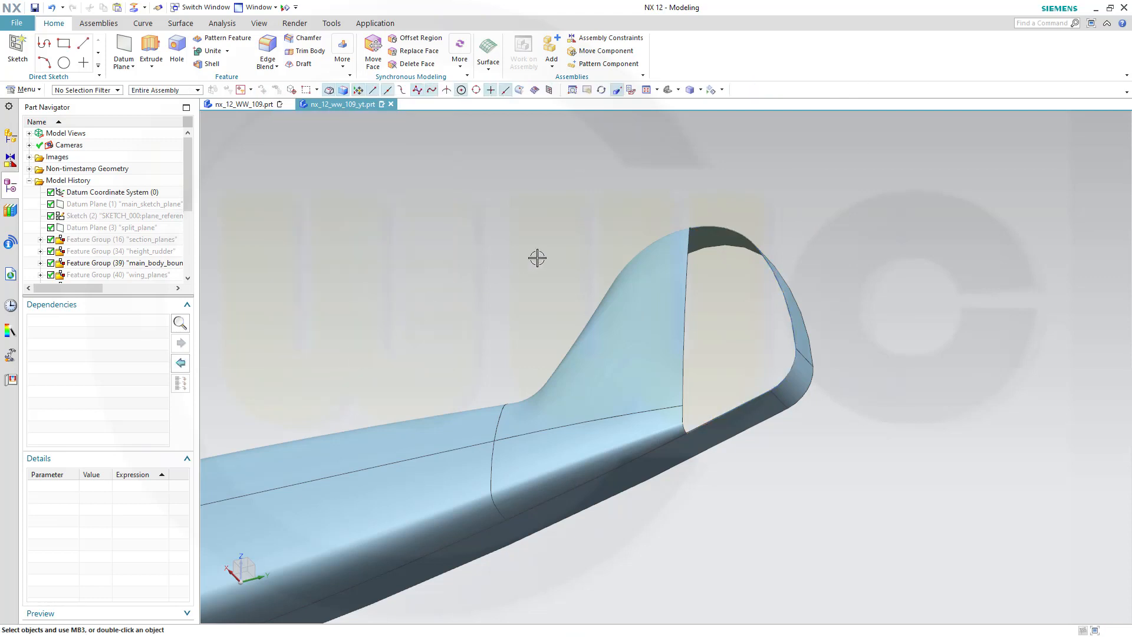
Hide the Extrude (38) sheet surrounding the tail
mouse_move(575, 248)
middle_mouse_down()
mouse_move(589, 232)
mouse_move(584, 241)
middle_mouse_up()
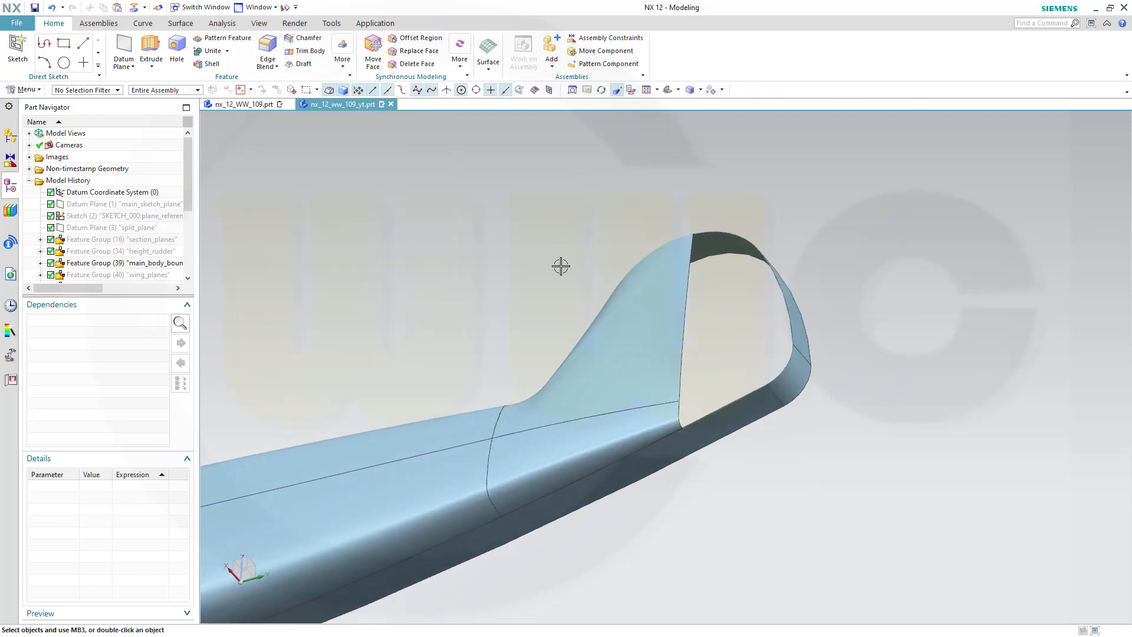
right_click(675, 449)
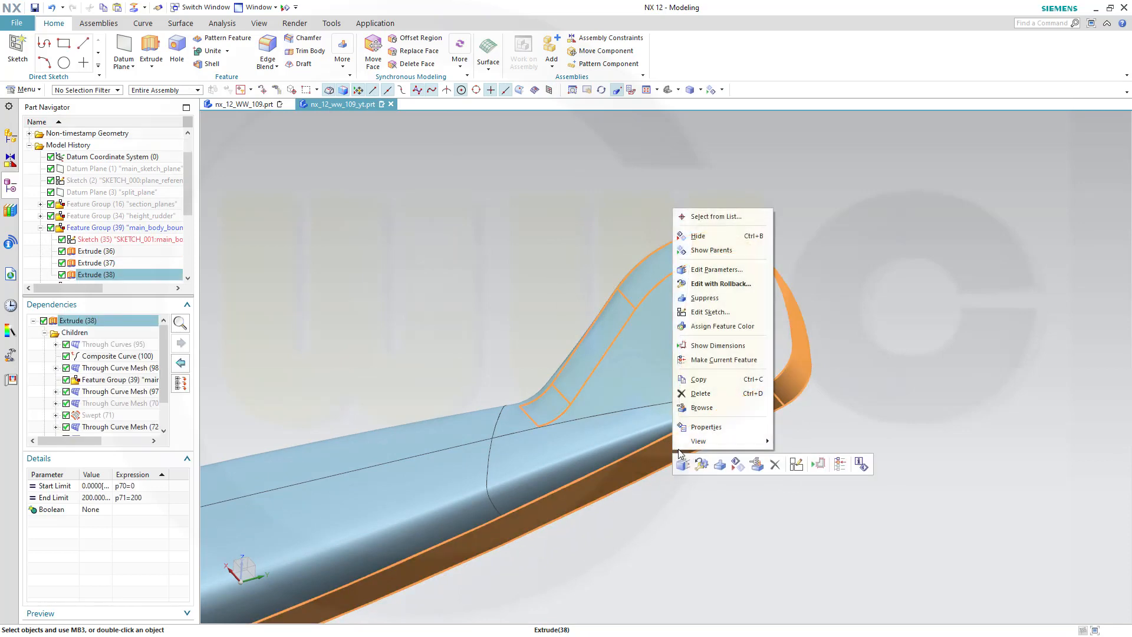
left_click(697, 236)
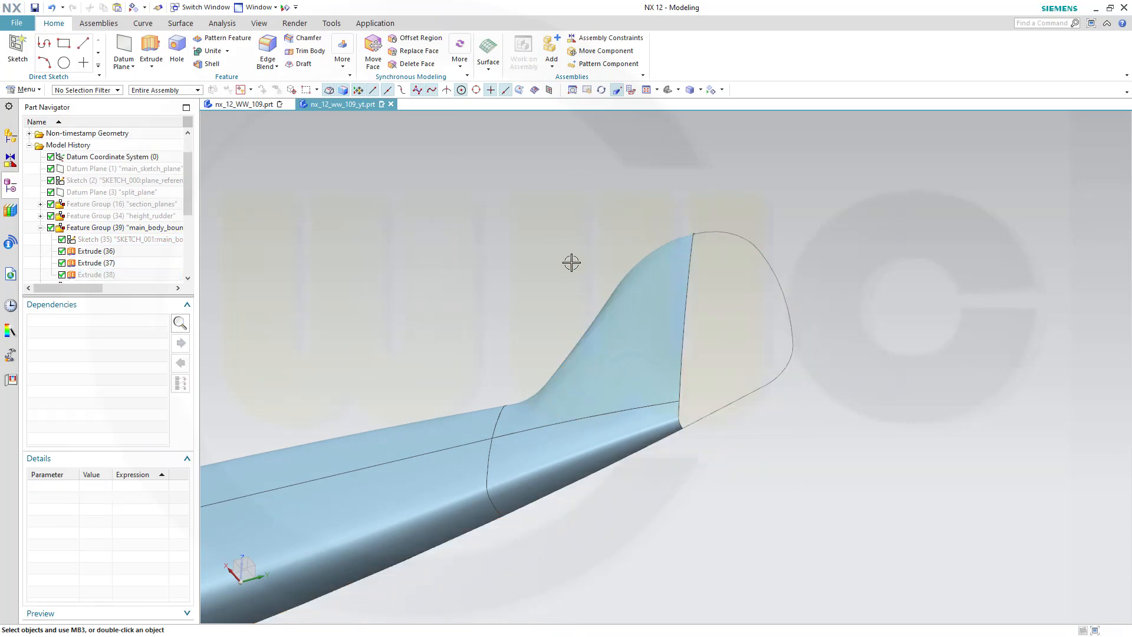
Hide the Extrude (37) and Extrude (36) sheets along the fuselage
middle_click_drag(572, 260, 679, 320)
left_click(467, 328)
right_click(469, 326)
left_click(498, 356)
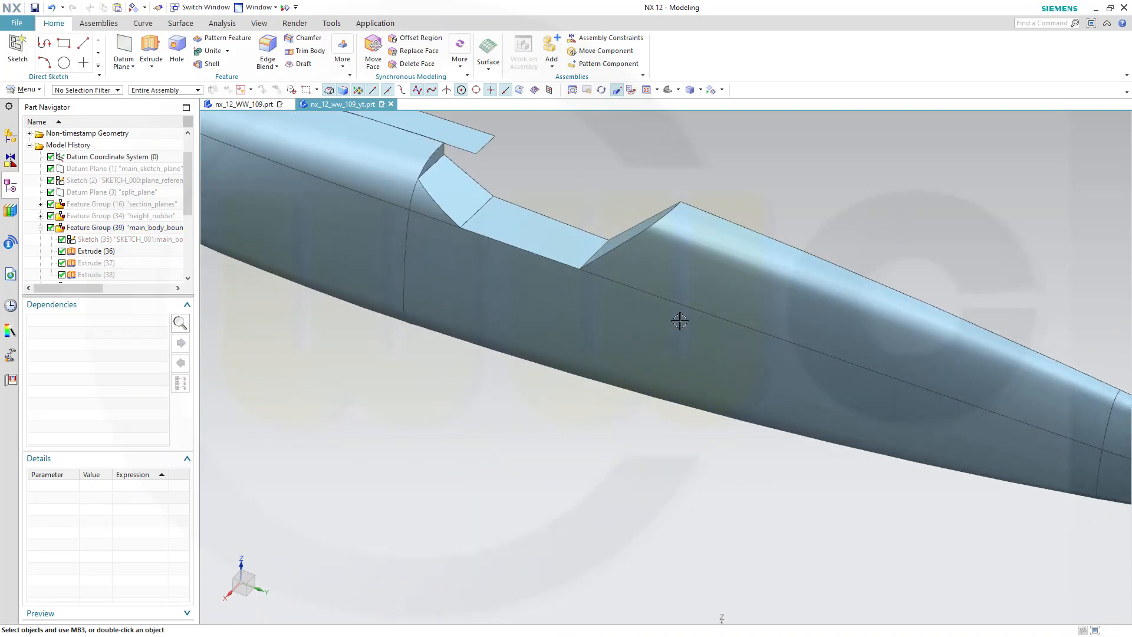
left_click(485, 142)
right_click(481, 142)
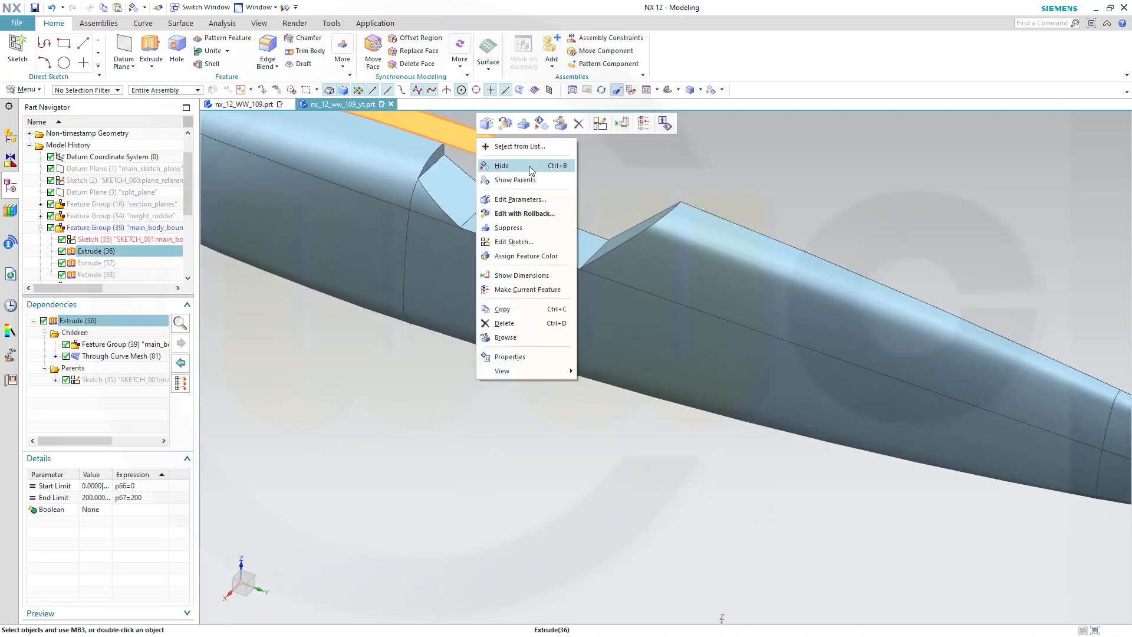
left_click(519, 167)
scroll(823, 244, "down", 5)
middle_click_drag(967, 253, 763, 281, "shift")
scroll(856, 271, "up", 3)
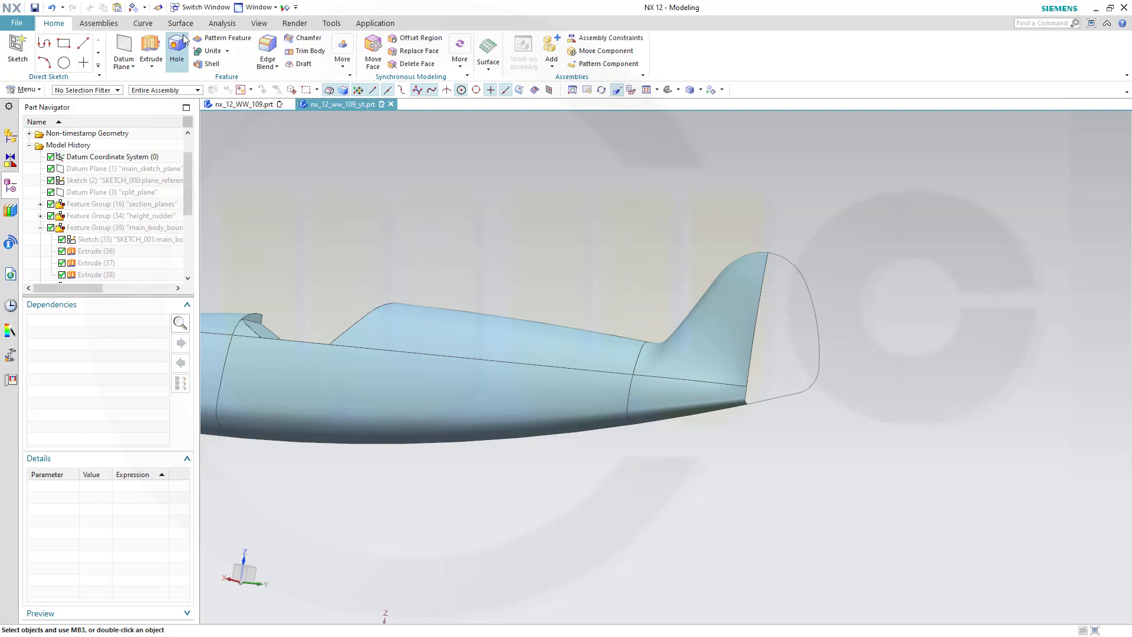
Mirror the two new tail blend surfaces about the main_sketch_plane datum plane with Mirror Geometry
left_click(341, 68)
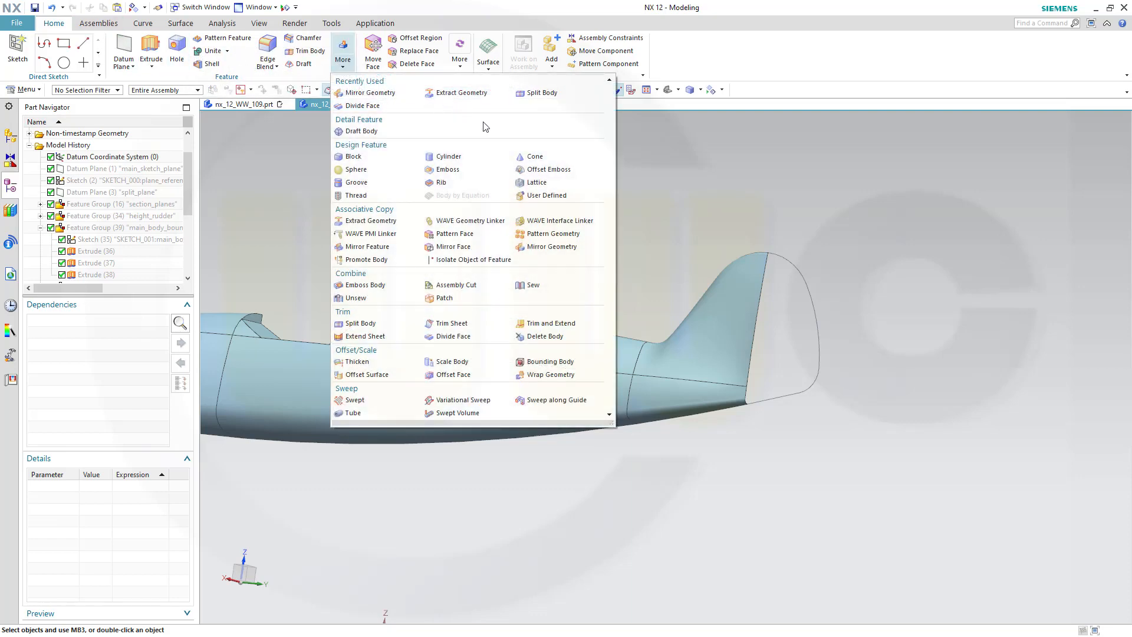
left_click(550, 247)
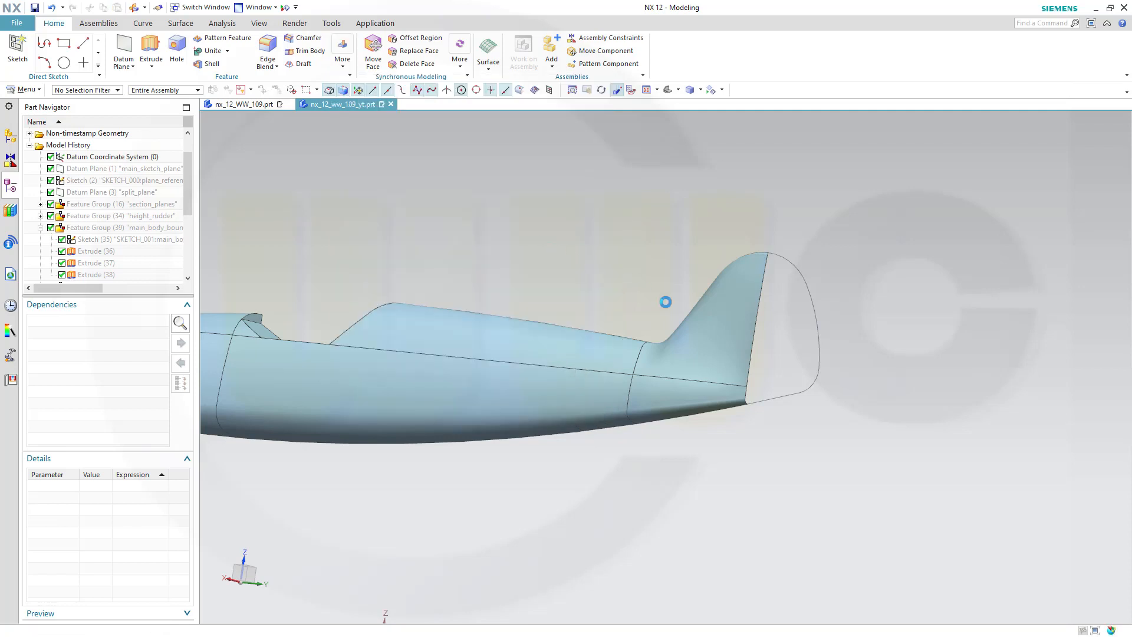
left_click(683, 392)
left_click(707, 345)
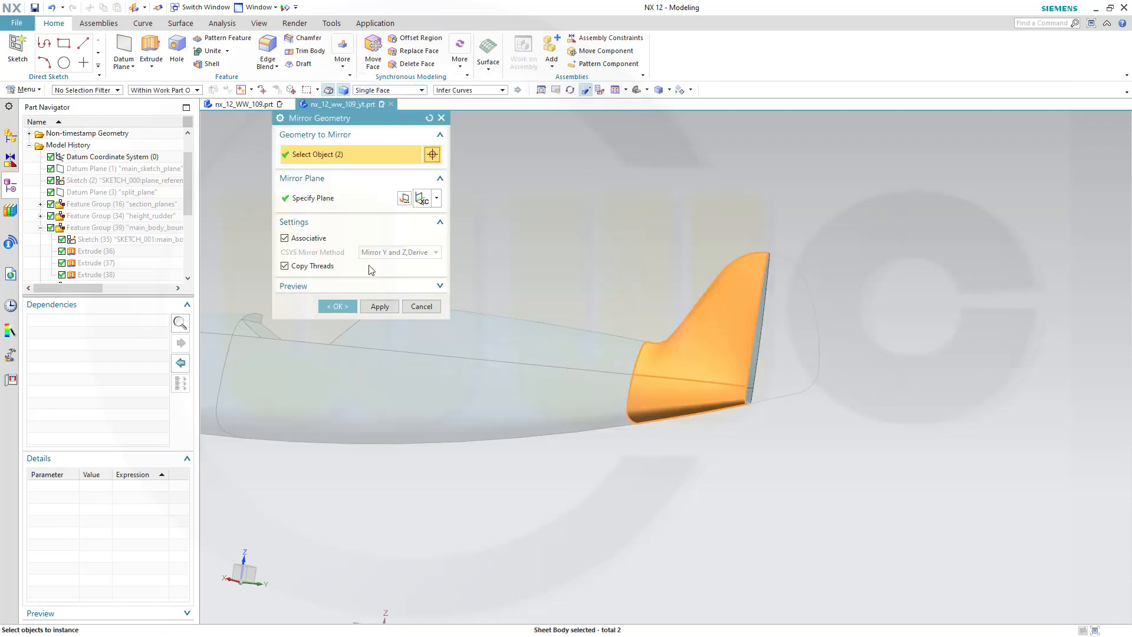
left_click(311, 201)
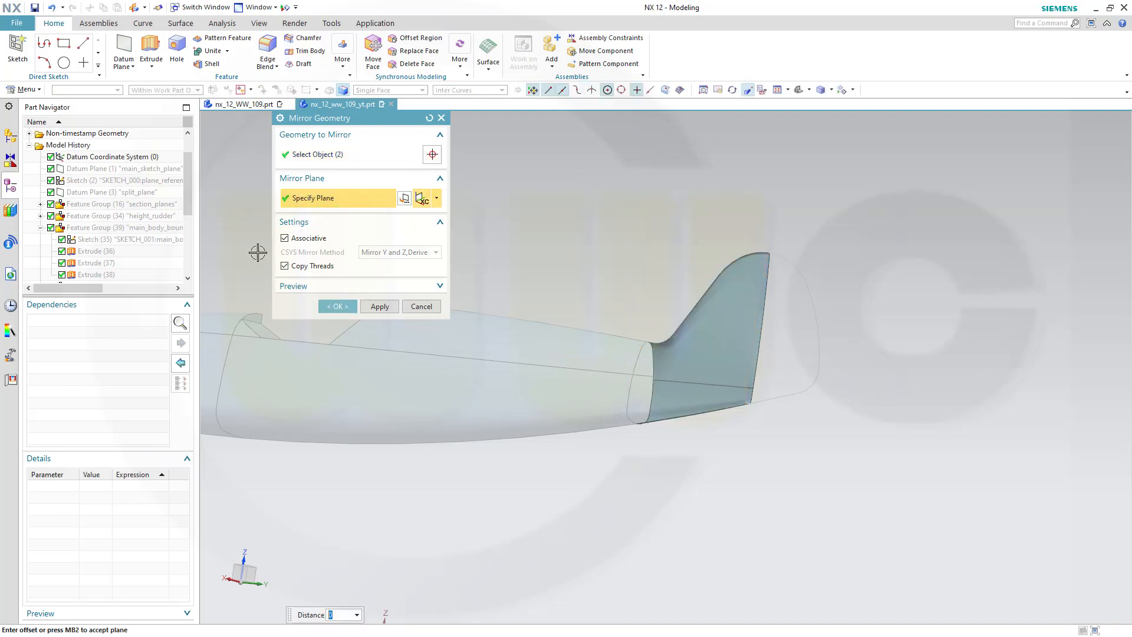
scroll(302, 339, "down", 3)
middle_click_drag(297, 432, 281, 486)
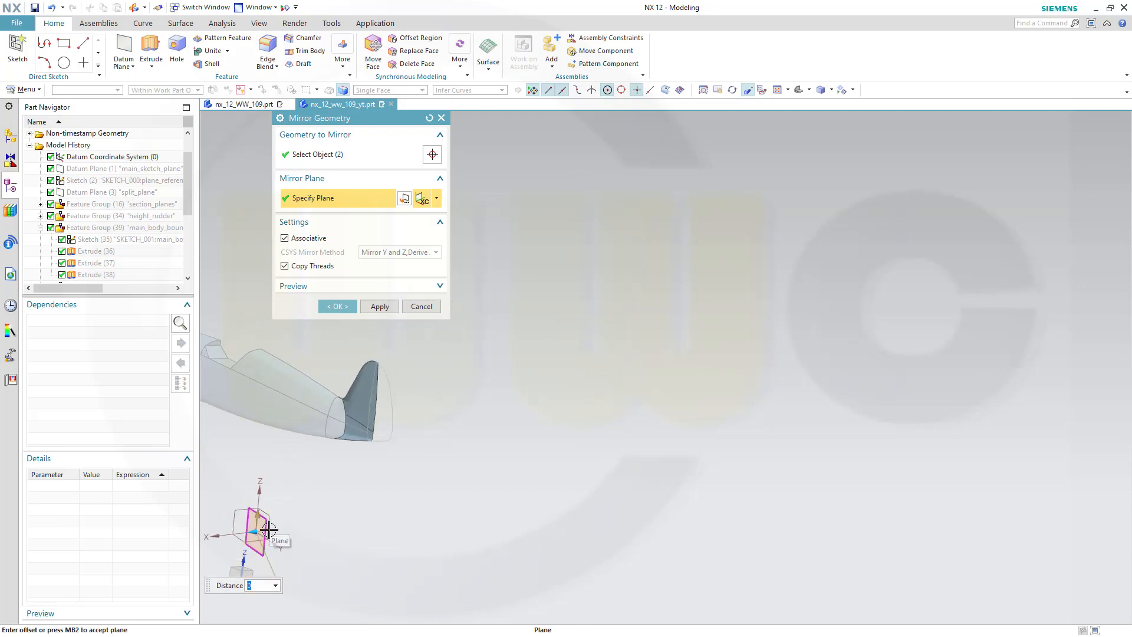
scroll(269, 530, "up", 3)
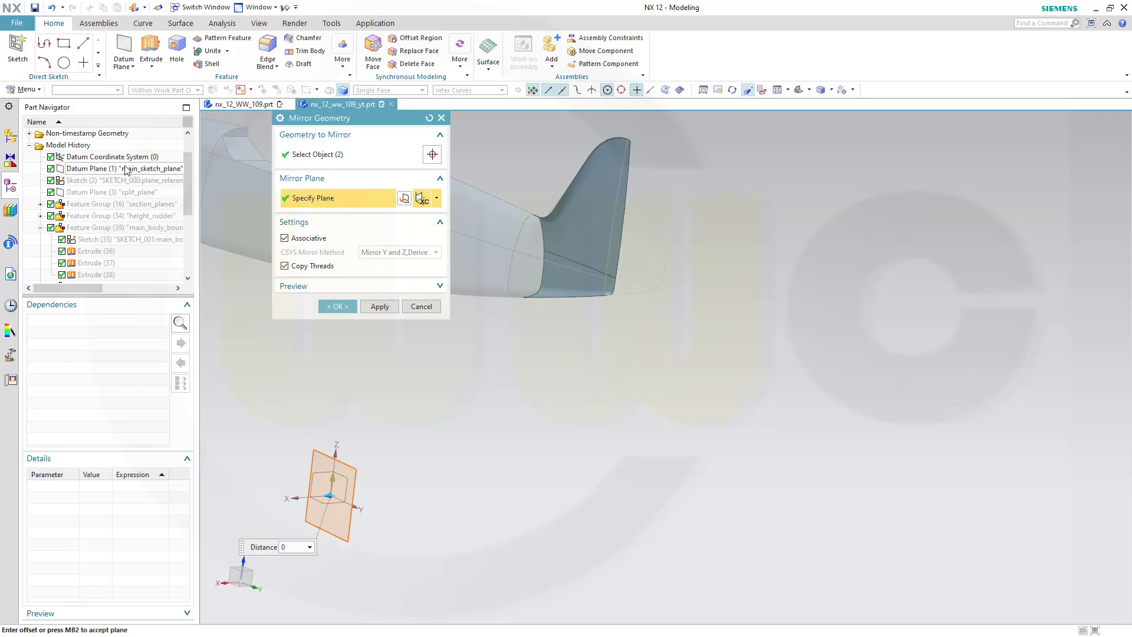
left_click(437, 198)
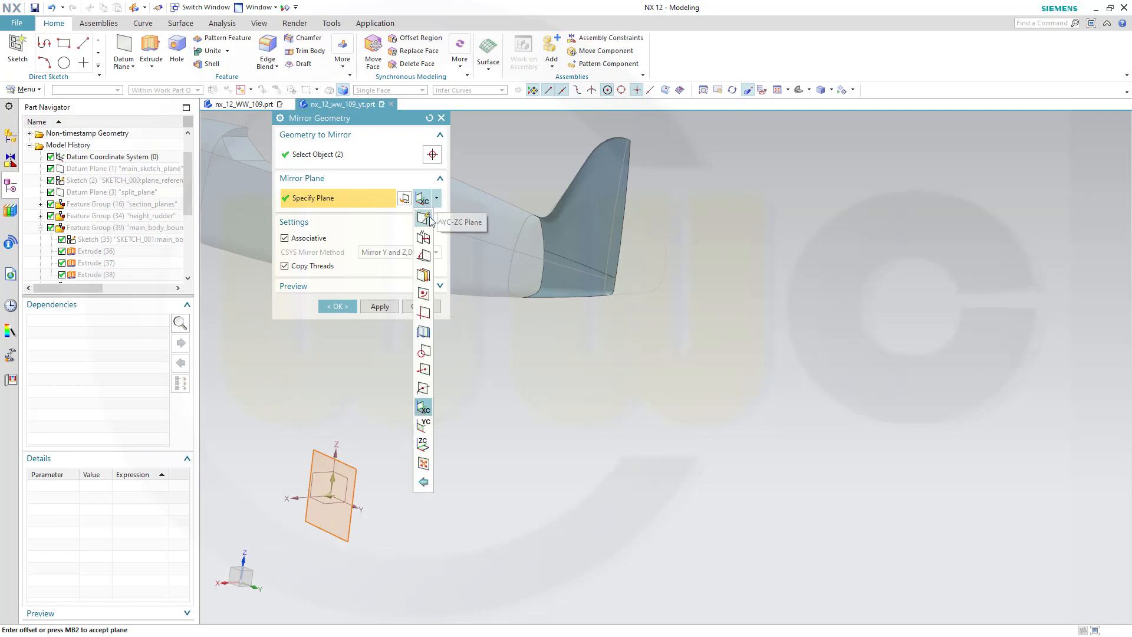
left_click(423, 218)
left_click(155, 169)
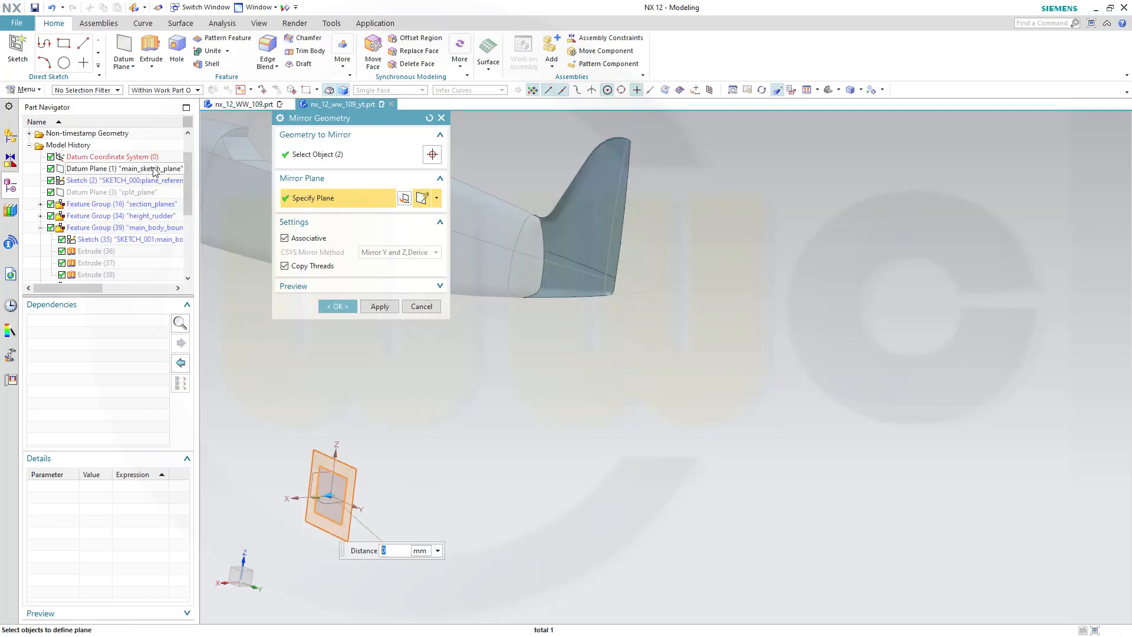
left_click(334, 306)
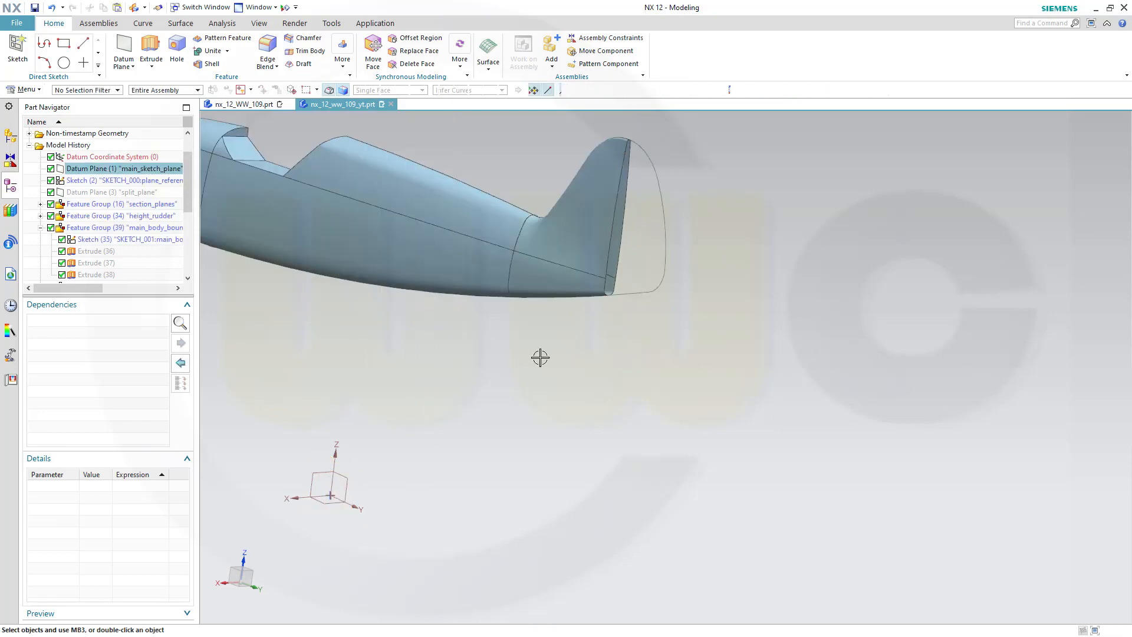
Inspect the mirrored tail surfaces on the opposite side of the fuselage
middle_click_drag(530, 356, 496, 258)
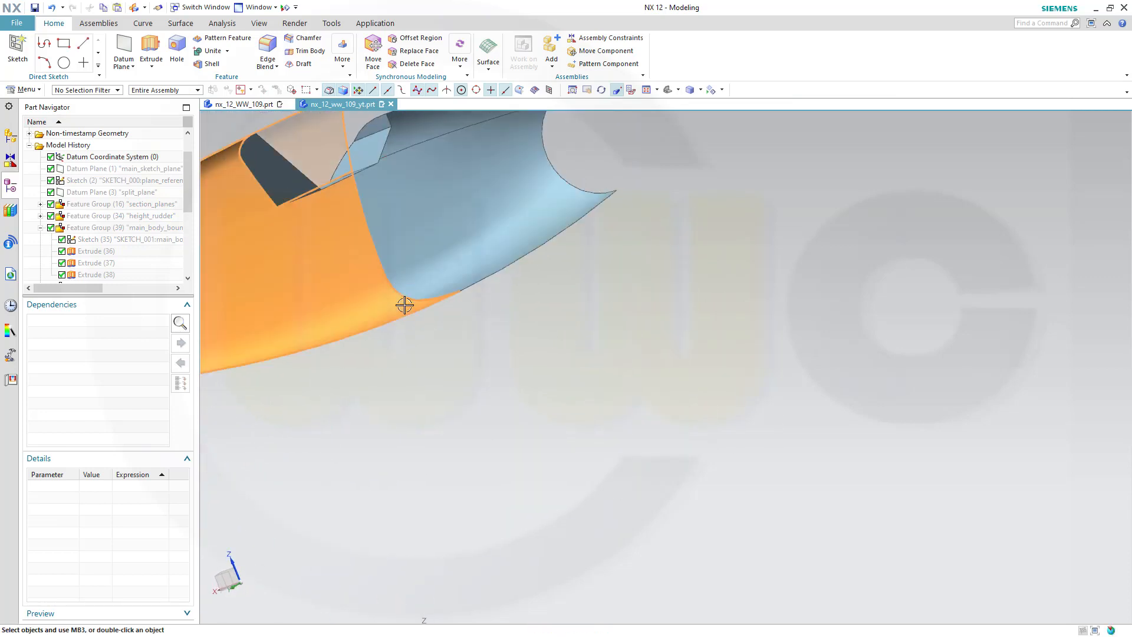
middle_click_drag(405, 306, 819, 326, "shift")
middle_click_drag(705, 283, 645, 317)
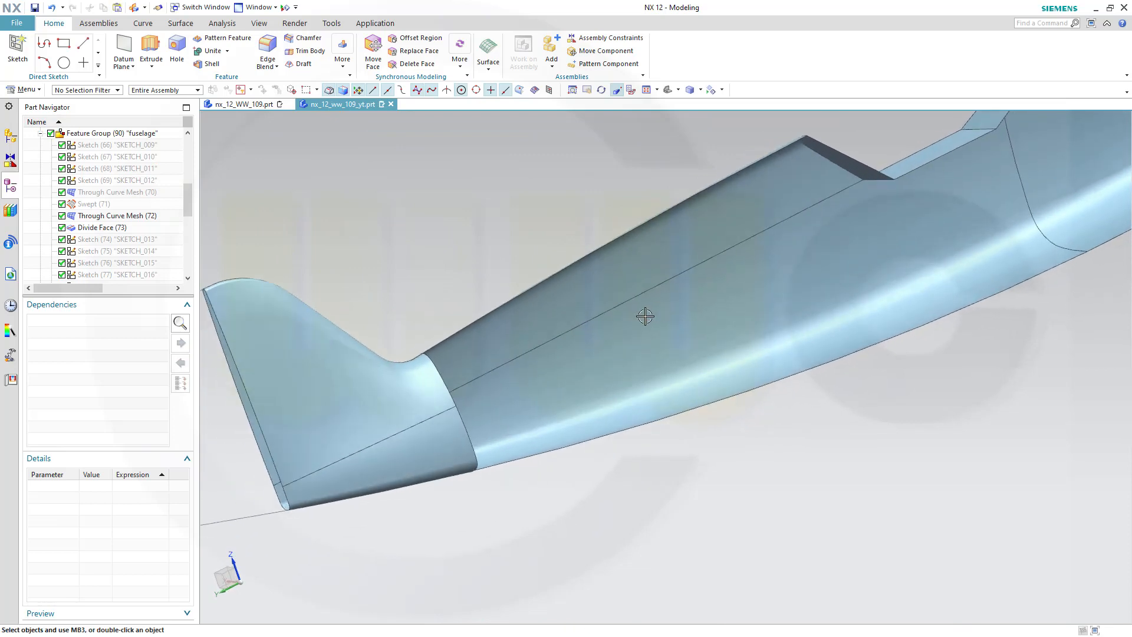
scroll(322, 389, "up", 2)
middle_click_drag(399, 325, 849, 326)
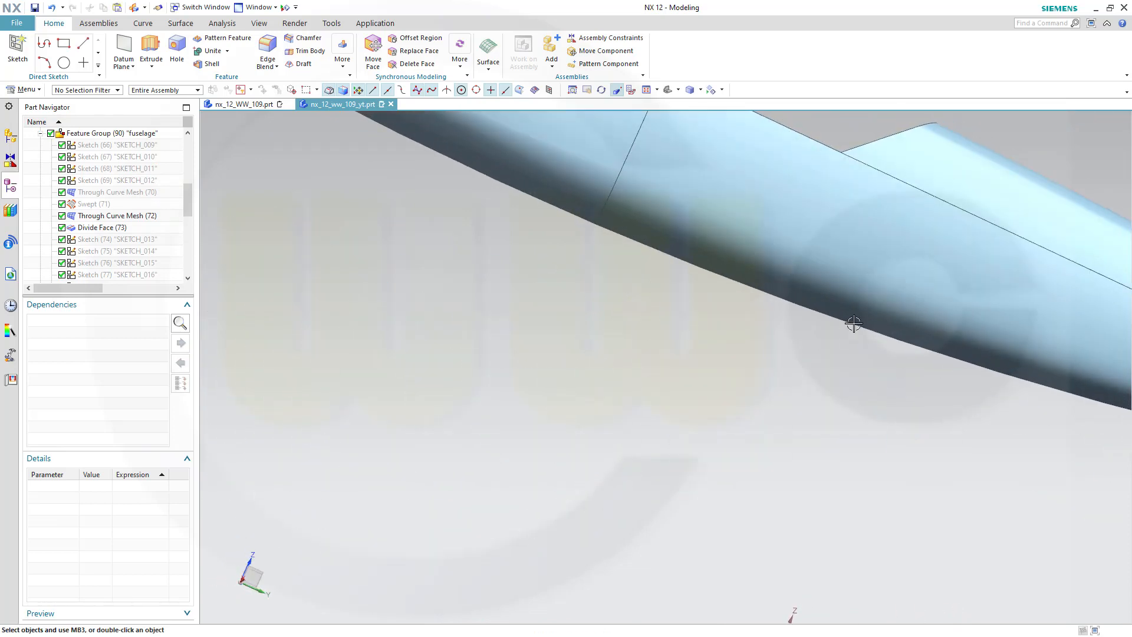
scroll(493, 382, "down", 3)
scroll(451, 384, "up", 2)
middle_click_drag(953, 342, 849, 365)
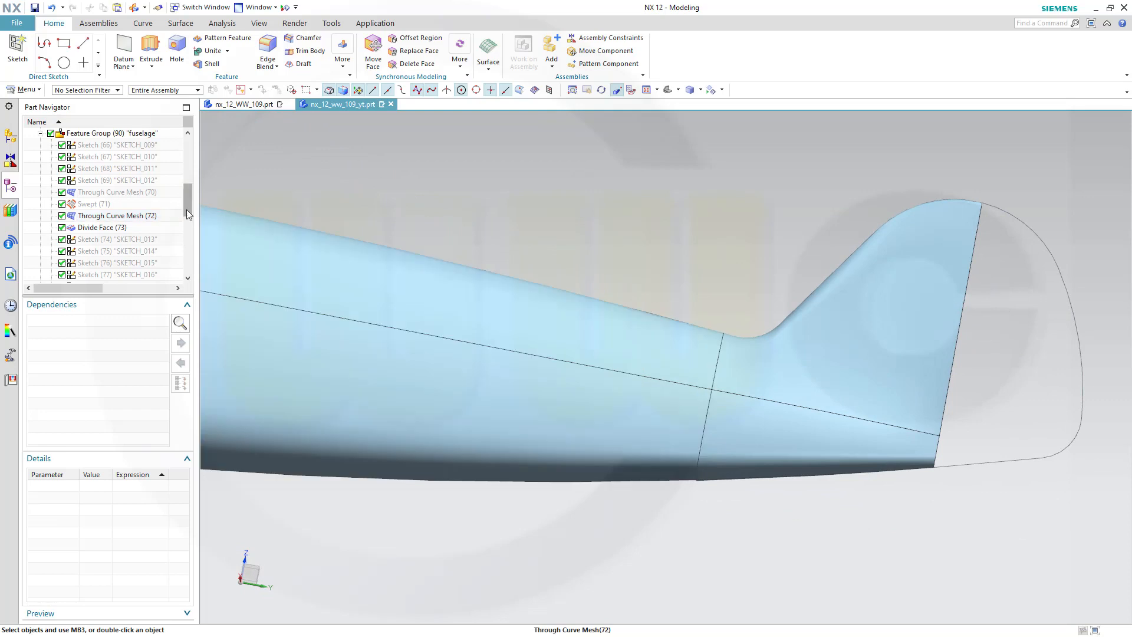
left_click_drag(186, 210, 198, 285)
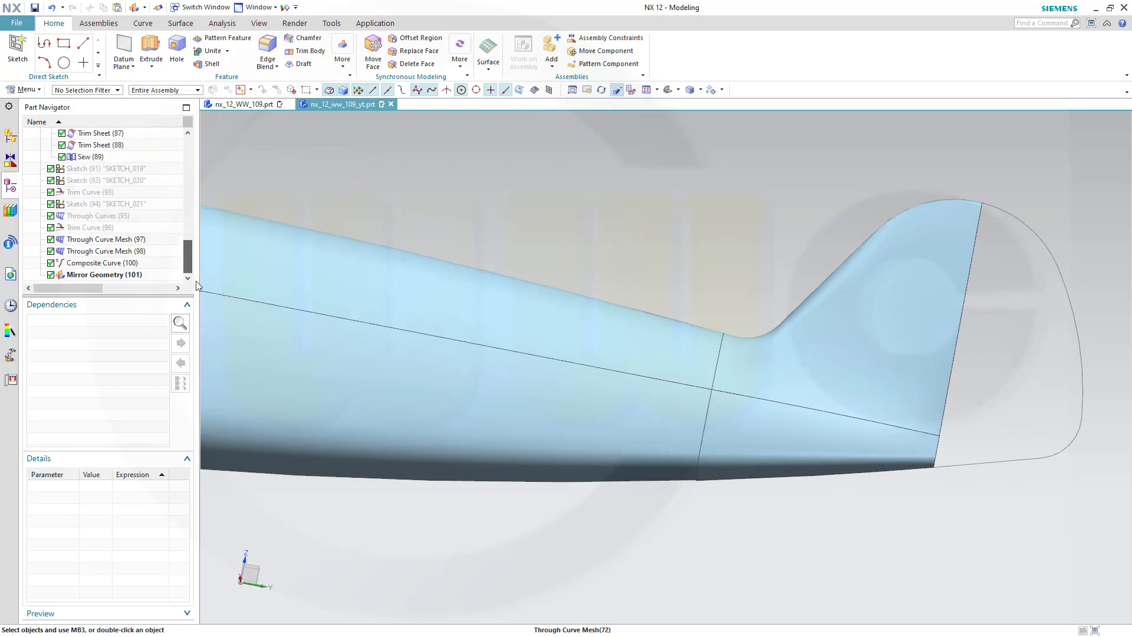
Open the Mirror Geometry feature to review its settings and expand its preview, then close it
double_click(96, 276)
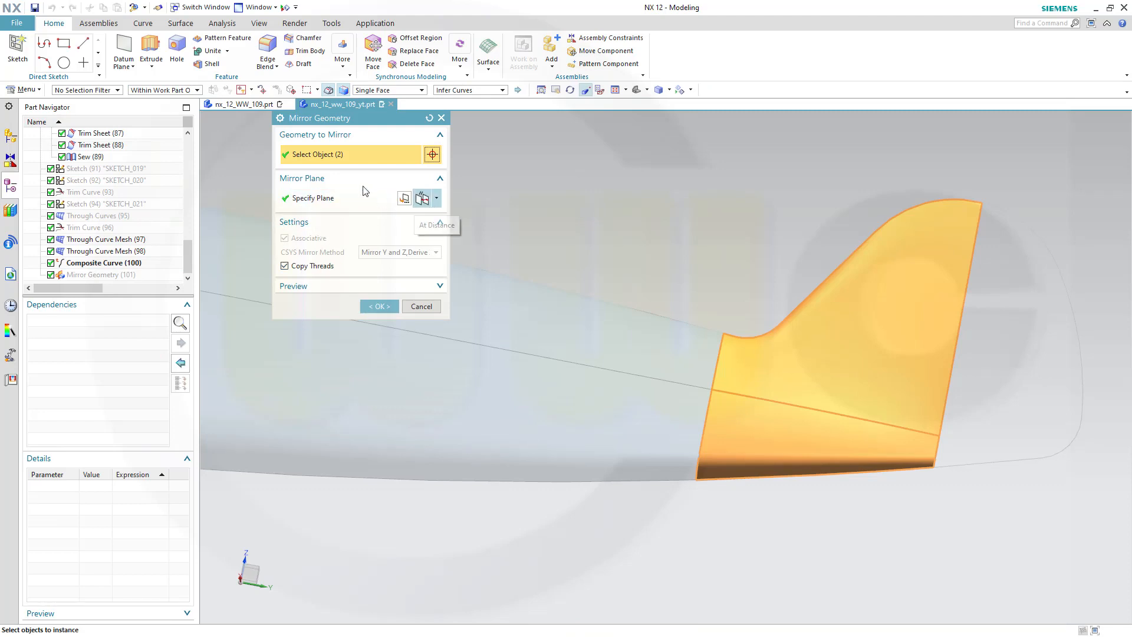
left_click(440, 286)
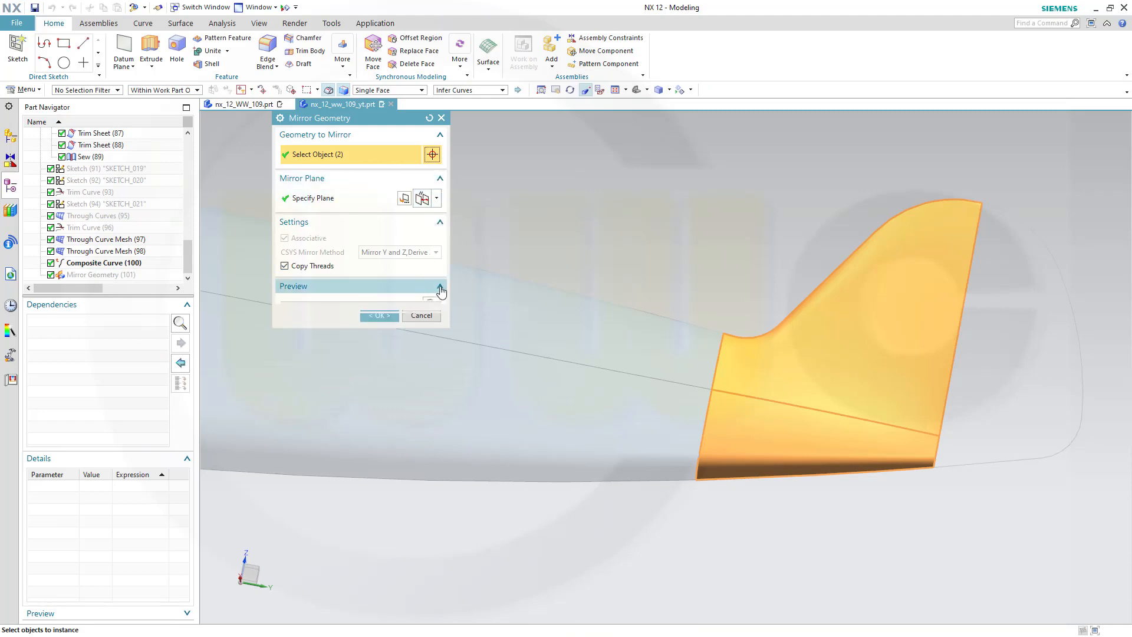
left_click(396, 335)
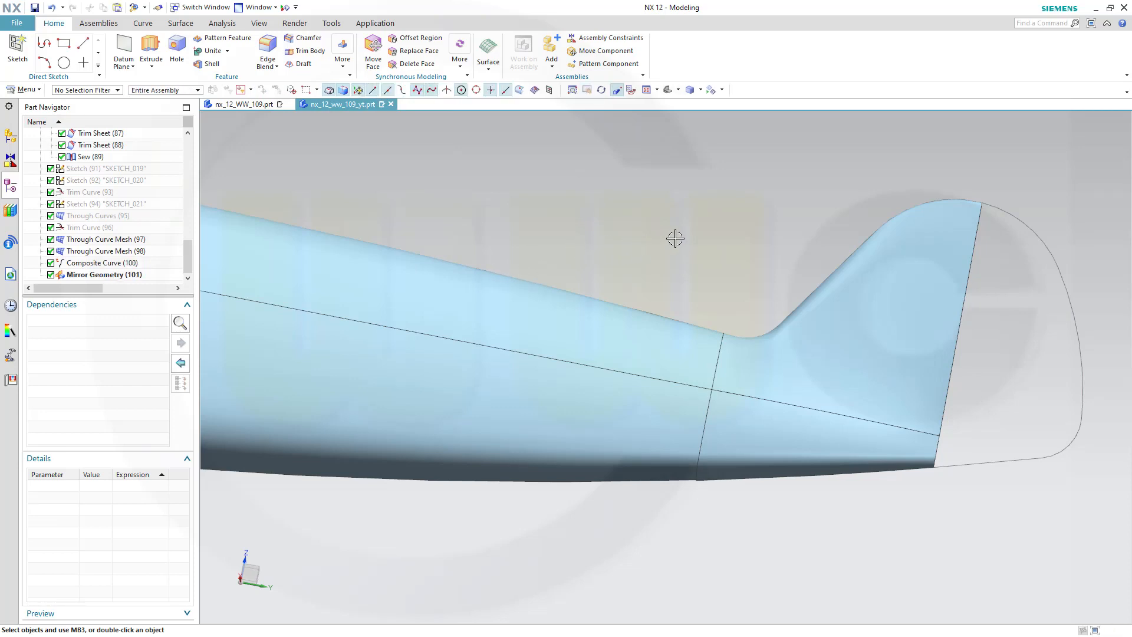
Start a Through Curves surface and select the fin's trailing edge as the first section
middle_click_drag(675, 238, 550, 264)
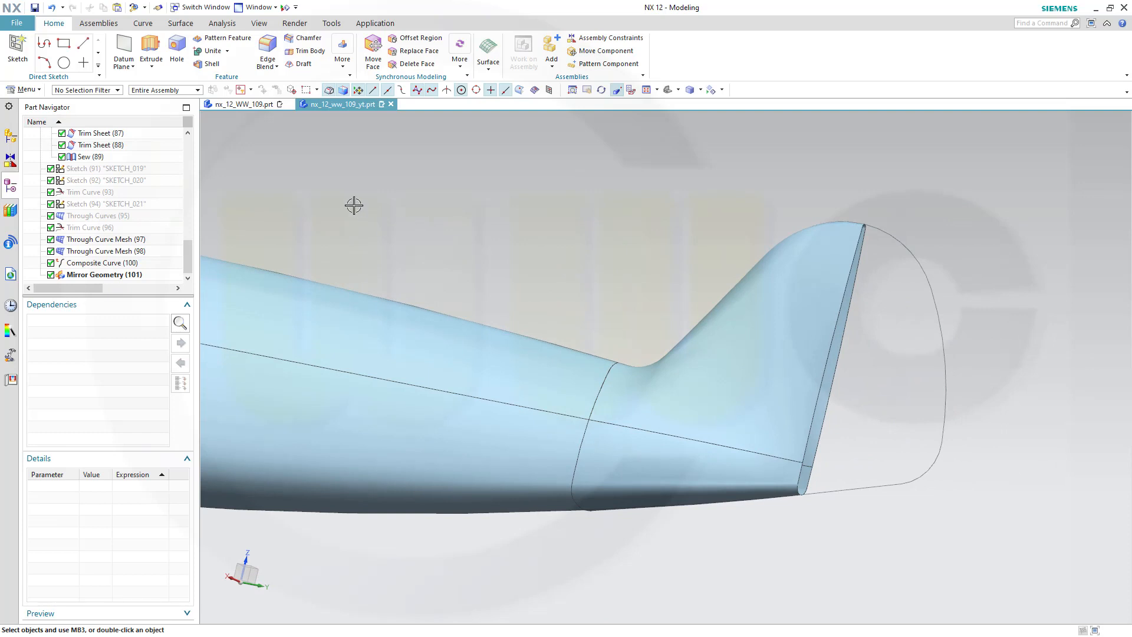
left_click(181, 23)
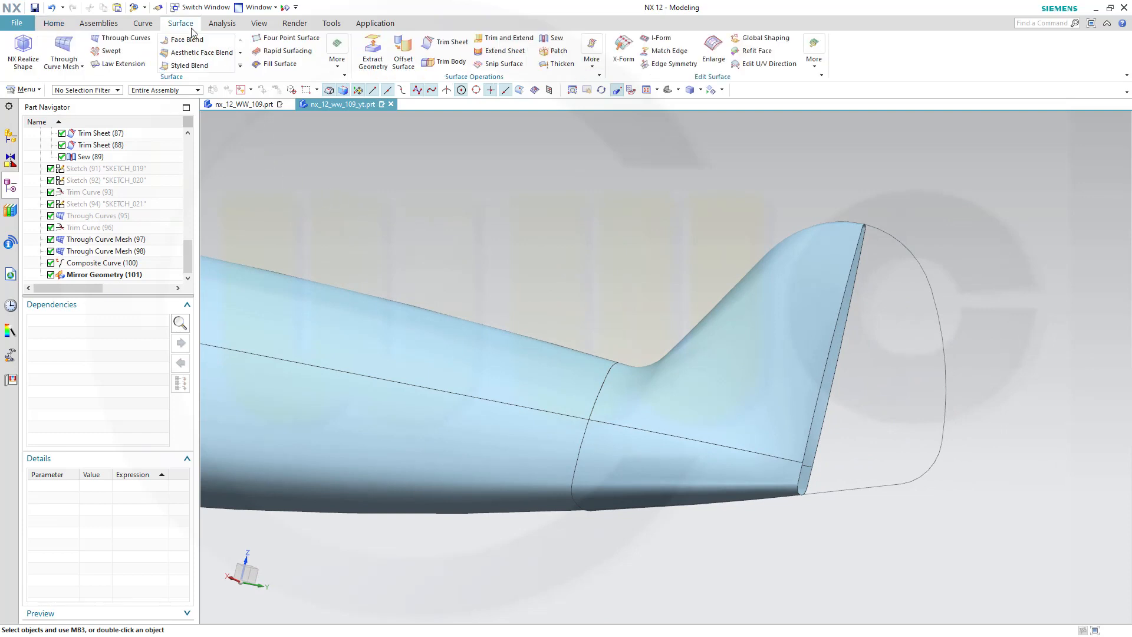
left_click(137, 41)
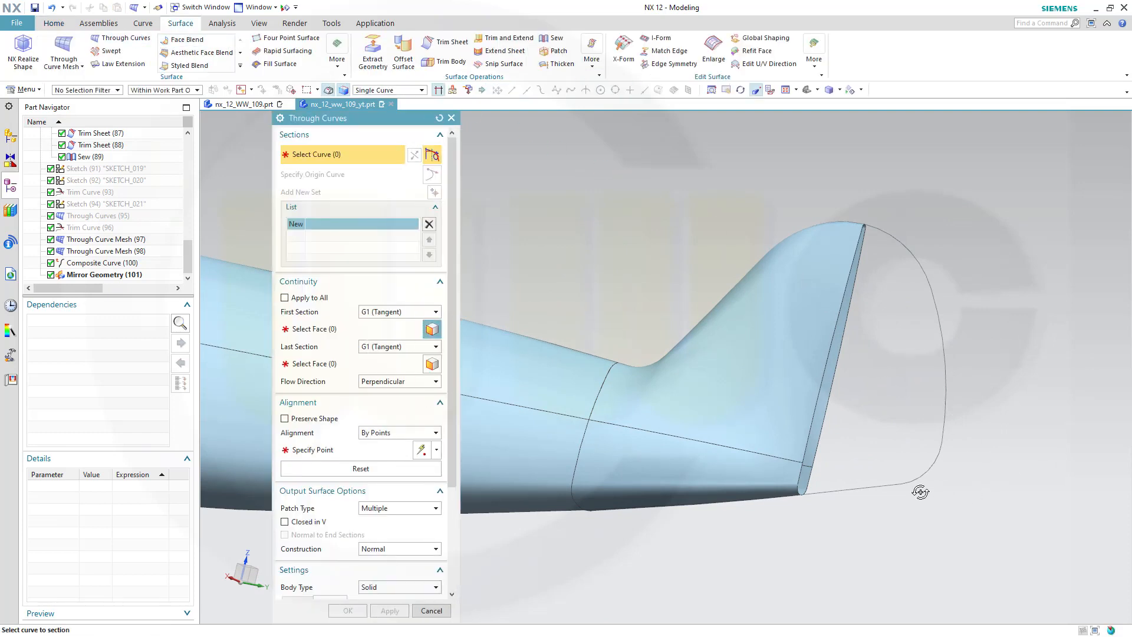
middle_click_drag(915, 487, 817, 472)
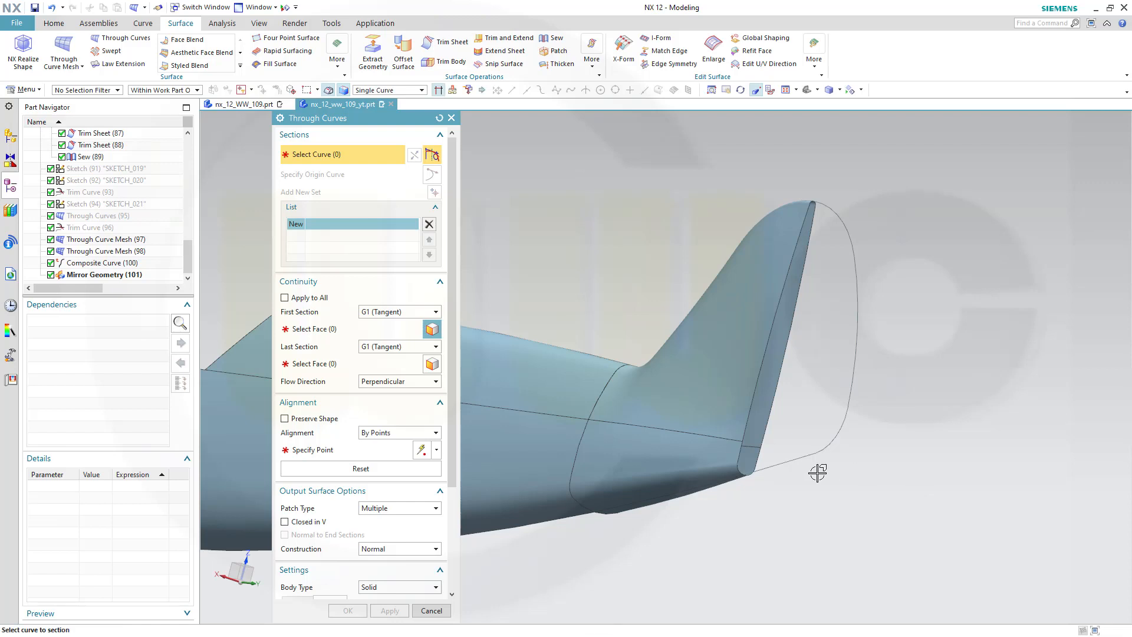
left_click(739, 463)
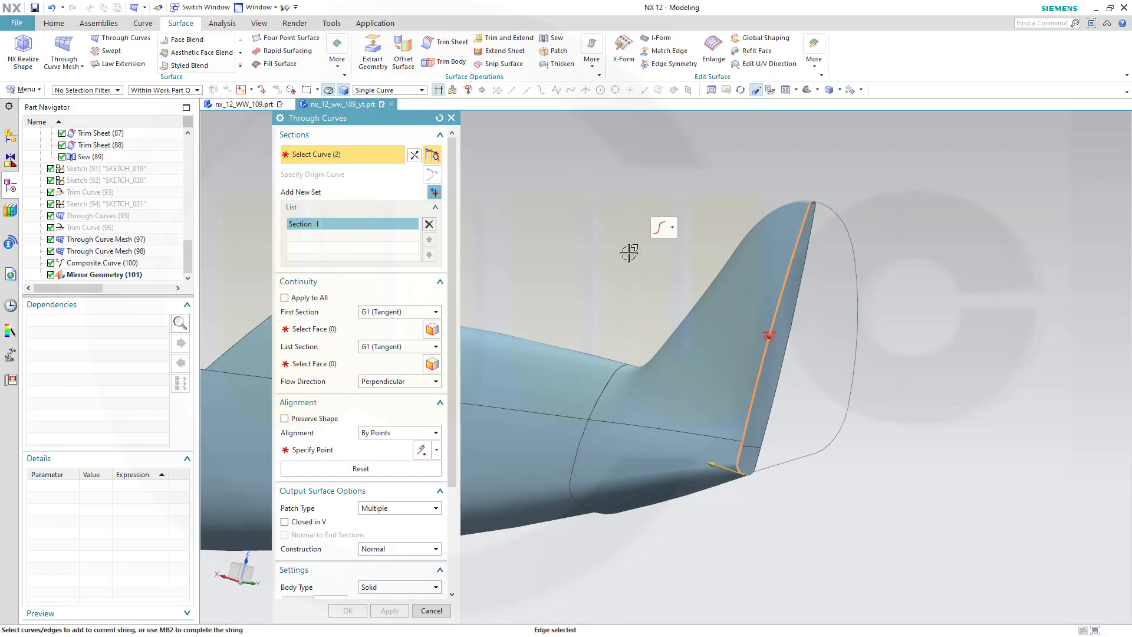
Make the first section G1 tangent to the fin's two side faces
left_click(314, 331)
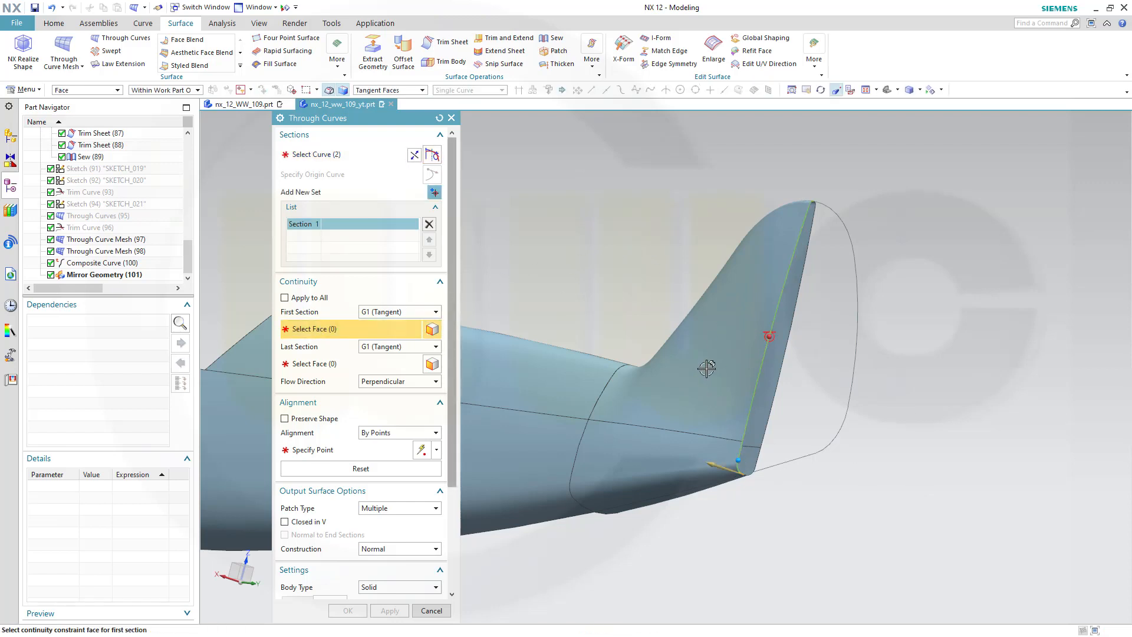
left_click(690, 382)
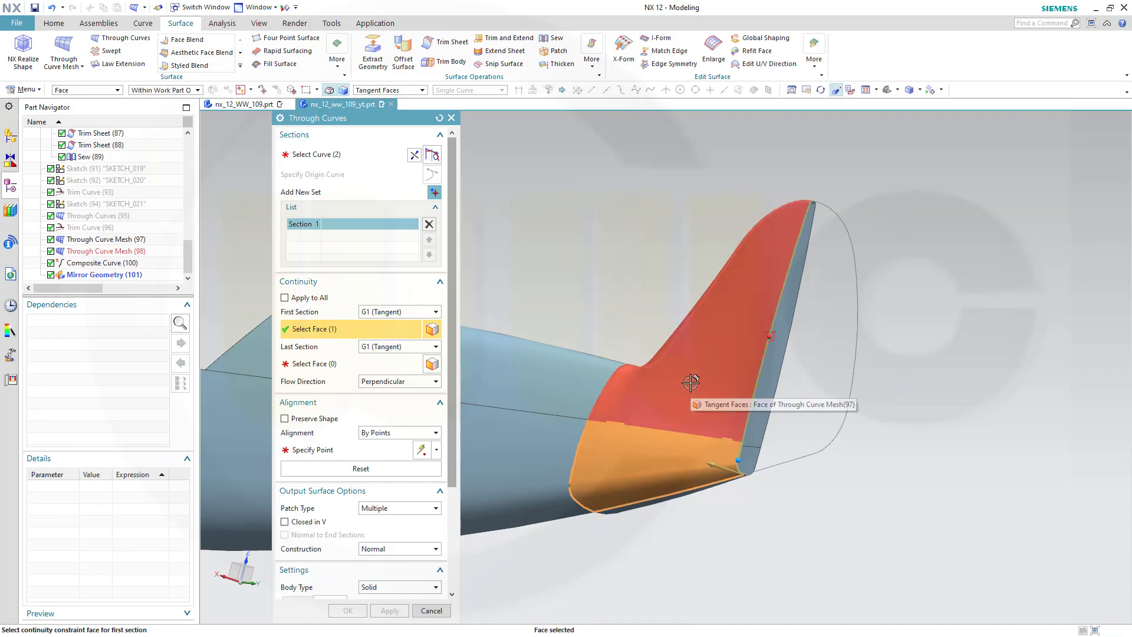
left_click(691, 382)
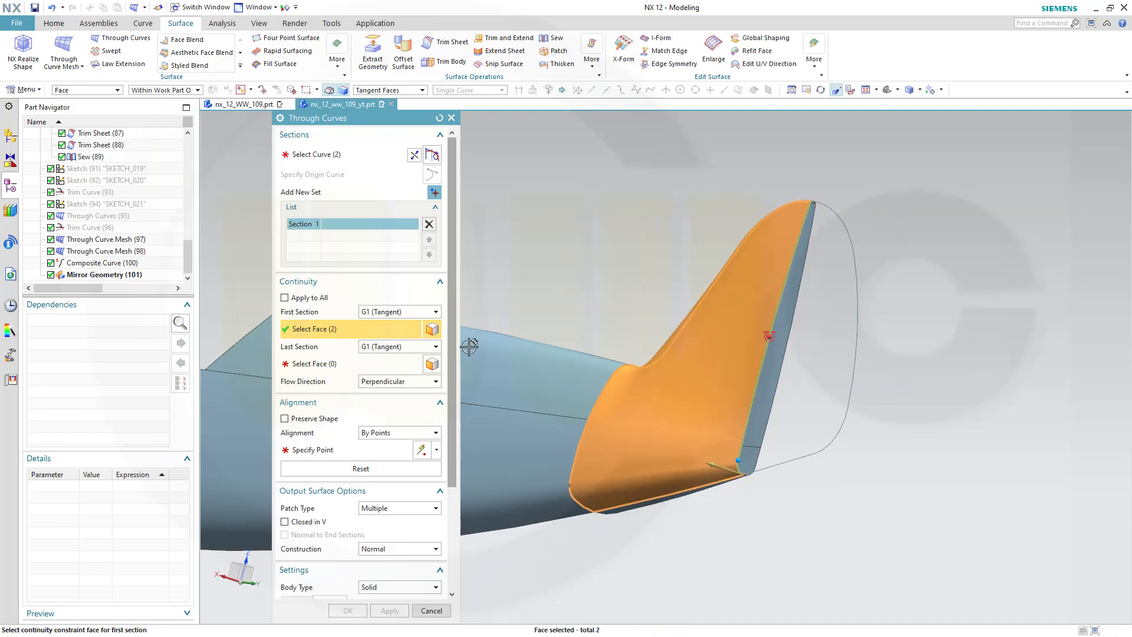
Add the rudder outline curves as the second section
left_click(435, 193)
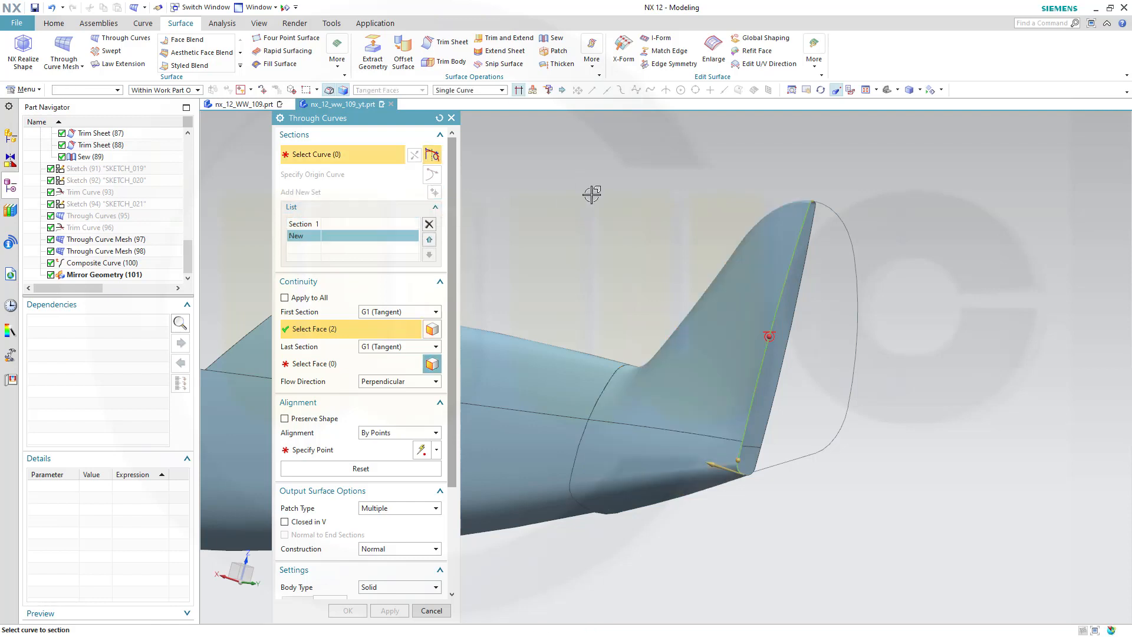
left_click(782, 462)
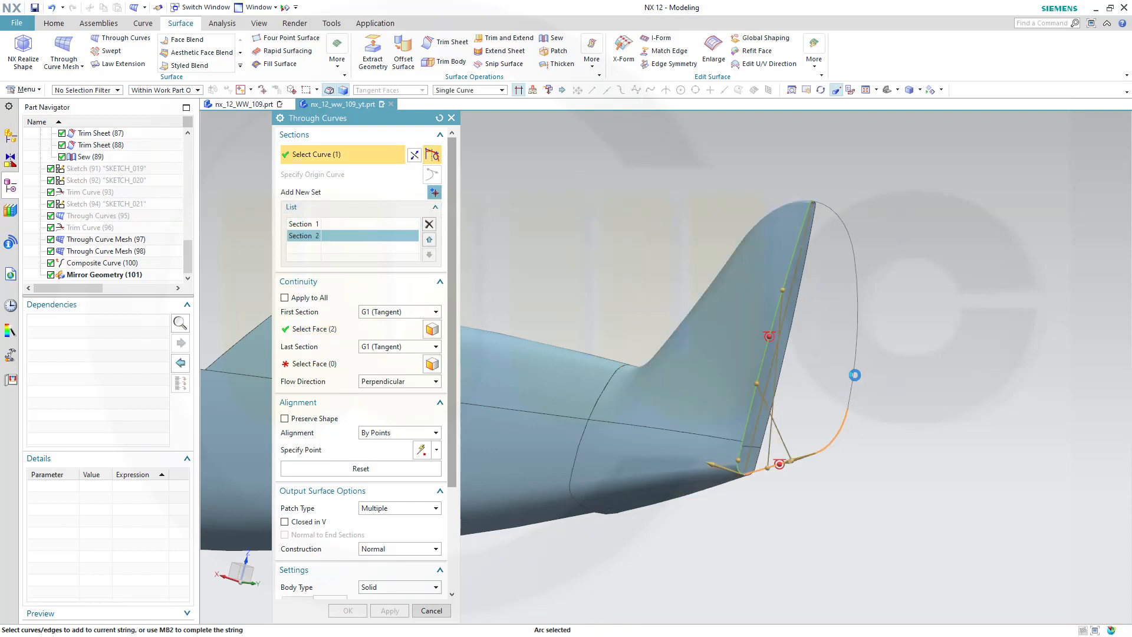
left_click(849, 236)
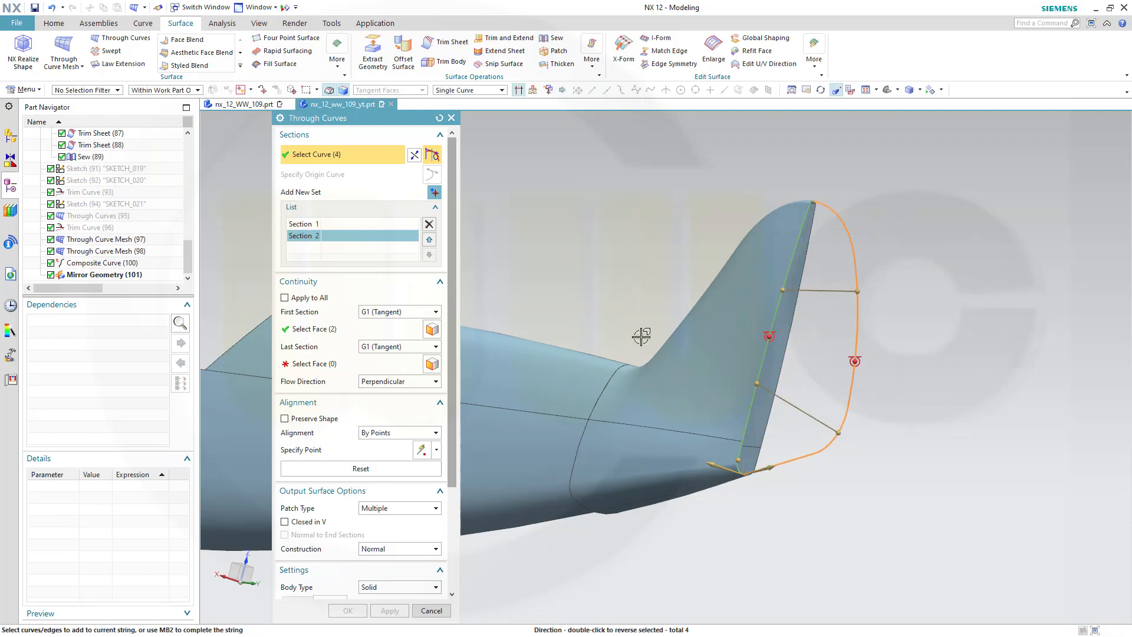
Add the mirrored fin's trailing edge as the third section and make it G1 tangent to the mirrored fin faces
left_click(434, 191)
left_click(750, 459)
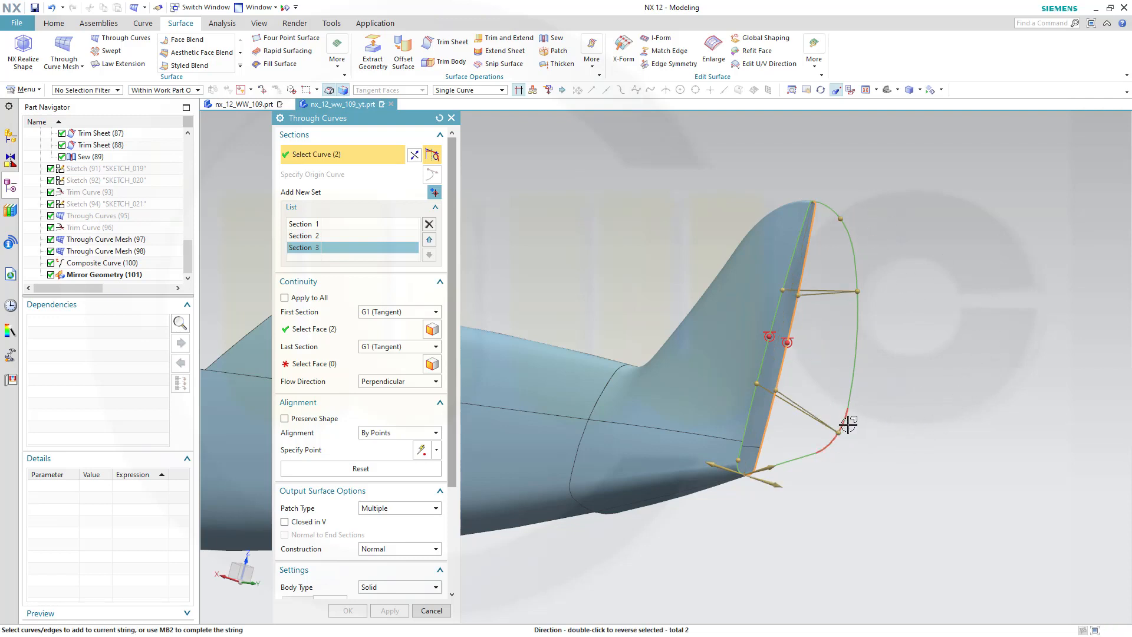
left_click(334, 365)
middle_click_drag(753, 521, 735, 504)
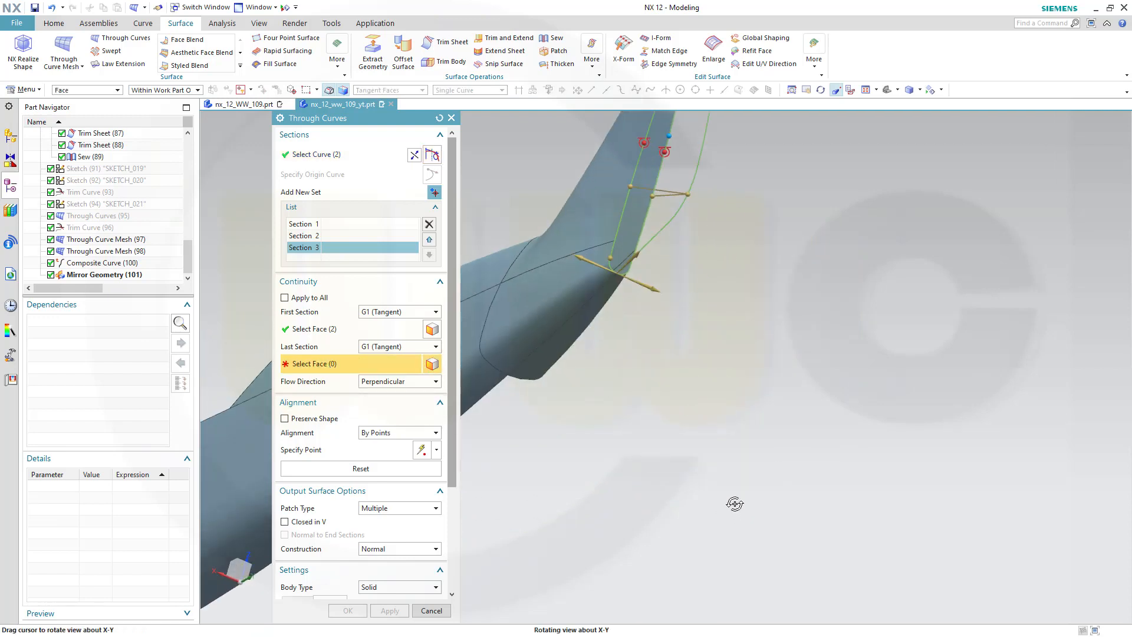
left_click(572, 356)
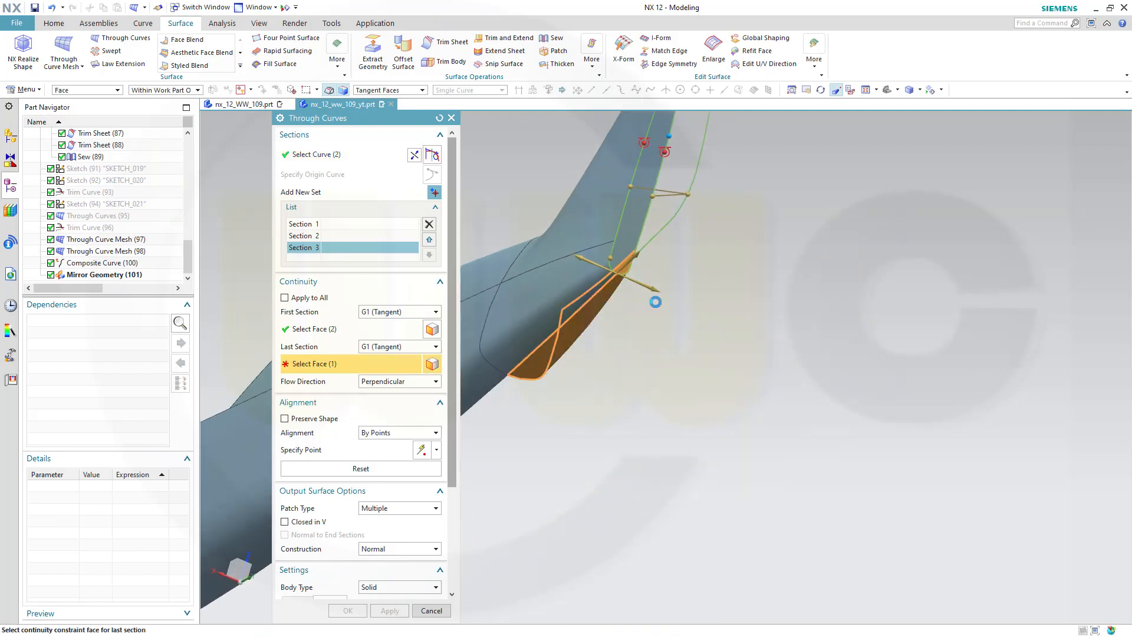
mouse_move(664, 313)
middle_mouse_down()
mouse_move(641, 326)
mouse_move(849, 412)
mouse_move(740, 348)
mouse_move(671, 332)
middle_mouse_up()
left_click(671, 332)
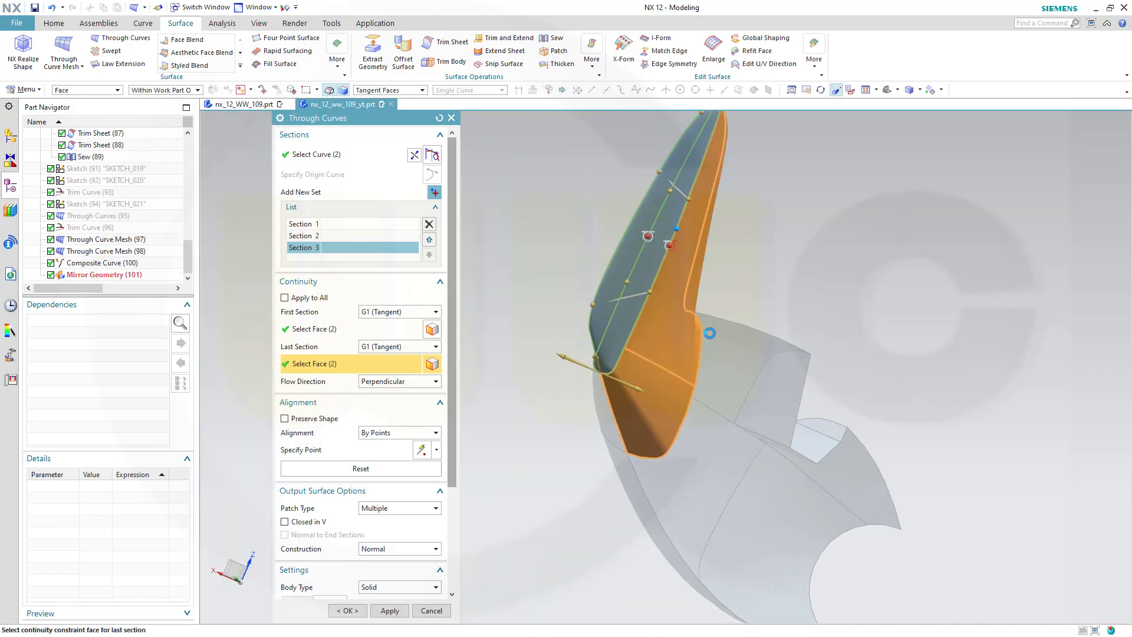
Try dragging a By Points alignment point along the rudder section, then reset the alignment points
middle_click_drag(810, 329, 690, 347)
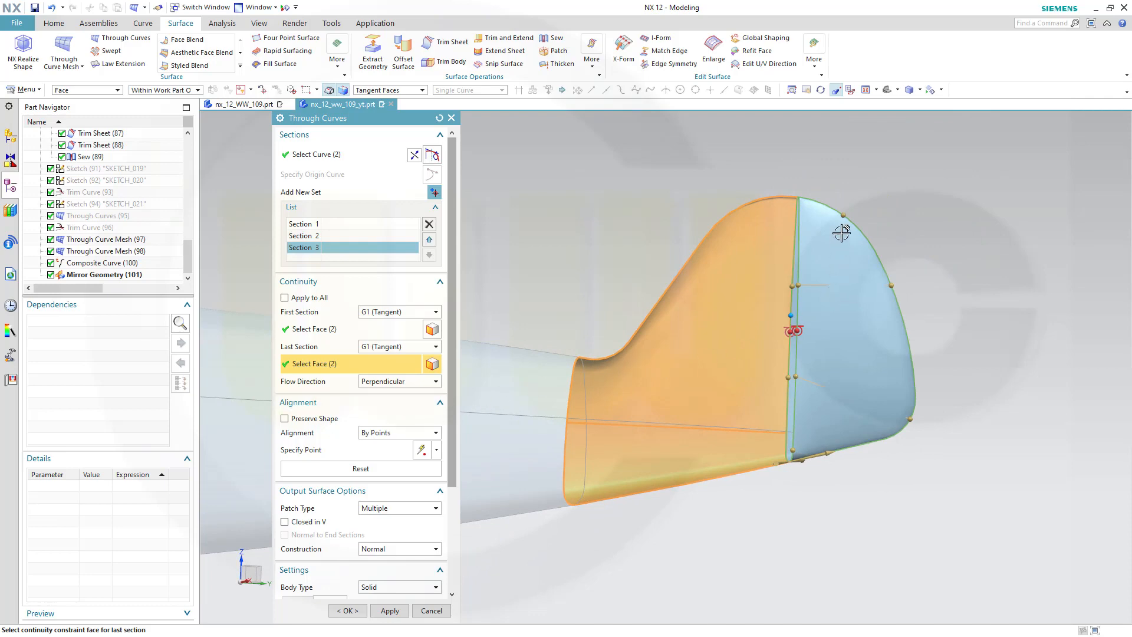
scroll(875, 202, "up", 2)
mouse_move(853, 260)
middle_mouse_down()
mouse_move(879, 268)
mouse_move(864, 247)
mouse_move(869, 187)
mouse_move(876, 234)
mouse_move(865, 255)
mouse_move(854, 222)
mouse_move(872, 321)
mouse_move(860, 262)
middle_mouse_up()
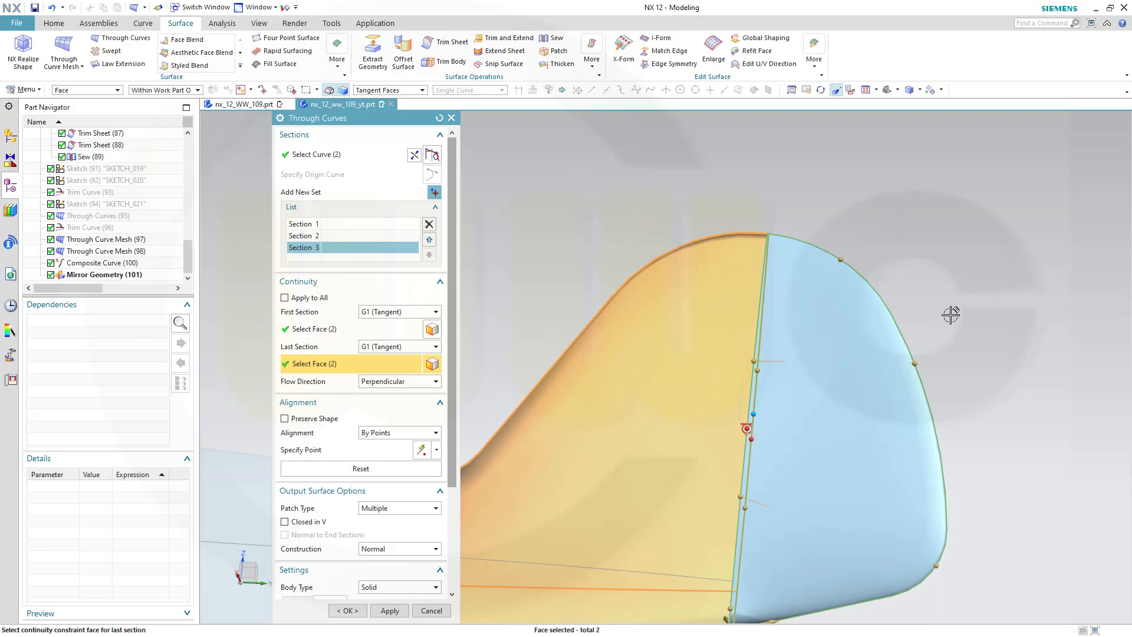
left_click(410, 435)
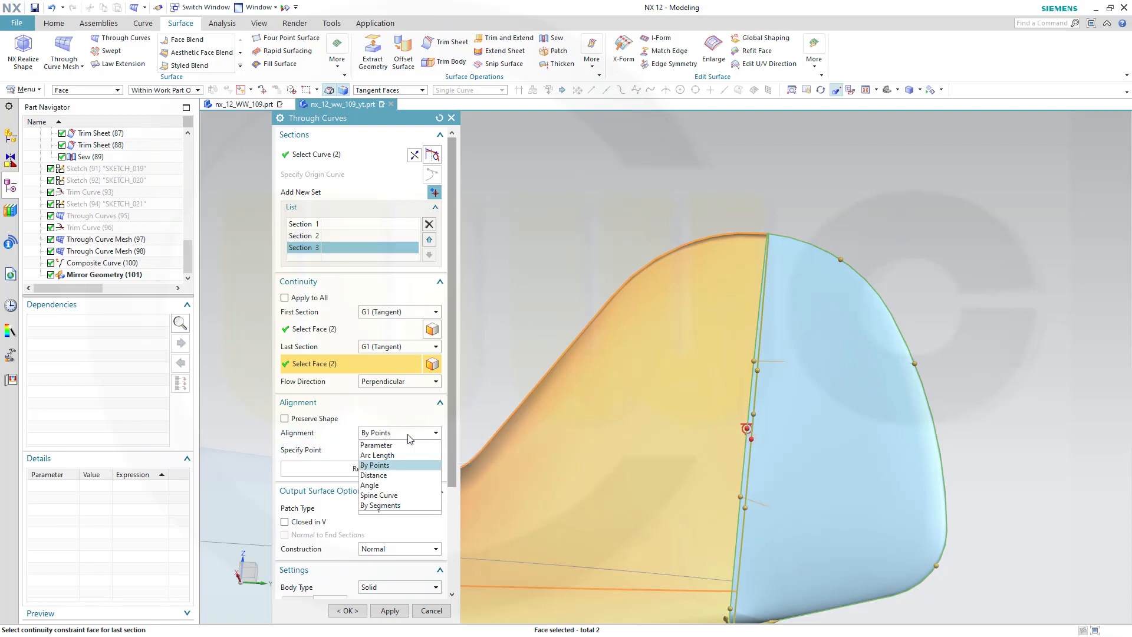
left_click(389, 466)
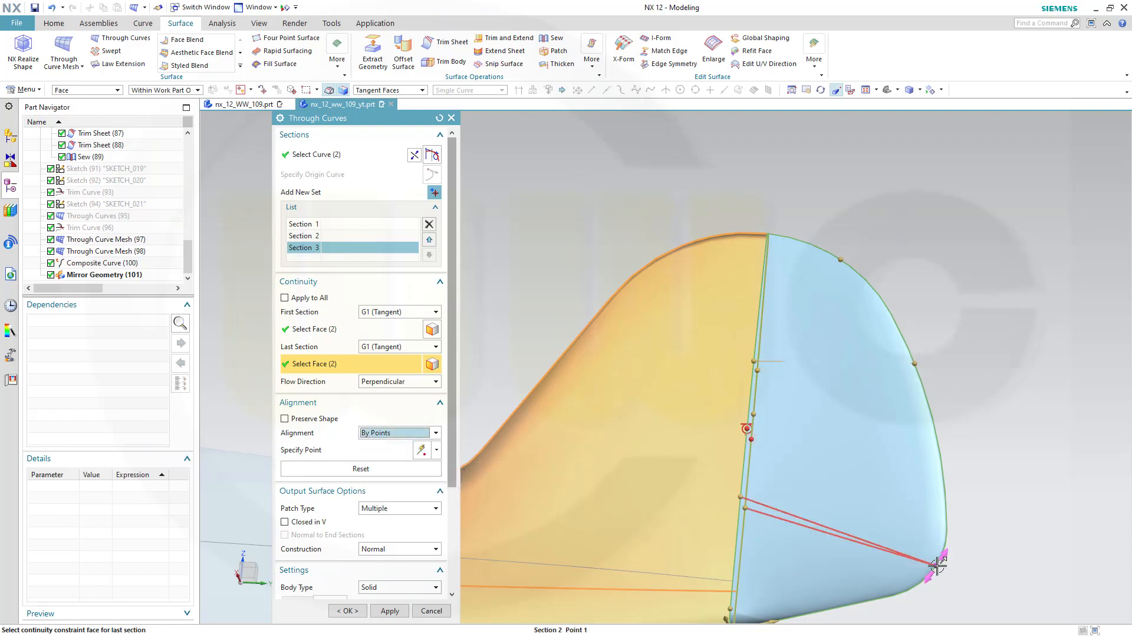
left_click_drag(936, 563, 953, 534)
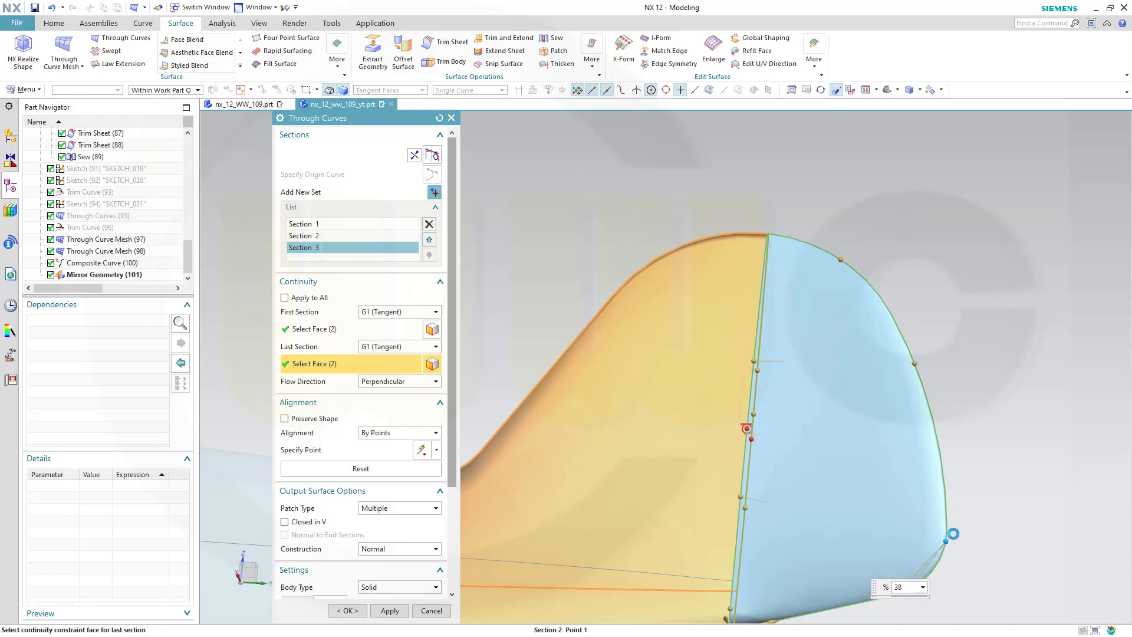
middle_click(1034, 483)
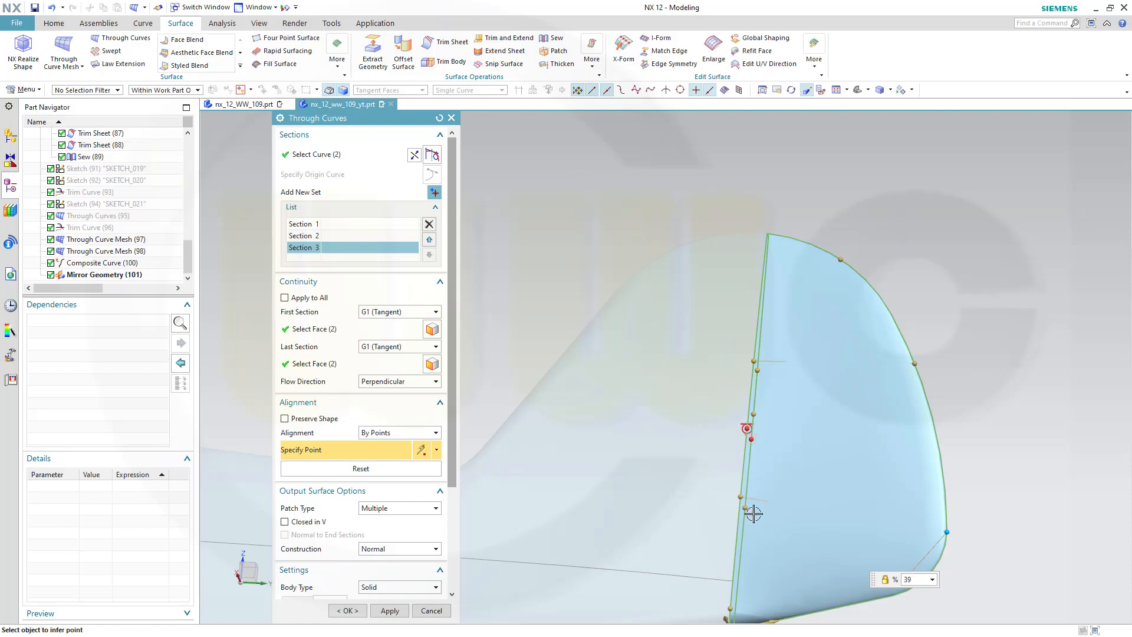
middle_click_drag(648, 497, 679, 395)
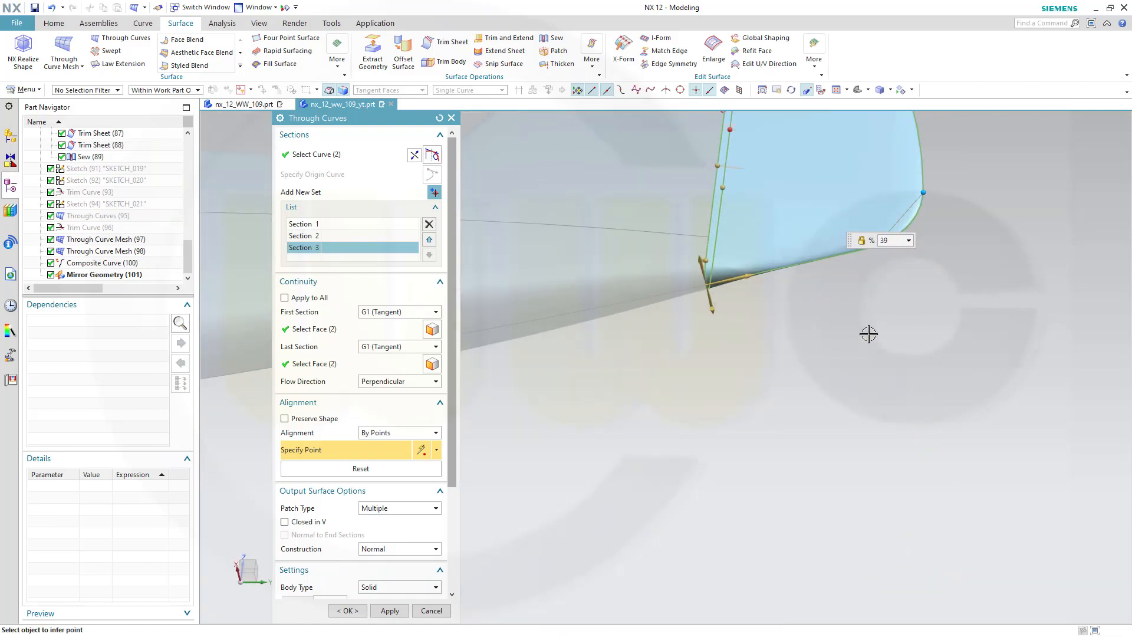
left_click(355, 468)
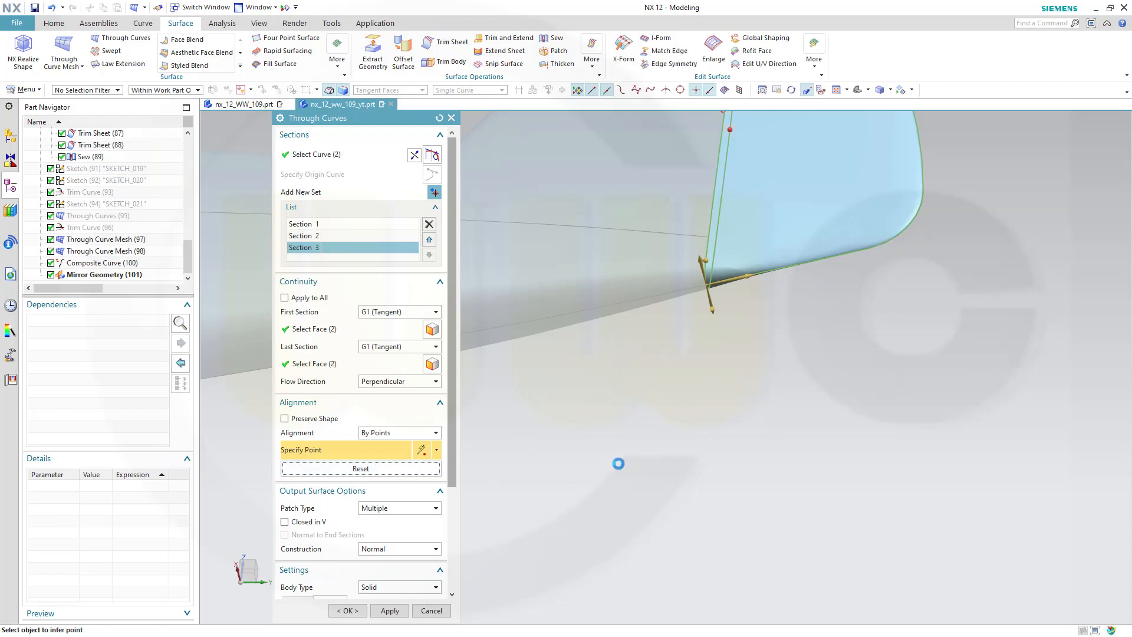
Try the Isoparametric flow direction for the surface
middle_click_drag(747, 397, 738, 306)
scroll(682, 175, "down", 5)
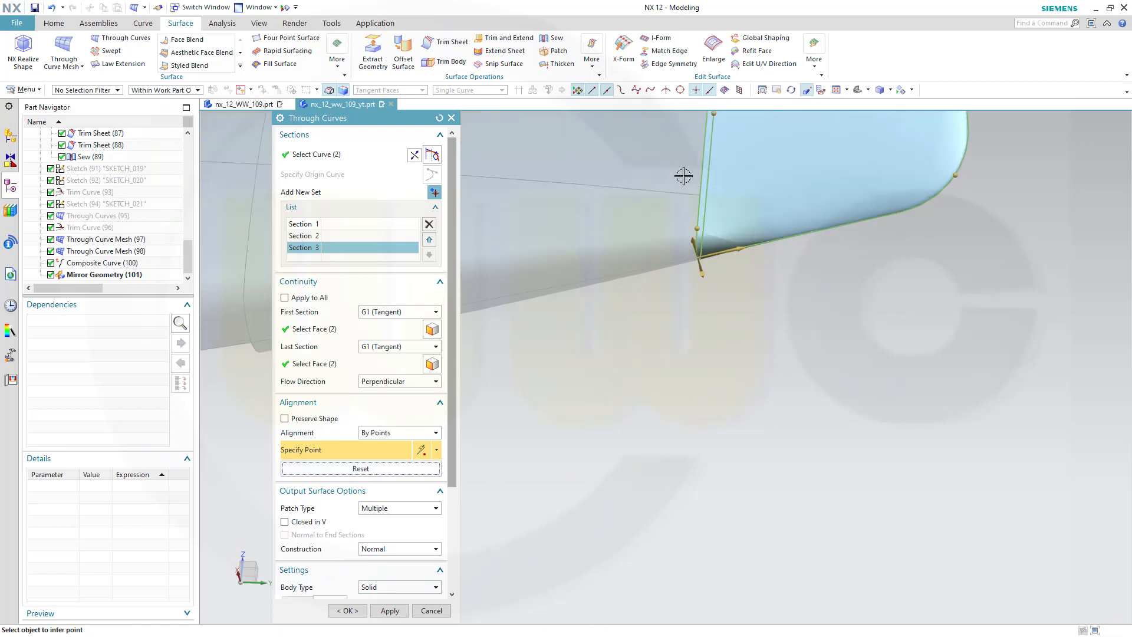
scroll(748, 342, "down", 2)
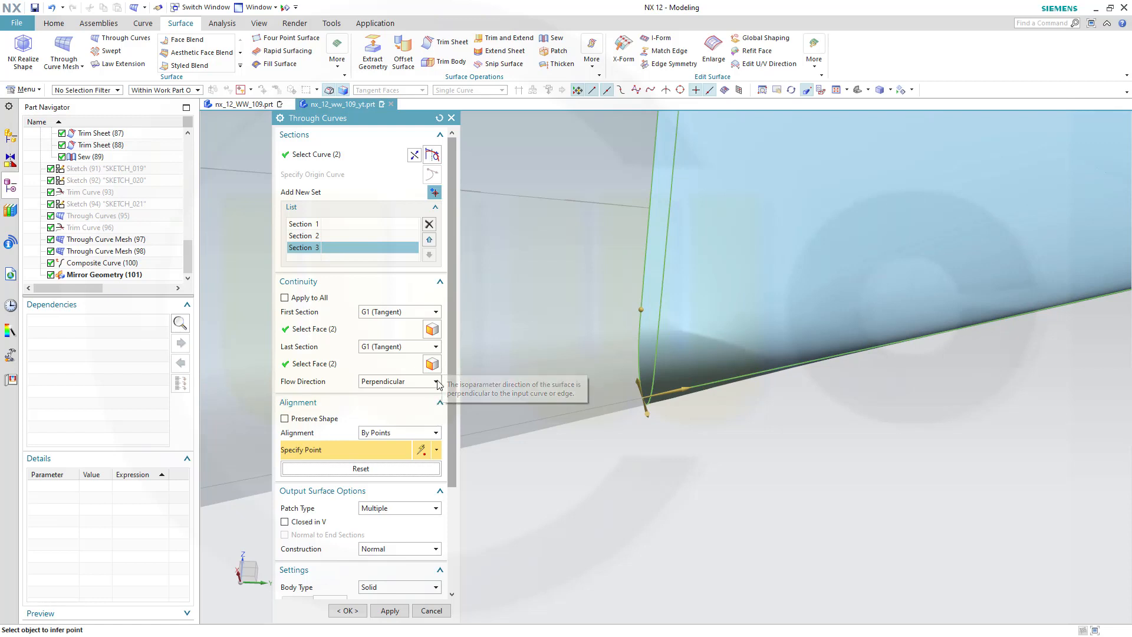
left_click(436, 381)
left_click(411, 404)
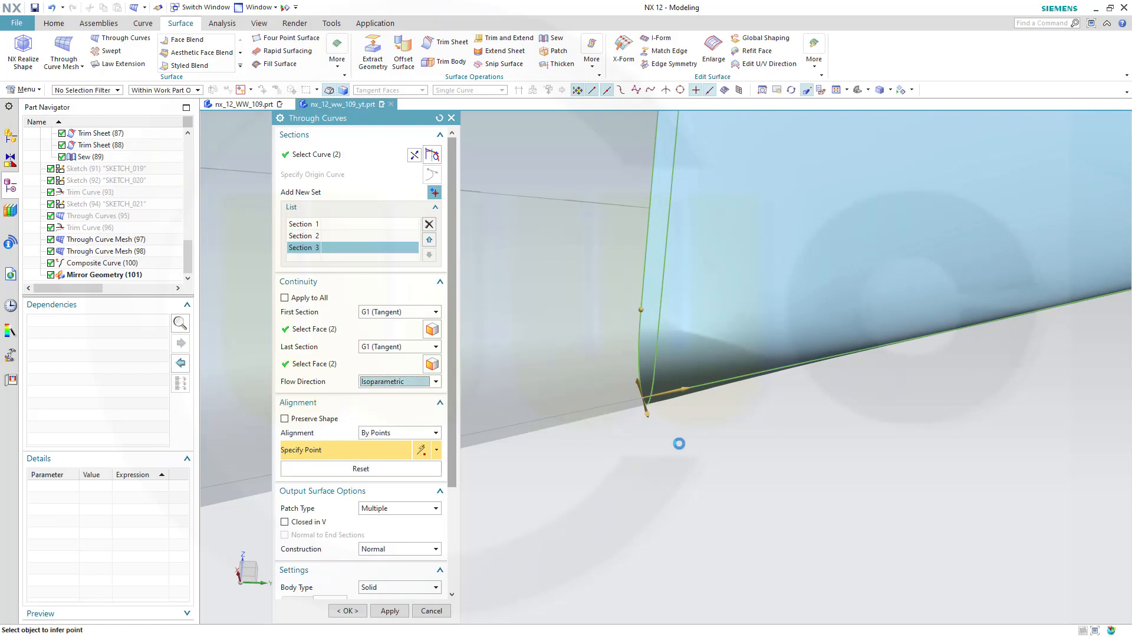
Set the surface alignment to Arc Length
scroll(744, 432, "up", 3)
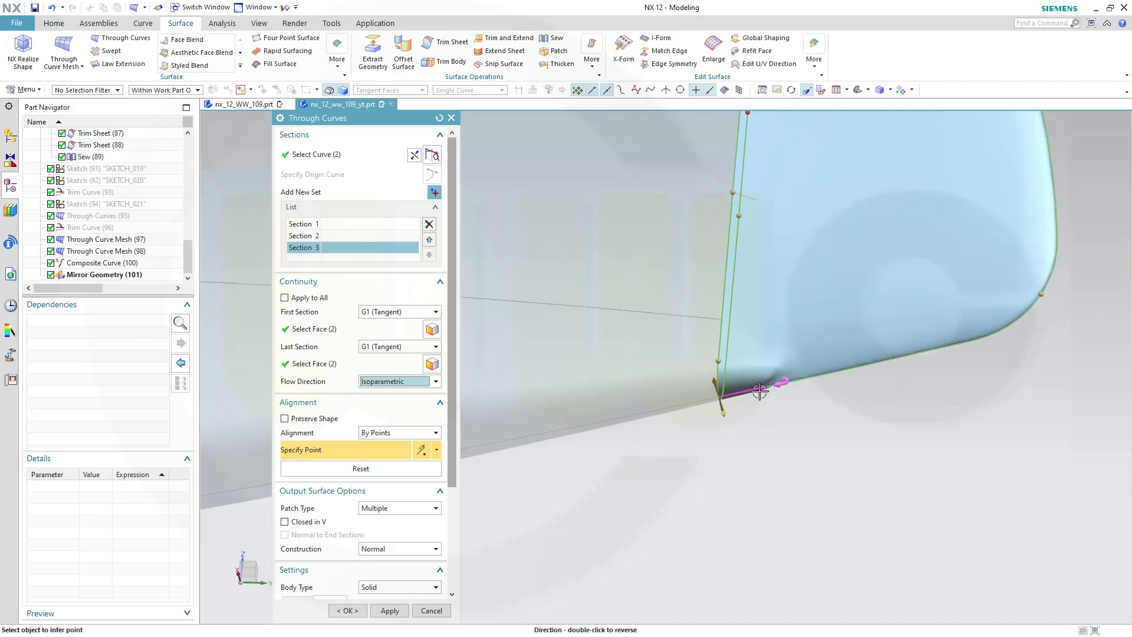
left_click(436, 434)
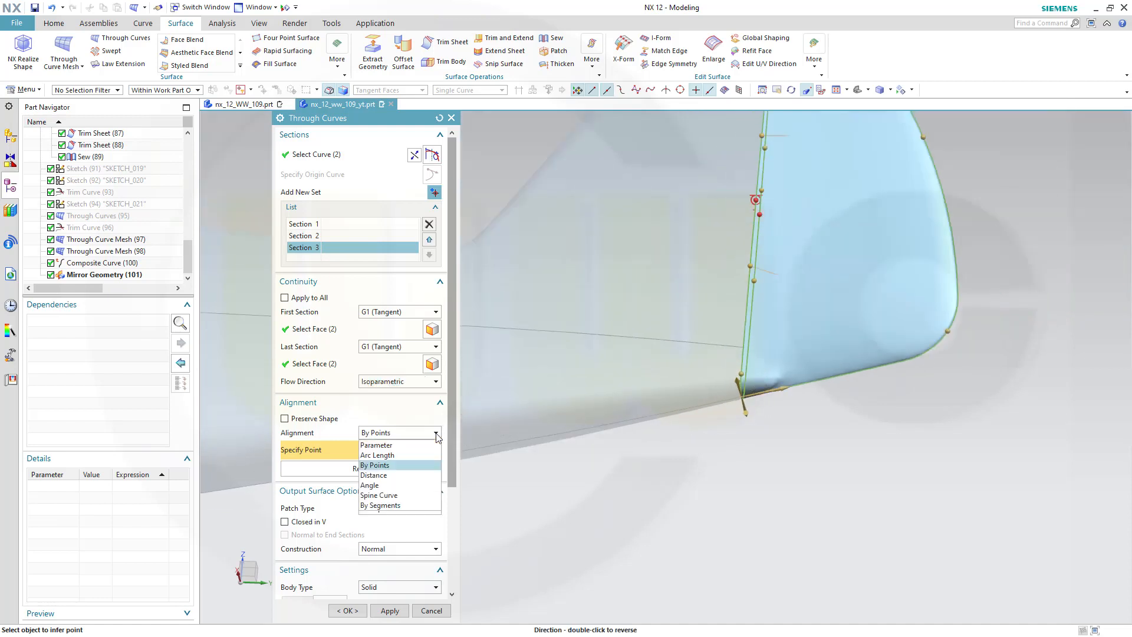
left_click(400, 455)
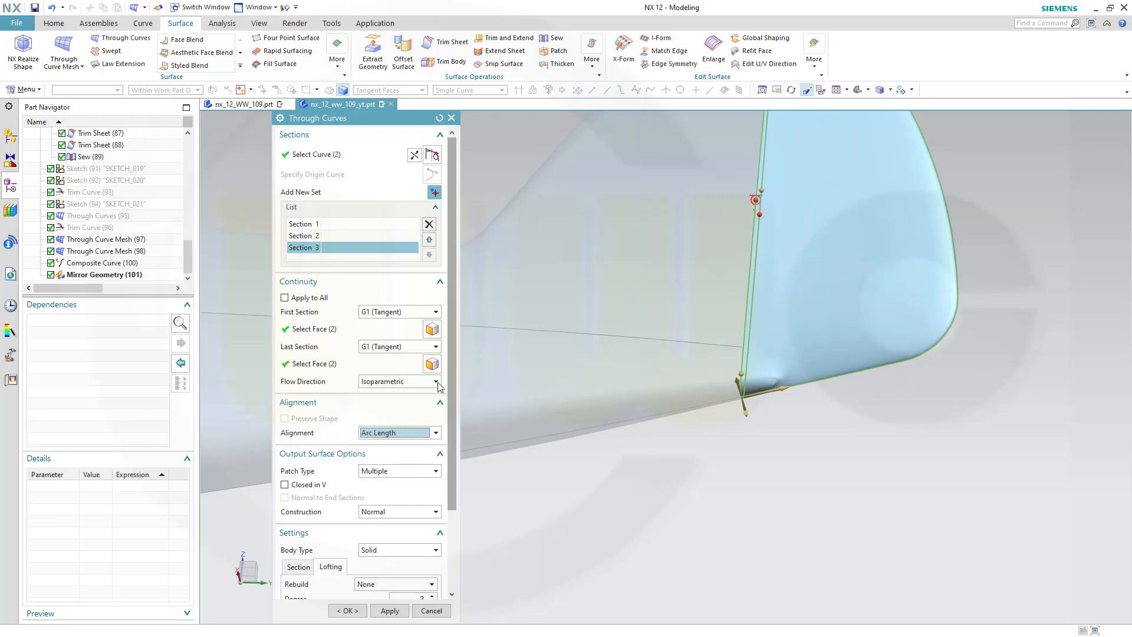
Set the flow direction back to Perpendicular and orbit around the rudder preview
left_click(436, 381)
left_click(404, 415)
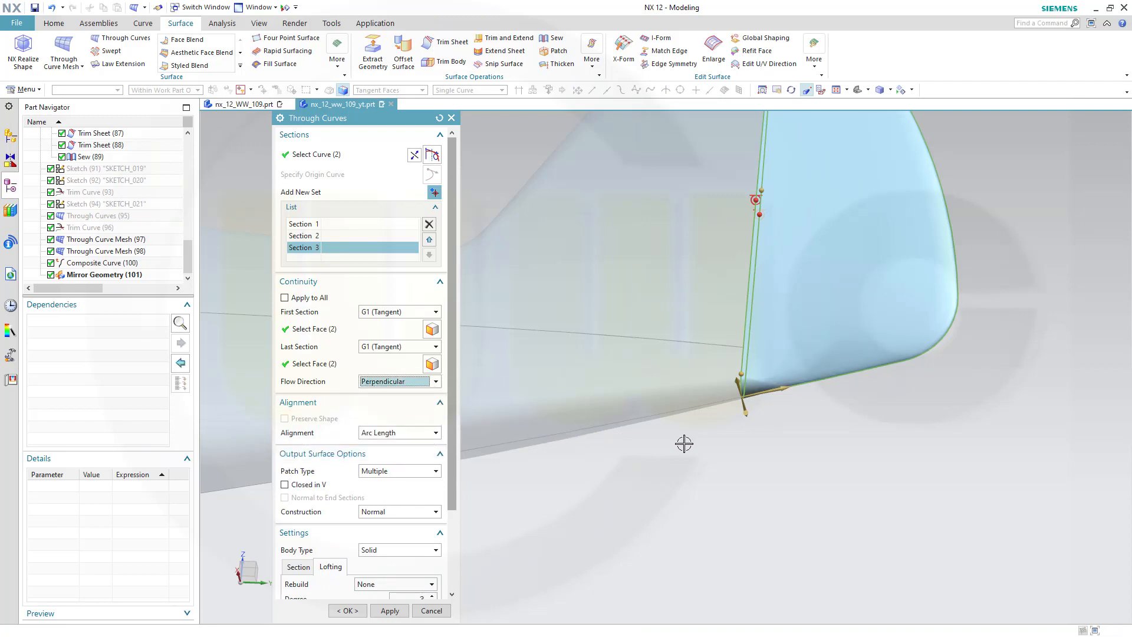
middle_click_drag(735, 439, 723, 602, "shift")
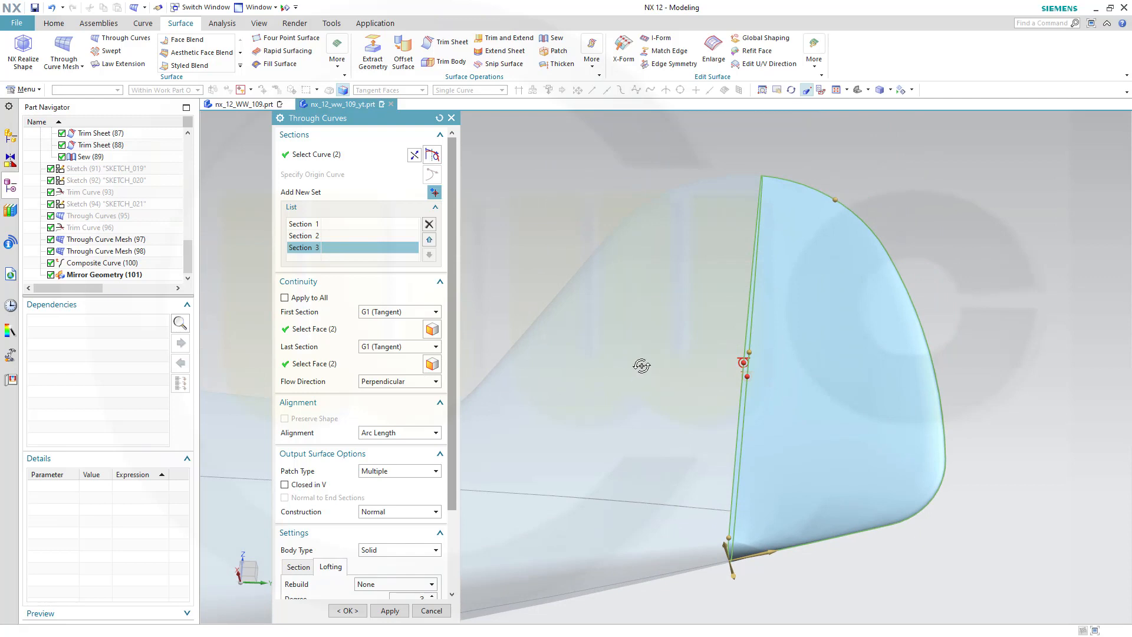
middle_click_drag(642, 367, 598, 377)
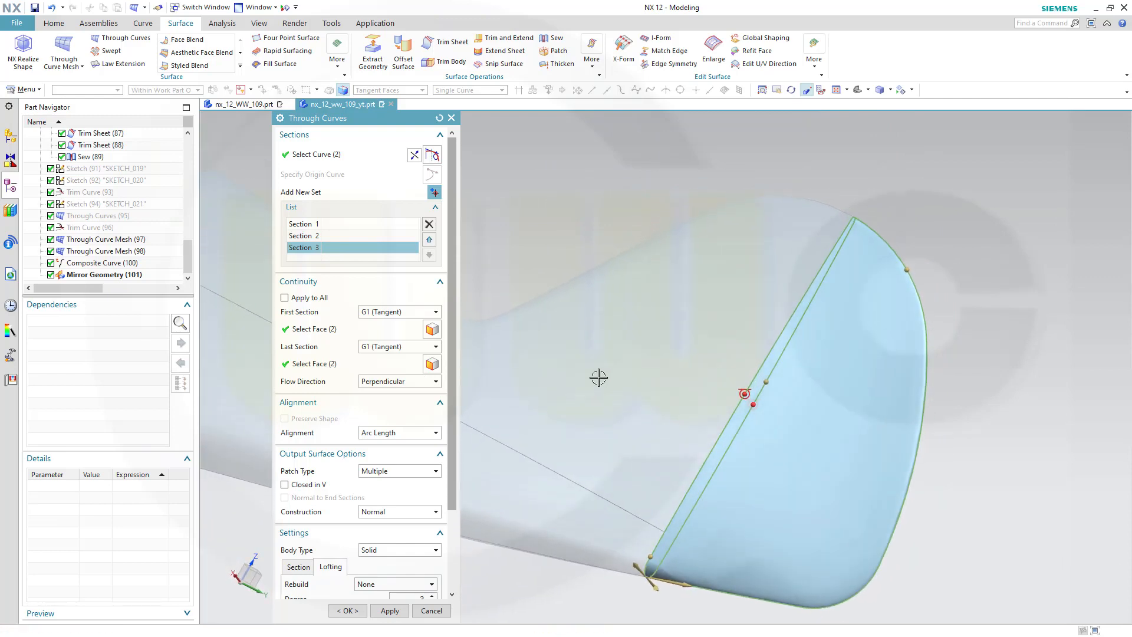
Try the Parameter alignment for the rudder surface and orbit to check the preview
left_click(434, 438)
left_click(415, 449)
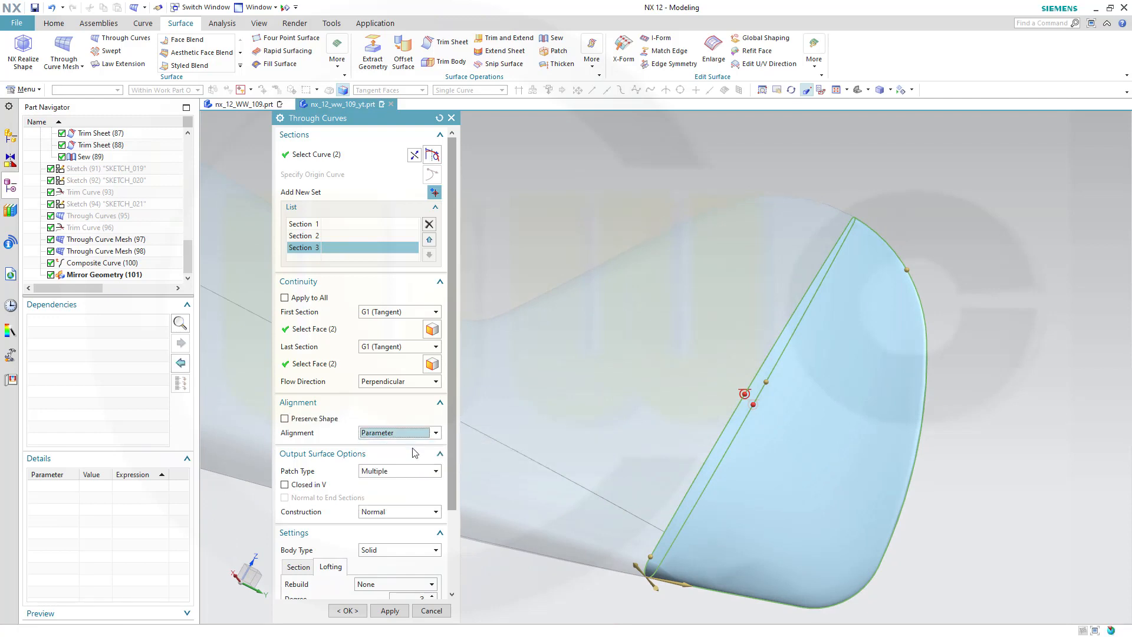
middle_click_drag(711, 457, 669, 352)
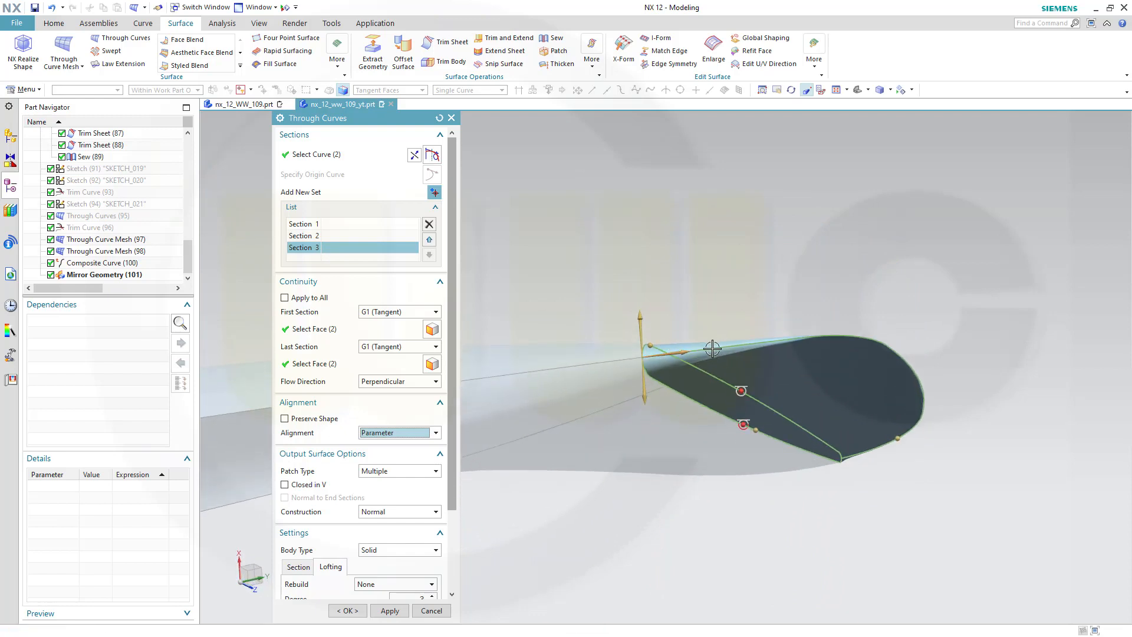
middle_click_drag(731, 326, 562, 426)
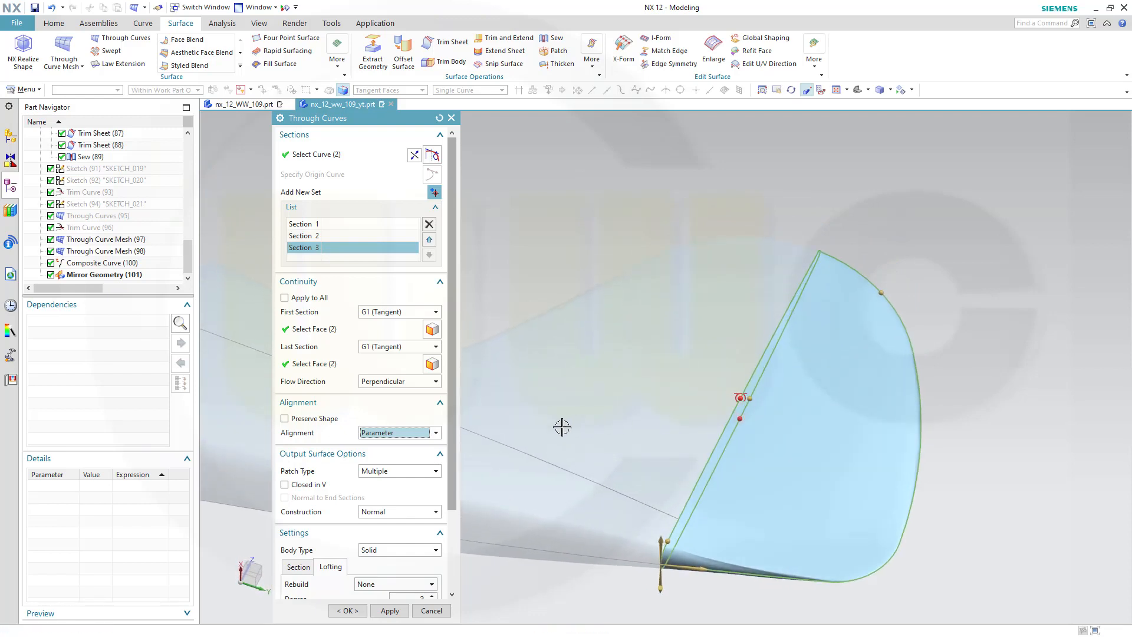
Create the rudder Through Curves surface with Single patch type and Arc Length alignment
left_click(435, 471)
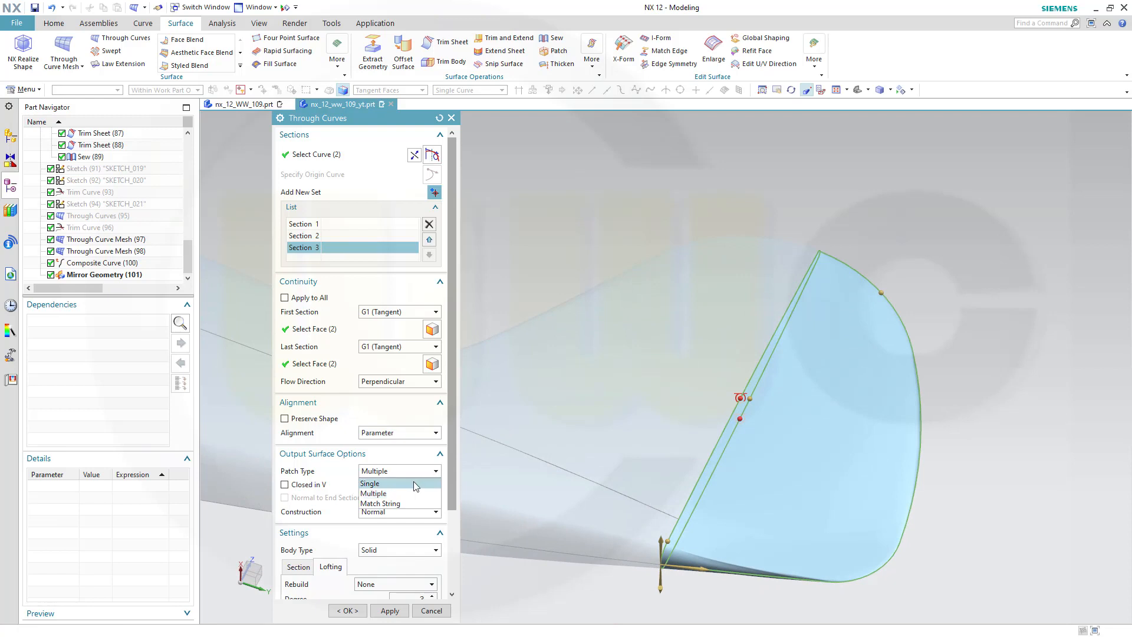
left_click(413, 481)
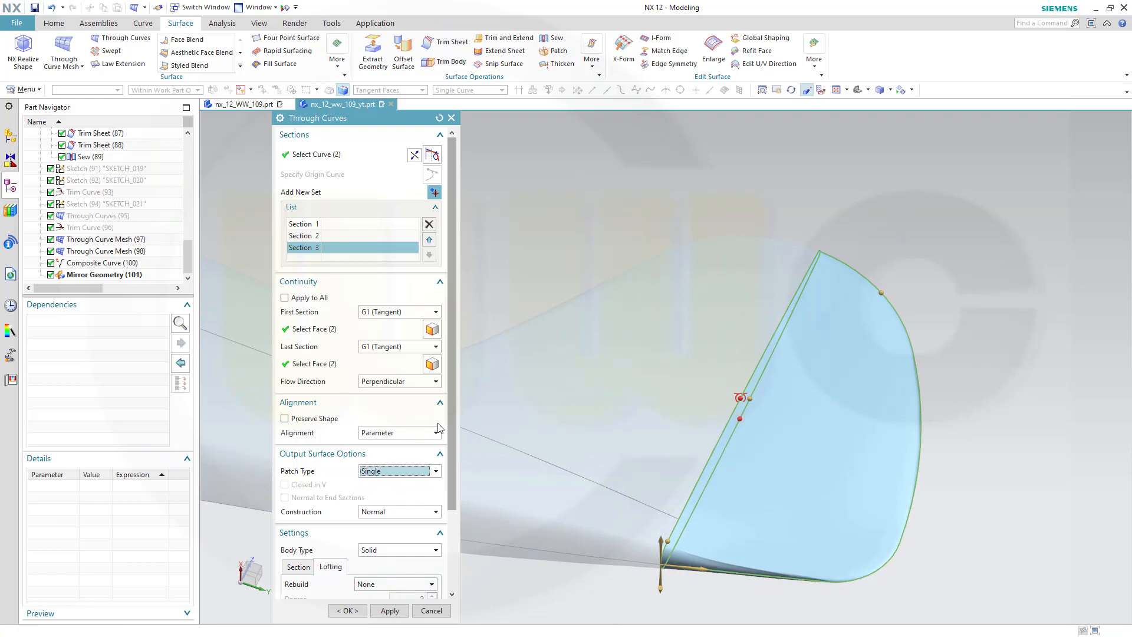
left_click(436, 432)
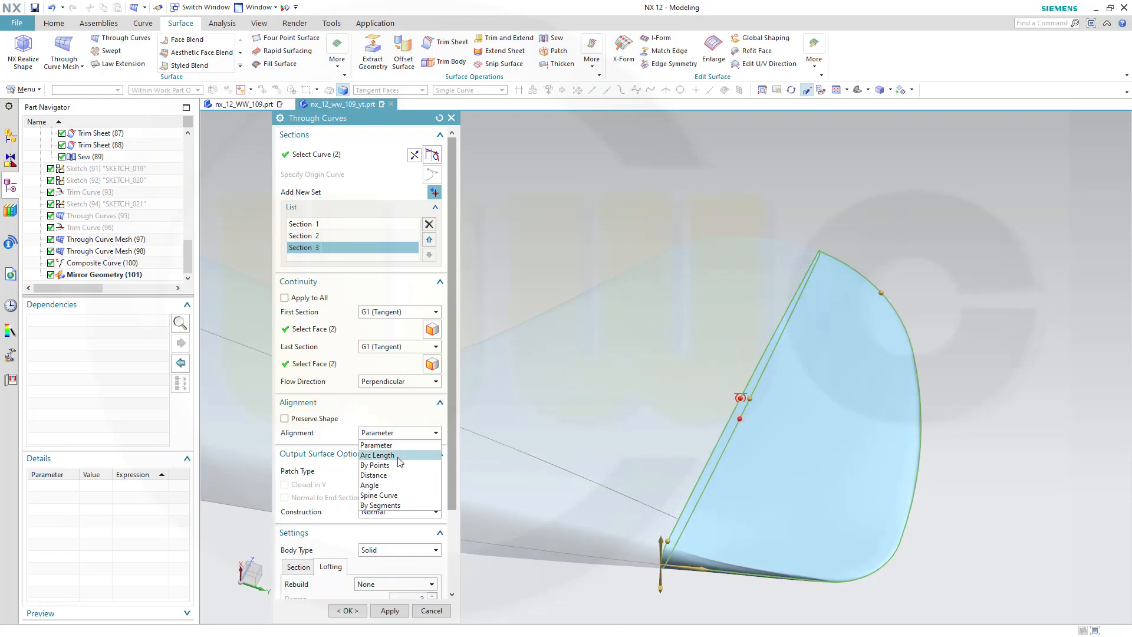
left_click(434, 446)
middle_click_drag(652, 467, 628, 495)
left_click(347, 611)
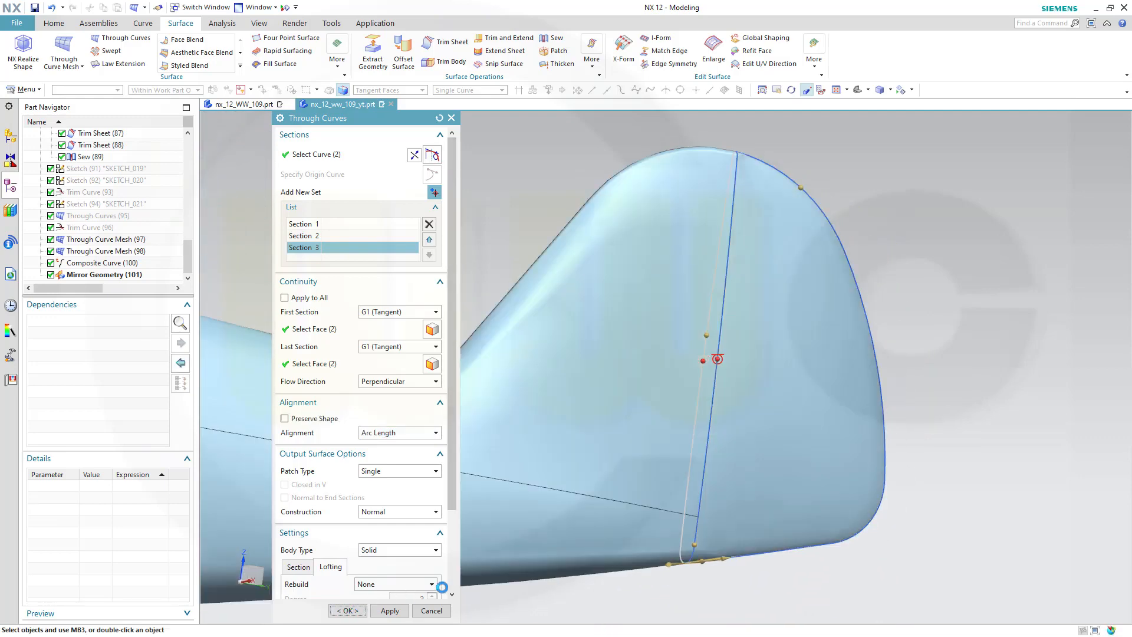
Orbit and zoom around the finished fuselage and tail to inspect it, and save the part file
mouse_move(587, 486)
middle_mouse_down()
mouse_move(553, 447)
mouse_move(551, 405)
mouse_move(568, 310)
mouse_move(583, 345)
mouse_move(586, 280)
mouse_move(571, 258)
mouse_move(518, 232)
mouse_move(584, 234)
mouse_move(657, 316)
mouse_move(578, 412)
mouse_move(596, 474)
middle_mouse_up()
middle_click_drag(525, 457, 759, 333, "shift")
scroll(640, 348, "down", 3)
scroll(608, 347, "down", 2)
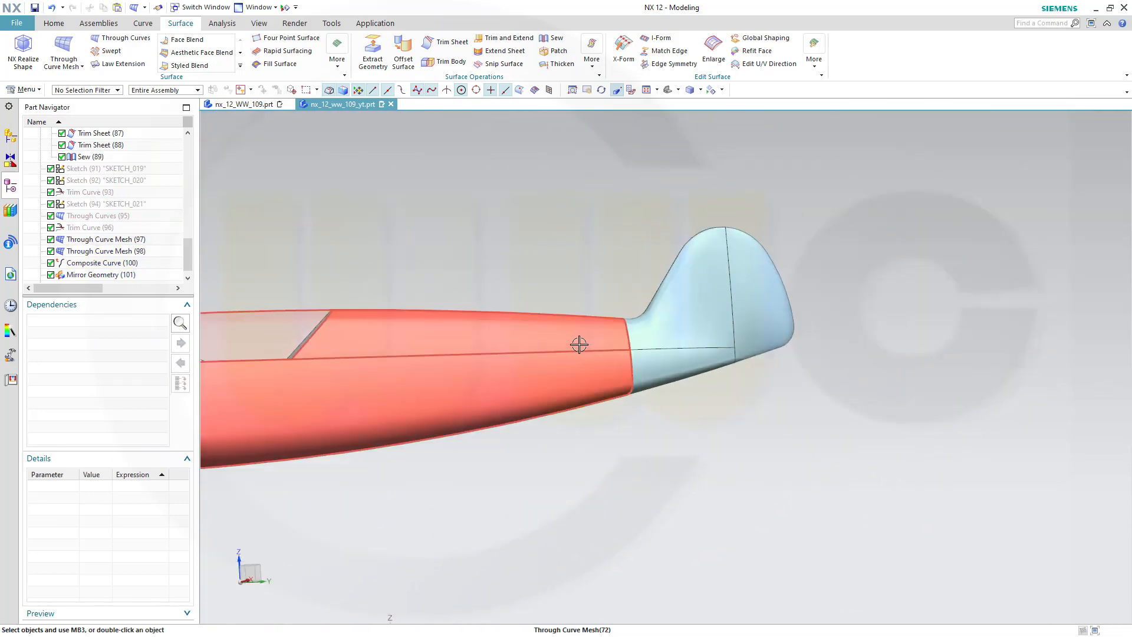
middle_click_drag(494, 358, 664, 384)
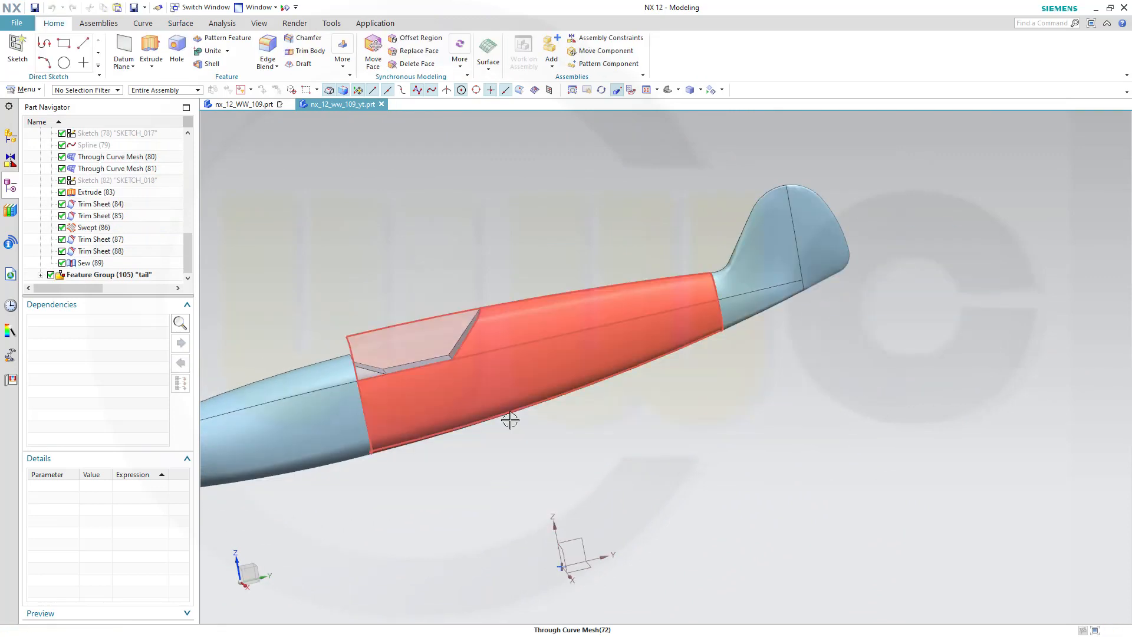
middle_click_drag(510, 419, 702, 464)
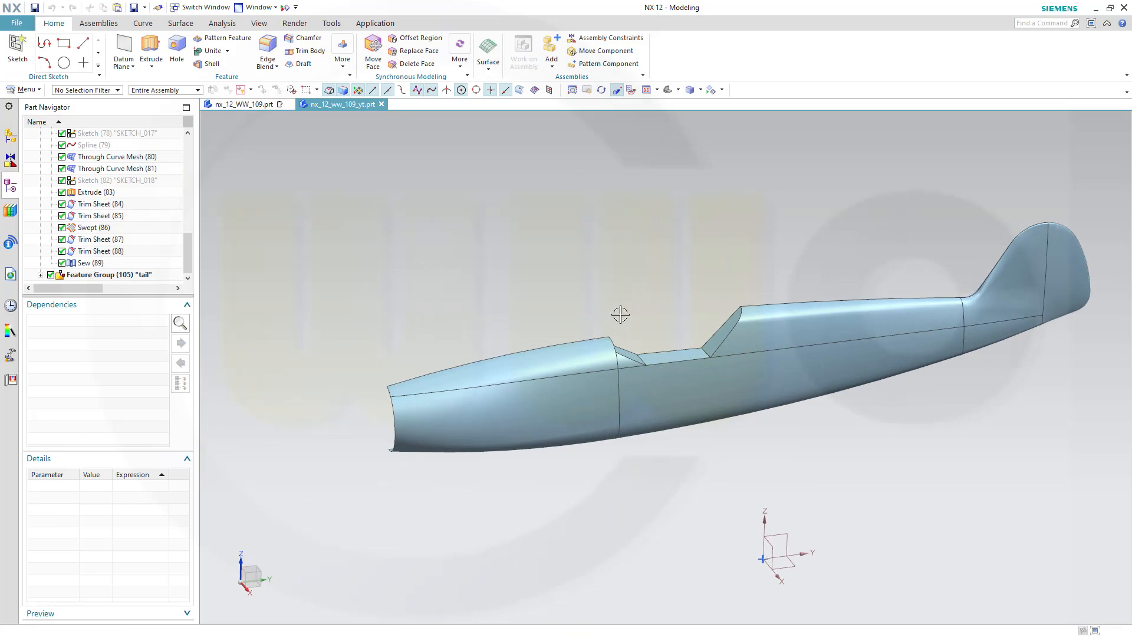
middle_click_drag(620, 315, 724, 309)
mouse_move(914, 384)
middle_mouse_down()
mouse_move(895, 374)
mouse_move(884, 318)
mouse_move(873, 392)
mouse_move(902, 392)
middle_mouse_up()
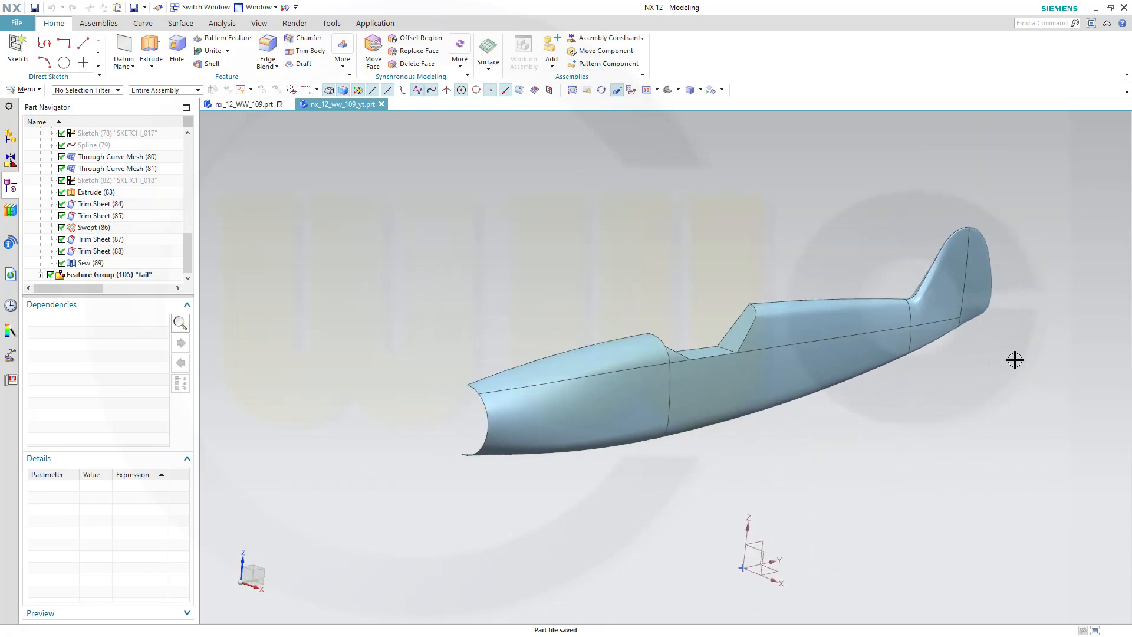
middle_click_drag(1015, 359, 938, 401)
mouse_move(764, 326)
middle_mouse_down()
mouse_move(718, 328)
mouse_move(730, 393)
mouse_move(717, 286)
mouse_move(720, 306)
mouse_move(762, 348)
middle_mouse_up()
middle_click_drag(756, 363, 745, 336)
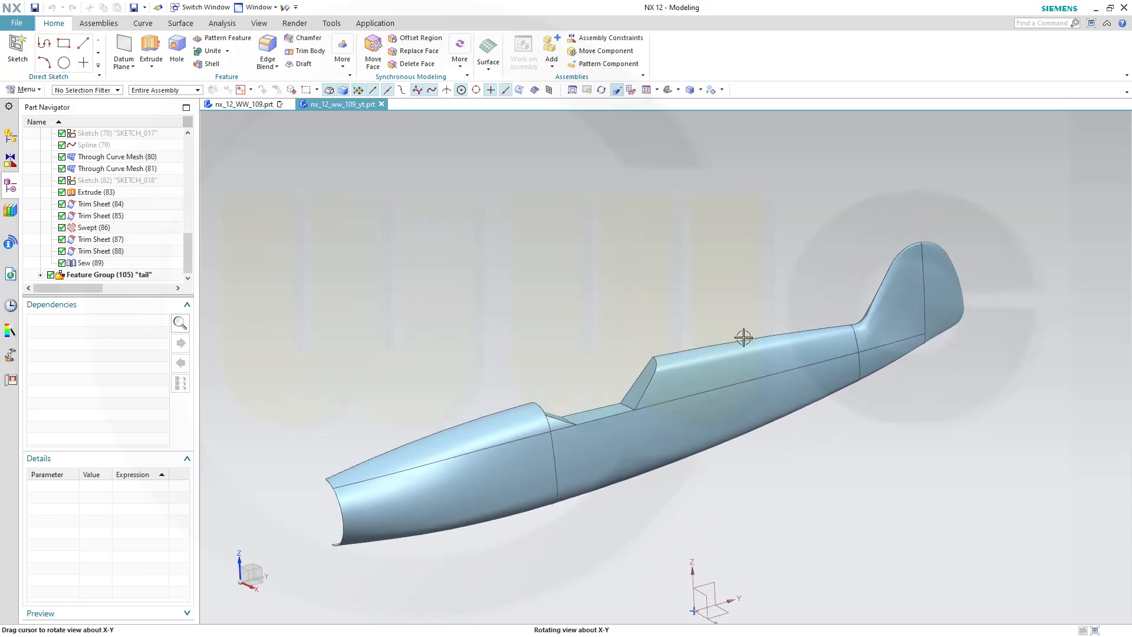
key("ctrl+s")
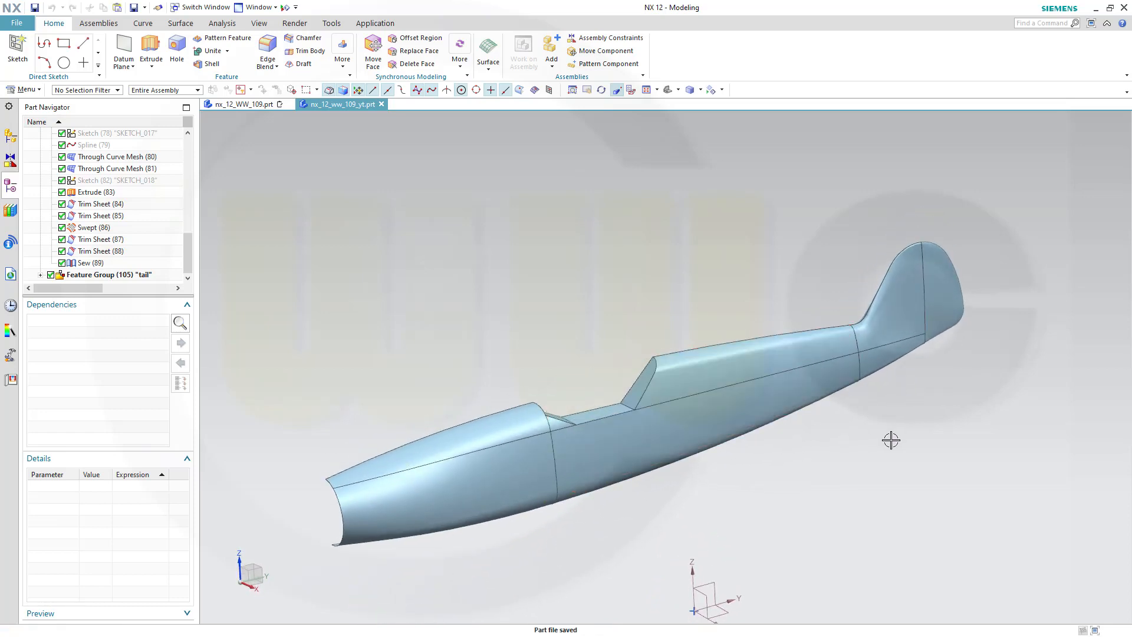